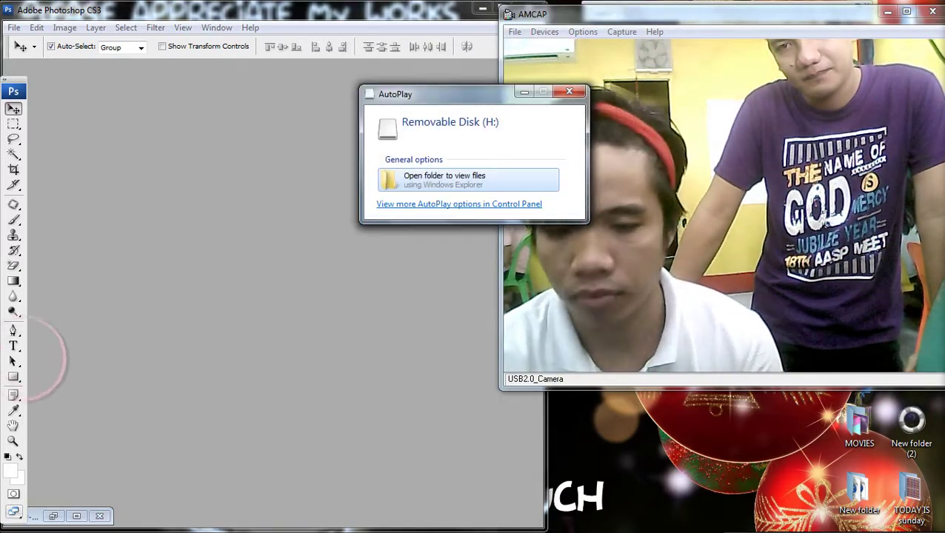
- Switch to the drive F: prompt, skip the scan-and-fix dialog, and view the card's files
left_click(33, 482)
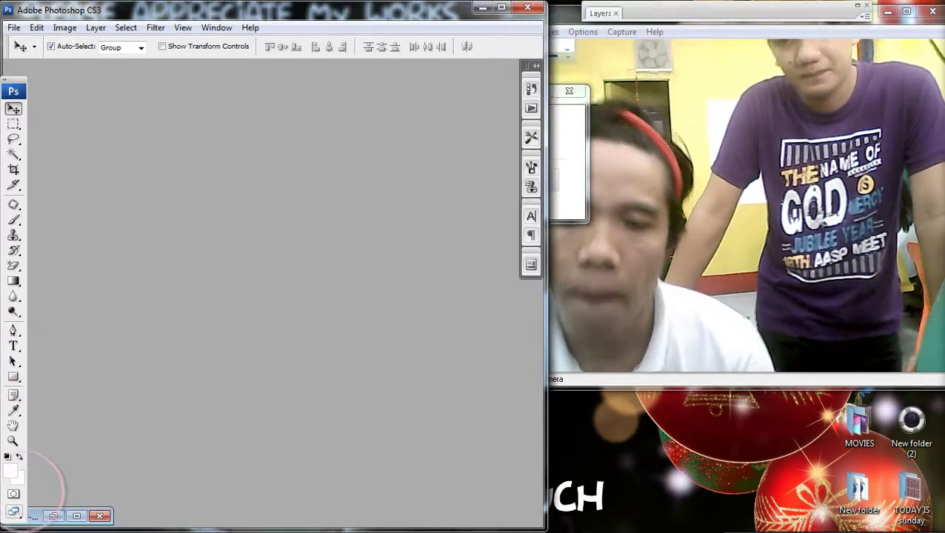
key("alt+Tab")
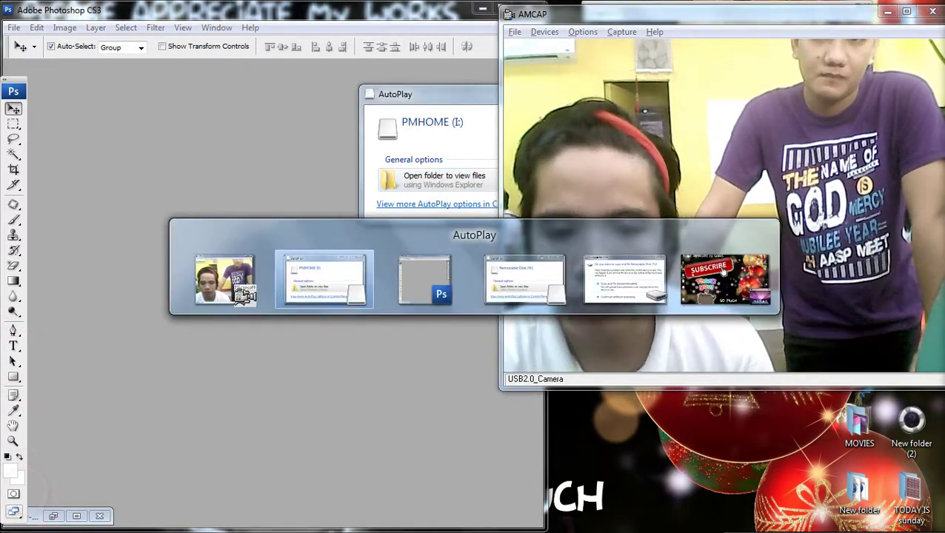
key("alt+Tab")
left_click(442, 311)
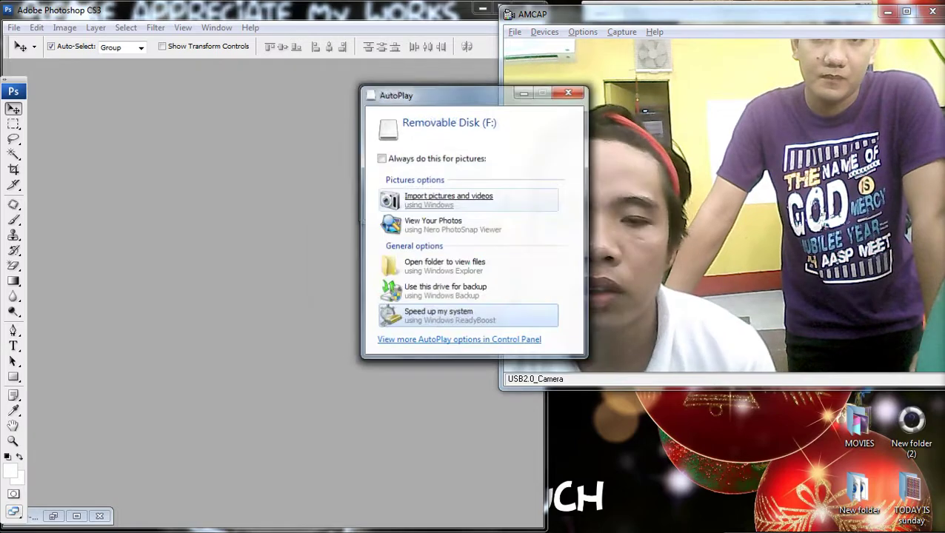
left_click(449, 264)
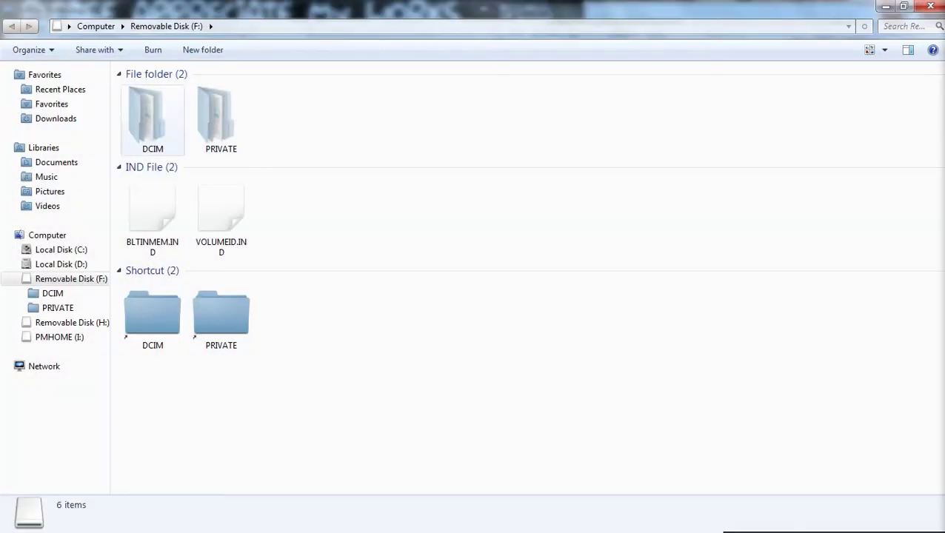
- Drag DSC00438.JPG from the card's DCIM\101MSDCF folder onto Photoshop
double_click(160, 118)
key("super+Down")
double_click(250, 187)
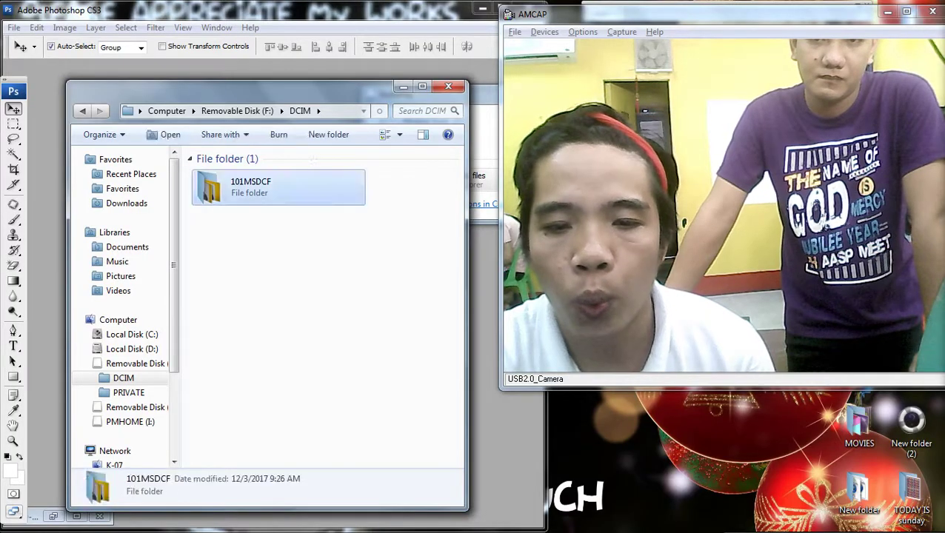
scroll(289, 333, "down", 5)
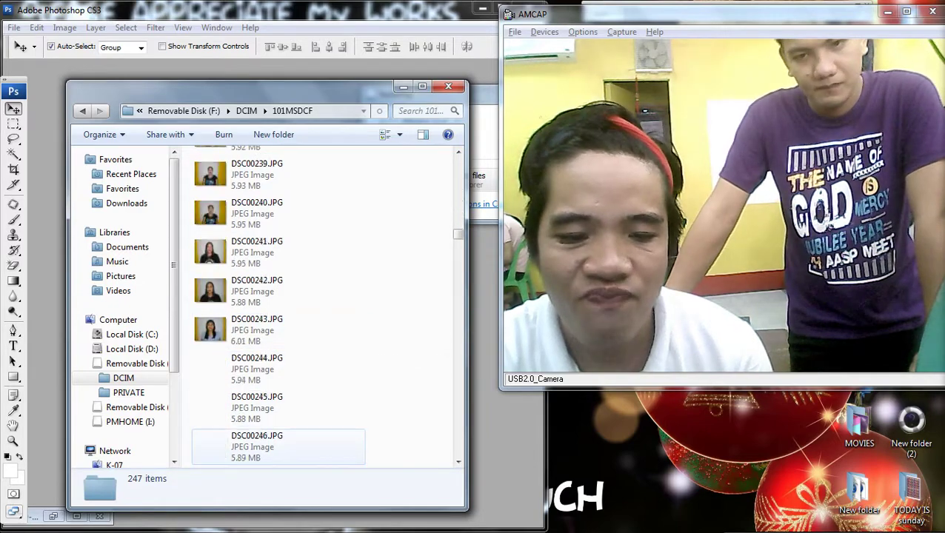
scroll(318, 333, "down", 20)
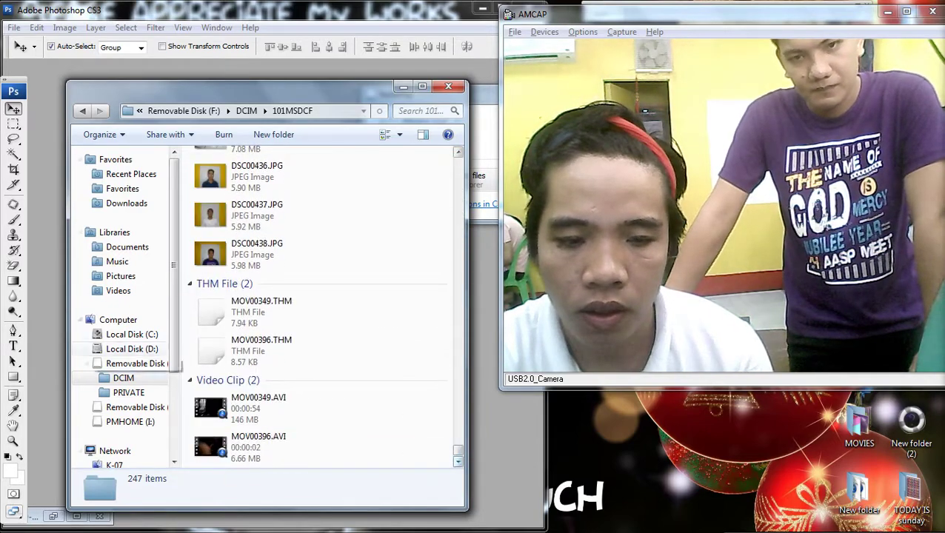
left_click(222, 254)
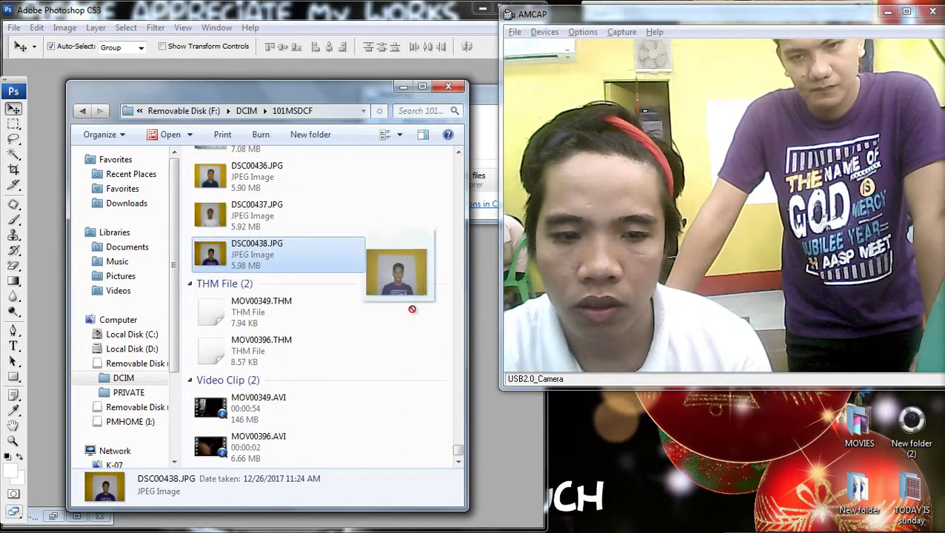
left_click_drag(222, 254, 481, 273)
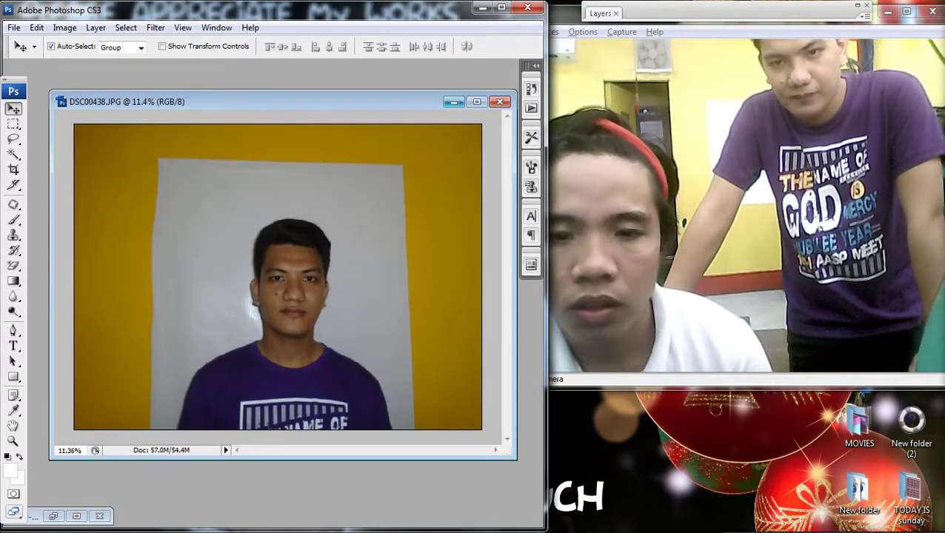
- Maximize DSC00438.JPG and crop it to a head-and-shoulders portrait
left_click(477, 101)
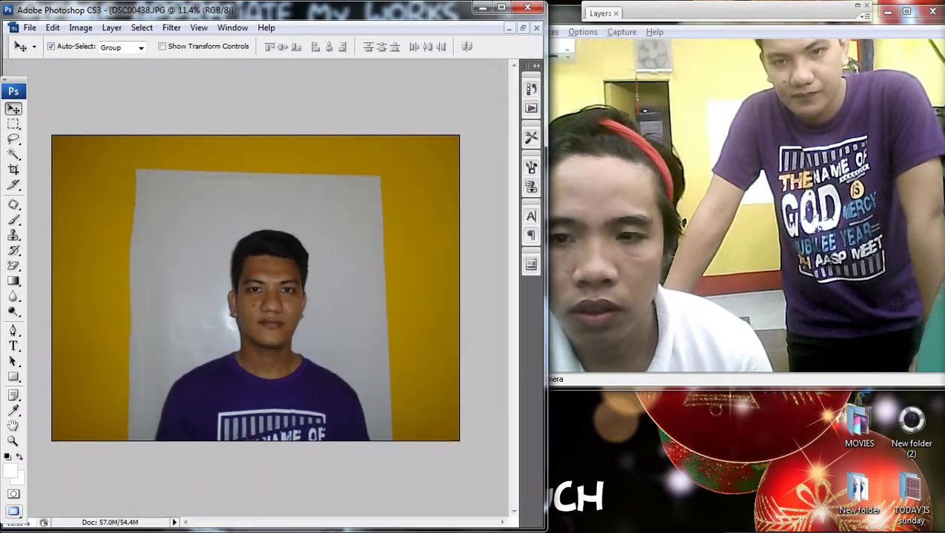
left_click(14, 170)
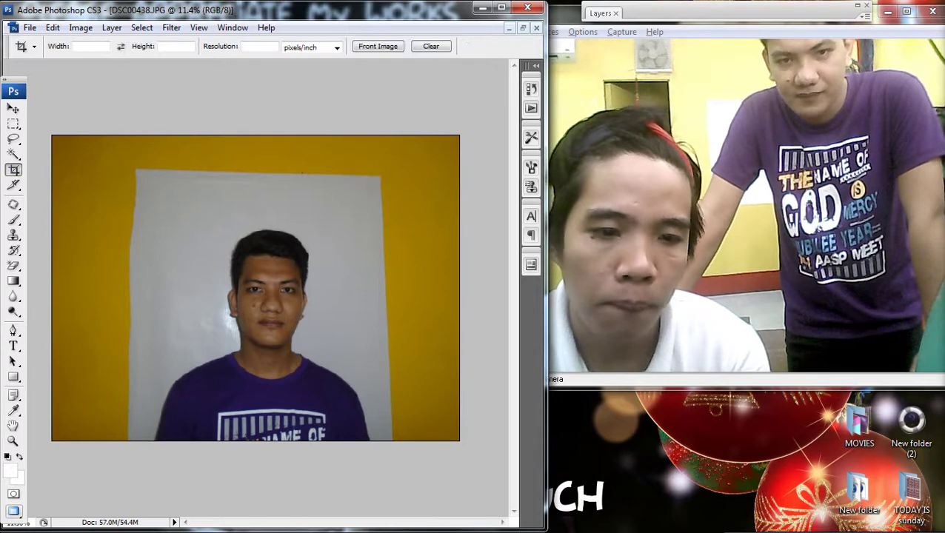
left_click_drag(183, 217, 352, 417)
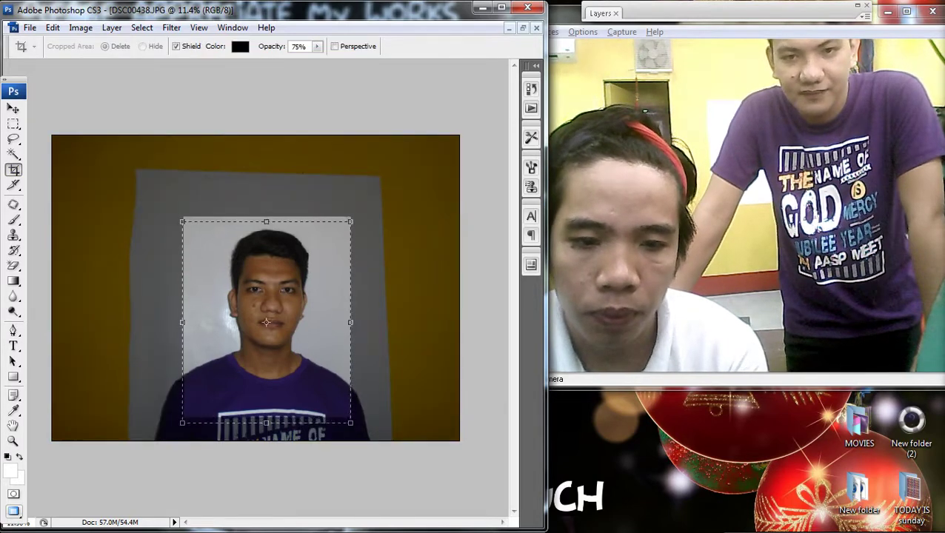
key("Right")
key("Right")
key("Right")
key("Return")
key("ctrl+0")
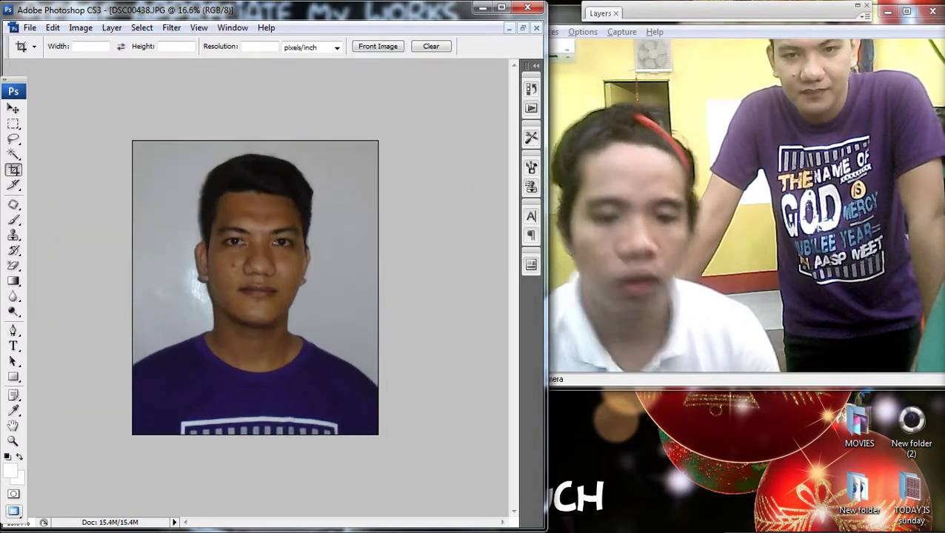
key("ctrl+m")
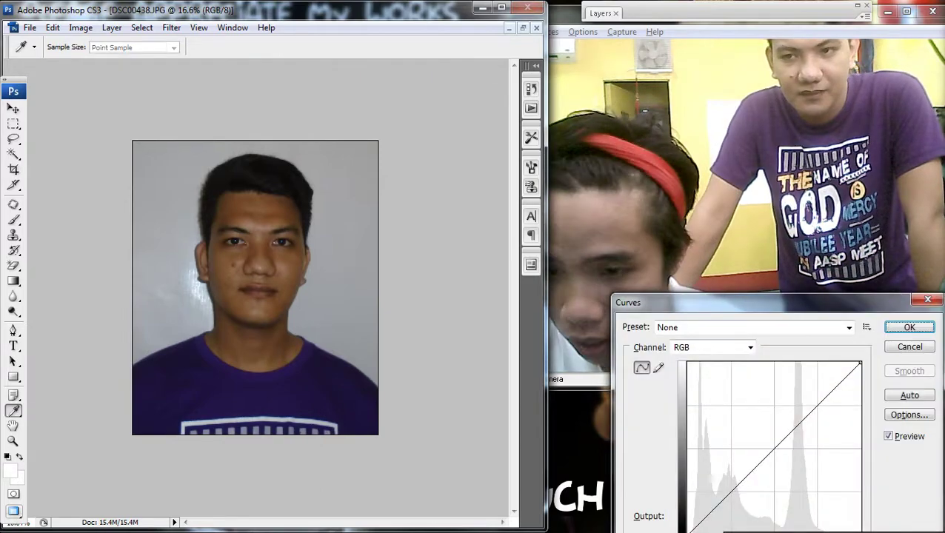
- Brighten the portrait's midtones with a Curves adjustment
left_click_drag(666, 302, 257, 286)
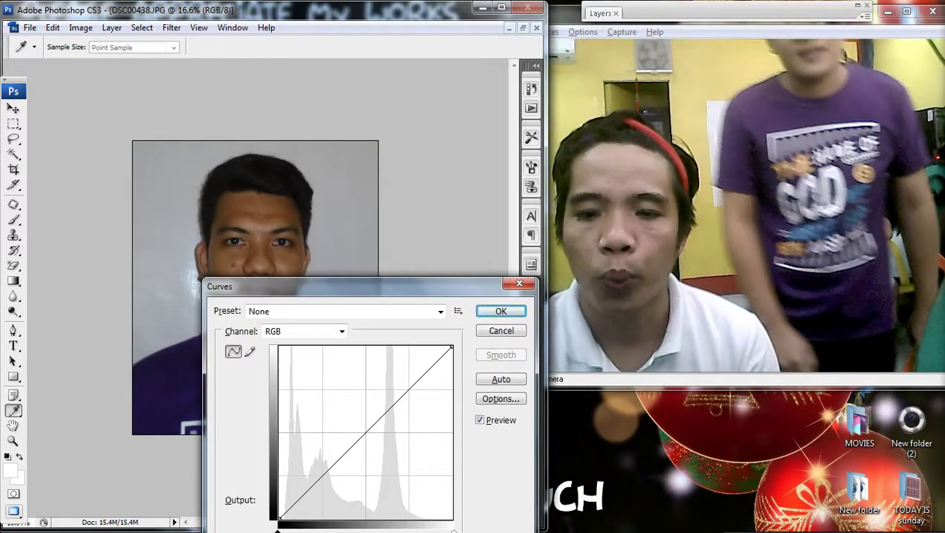
left_click_drag(367, 431, 367, 410)
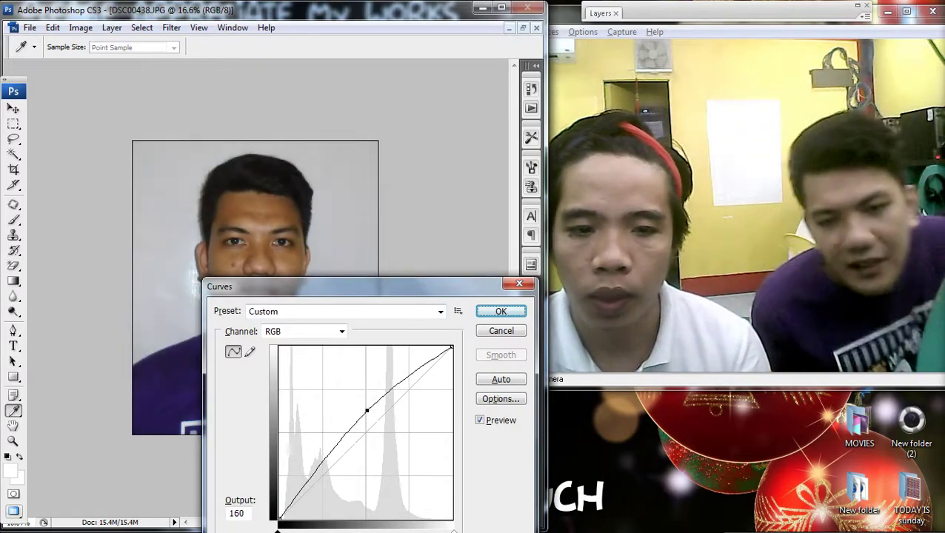
key("Return")
key("c")
key("ctrl+0")
key("ctrl+b")
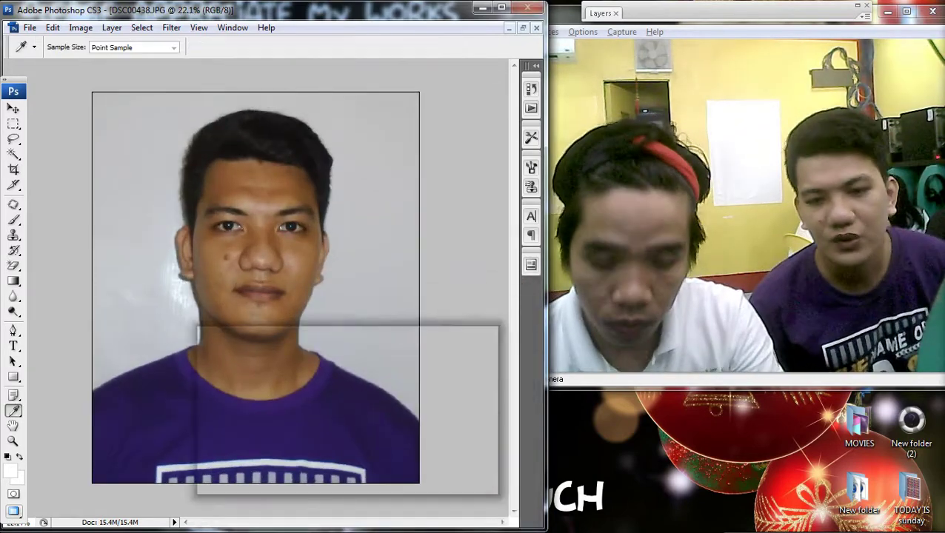
key("Return")
key("ctrl+0")
key("ctrl+minus")
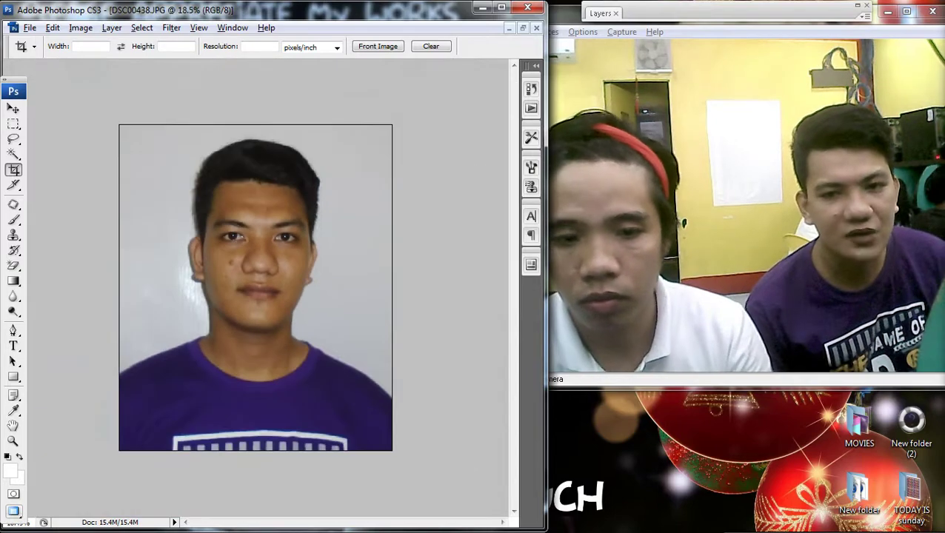
key("ctrl+minus")
key("ctrl+minus")
key("ctrl+plus")
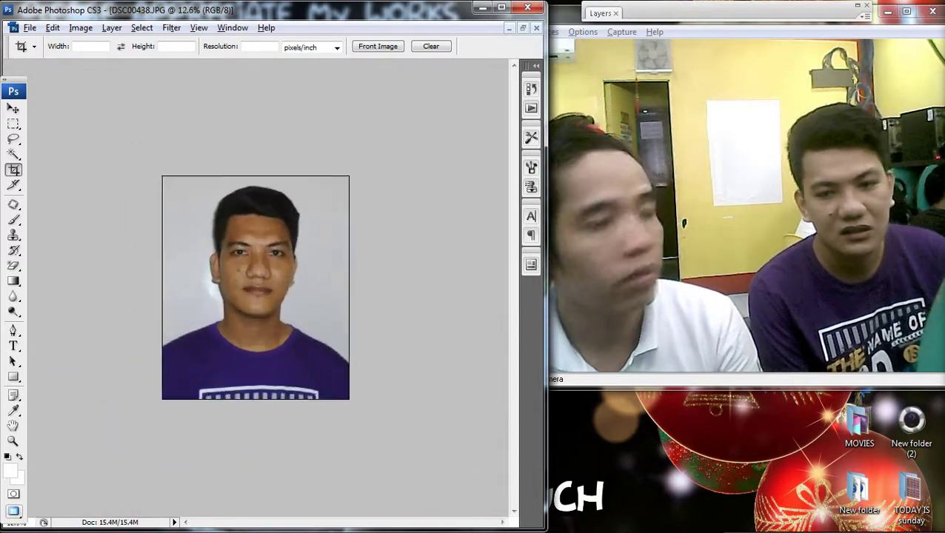
key("ctrl+plus")
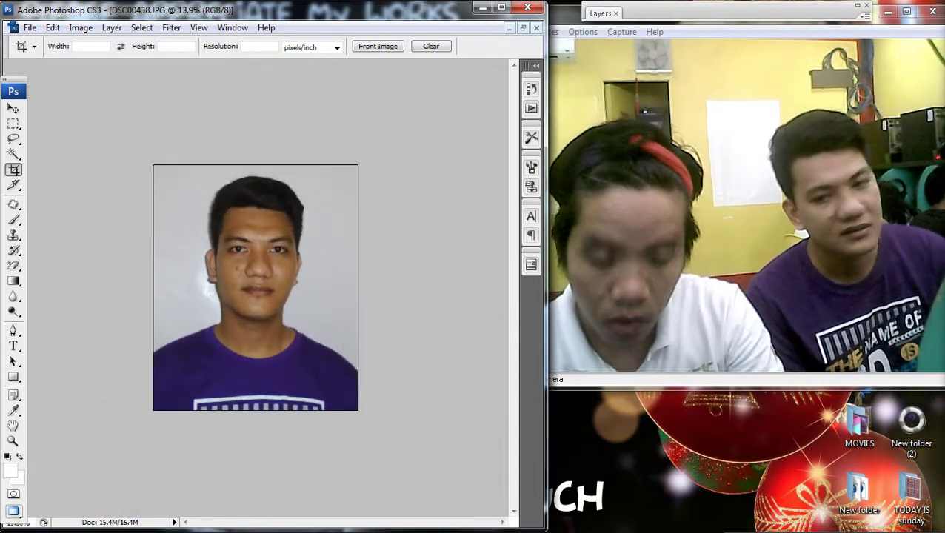
- Set the midtone colour balance to -8 cyan and +11 blue
key("i")
key("ctrl+b")
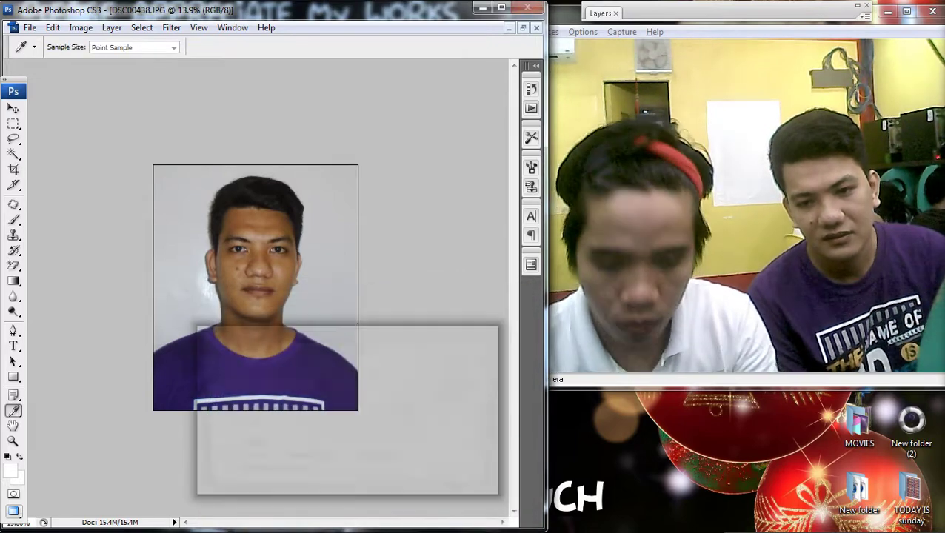
key("Tab")
key("Tab")
key("shift+Up")
key("Up")
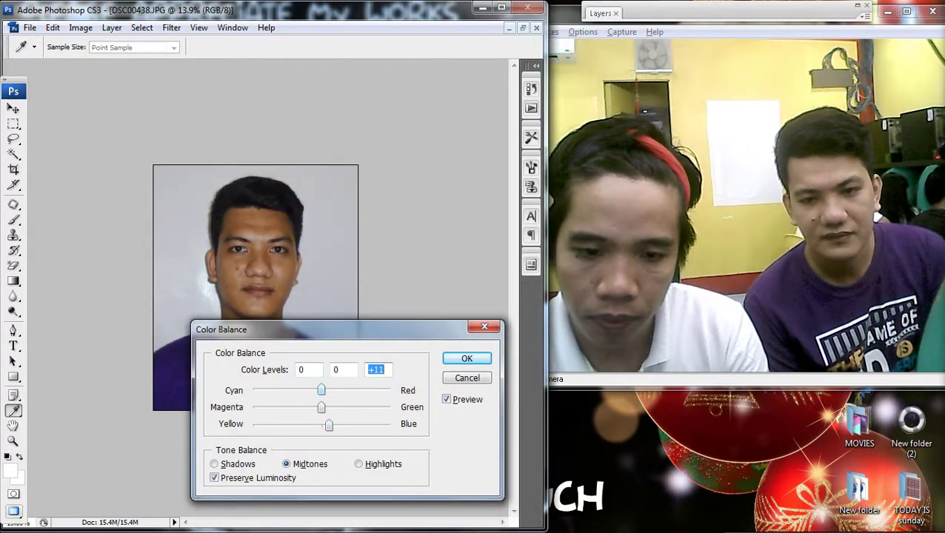
left_click_drag(320, 390, 315, 390)
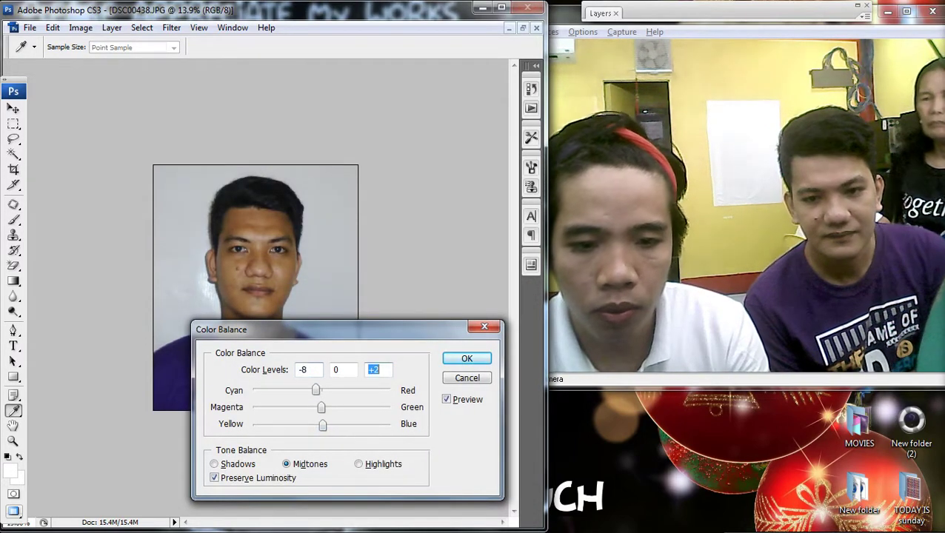
key("Return")
key("c")
key("ctrl+0")
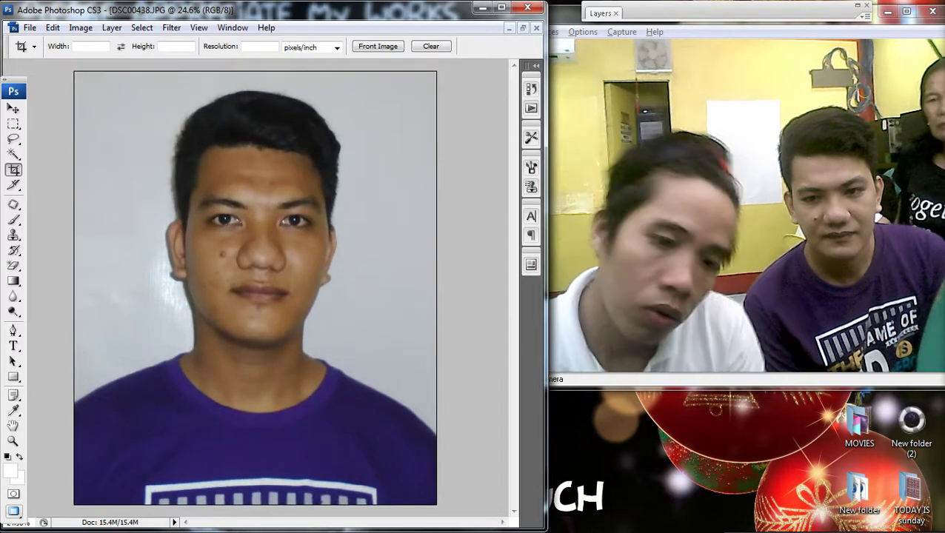
key("ctrl+minus")
- Apply a second brightening Curves pass, then open the Computer drive window
key("ctrl+m")
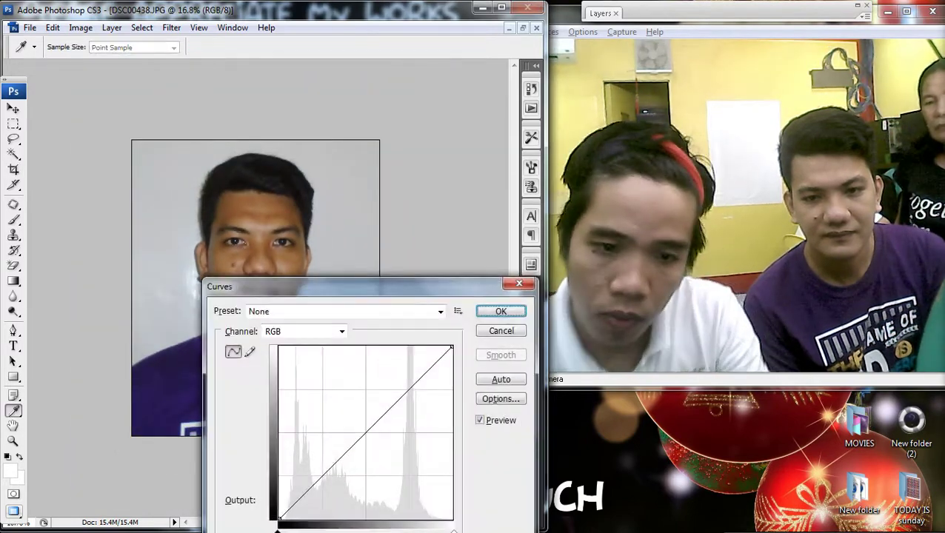
left_click_drag(369, 429, 369, 410)
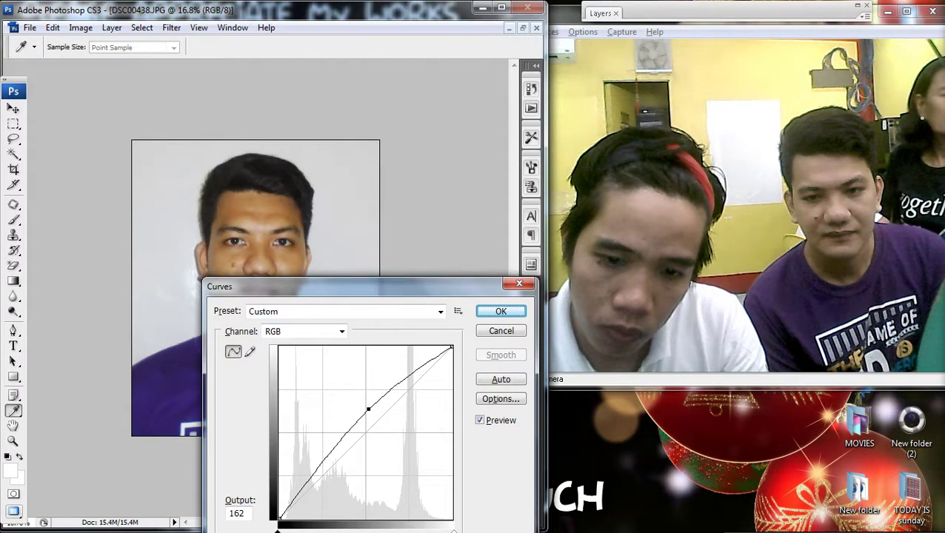
key("Return")
key("ctrl+0")
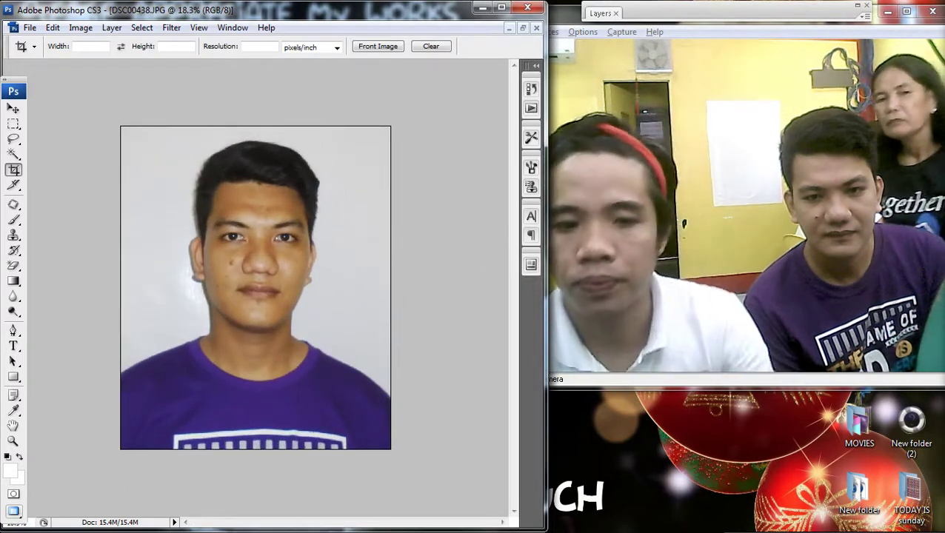
key("super")
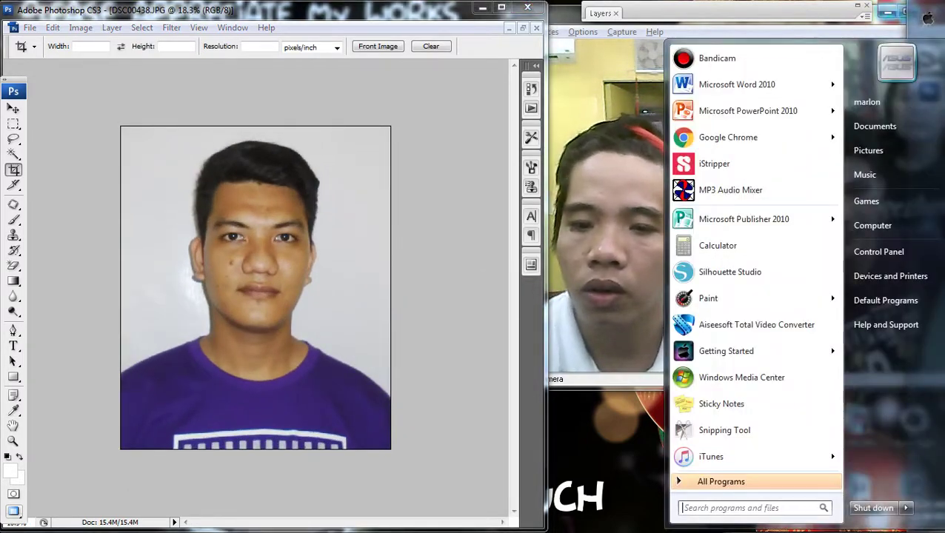
left_click(872, 225)
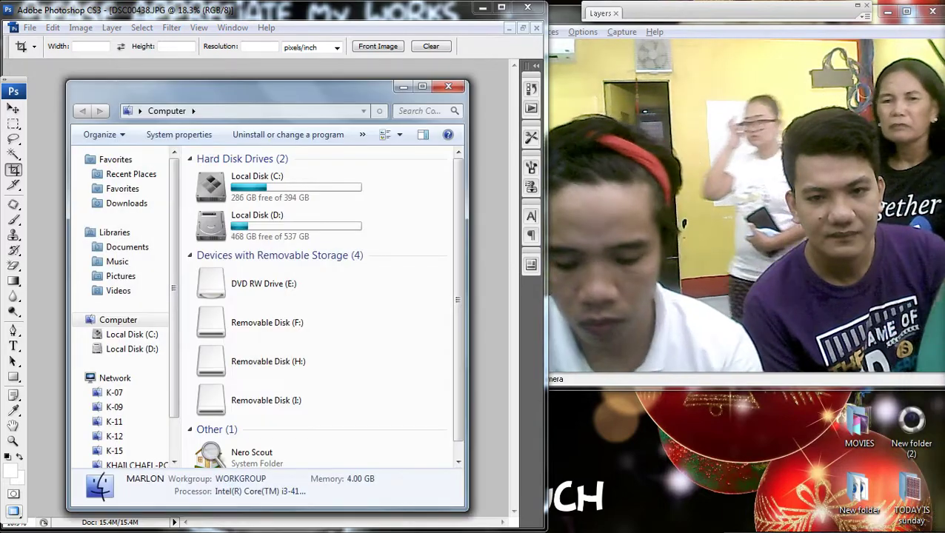
- Zoom around 2x2 formal attire.psd, check its layers, and select the Crop tool
key("F8")
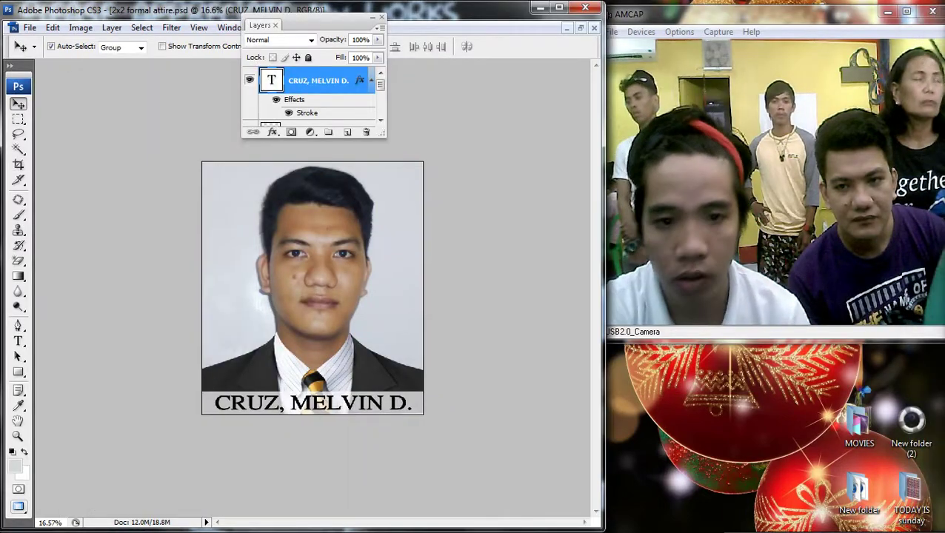
key("ctrl+minus")
key("ctrl+plus")
key("ctrl+plus")
right_click(202, 350)
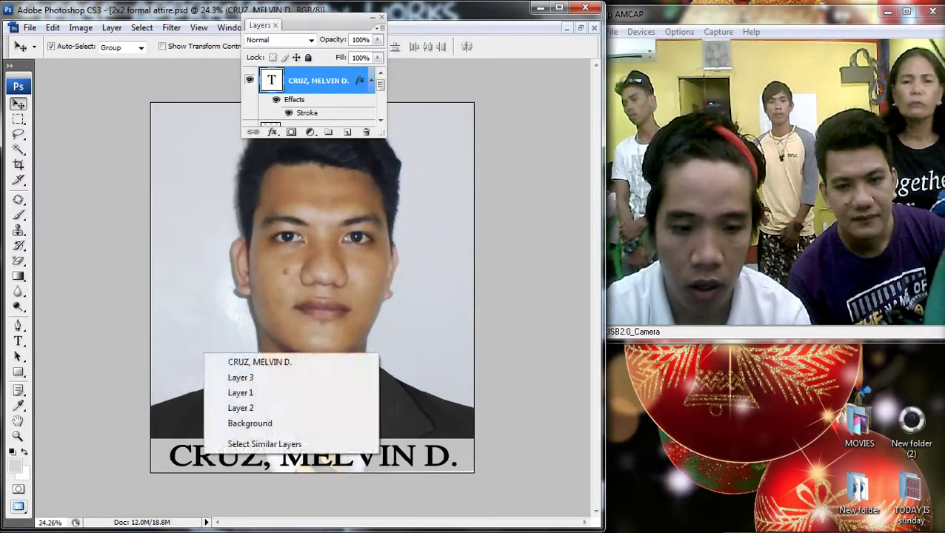
key("Escape")
right_click(237, 353)
left_click(292, 362)
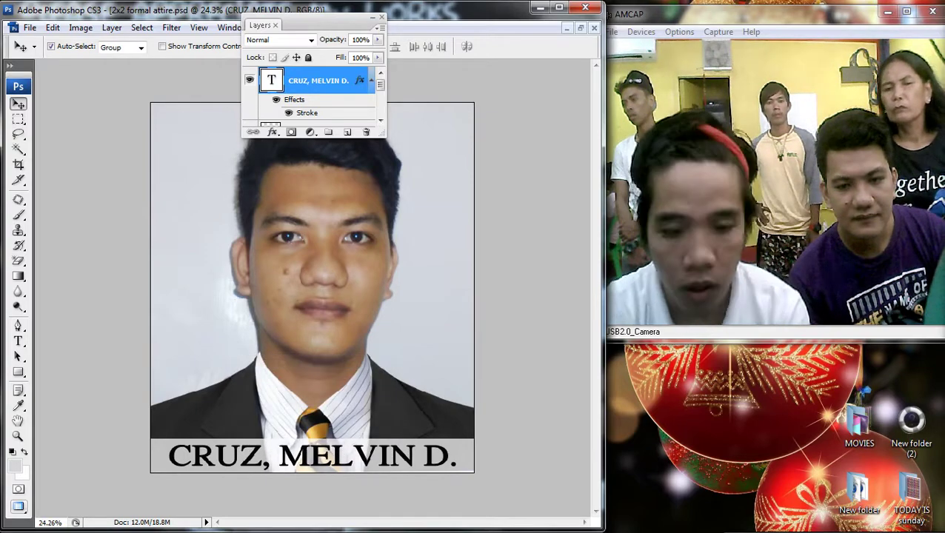
key("ctrl+minus")
key("ctrl+minus")
key("ctrl+plus")
key("ctrl+plus")
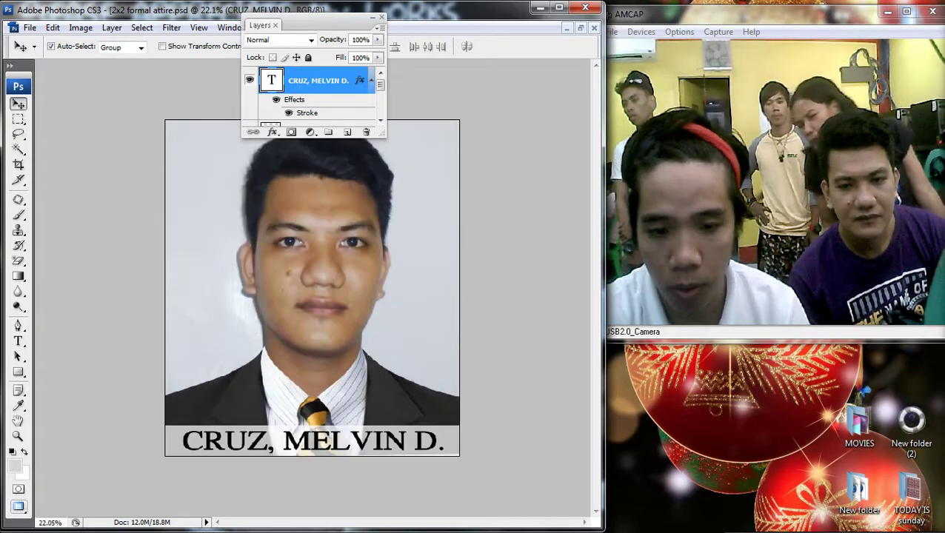
key("ctrl+minus")
left_click(18, 165)
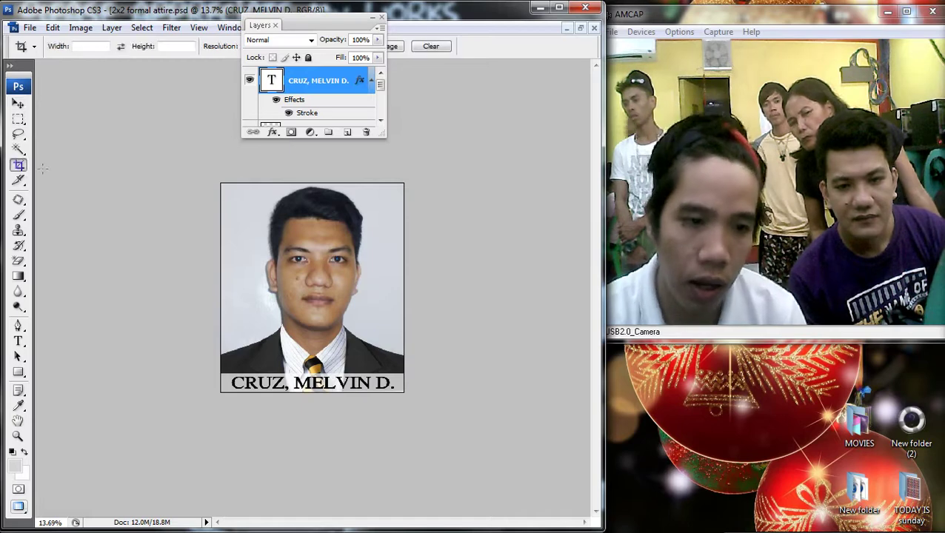
key("ctrl+0")
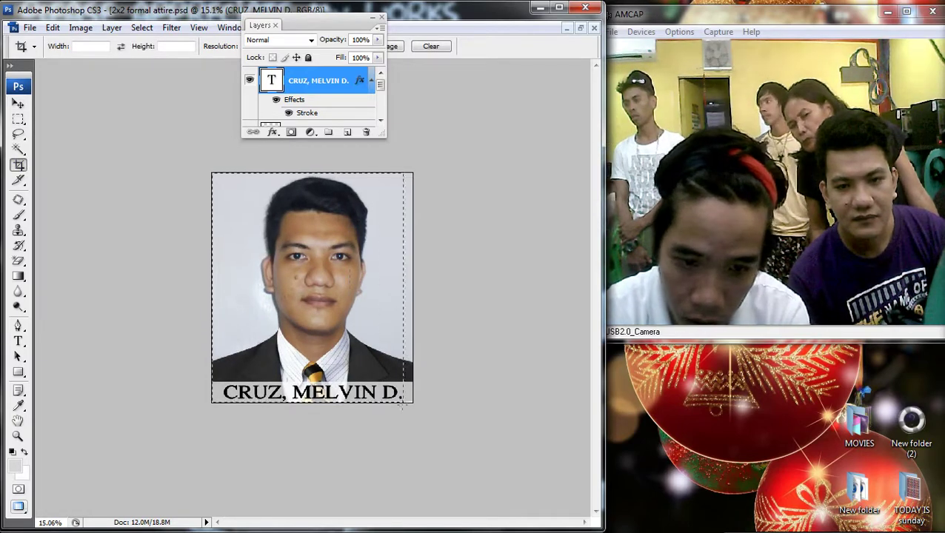
- Crop the captioned portrait slightly narrower and bring up Save As
left_click_drag(406, 405, 414, 403)
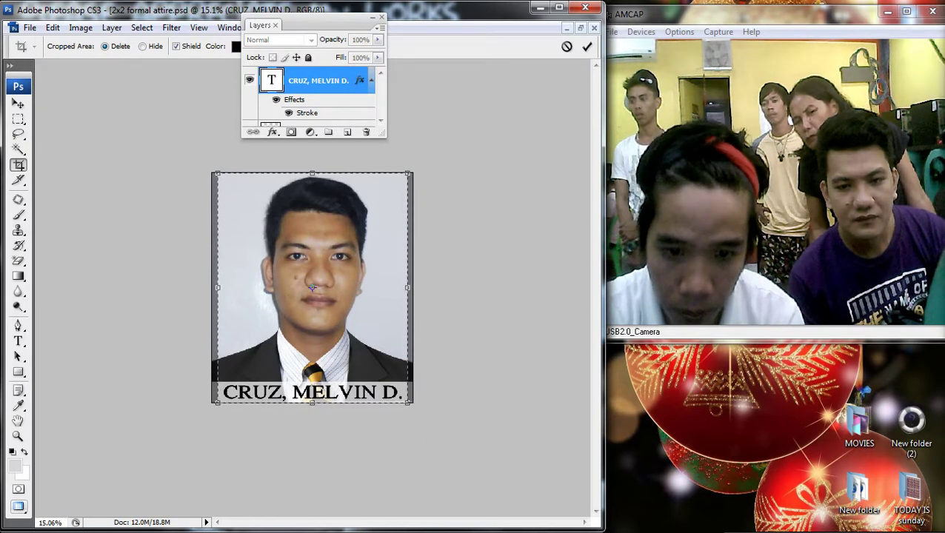
key("Return")
key("ctrl+minus")
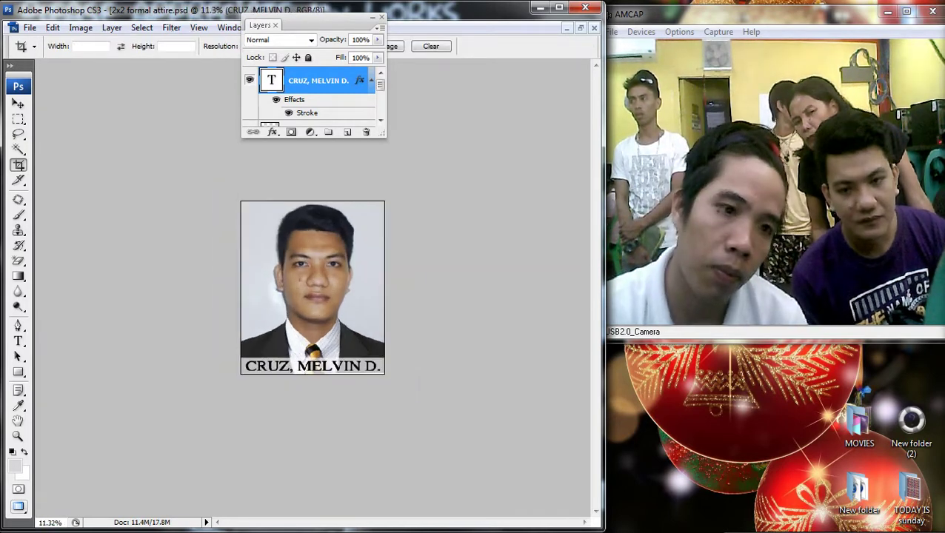
key("alt+f")
key("Return")
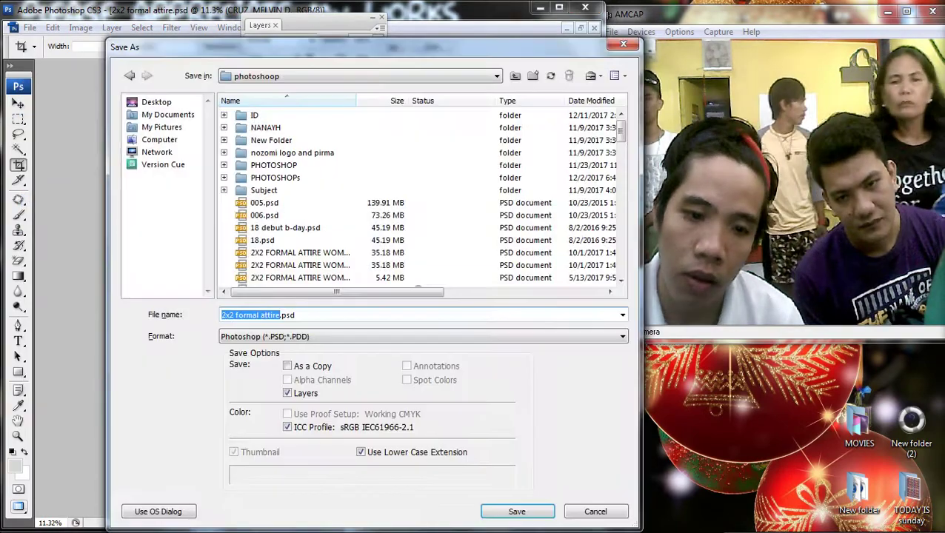
- Choose Desktop and JPEG format in Save As, checking the TODAY IS sunday folder
left_click(157, 101)
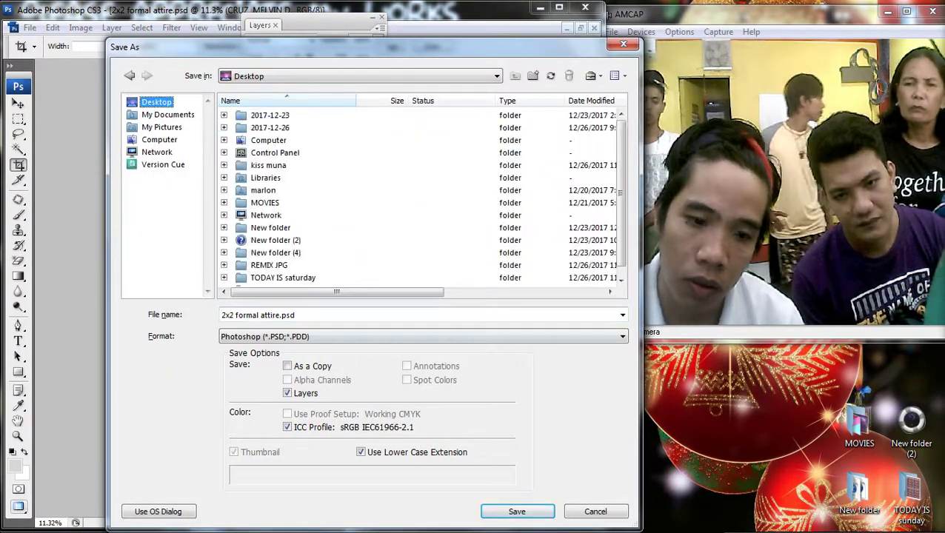
left_click(422, 336)
left_click(263, 417)
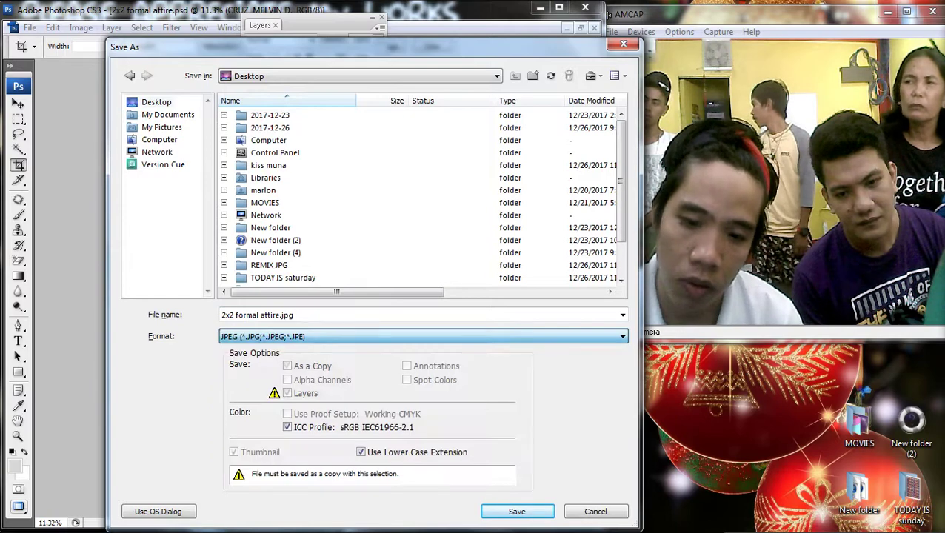
double_click(910, 492)
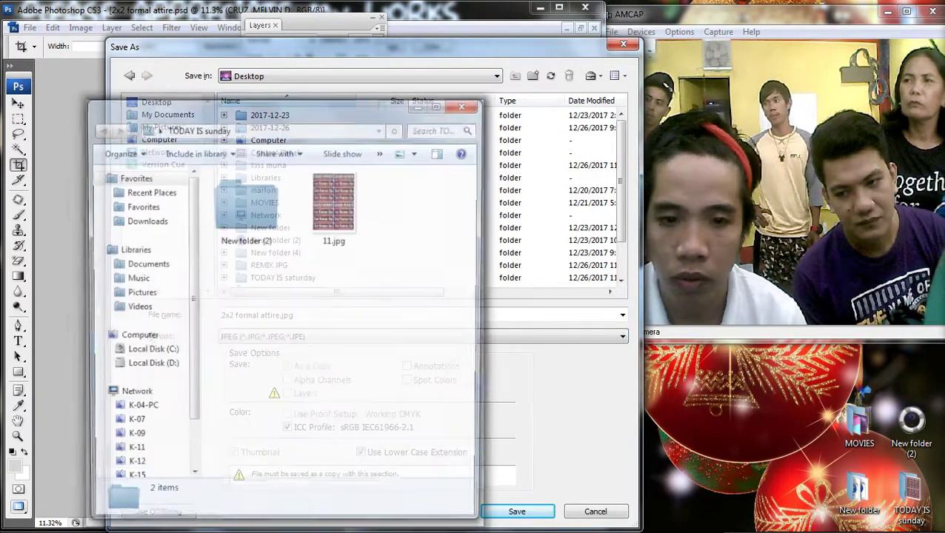
left_click(335, 200)
key("Delete")
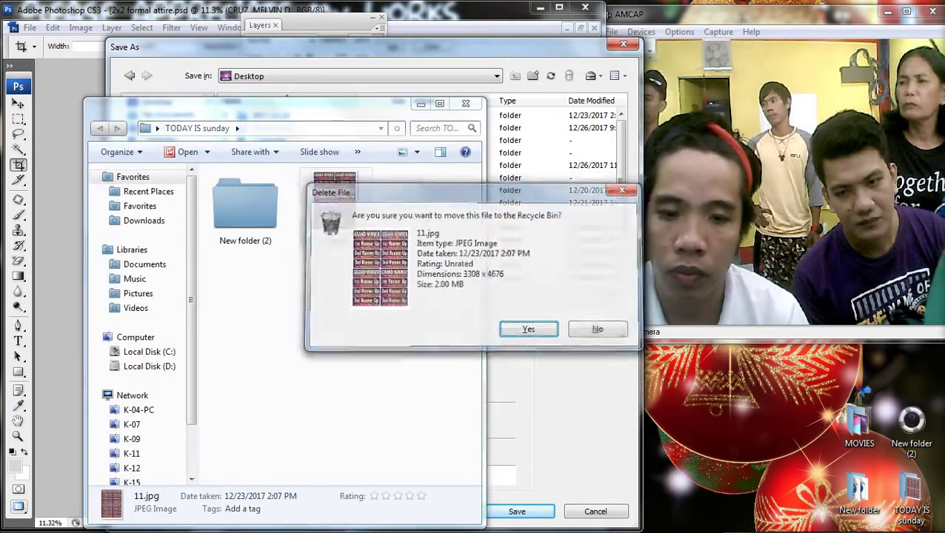
key("Return")
key("alt+F4")
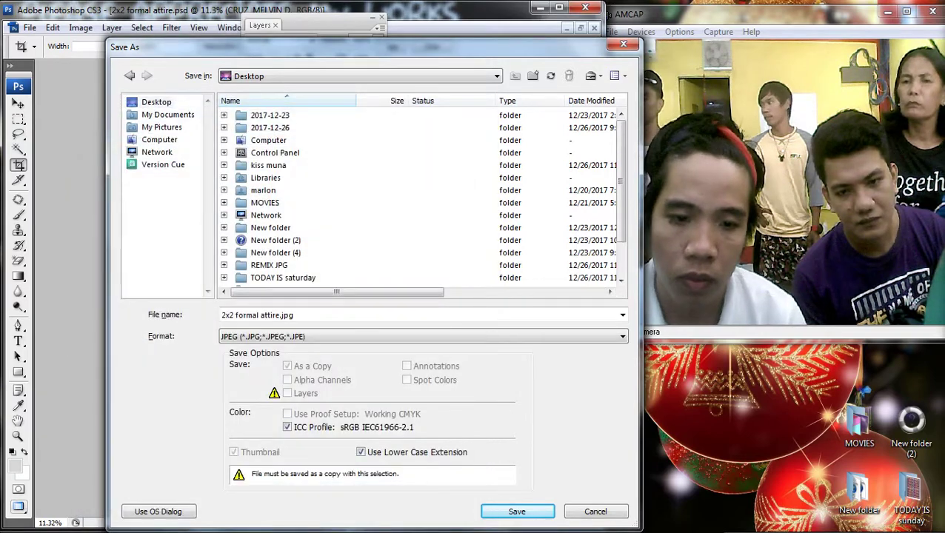
- Save 2x2 formal attire.jpg into TODAY IS sunday and open 2x2.pub
left_click(268, 265)
scroll(269, 265, "down", 3)
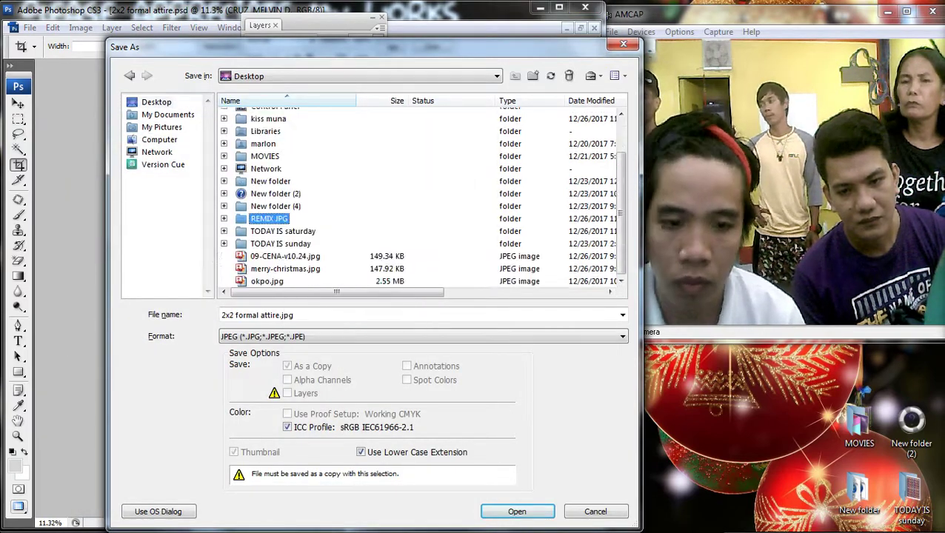
key("Return")
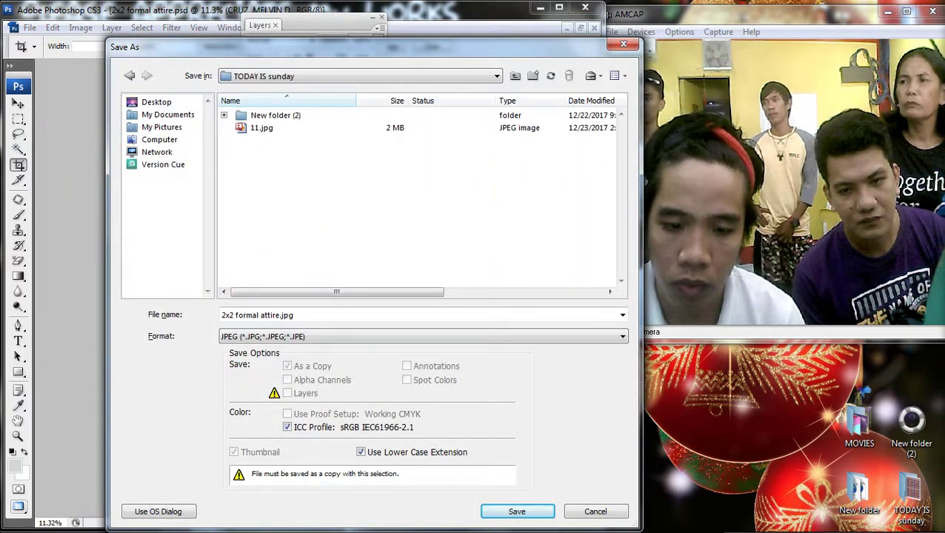
key("Return")
key("Return")
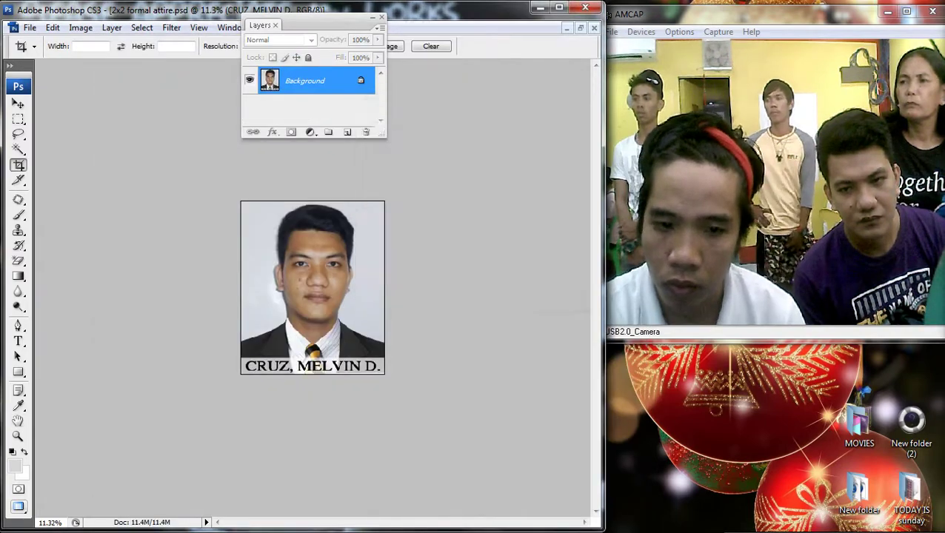
double_click(910, 490)
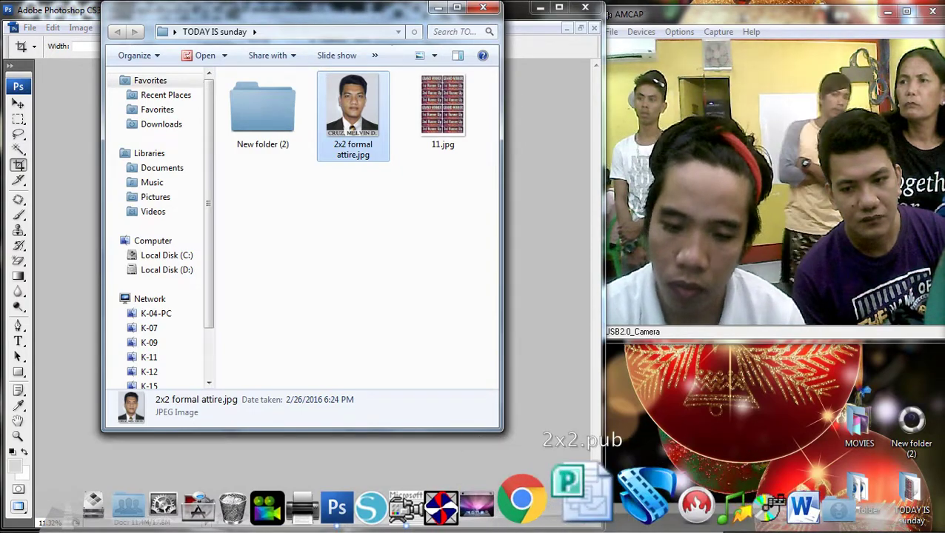
left_click(570, 485)
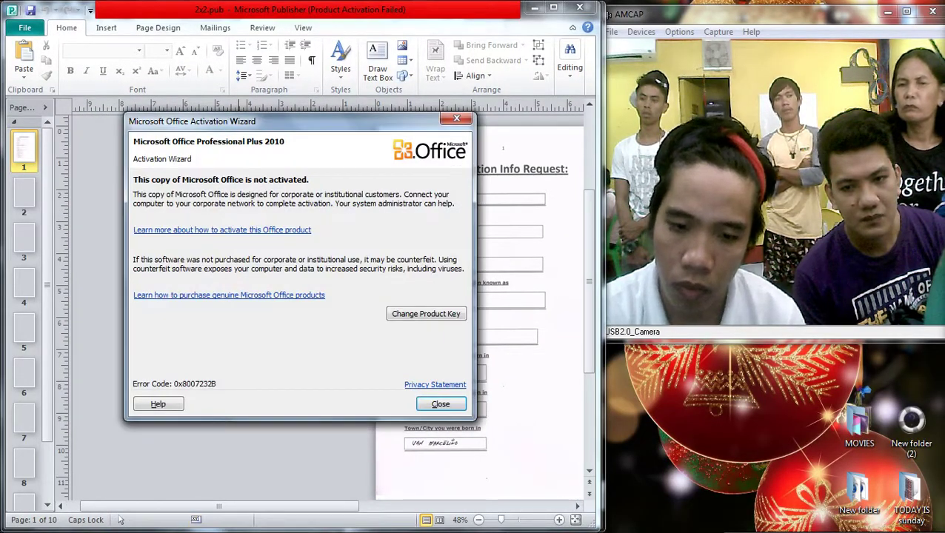
- Delete the extra pages of 2x2.pub and paste the captioned ID photo onto the remaining page
key("Escape")
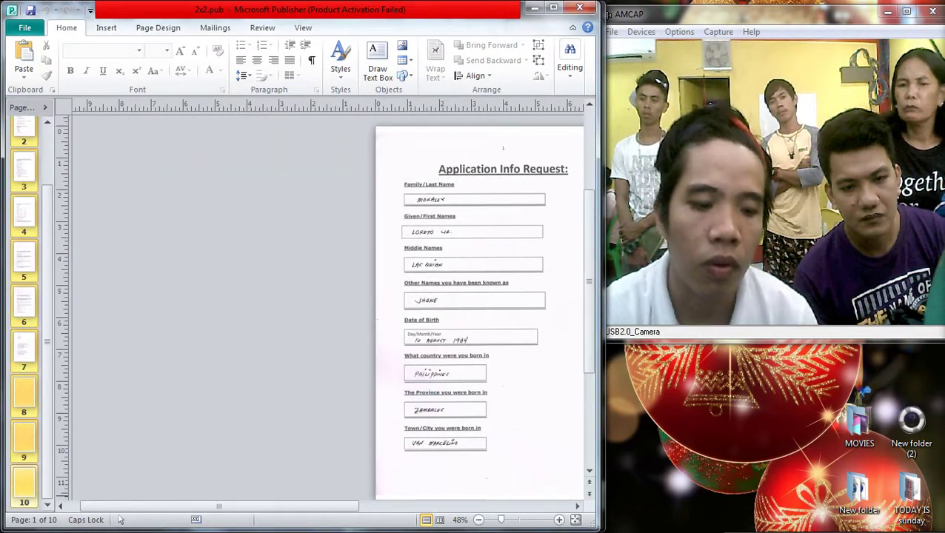
right_click(26, 485)
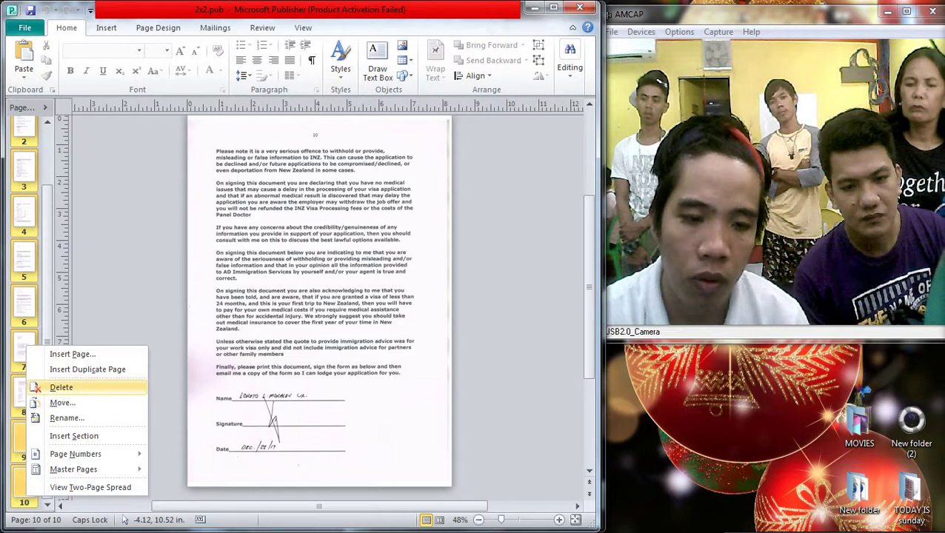
left_click(61, 387)
key("Return")
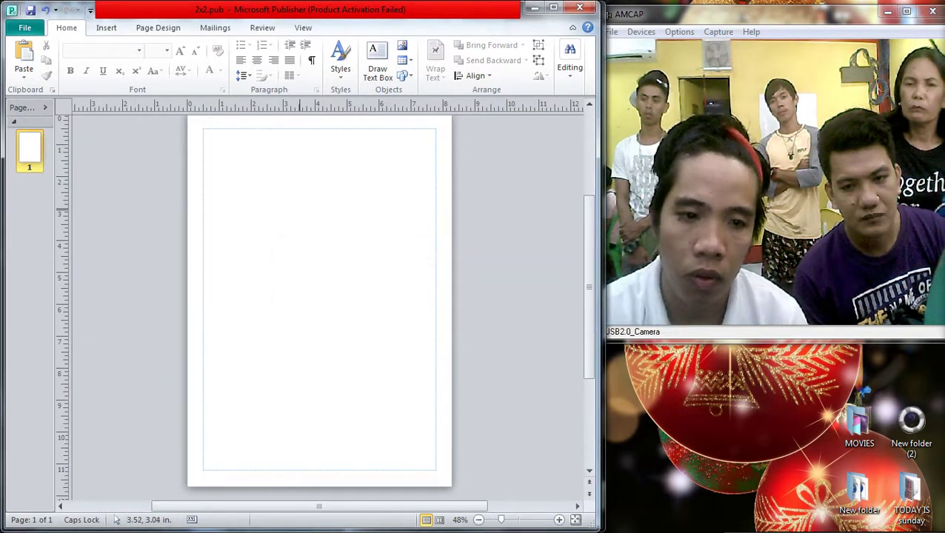
key("ctrl+v")
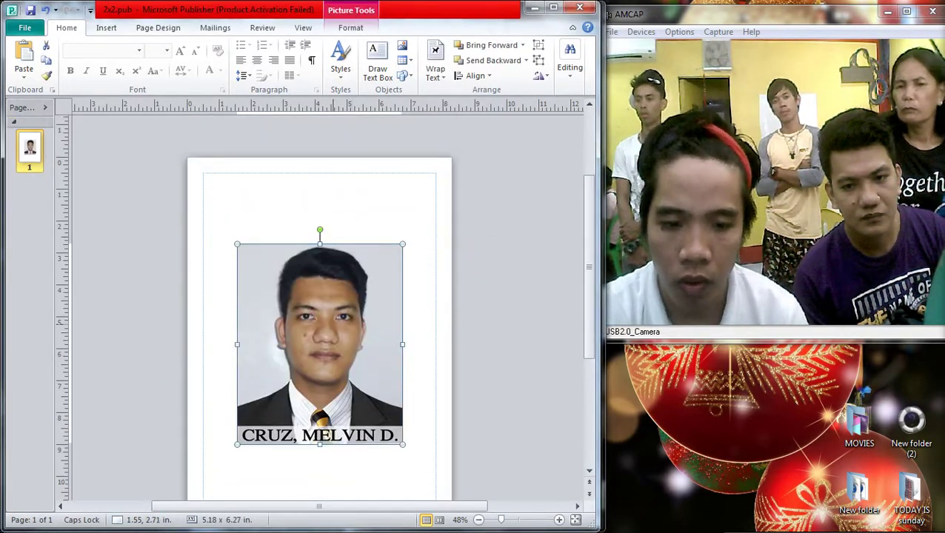
- In Format Picture, turn off relative sizing and set the photo height to 1.77 in
right_click(334, 325)
left_click(385, 469)
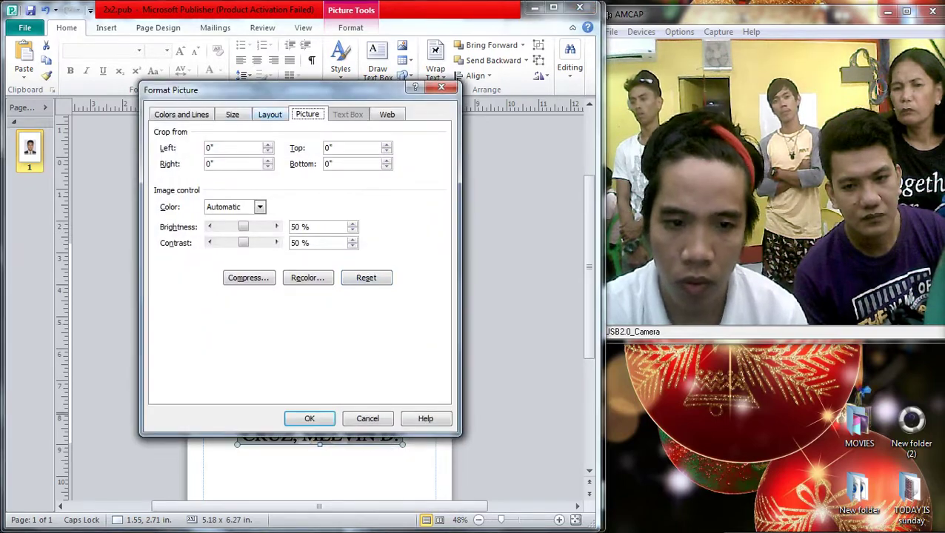
left_click(233, 114)
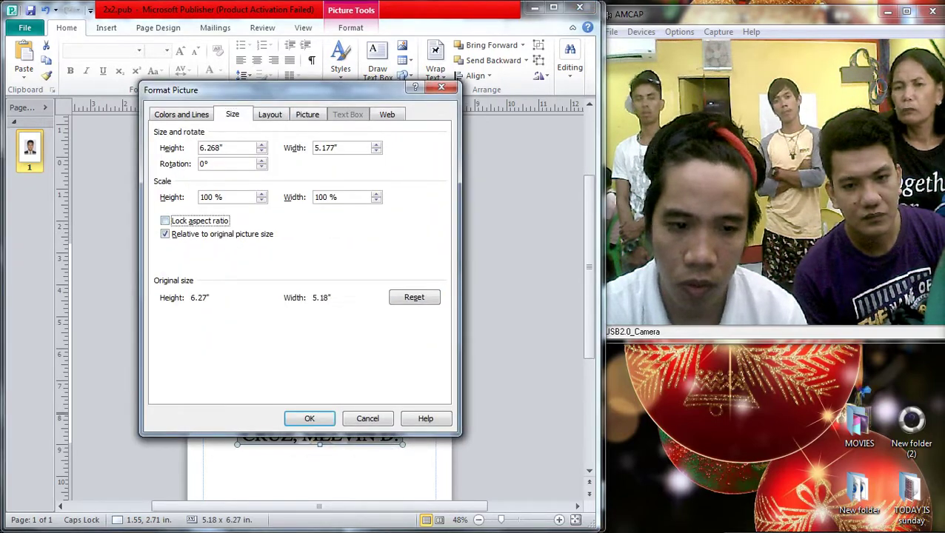
left_click(164, 234)
key("ctrl+a")
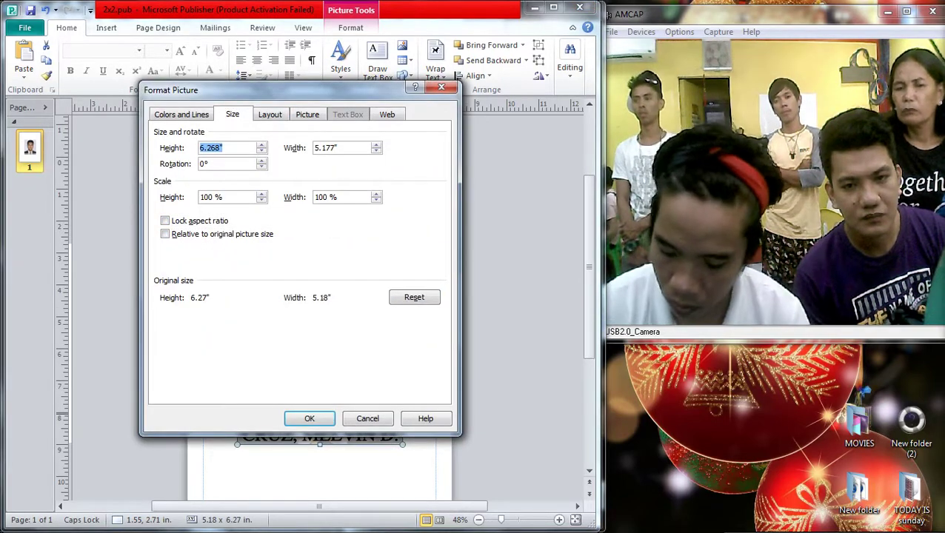
type("1.77")
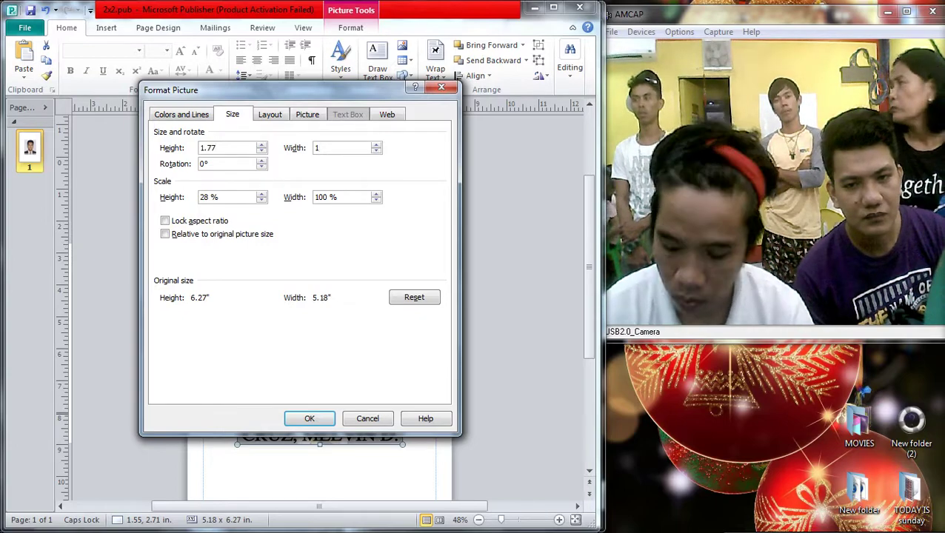
key("Return")
mouse_move(925, 296)
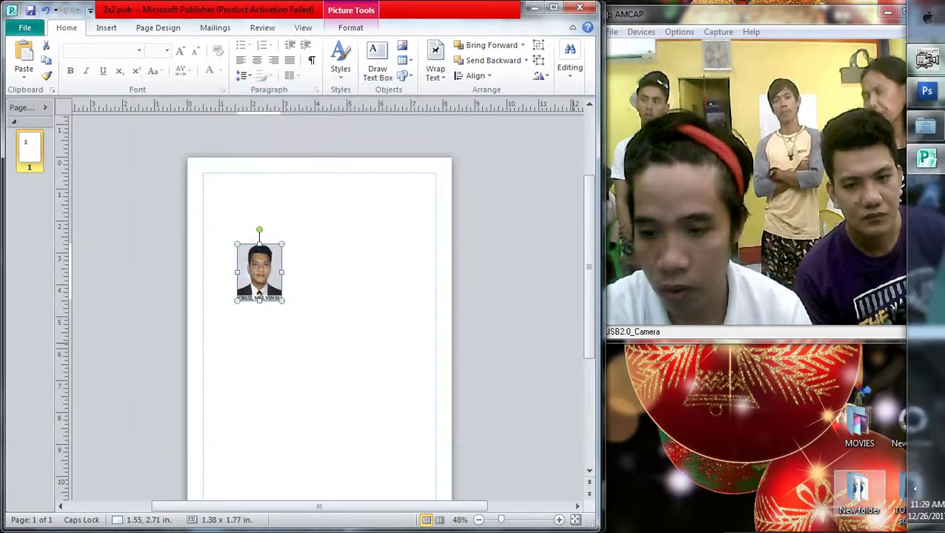
- Rotate the ID photo 90° and move it to the page's top-left corner
left_click(915, 488)
left_click(861, 390)
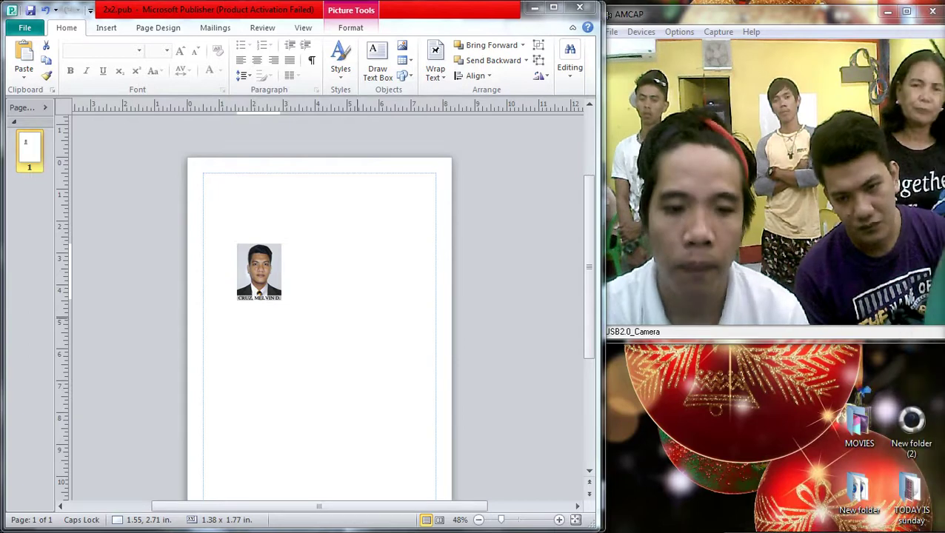
left_click_drag(259, 271, 256, 271)
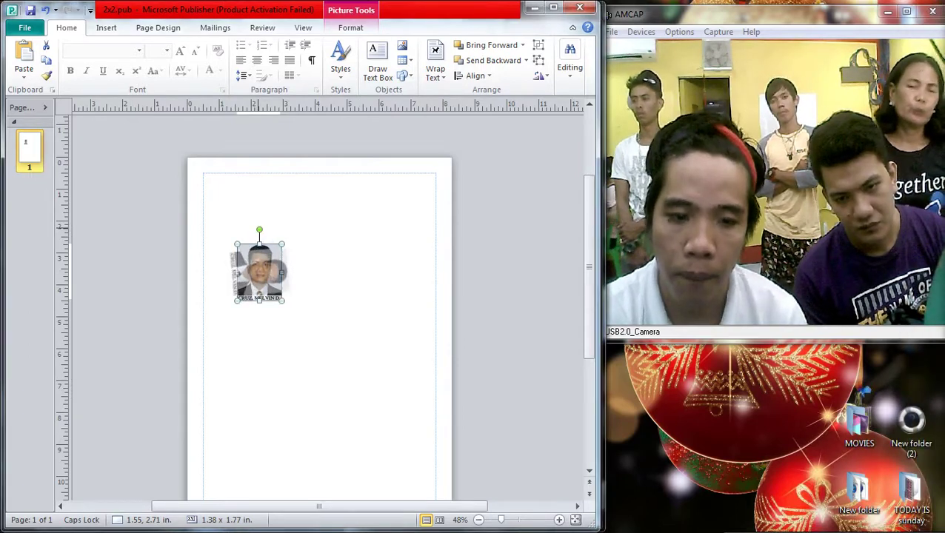
left_click(274, 284)
scroll(275, 284, "up", 3)
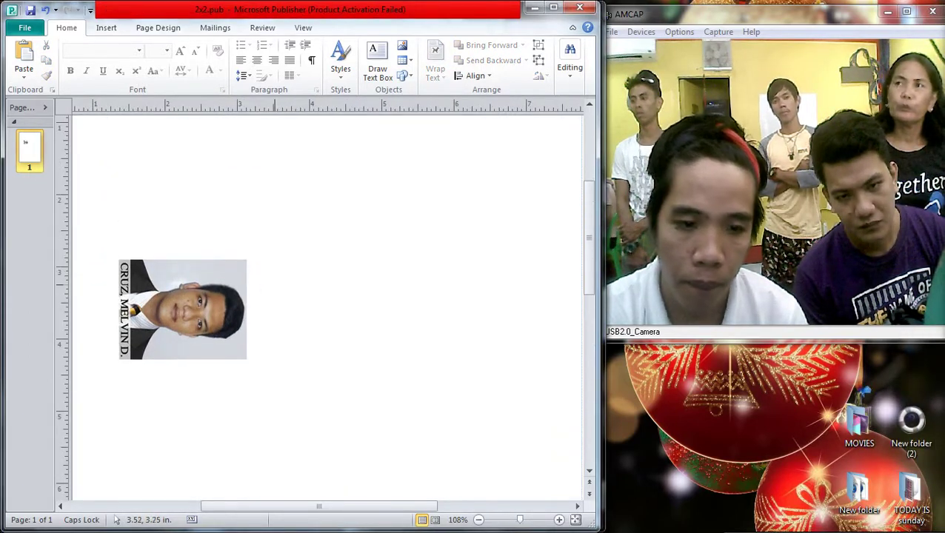
scroll(364, 449, "left", 5)
scroll(364, 449, "up", 3)
left_click(364, 449)
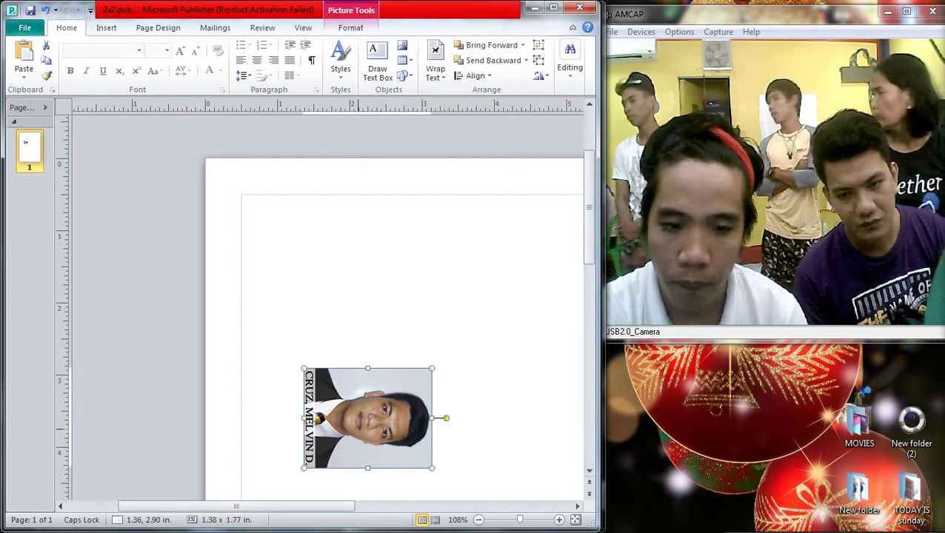
mouse_move(367, 418)
left_mouse_down()
mouse_move(291, 237)
mouse_move(436, 244)
mouse_move(420, 237)
left_mouse_up()
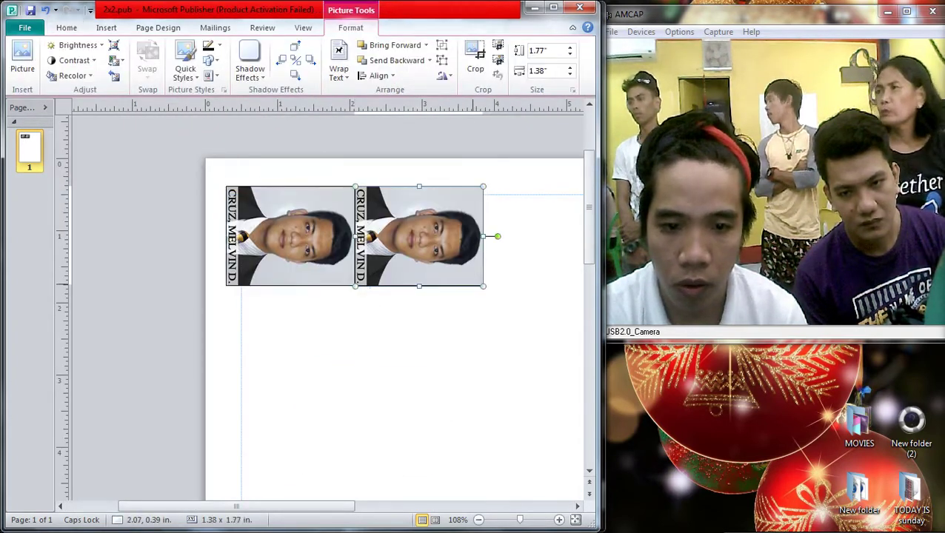
- Copy the photo into a row of four, then duplicate the row below
left_click_drag(78, 137, 525, 336)
scroll(370, 296, "down", 2)
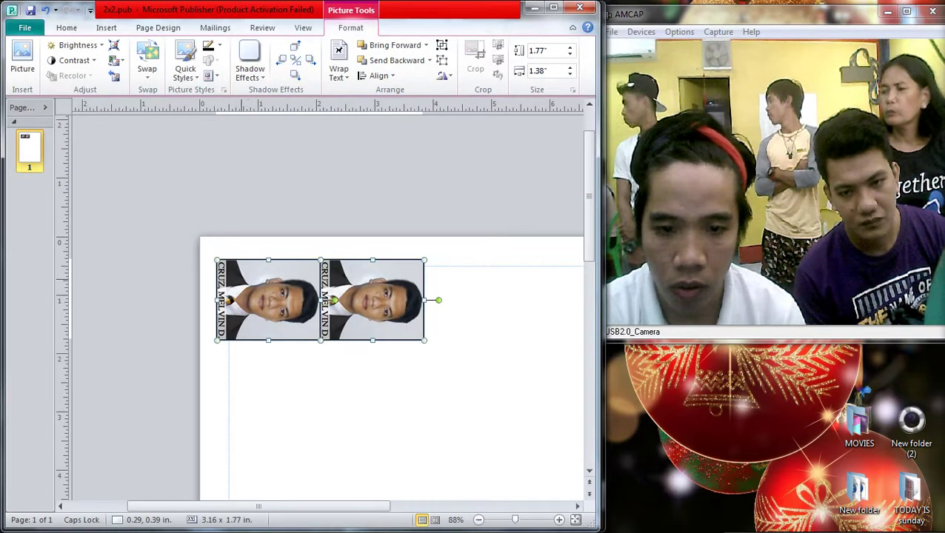
left_click_drag(274, 300, 483, 300)
scroll(333, 296, "down", 2)
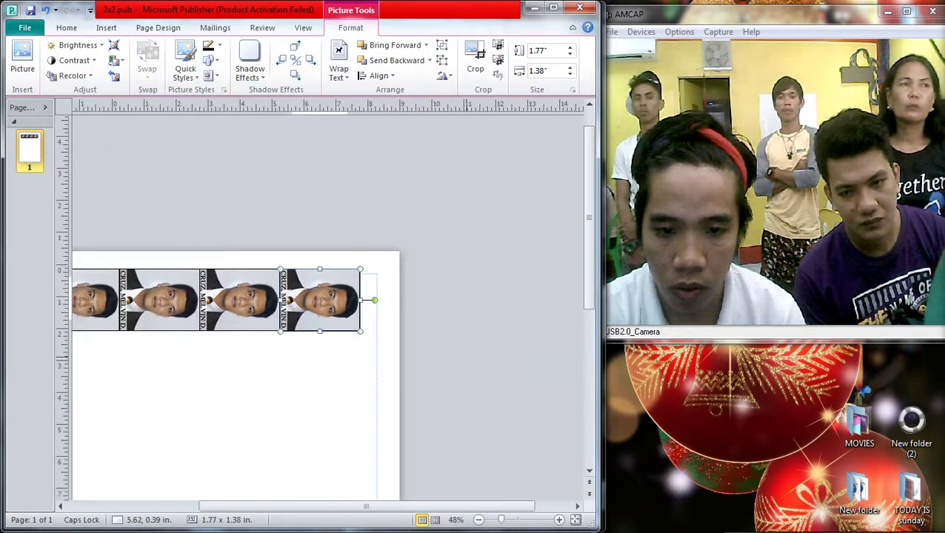
scroll(333, 296, "down", 2)
left_click_drag(449, 360, 71, 231)
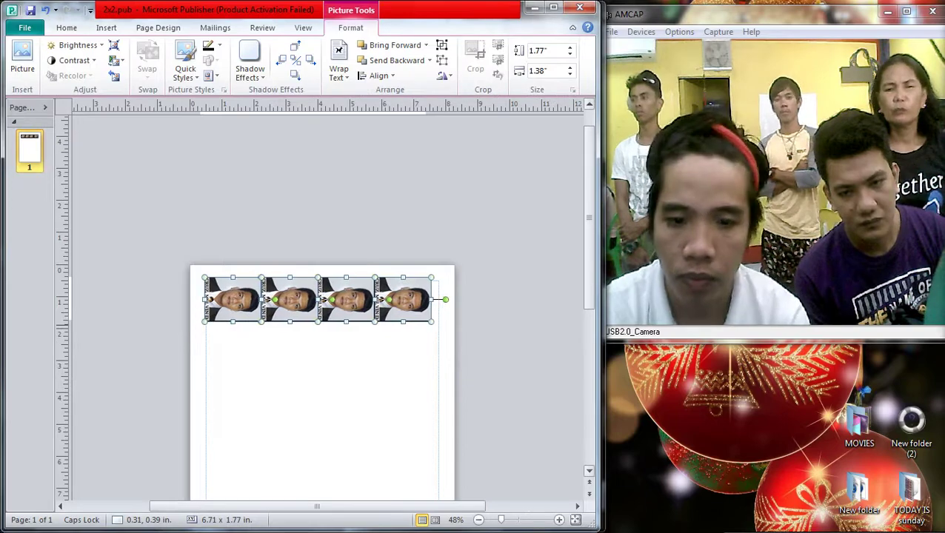
scroll(319, 300, "up", 2)
scroll(318, 300, "up", 2)
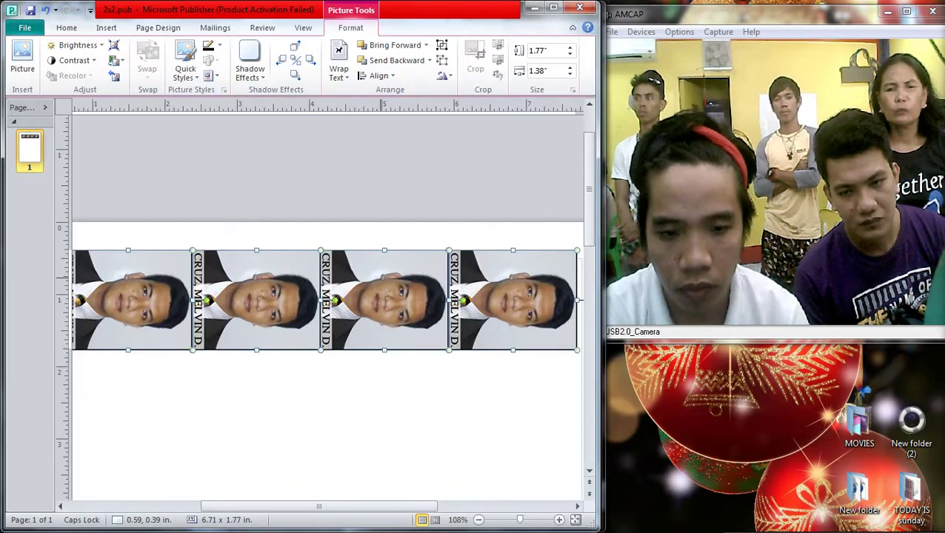
left_click_drag(256, 301, 257, 400)
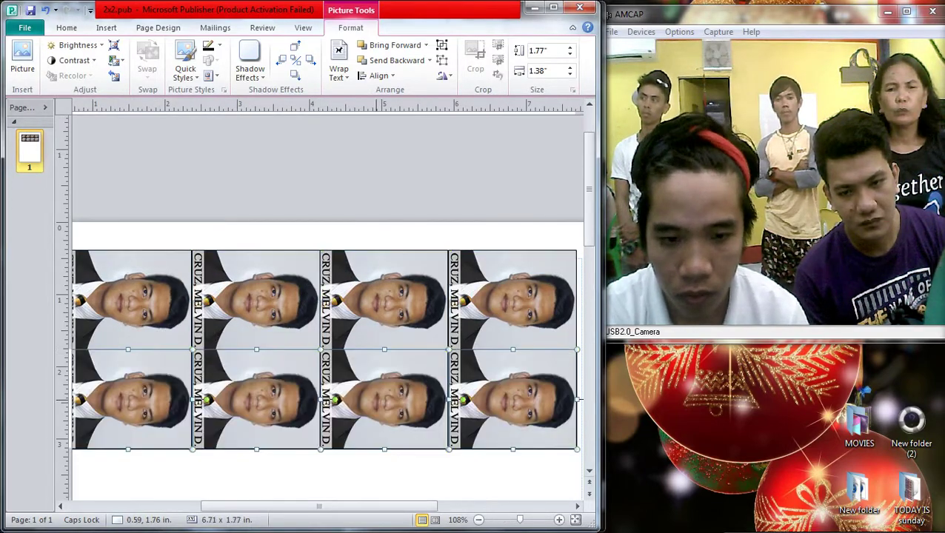
left_click(395, 473)
- Review the page size list, leave it unchanged, and check the eight-photo grid
scroll(385, 474, "down", 2)
scroll(318, 444, "up", 1)
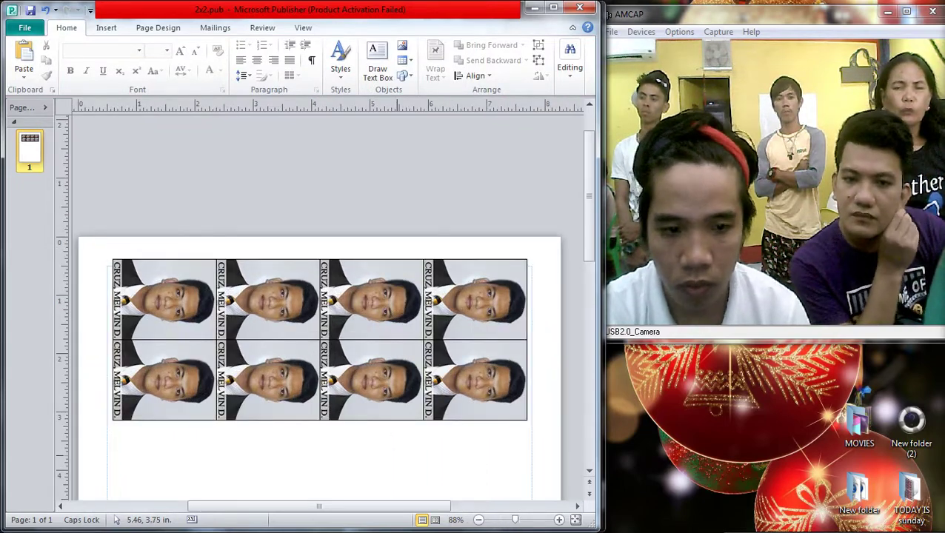
scroll(296, 444, "down", 1)
left_click(157, 27)
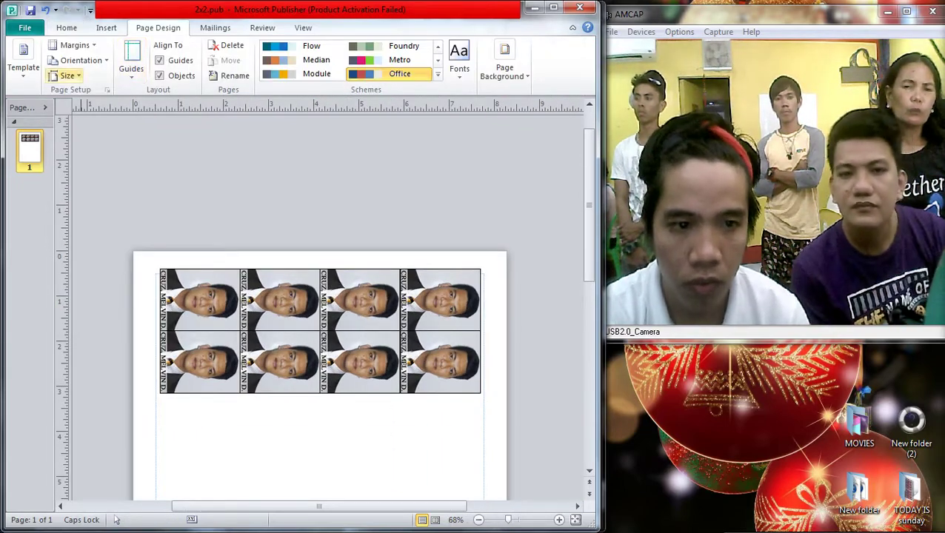
left_click(67, 75)
left_click(117, 520)
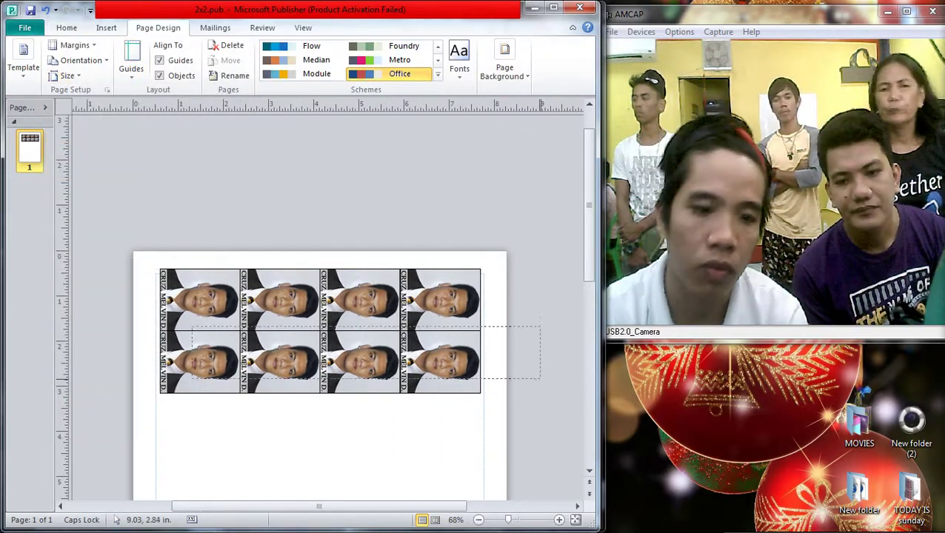
left_click_drag(191, 379, 157, 265)
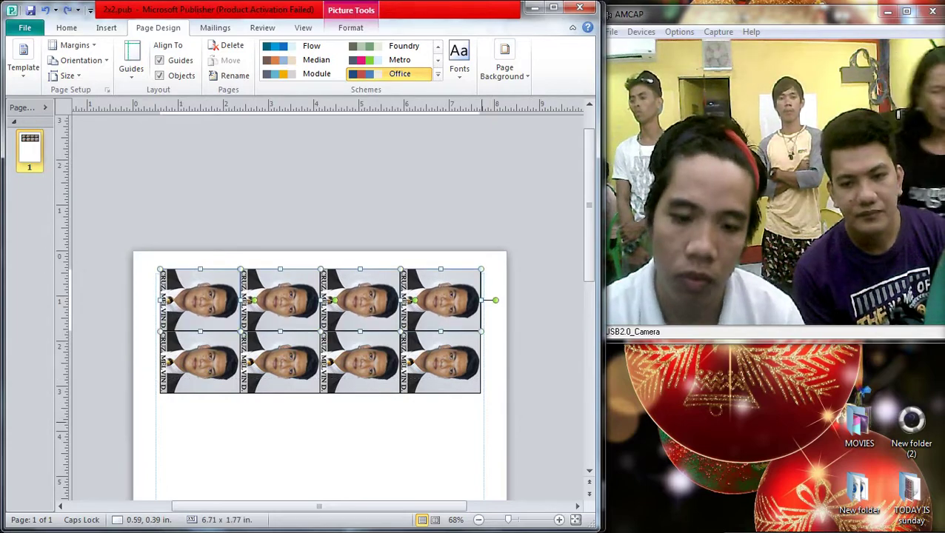
scroll(319, 334, "down", 2)
key("ctrl+a")
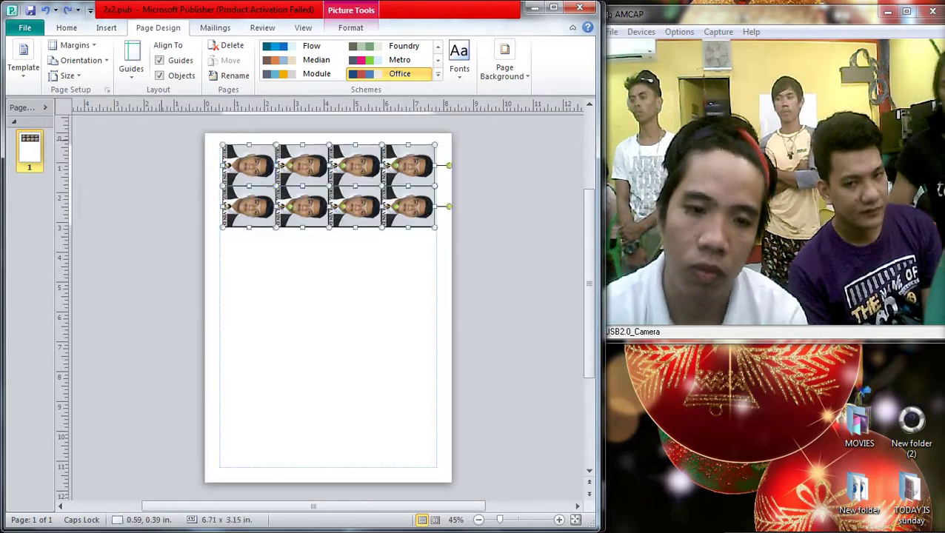
left_click(348, 322)
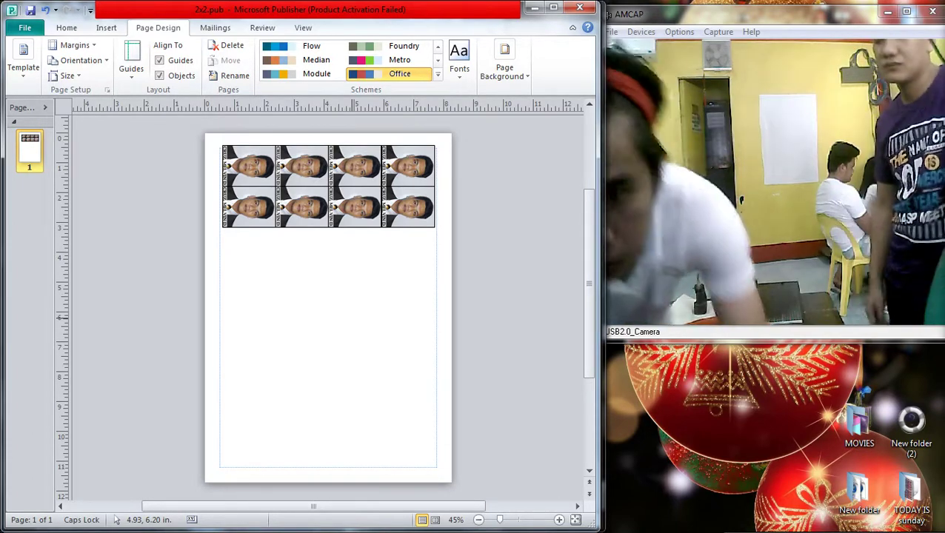
- Select the networked EPSON T60 printer in Publisher's print screen
key("ctrl+p")
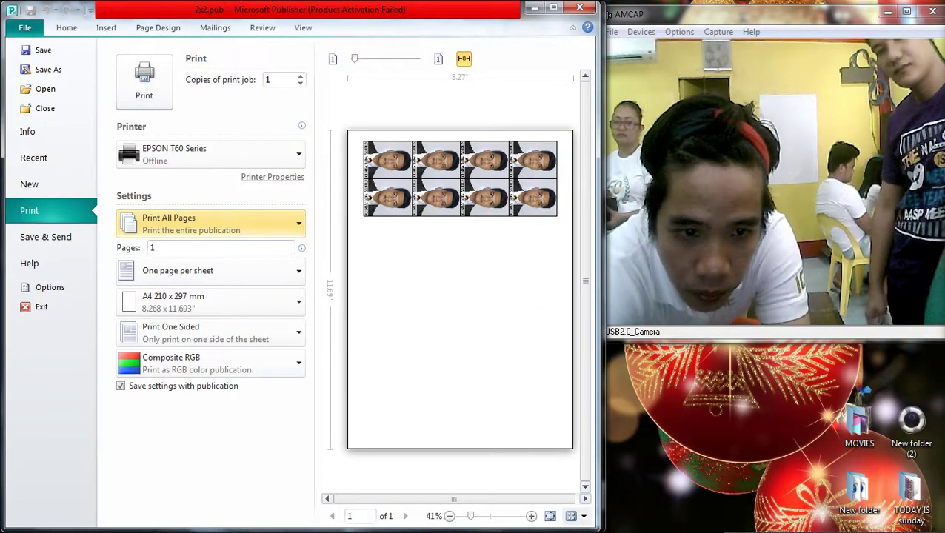
left_click(210, 153)
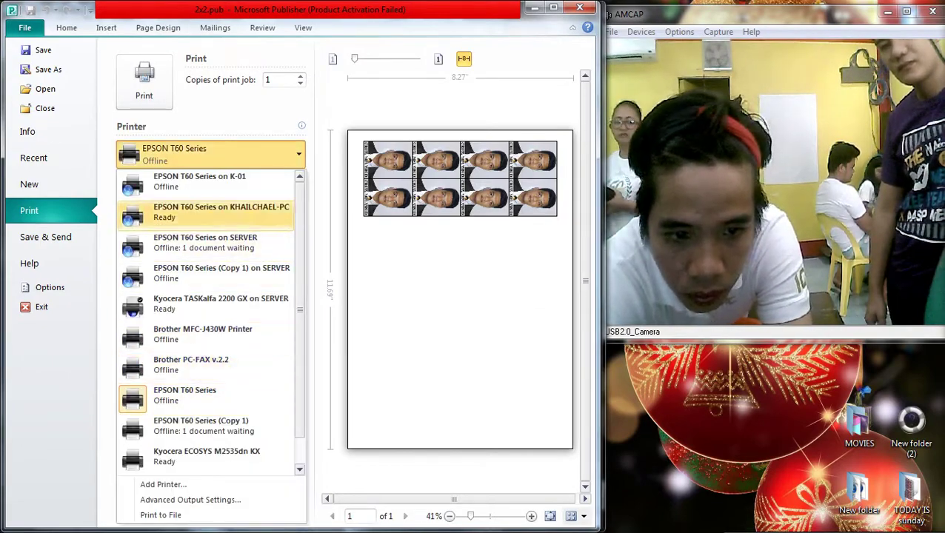
key("Return")
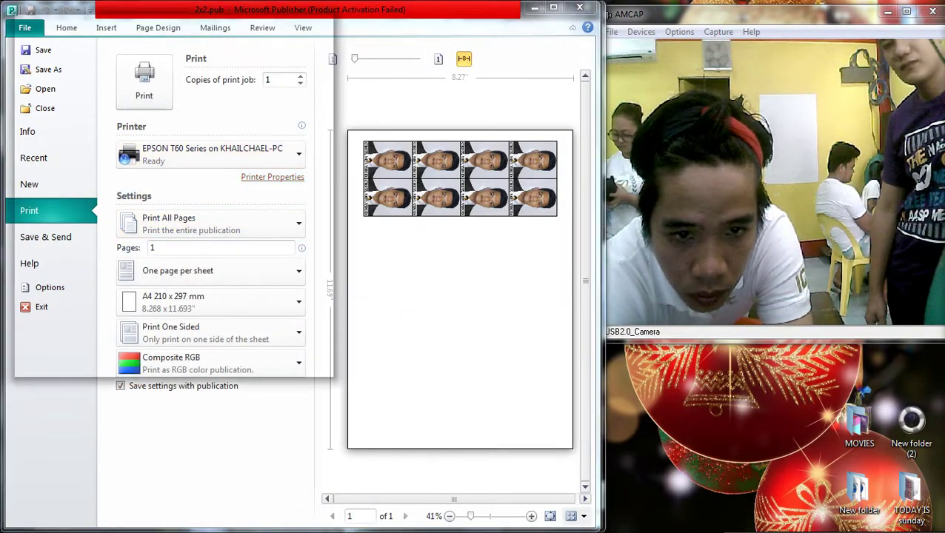
- Set Best Photo quality, Epson Glossy paper and PhotoEnhance, then print the ID photo sheet
left_click(273, 177)
left_click(281, 85)
left_click(195, 172)
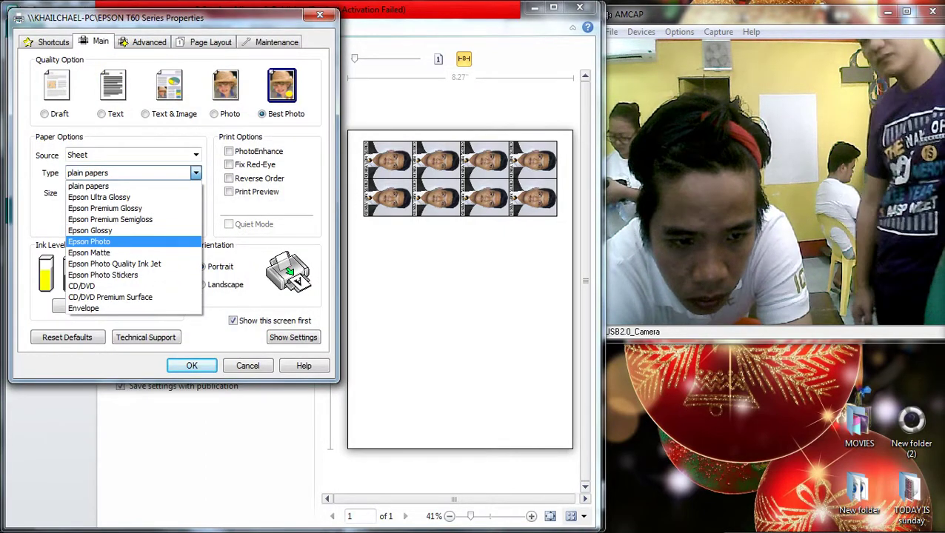
left_click(90, 230)
left_click(162, 194)
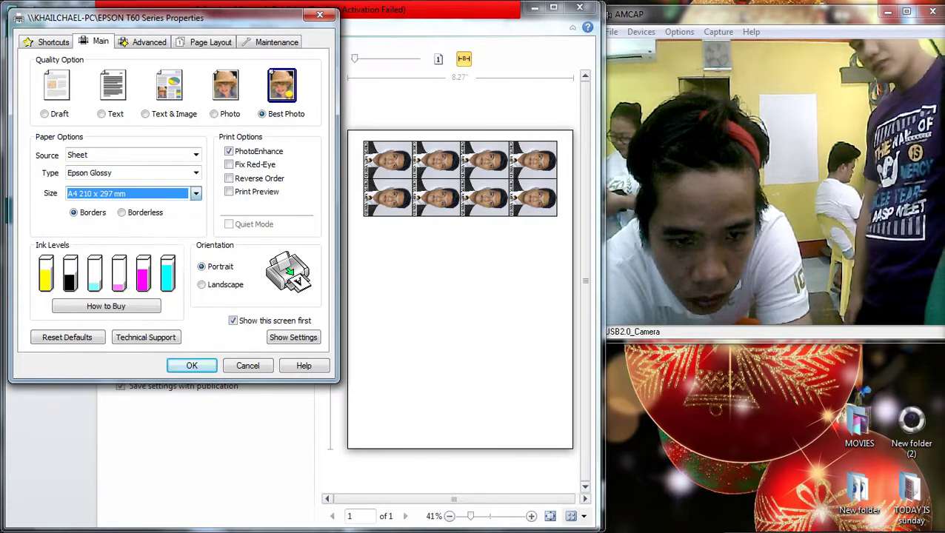
left_click(192, 365)
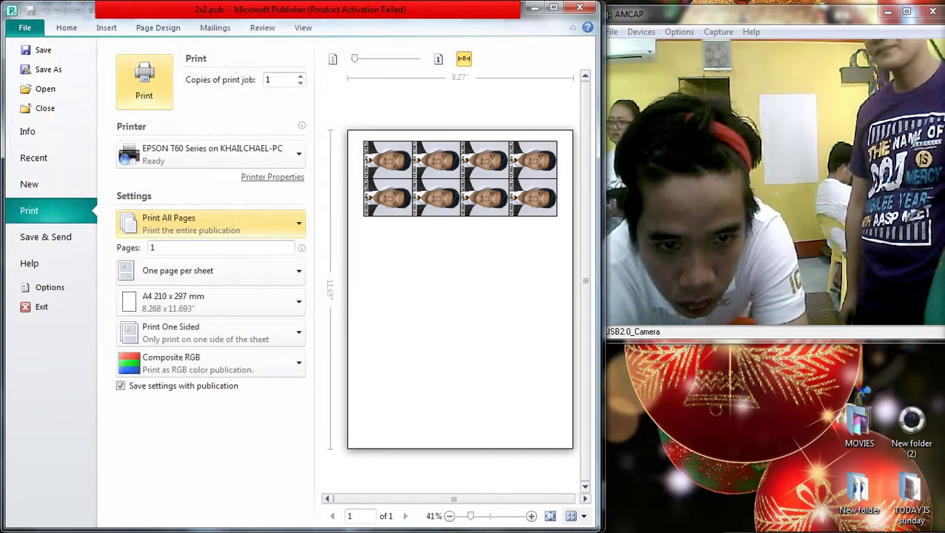
left_click(142, 80)
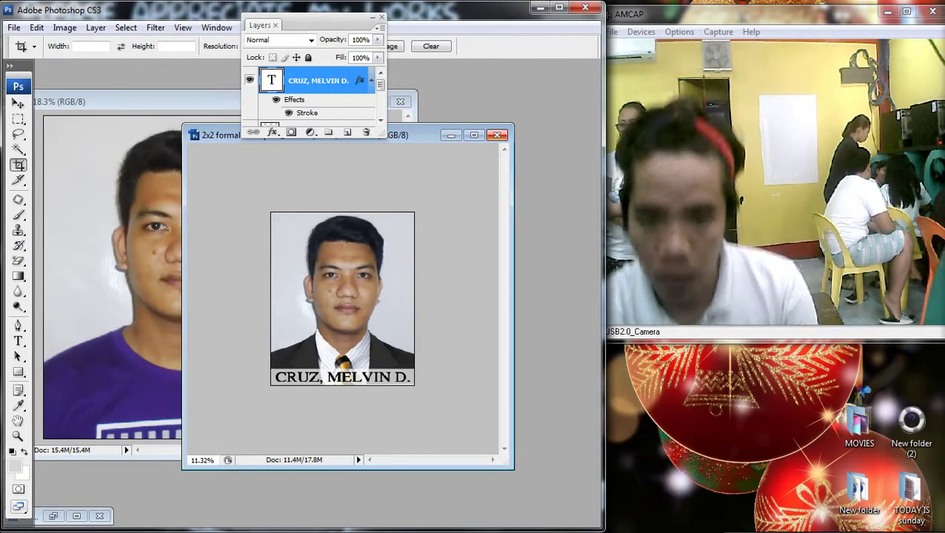
- Close the 2x2 formal attire photo and the other open photo without saving either
double_click(260, 25)
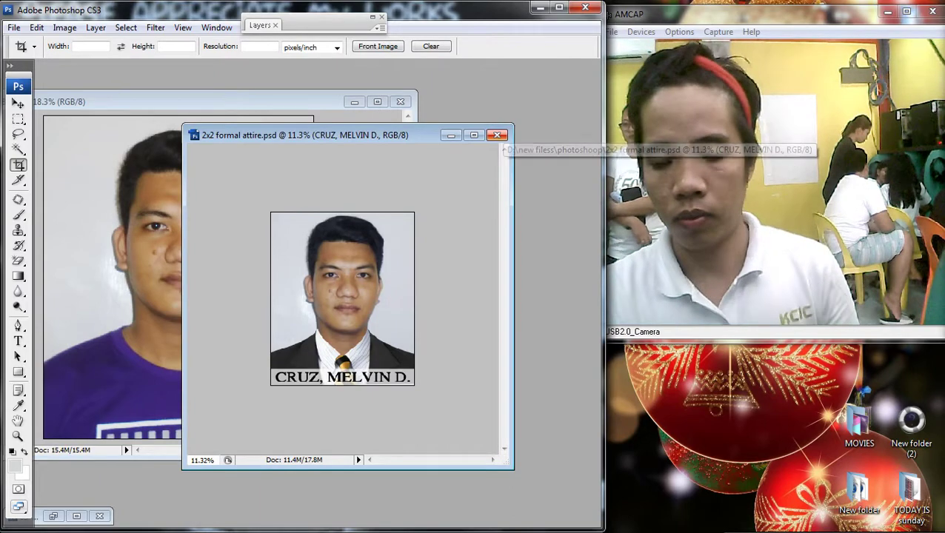
left_click(497, 135)
key("n")
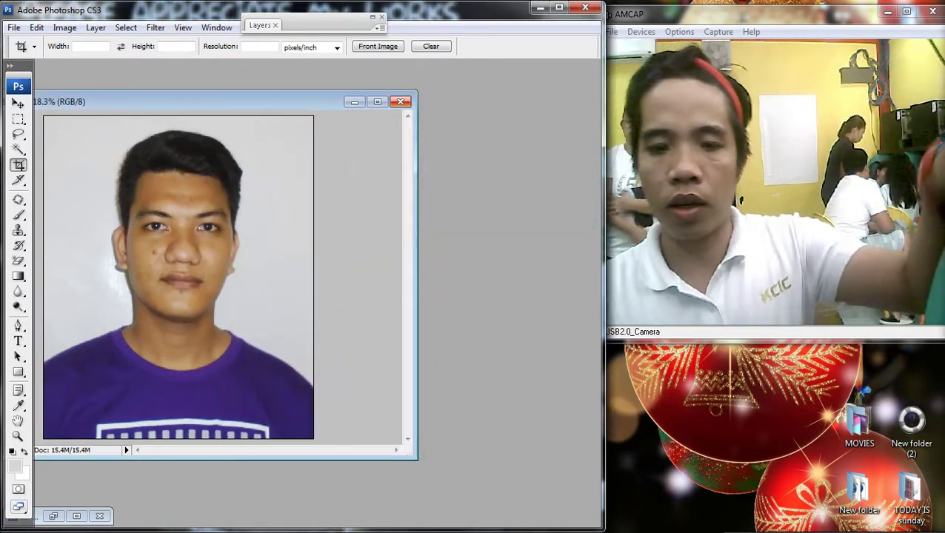
key("ctrl+w")
key("n")
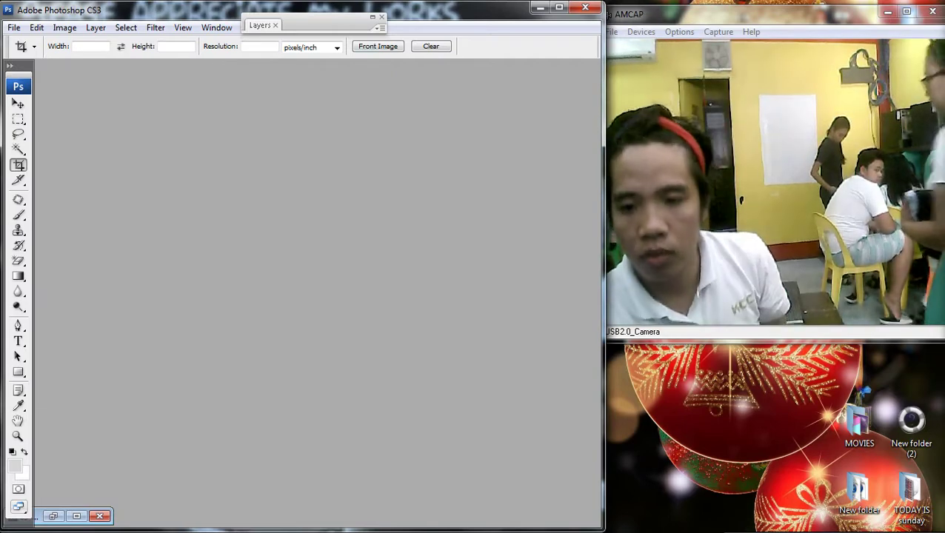
mouse_move(326, 492)
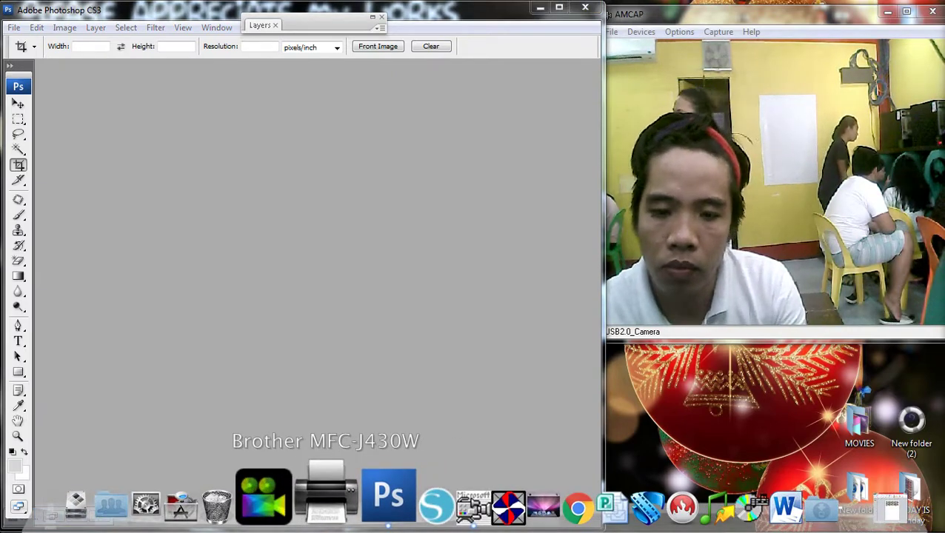
- Bring up the Brother MFC-J430W printer's context menu on the dock, reopening it after dismissing it once
right_click(326, 492)
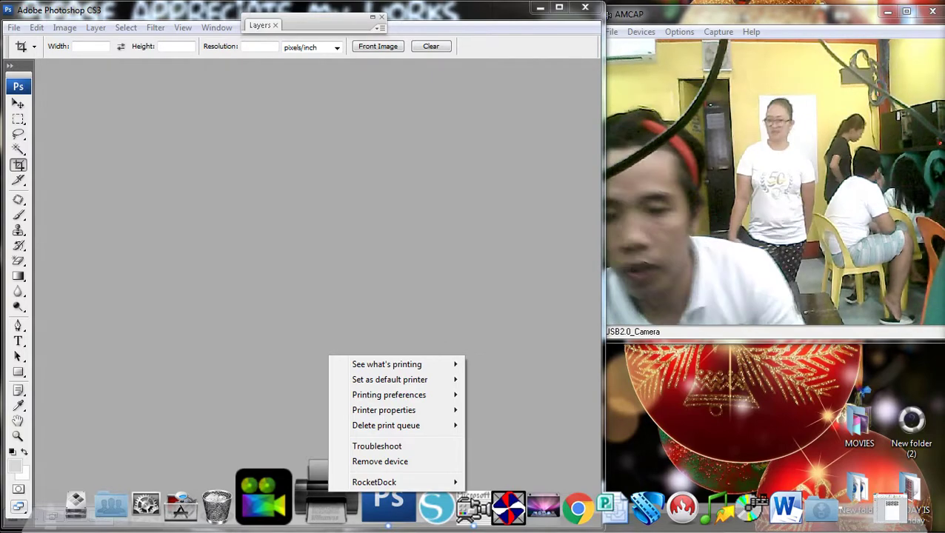
key("Escape")
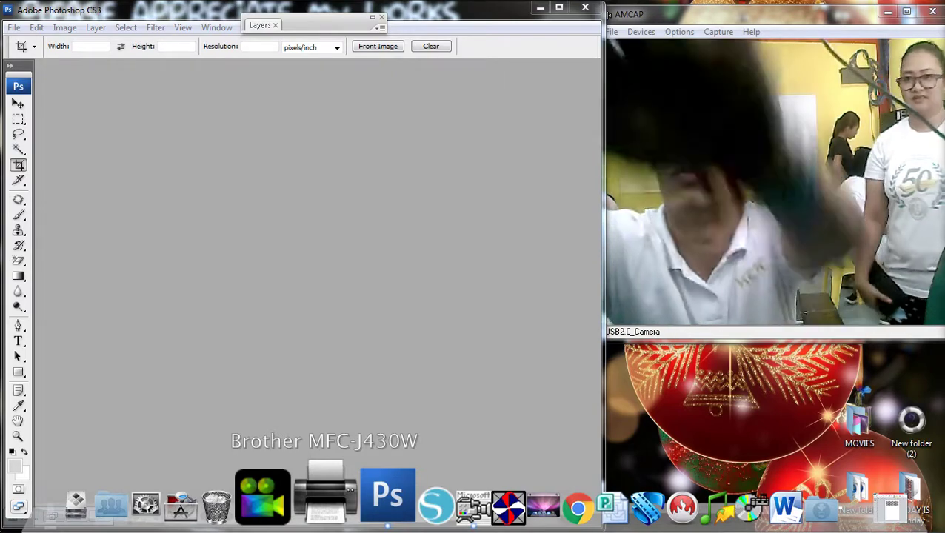
right_click(325, 493)
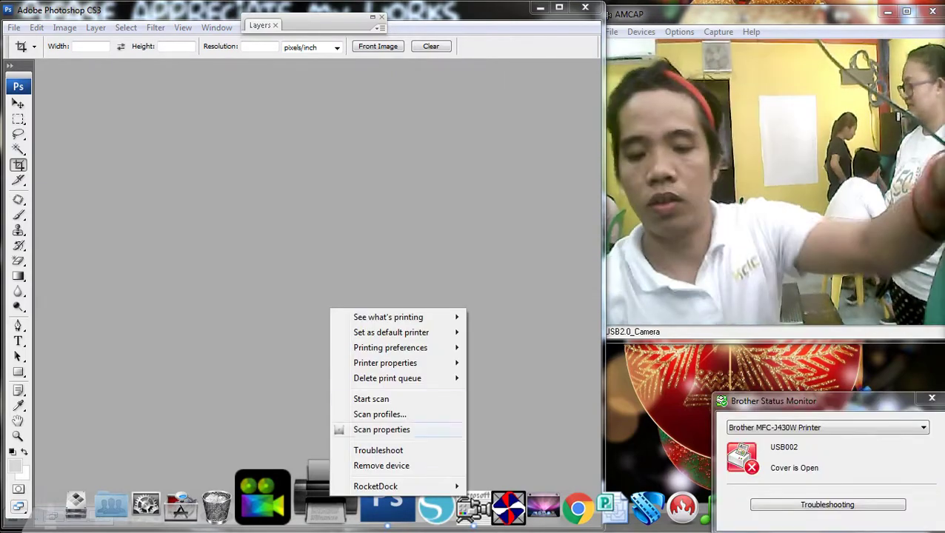
- Start a scan and scan the flatbed photo as Photo, Color, JPG at 400 DPI
left_click(370, 398)
type("400")
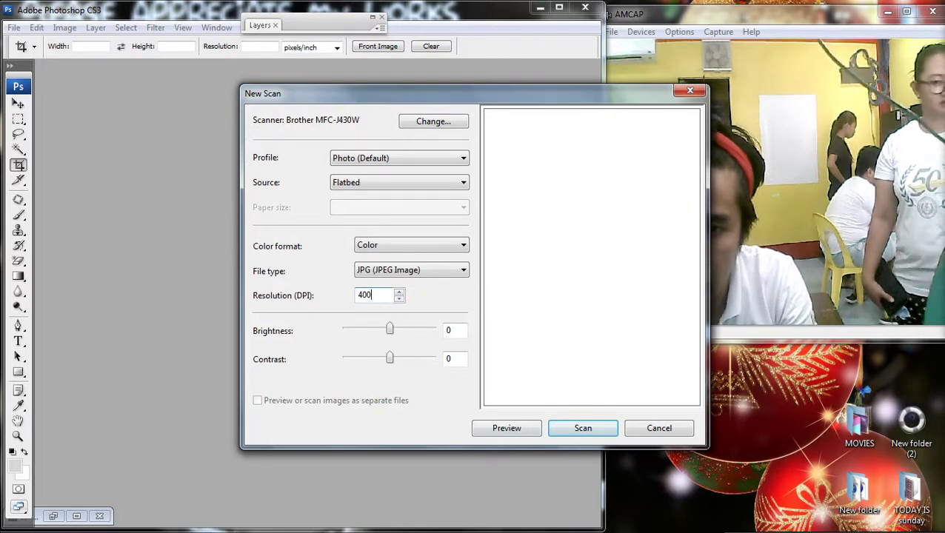
left_click_drag(296, 94, 104, 94)
left_click(391, 429)
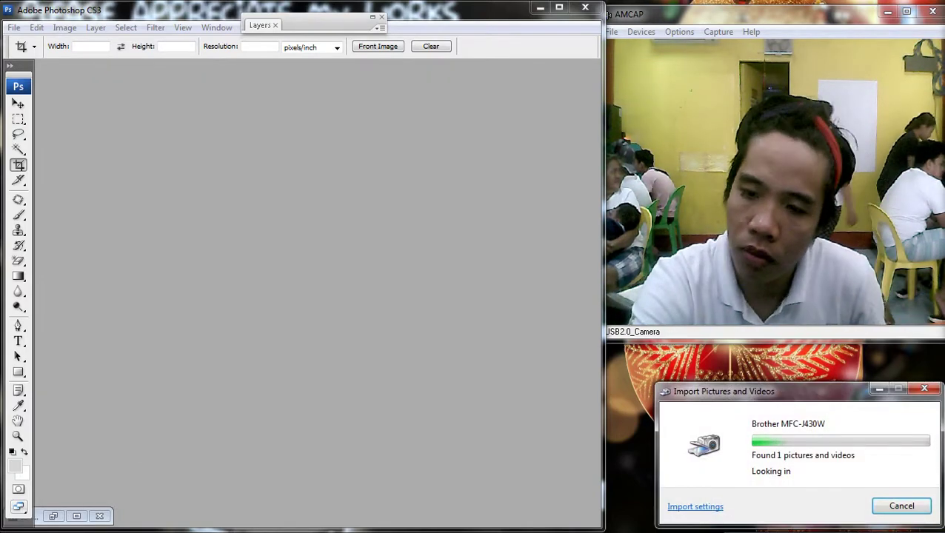
- Import the scan as 002.jpg and open it in Photoshop
key("Return")
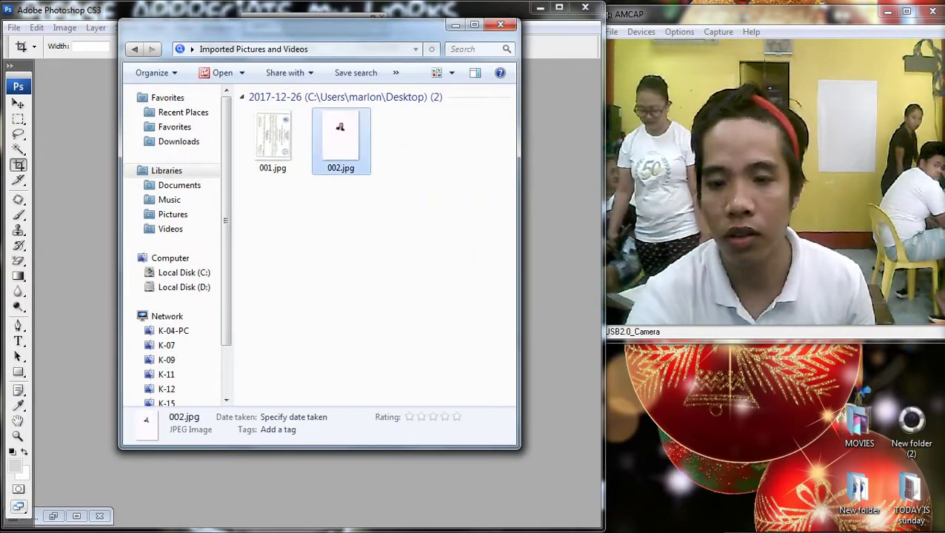
left_click(99, 516)
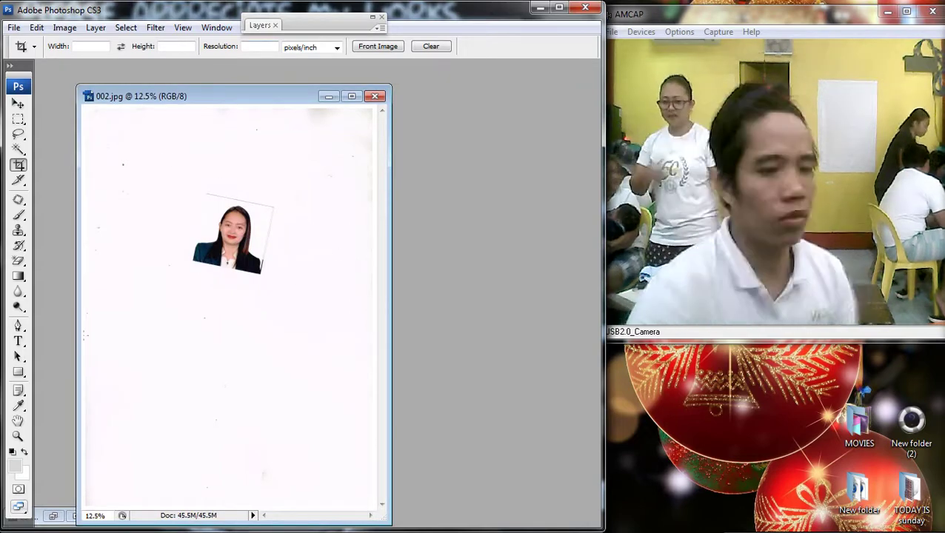
- Maximize the scanned page and crop it down to the ID photo
left_click(352, 96)
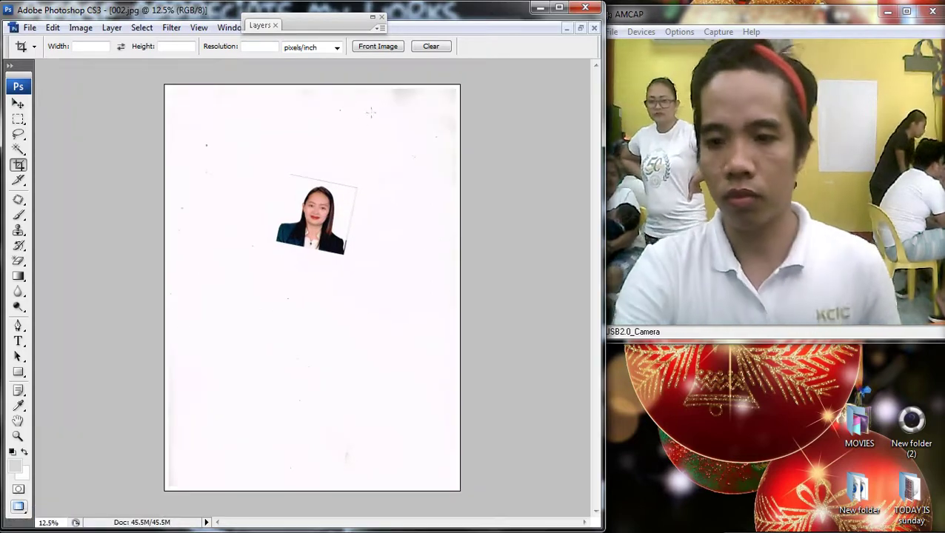
key("ctrl+0")
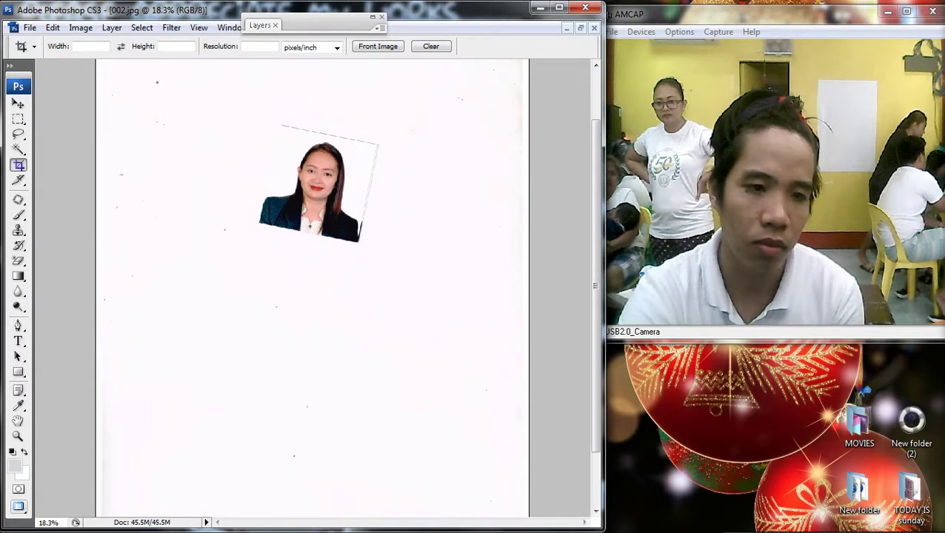
left_click_drag(372, 237, 387, 256)
key("Return")
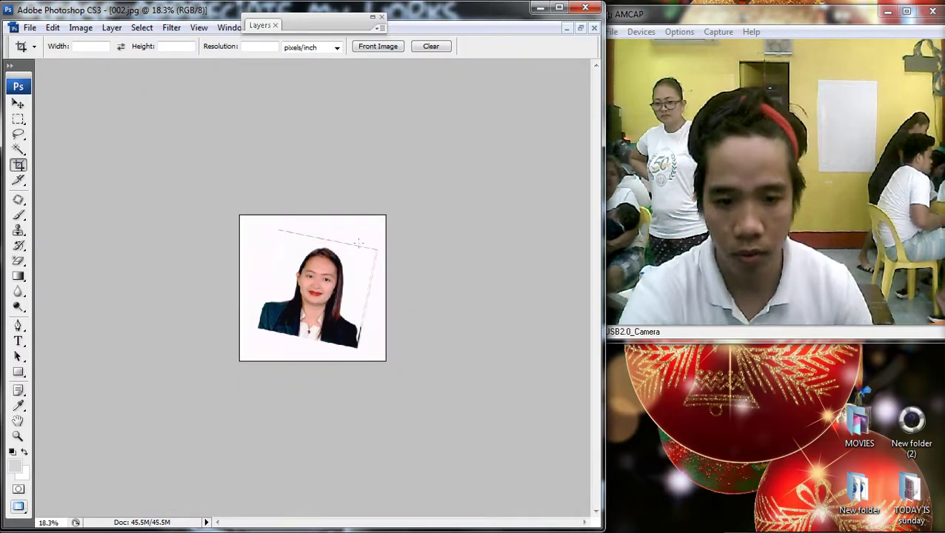
key("ctrl+plus")
- Rotate the photo upright with Free Transform, about 9 degrees plus a further 2.2 degrees
key("ctrl+a")
key("ctrl+t")
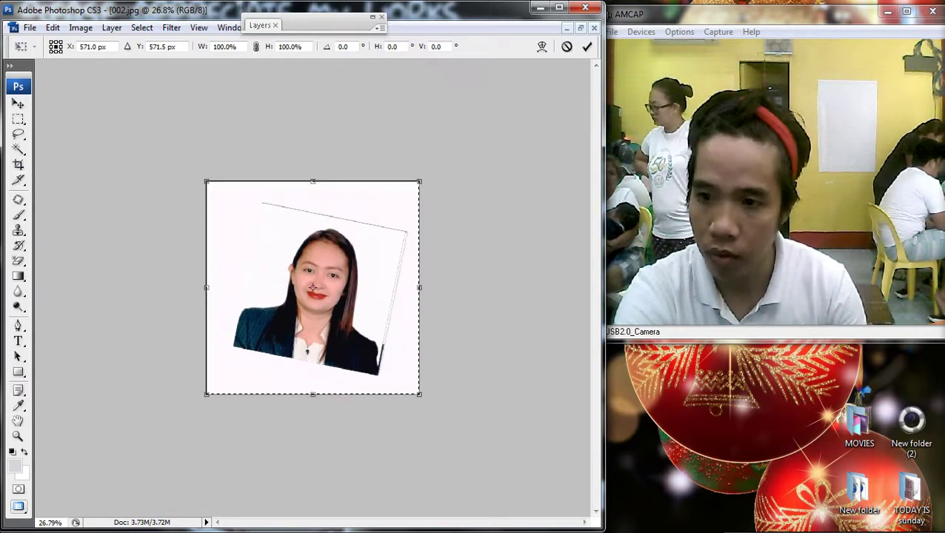
key("ctrl+plus")
key("Return")
key("ctrl+d")
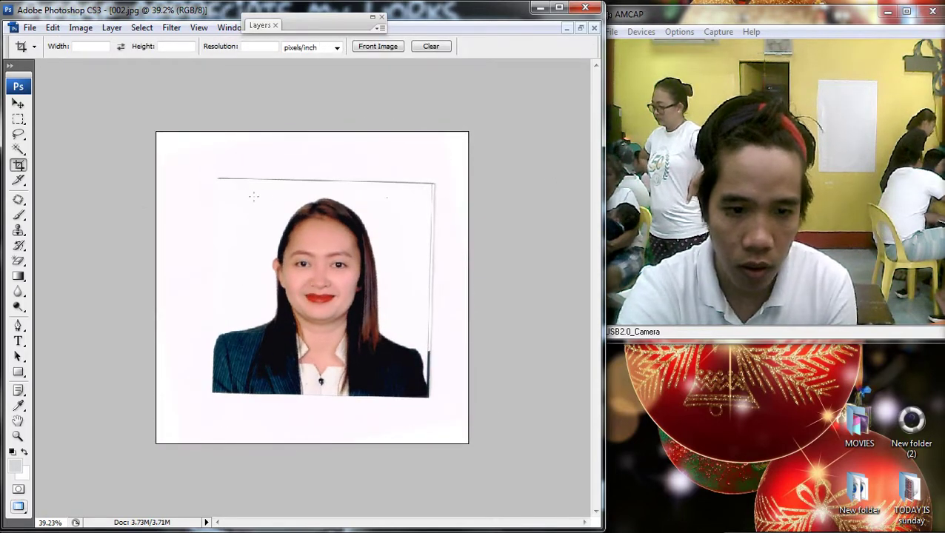
key("ctrl+t")
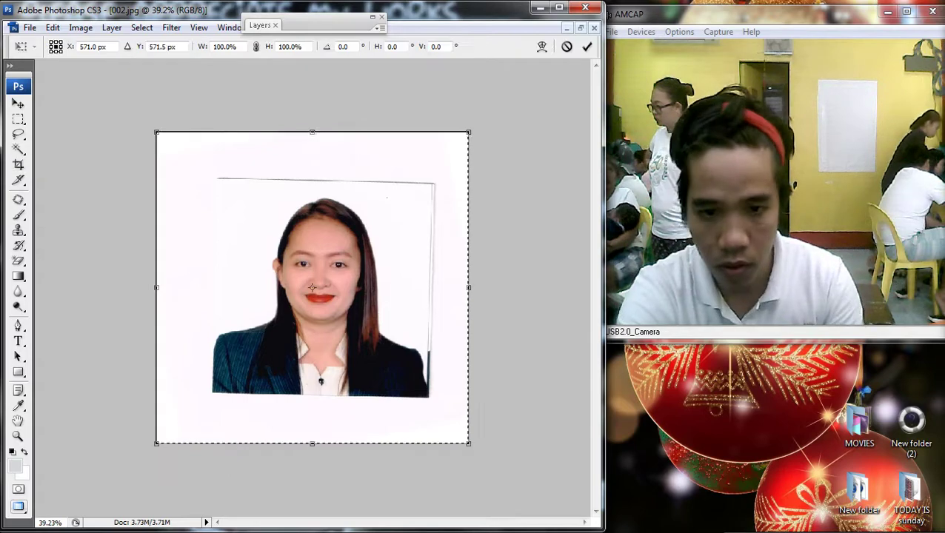
key("Return")
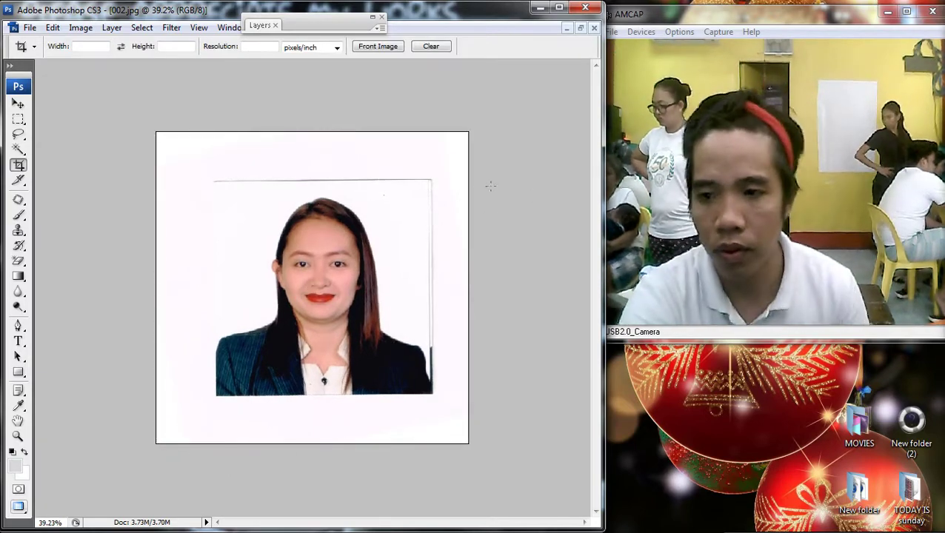
key("ctrl+t")
key("Return")
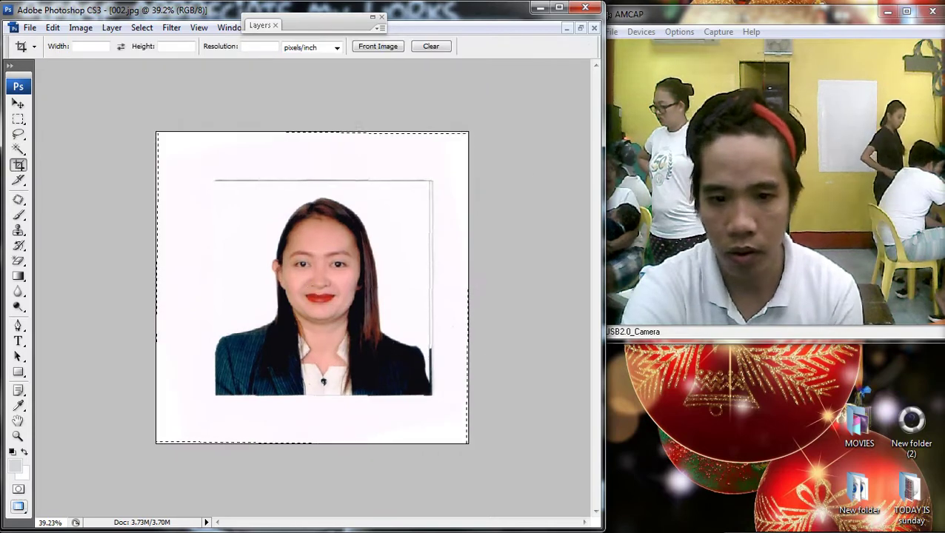
key("ctrl+d")
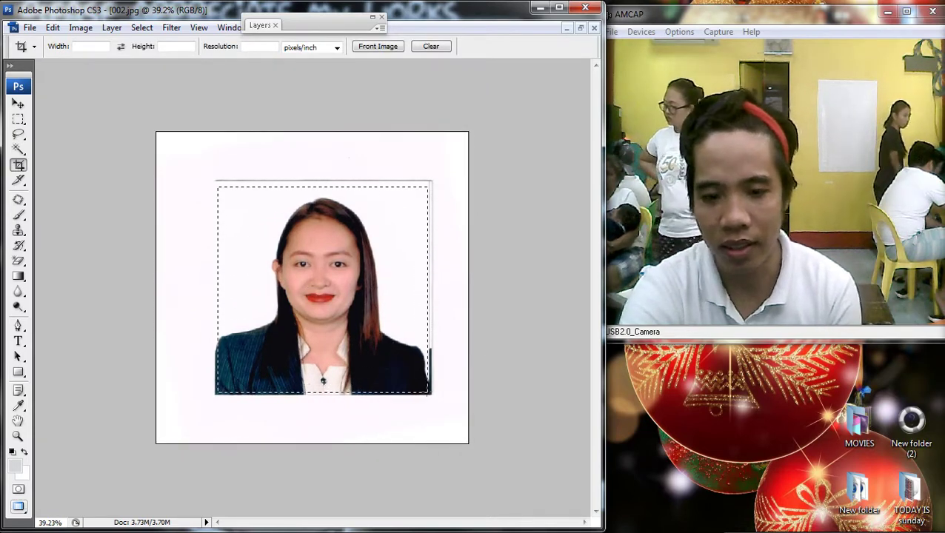
- Crop away the white border, leaving only the upright portrait
key("Return")
key("ctrl+0")
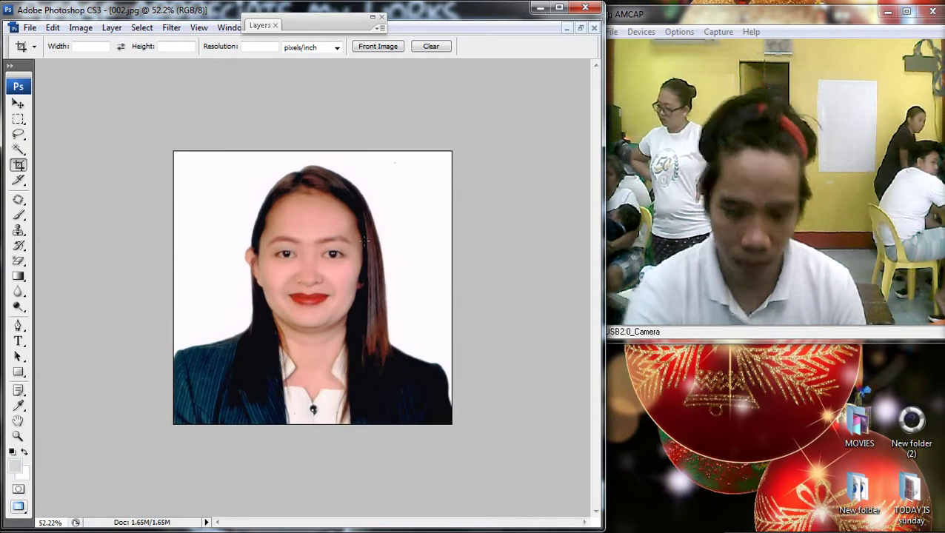
key("ctrl+m")
- Add a mid-curve control point in Curves and apply the tonal adjustment
left_click(569, 297)
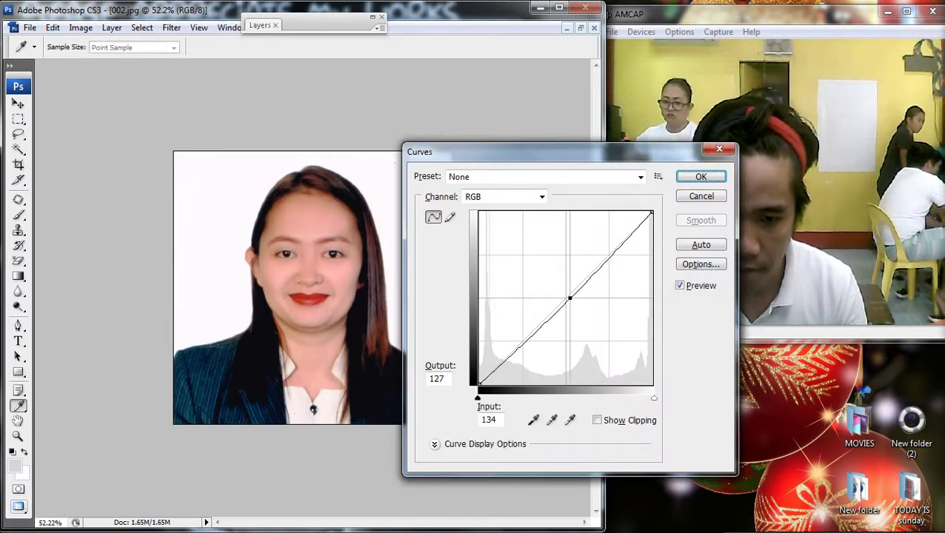
key("Return")
key("c")
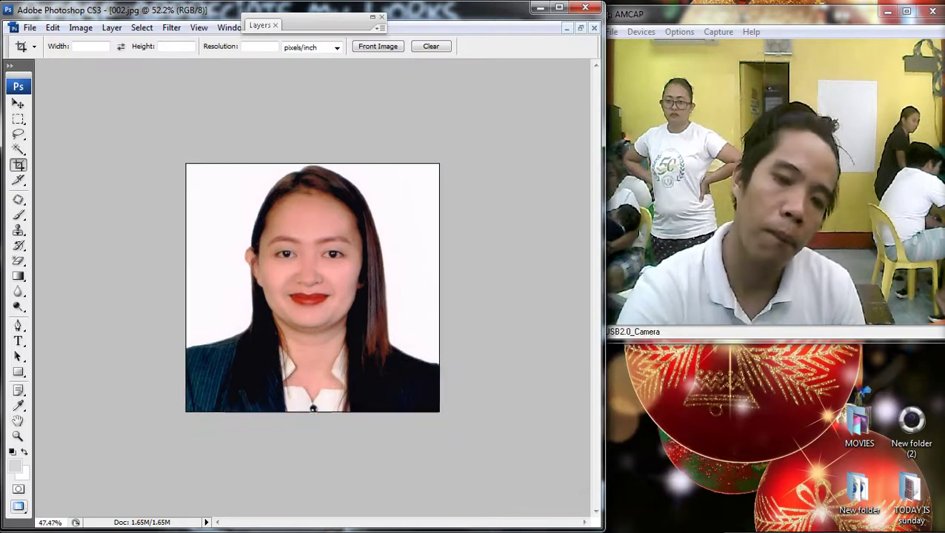
key("ctrl+0")
- Save the portrait as 002.jpg in JPEG format into the TODAY IS sunday folder
left_click(30, 28)
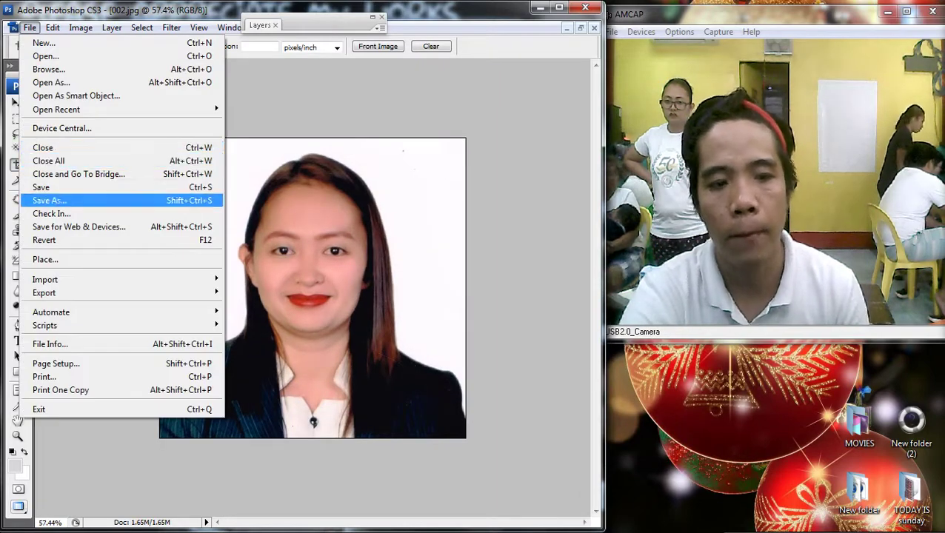
left_click(55, 200)
left_click(157, 102)
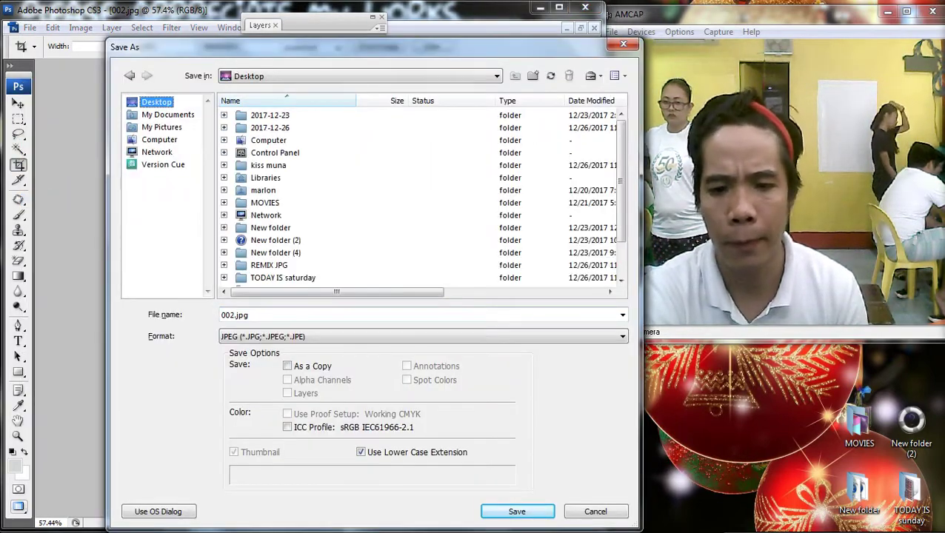
left_click(423, 336)
left_click(266, 345)
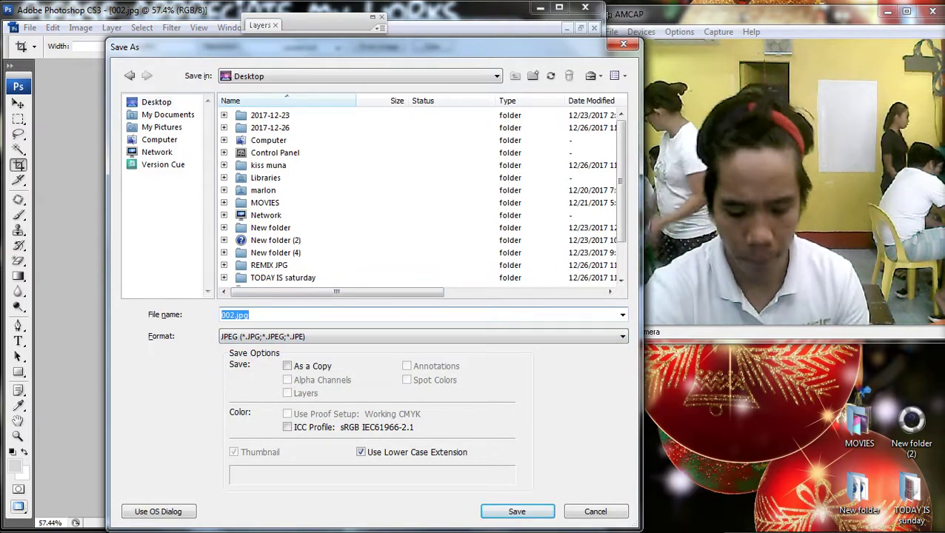
scroll(333, 222, "down", 1)
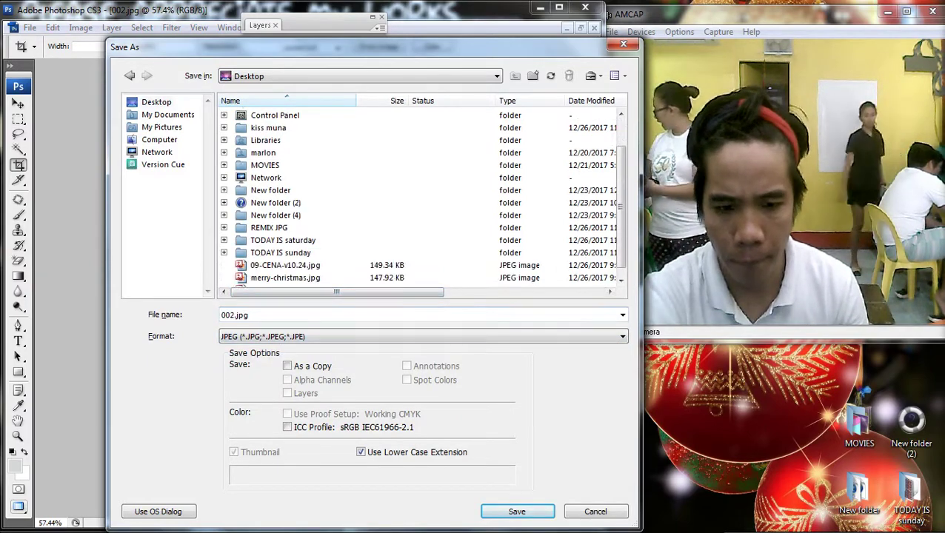
double_click(278, 253)
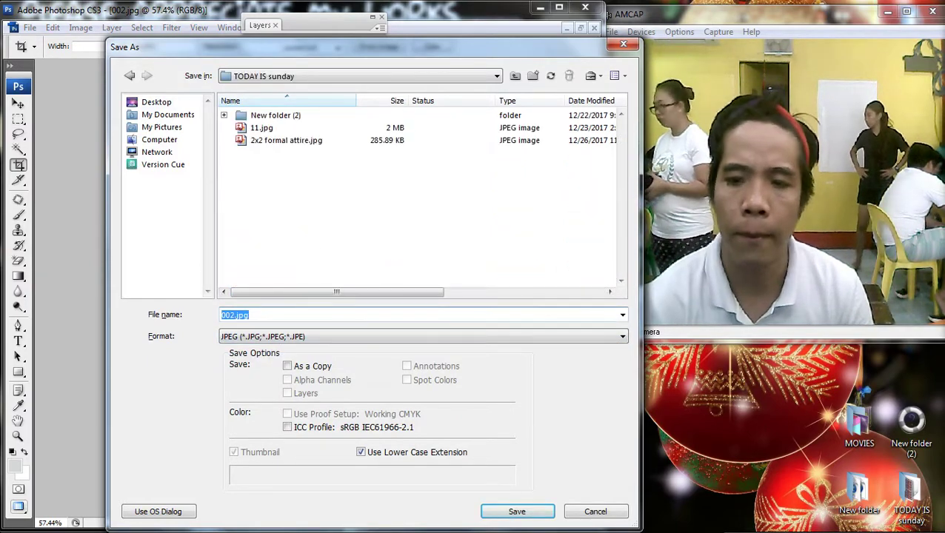
key("Return")
key("Return")
- Open the TODAY IS sunday folder and close the 2x2 Publisher document
double_click(911, 492)
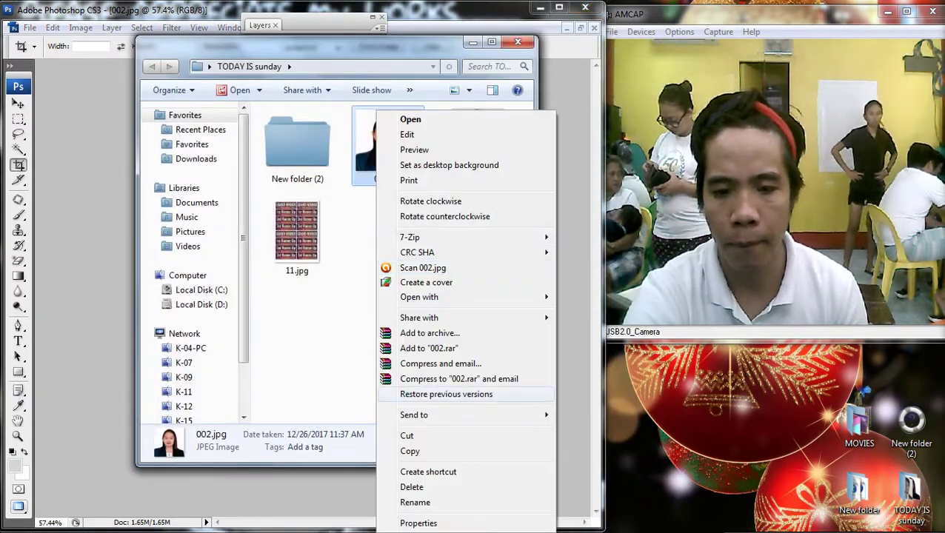
key("alt+Tab")
key("alt+Tab")
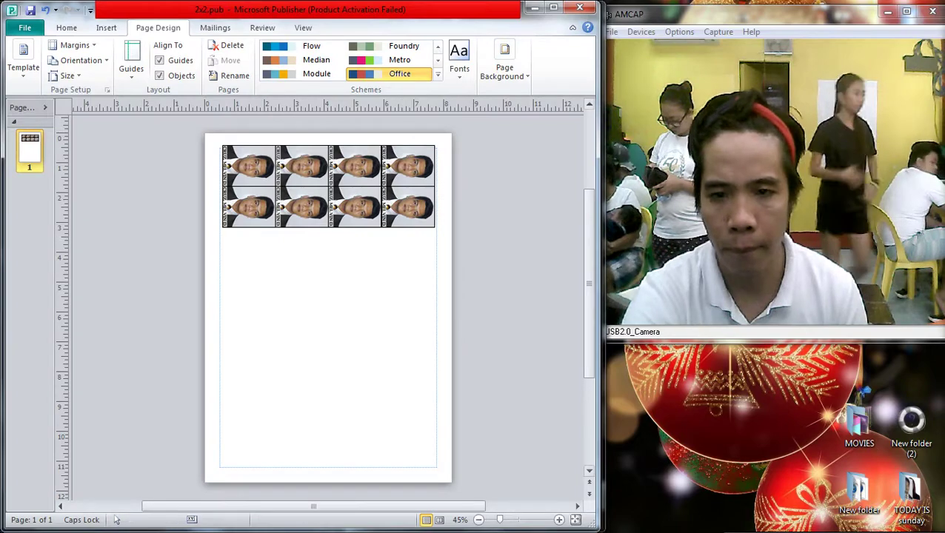
key("alt+F4")
- Close Publisher without saving, then relaunch it past the activation notice to bring up 2x2.pub
key("n")
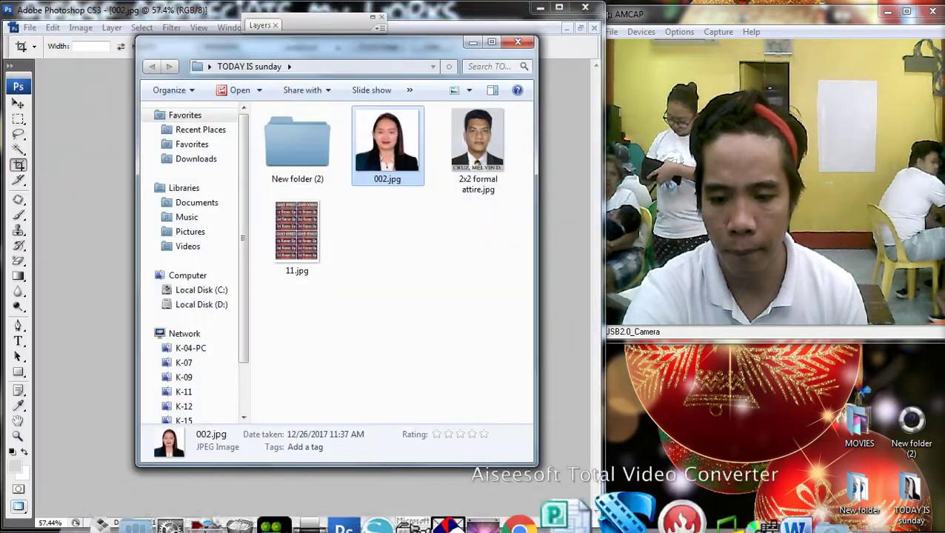
left_click(585, 492)
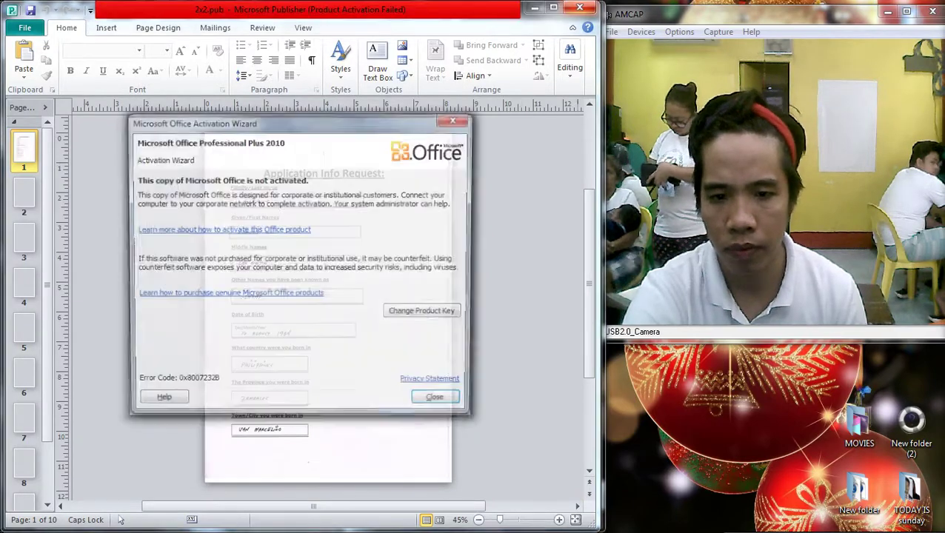
left_click(440, 403)
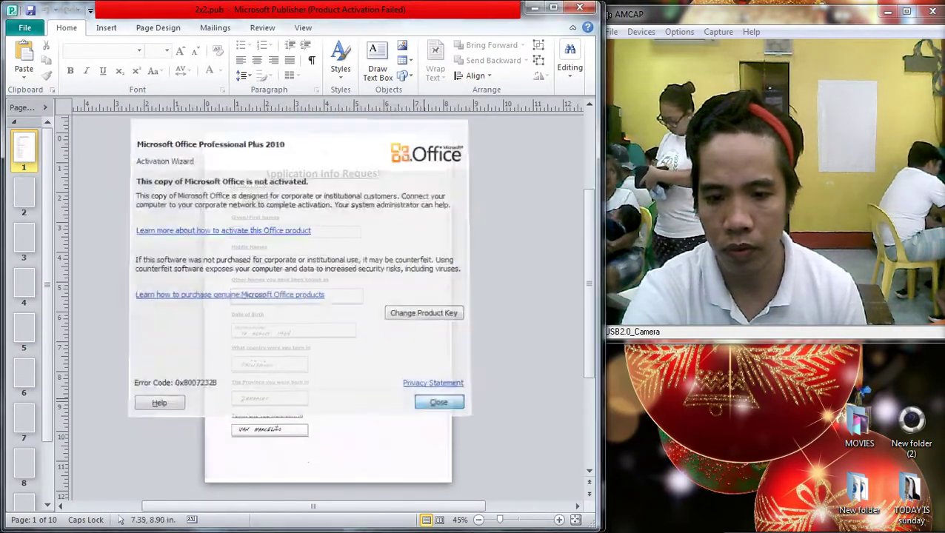
mouse_move(474, 522)
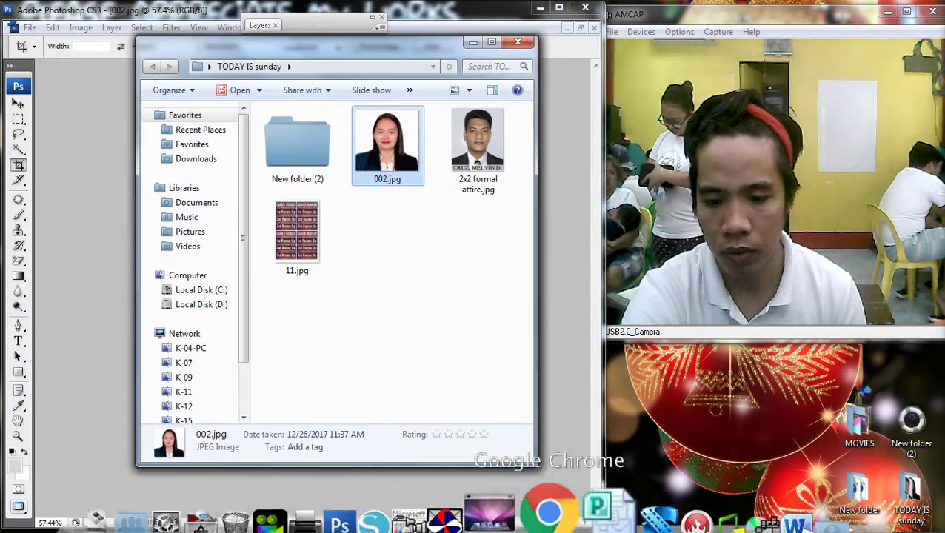
left_click(595, 489)
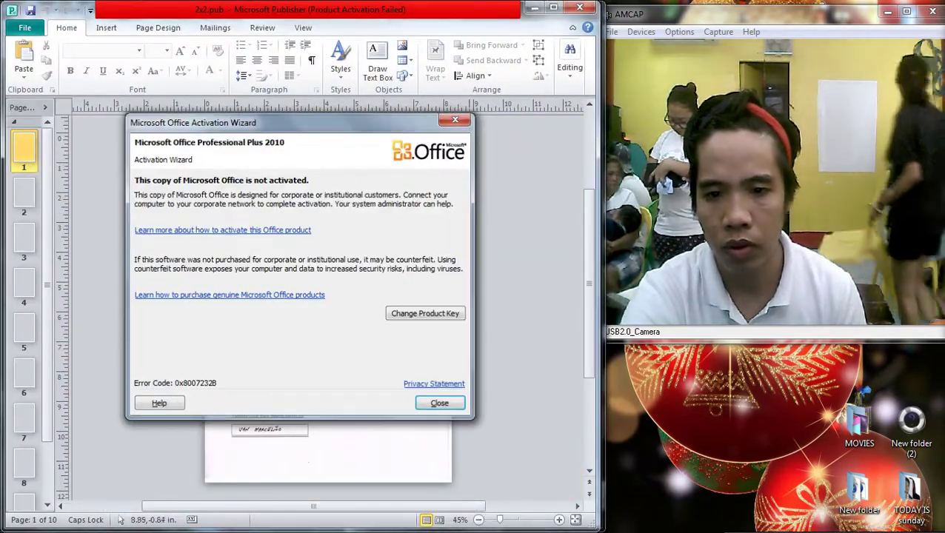
key("Return")
key("alt+F4")
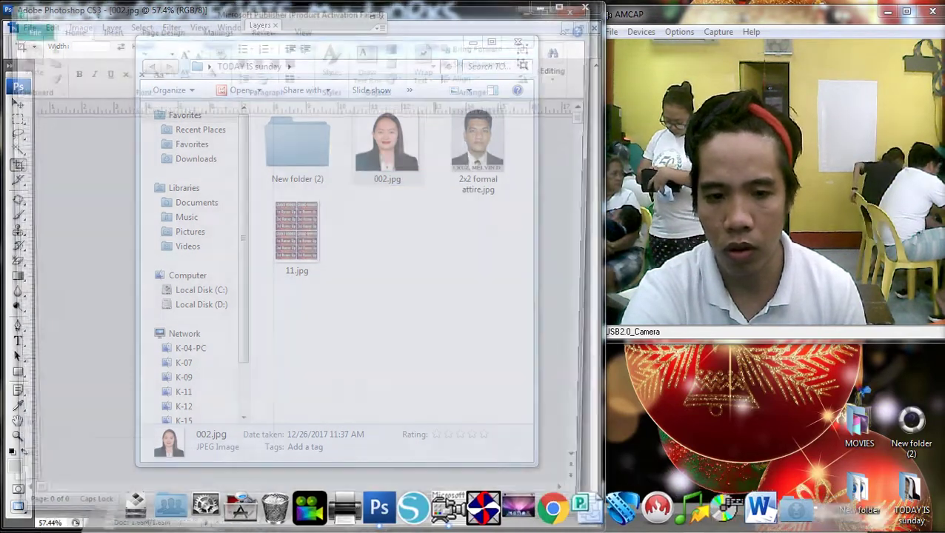
left_click(570, 485)
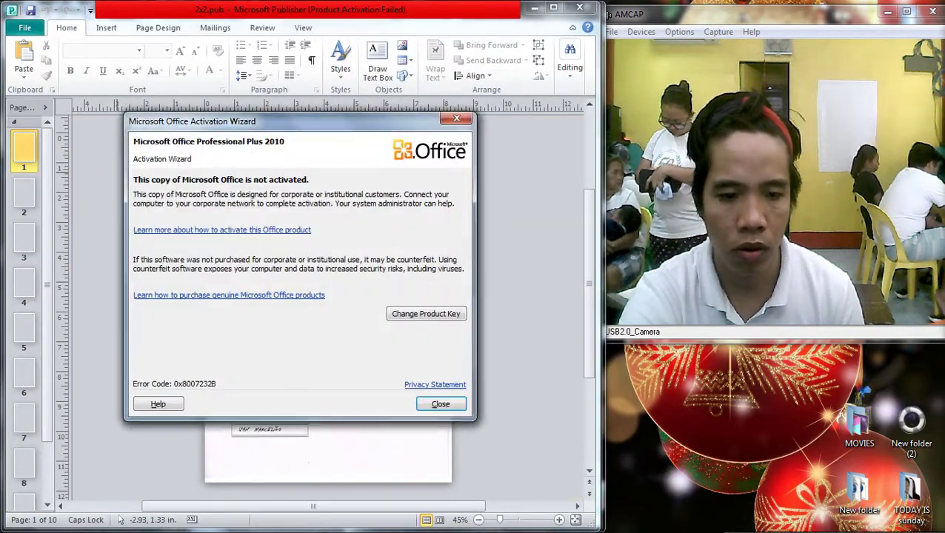
- Dismiss the activation wizard, then delete page 10 and the remaining form pages
key("Return")
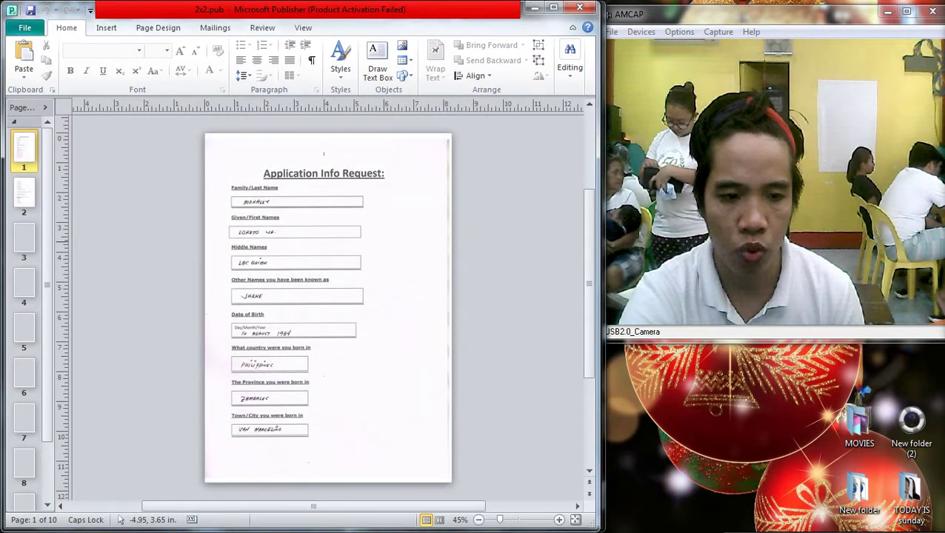
key("End")
key("shift+F10")
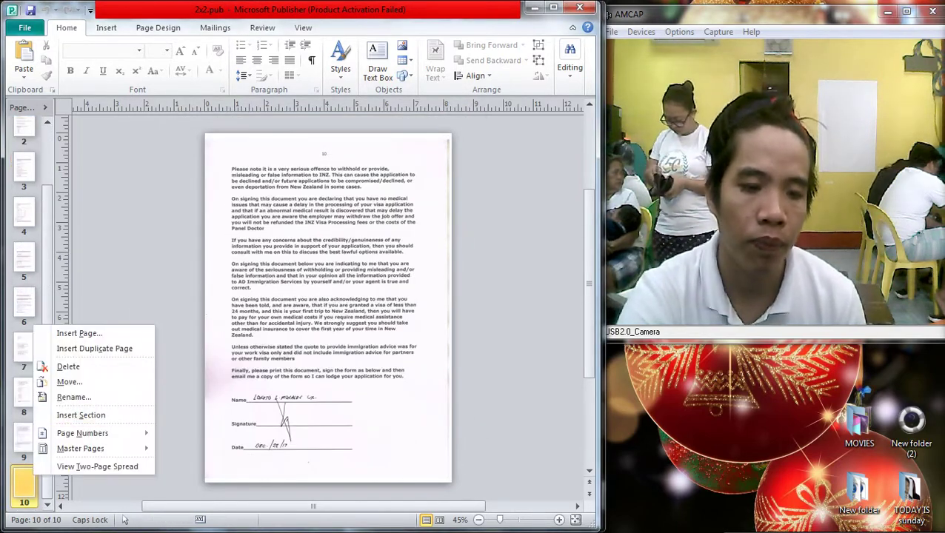
key("Return")
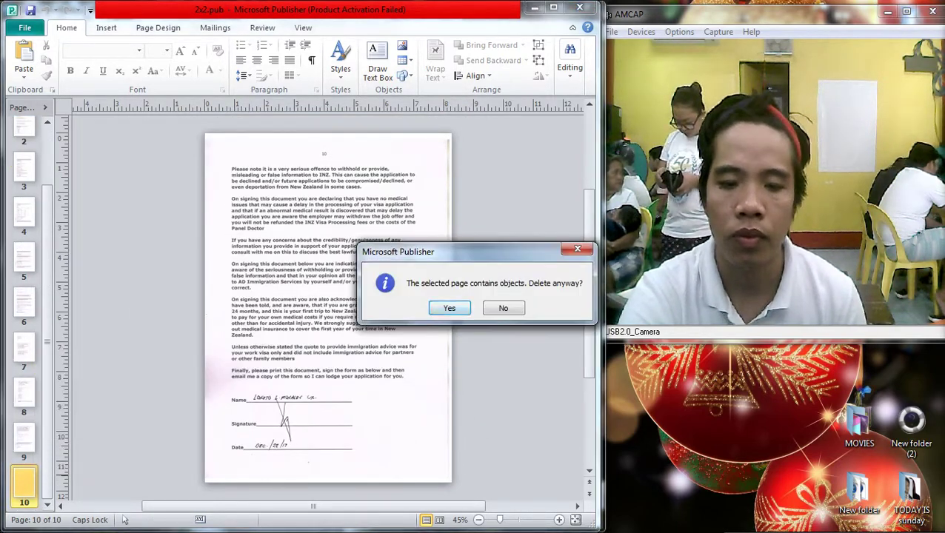
key("Return")
key("Home")
key("shift+F10")
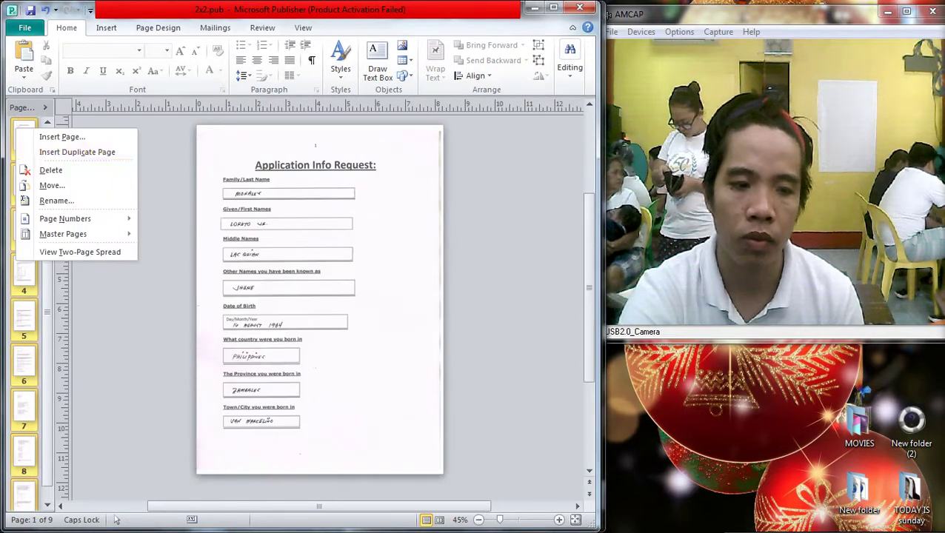
key("Up")
key("Up")
key("Return")
key("Return")
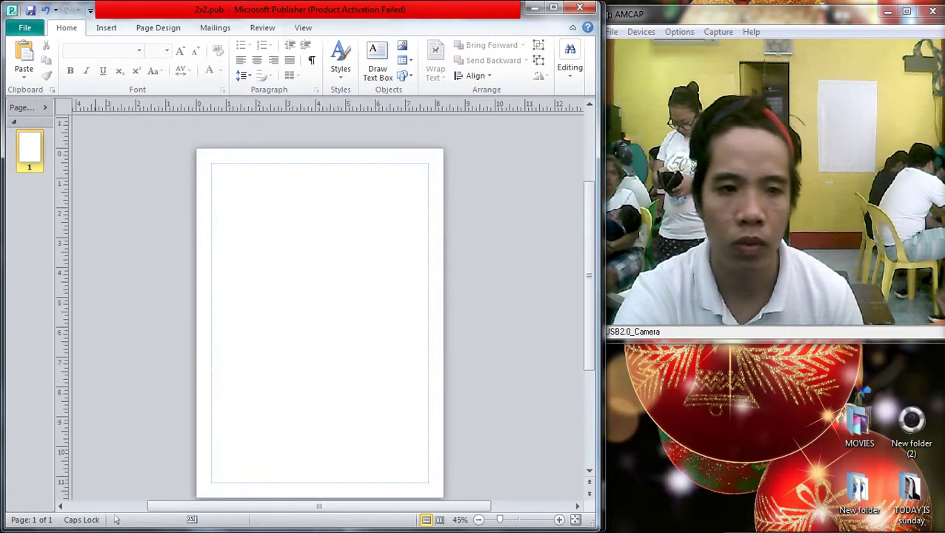
key("alt+g")
- Pick a page size, then paste and delete the man's old ID photo
key("Down")
key("Return")
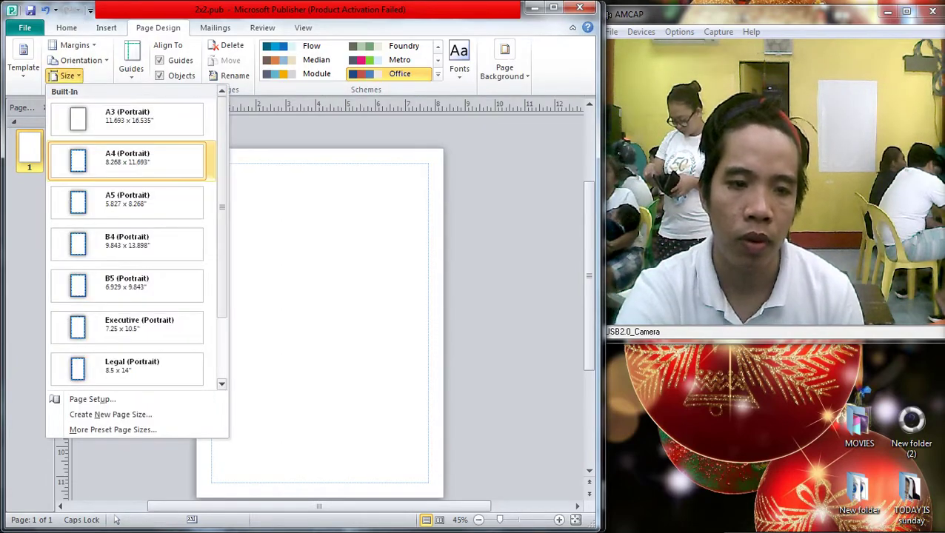
key("Return")
key("ctrl+v")
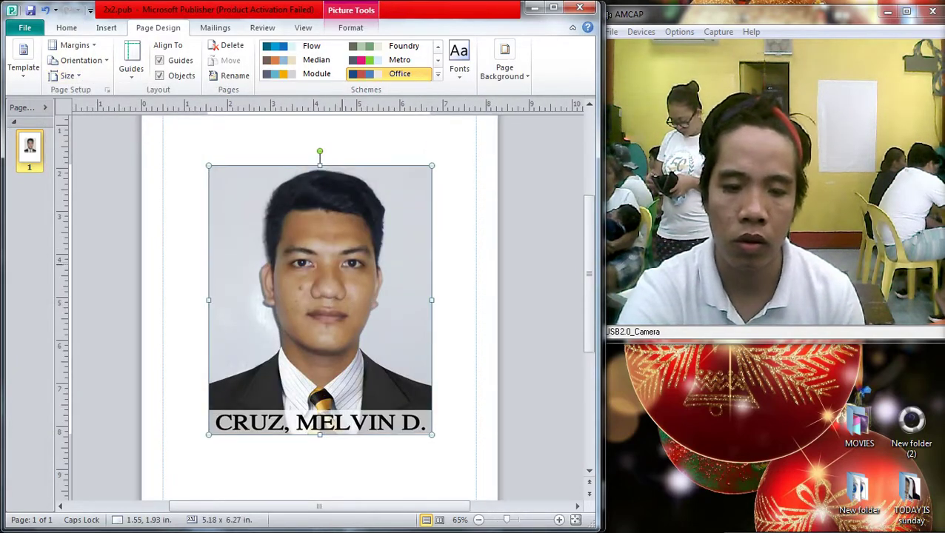
key("Delete")
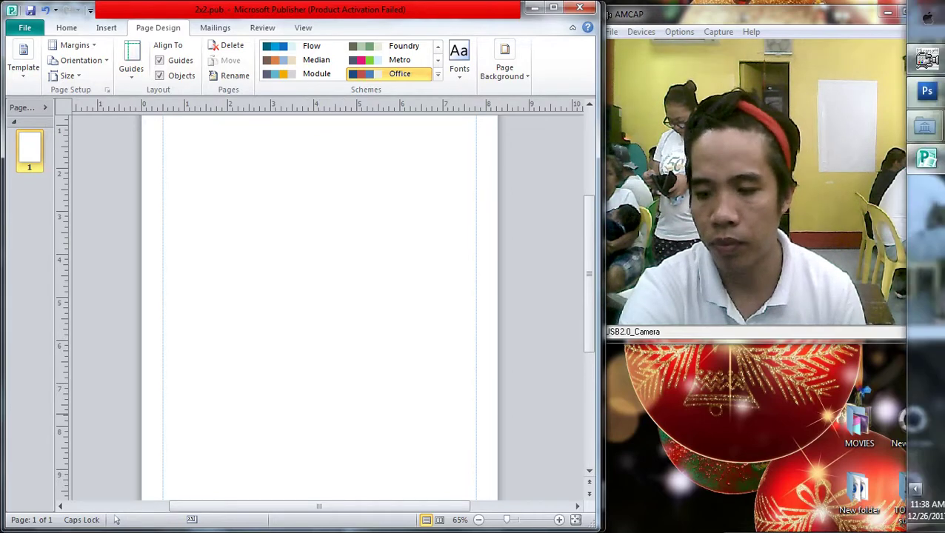
- Drag 002.jpg onto the page, centre it and size it to 2 × 2 inches
key("alt+Tab")
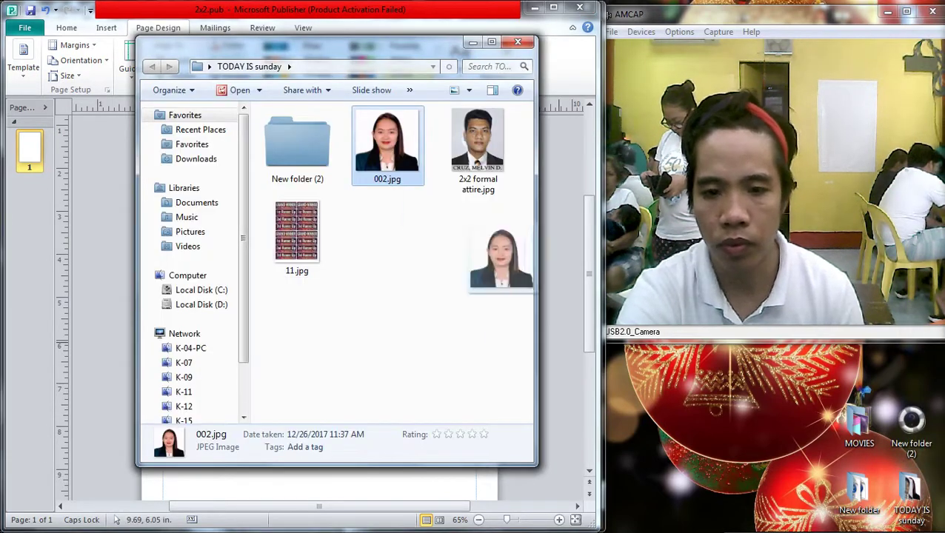
left_click_drag(386, 144, 579, 370)
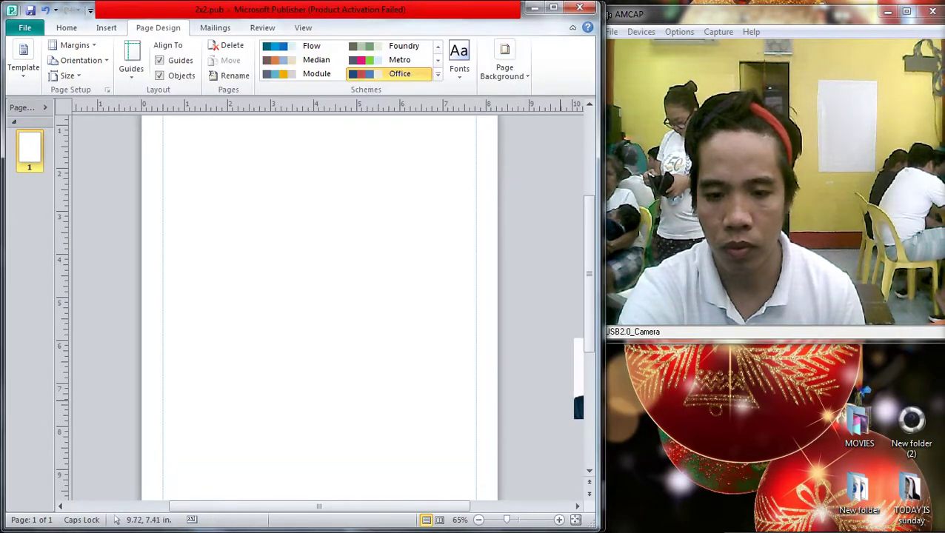
left_click_drag(527, 320, 317, 255)
right_click(317, 256)
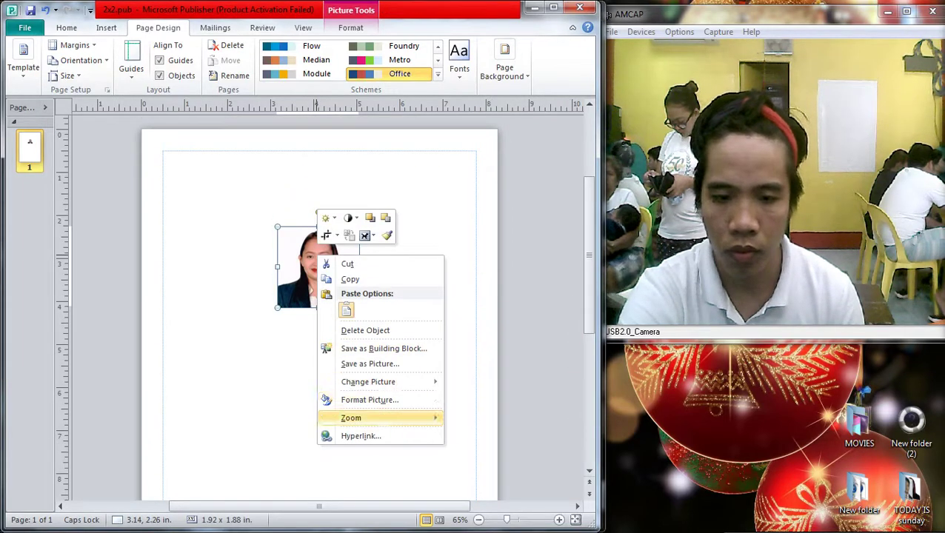
left_click(369, 400)
type("2")
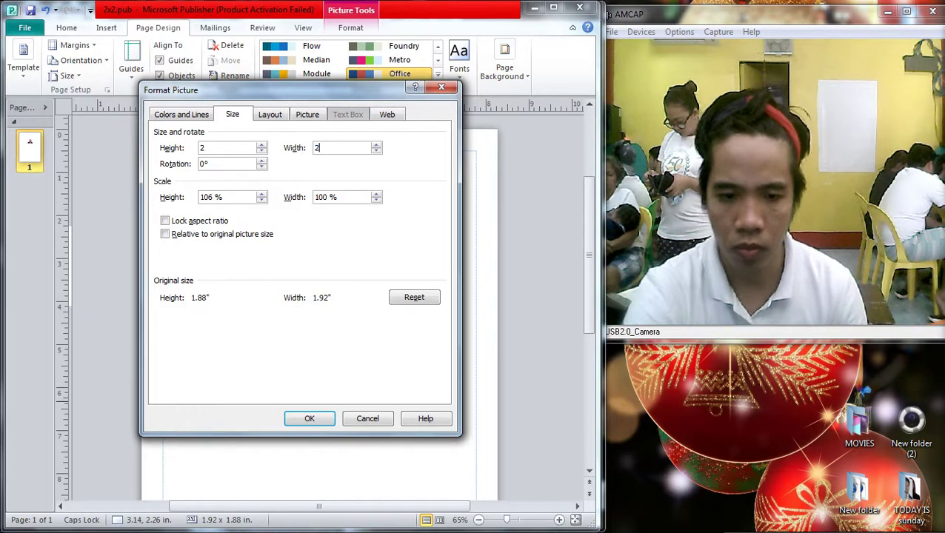
key("Return")
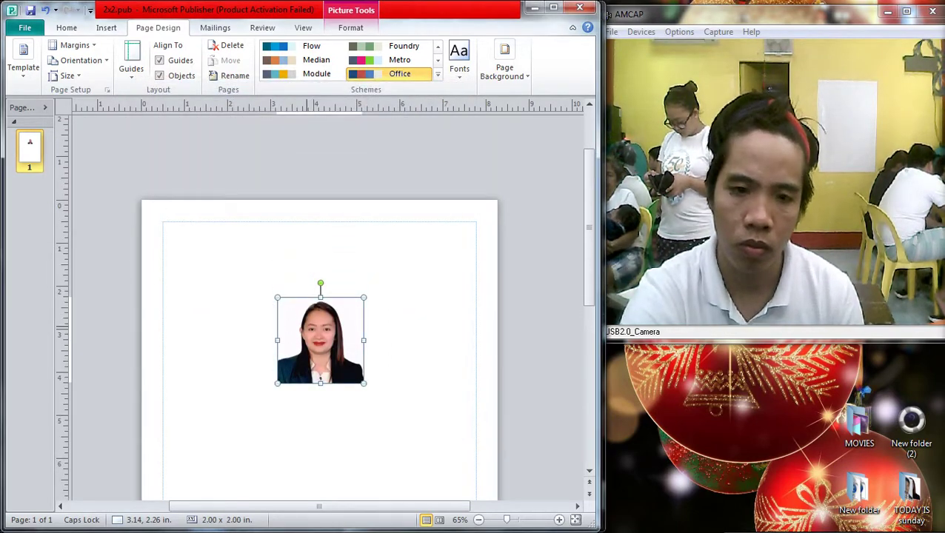
- Tile the 2×2-inch 002.jpg photo into a row of four copies in the page's top-left corner
left_click(350, 27)
key("Escape")
mouse_move(320, 341)
left_mouse_down()
mouse_move(206, 265)
mouse_move(292, 265)
left_mouse_up()
key("ctrl+a")
scroll(319, 296, "left", 2)
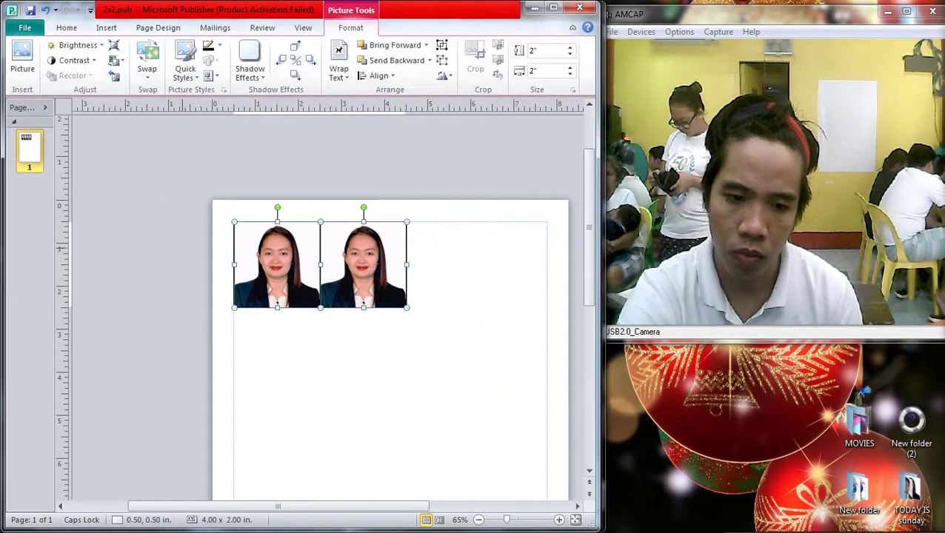
left_click_drag(362, 265, 536, 265)
scroll(414, 296, "down", 2)
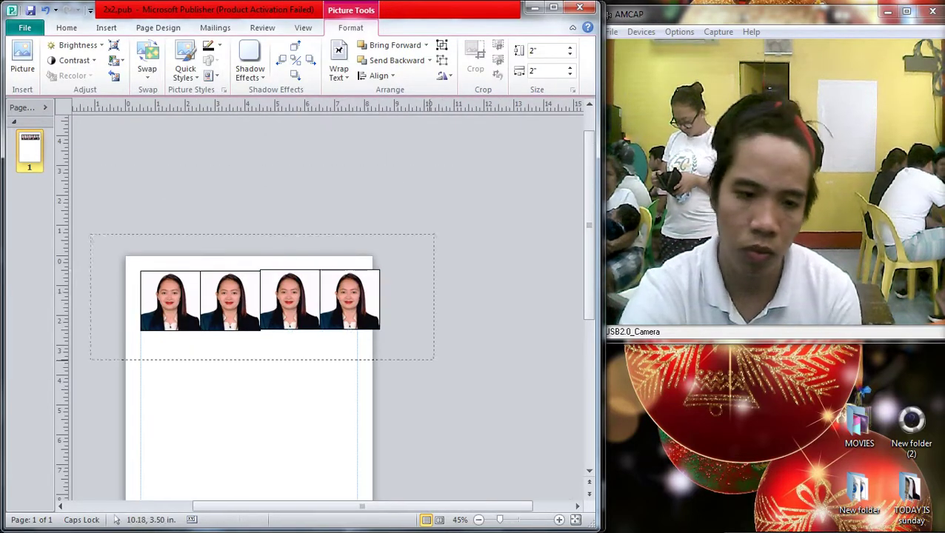
left_click_drag(84, 244, 432, 358)
left_click_drag(222, 296, 216, 291)
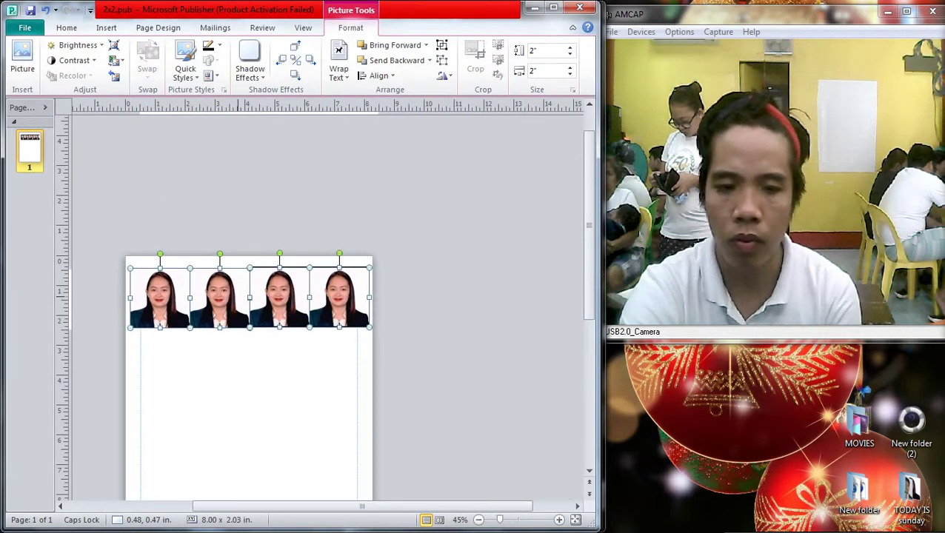
left_click(324, 391)
- Select the row of four photos and Ctrl+drag a copy directly beneath it
scroll(323, 390, "up", 2)
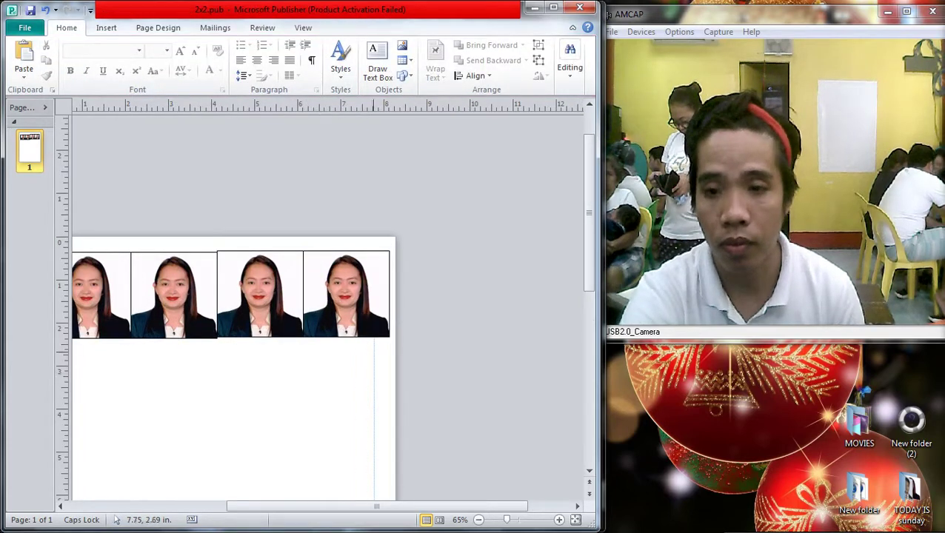
left_click_drag(445, 373, 444, 373)
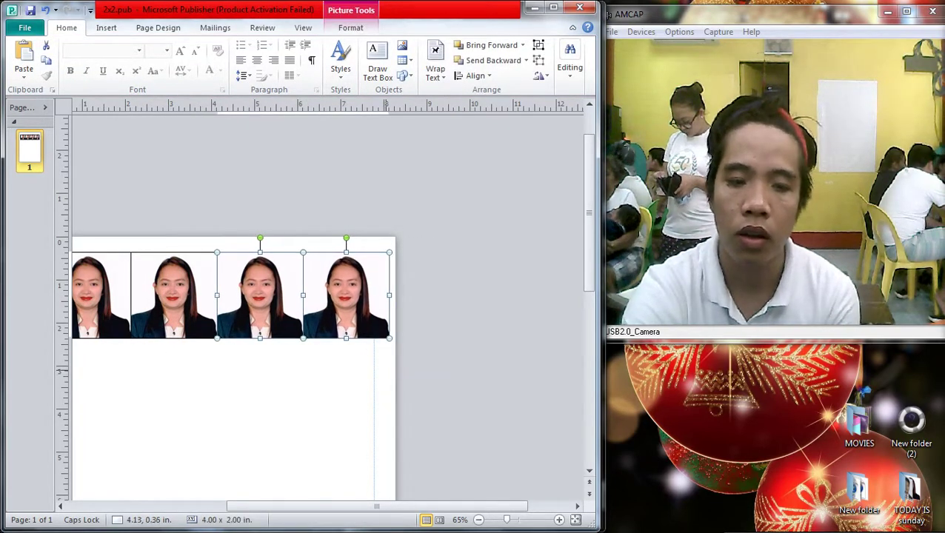
key("Escape")
scroll(233, 296, "down", 2)
scroll(234, 296, "down", 3)
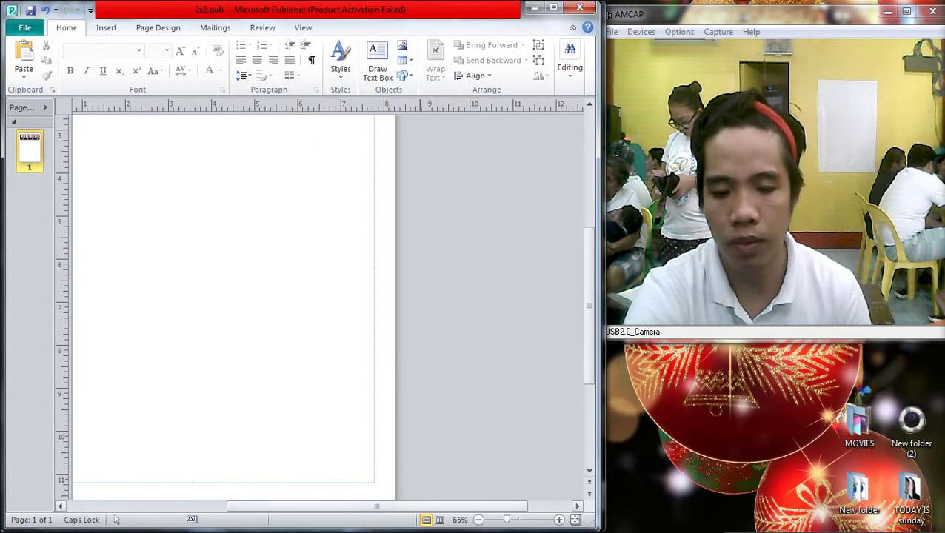
scroll(326, 311, "up", 3)
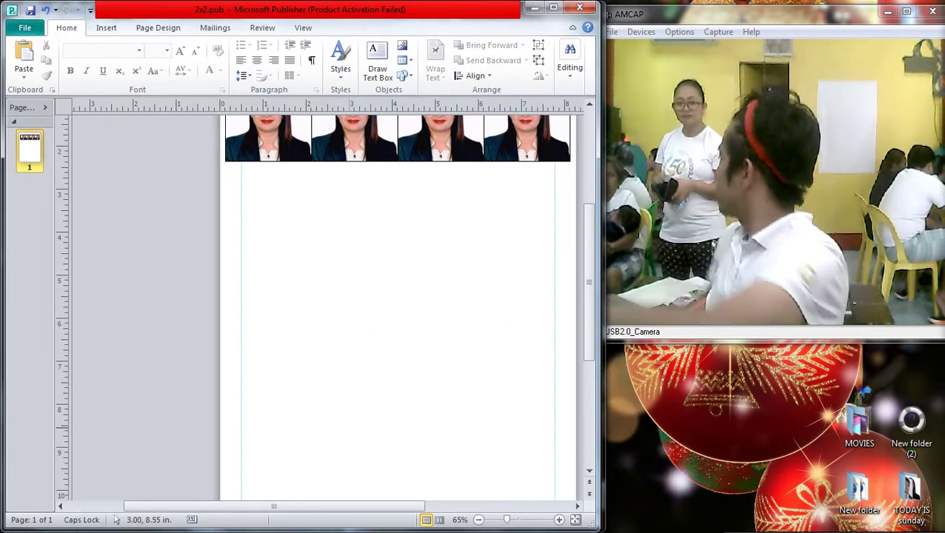
scroll(400, 311, "up", 2)
scroll(400, 311, "up", 1)
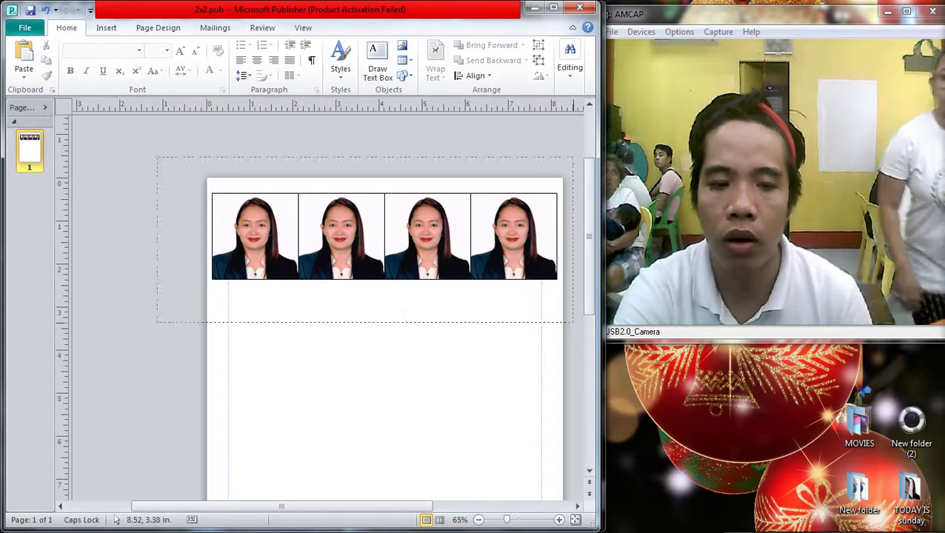
left_click_drag(158, 117, 559, 316)
left_click_drag(348, 237, 348, 322)
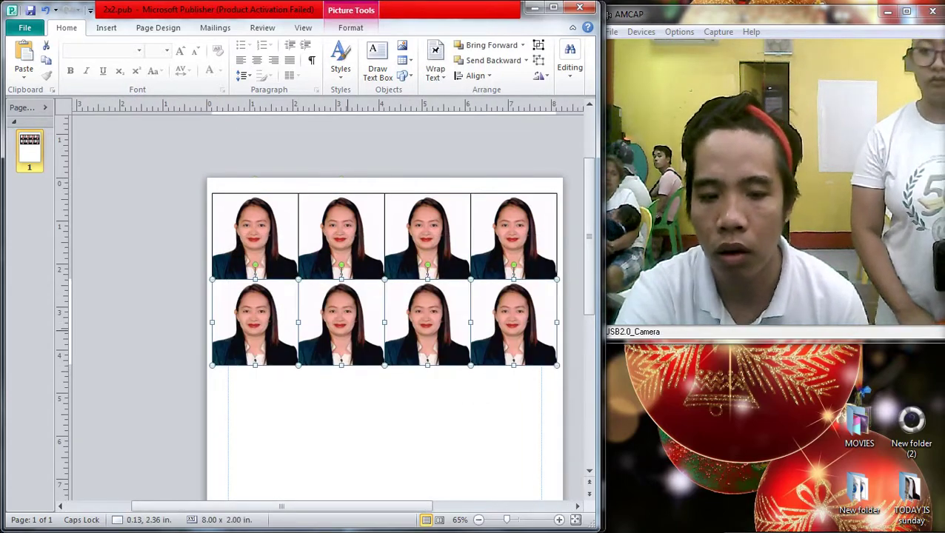
- Resize the copied row's photos to 1 × 1 inch in Format Picture > Size
right_click(349, 333)
left_click(400, 286)
left_click(233, 114)
type("1")
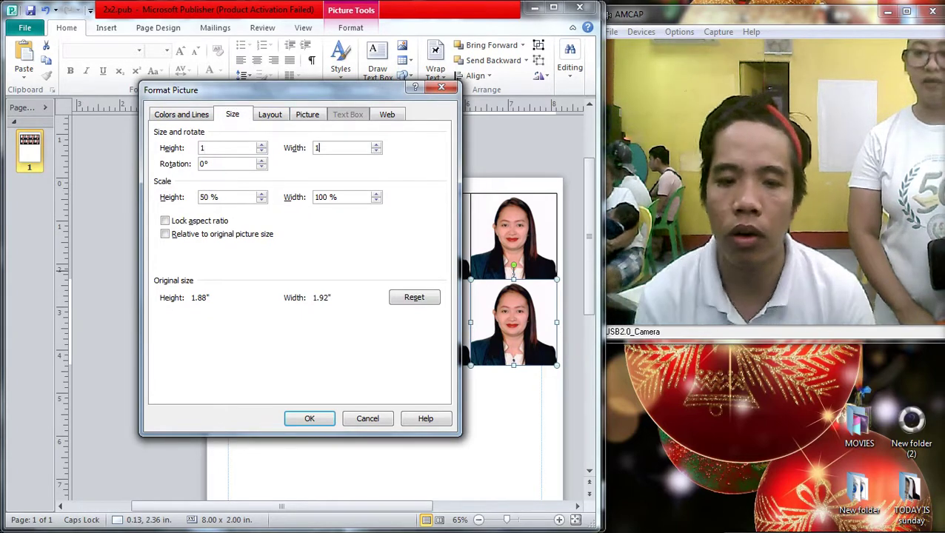
key("Return")
- Deselect the photos and preview the A4 sheet in Print
scroll(326, 296, "up", 5)
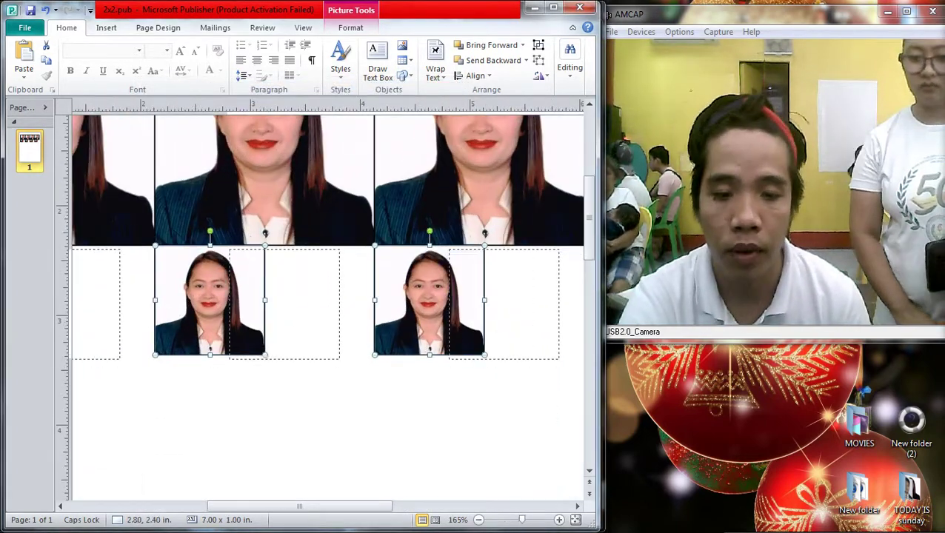
key("Escape")
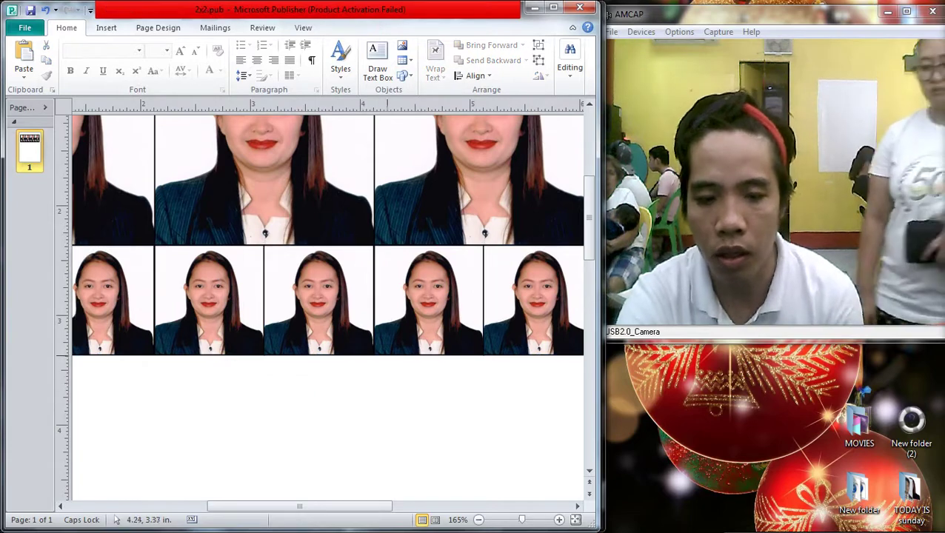
scroll(326, 333, "down", 5)
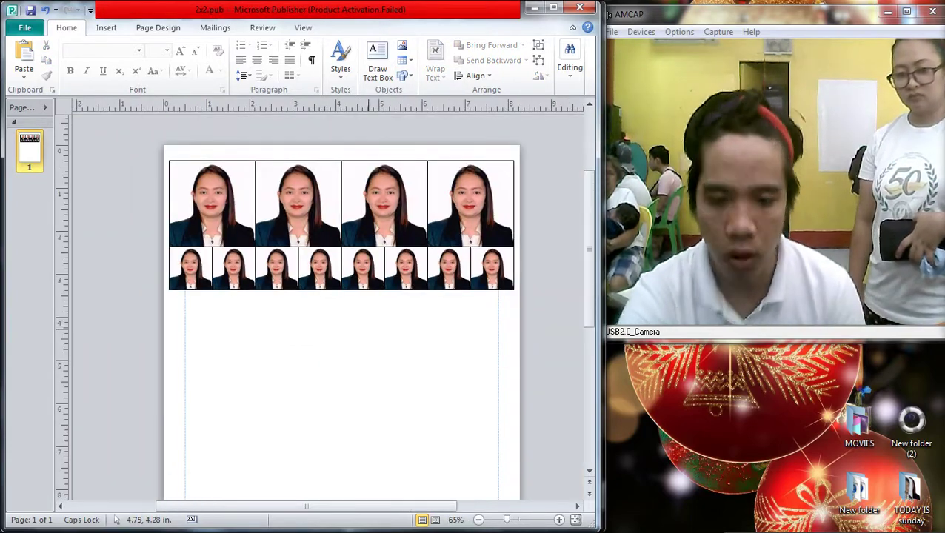
key("ctrl+p")
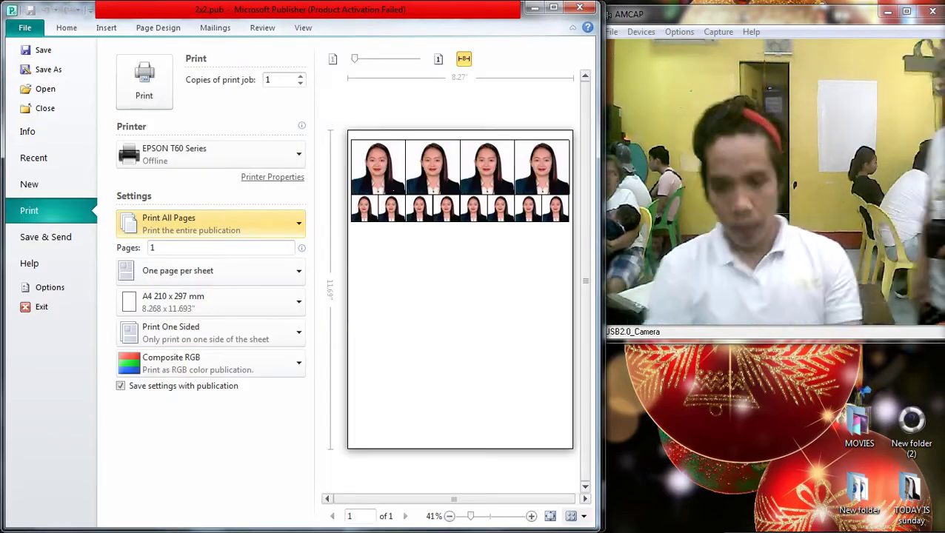
- Choose the networked EPSON T60 Series printer with Epson Matte paper type
key("Escape")
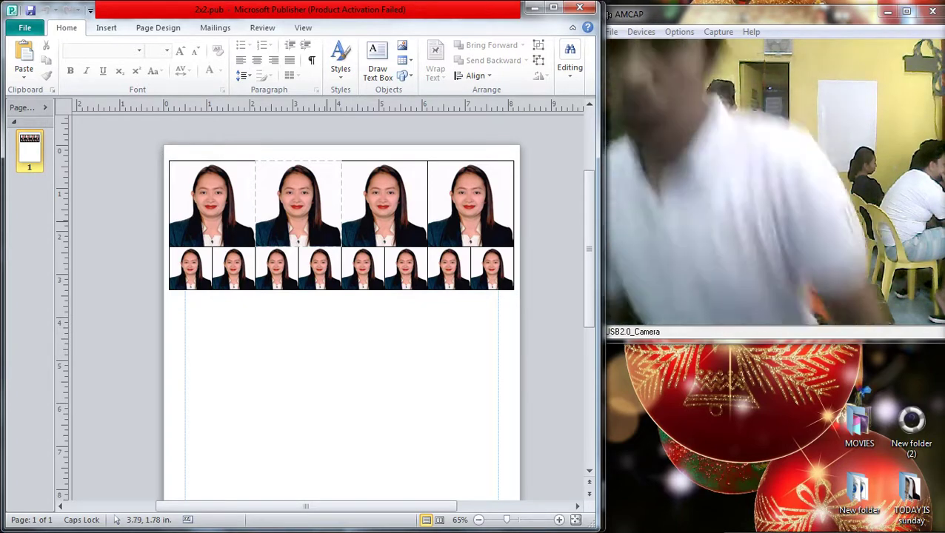
key("ctrl+p")
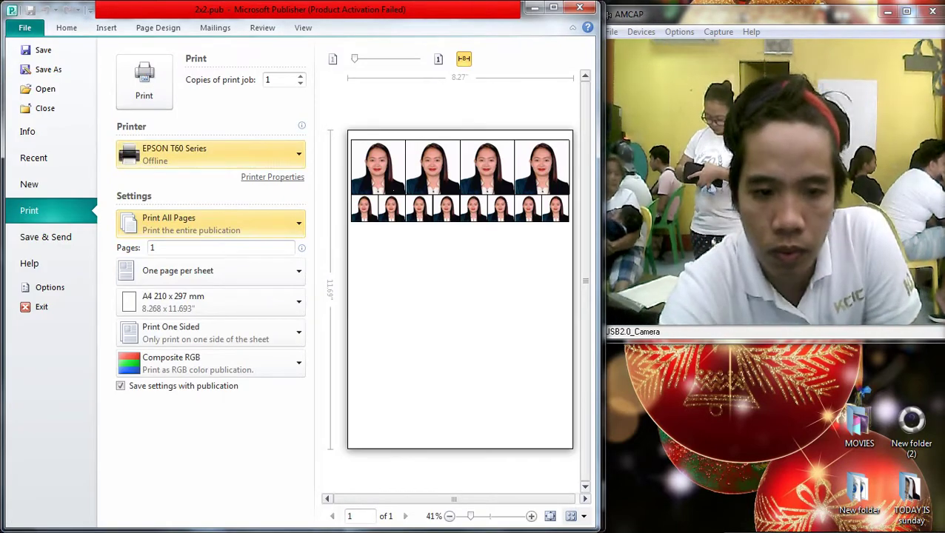
left_click(211, 154)
left_click(215, 209)
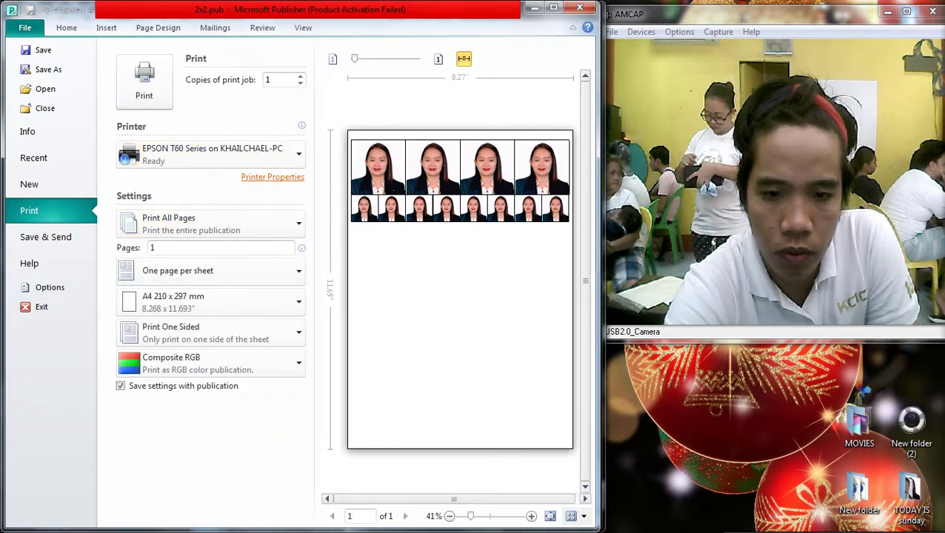
left_click(275, 177)
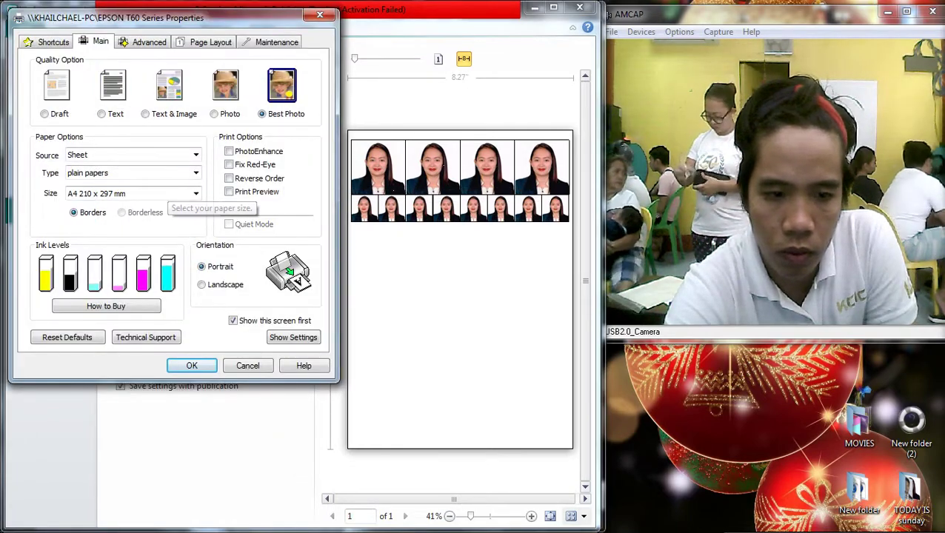
left_click(130, 173)
left_click(97, 253)
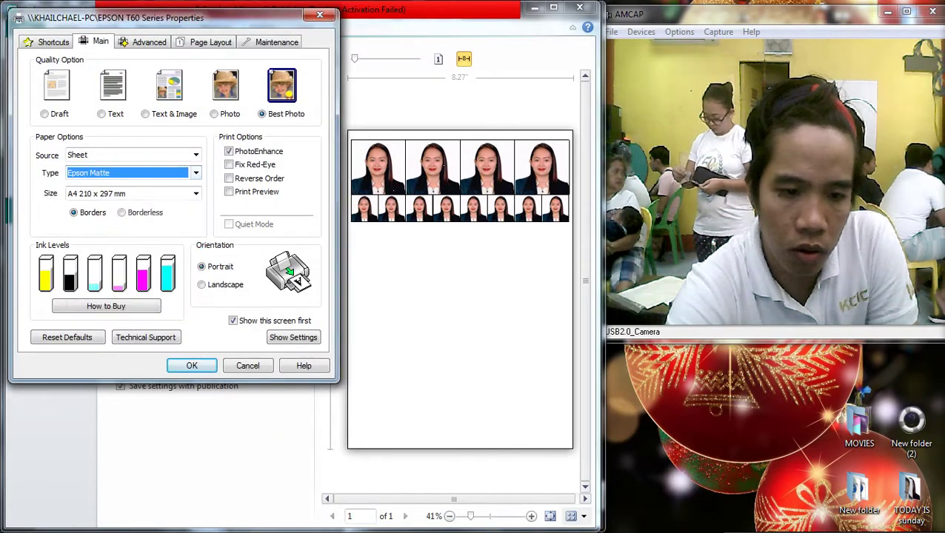
key("Return")
- Send the photo sheet to print and postpone the low ink reminder
key("Escape")
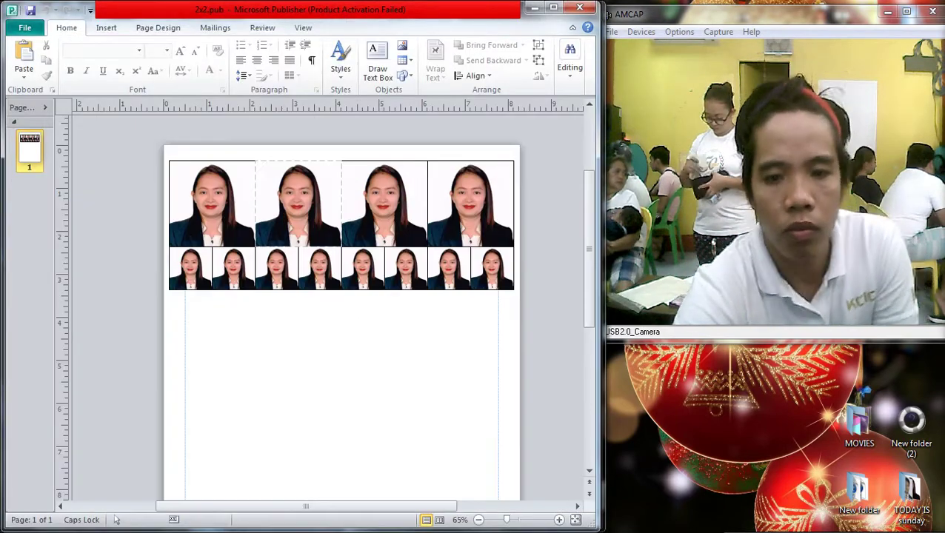
key("alt+Tab")
key("Escape")
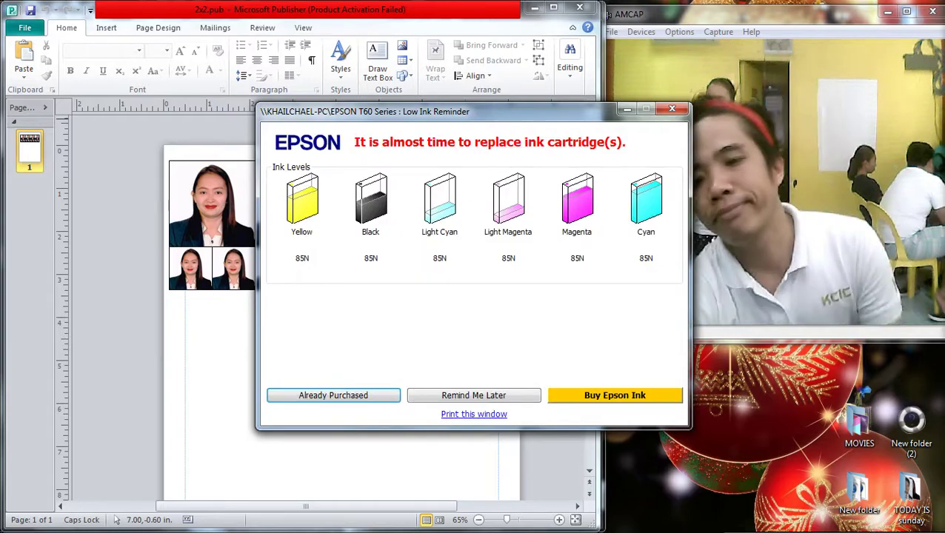
left_click(485, 395)
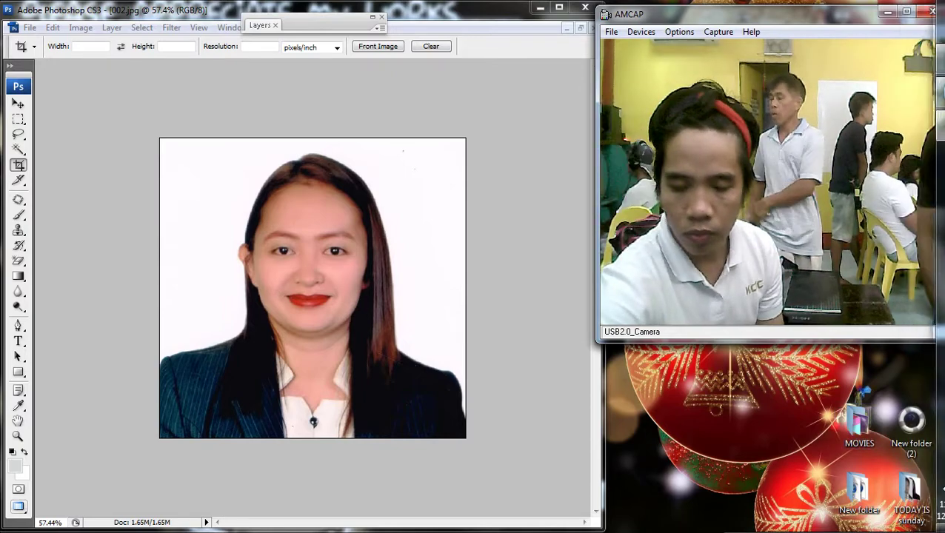
- Minimize the 002.jpg window in Photoshop CS3 and open the Computer window with Win+E
left_click(453, 328)
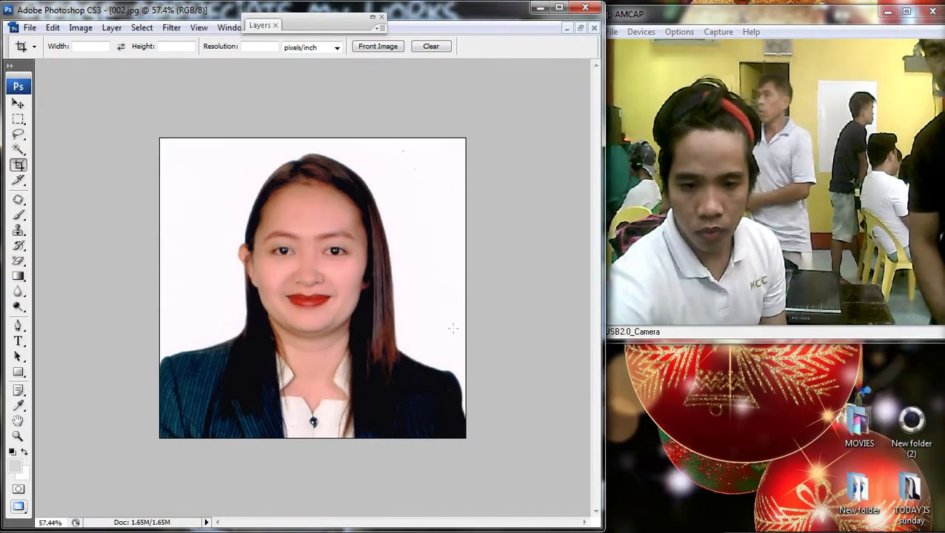
key("f")
key("f")
key("f")
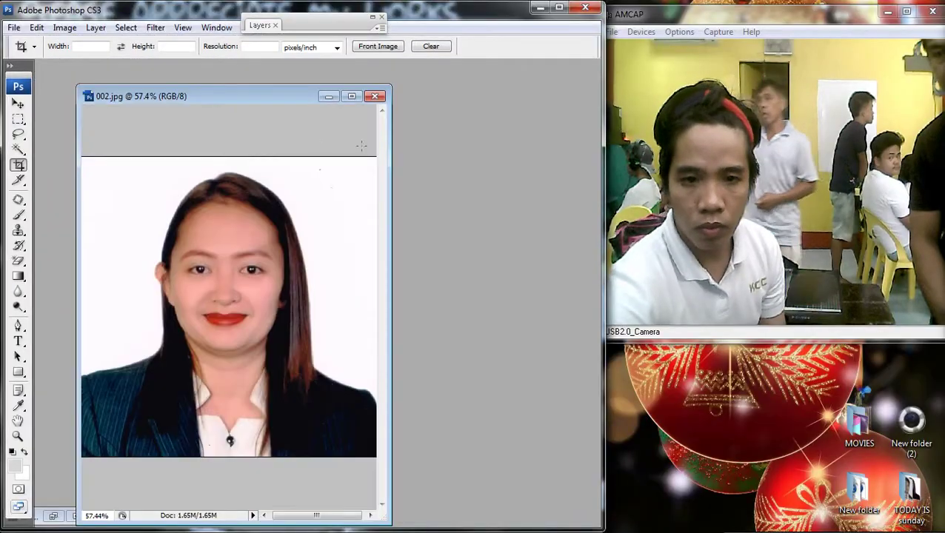
left_click(329, 96)
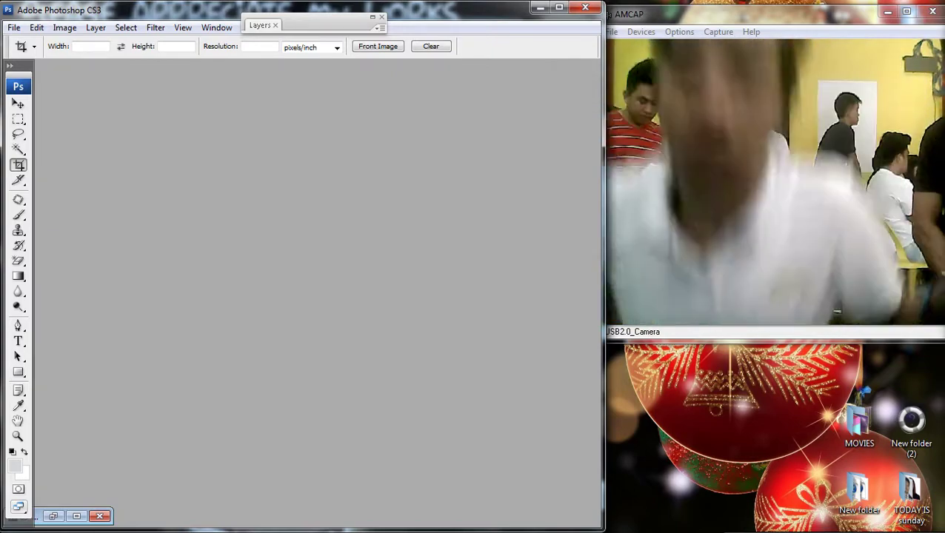
key("super+e")
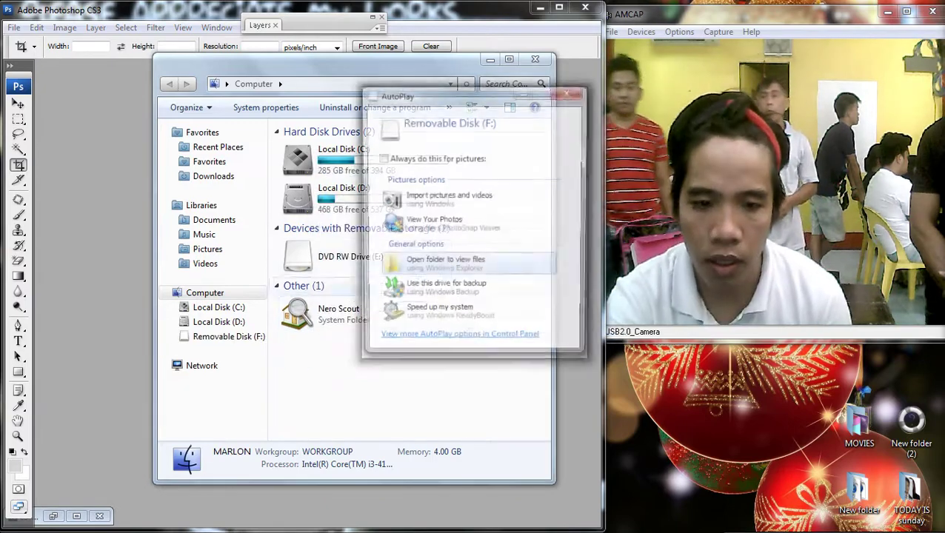
- Open DSC00439.JPG from the card's DCIM > 101MSDCF folder in Photoshop
key("Return")
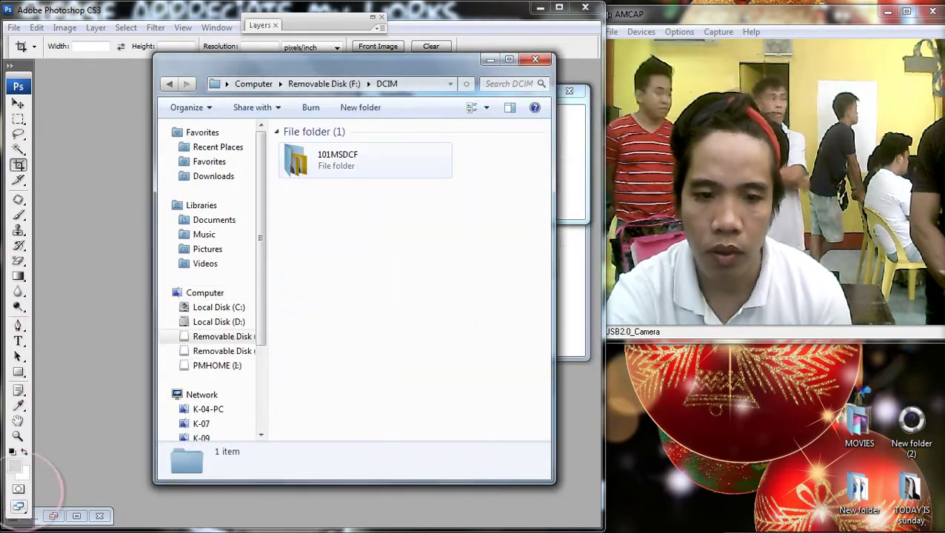
key("Return")
scroll(404, 170, "down", 20)
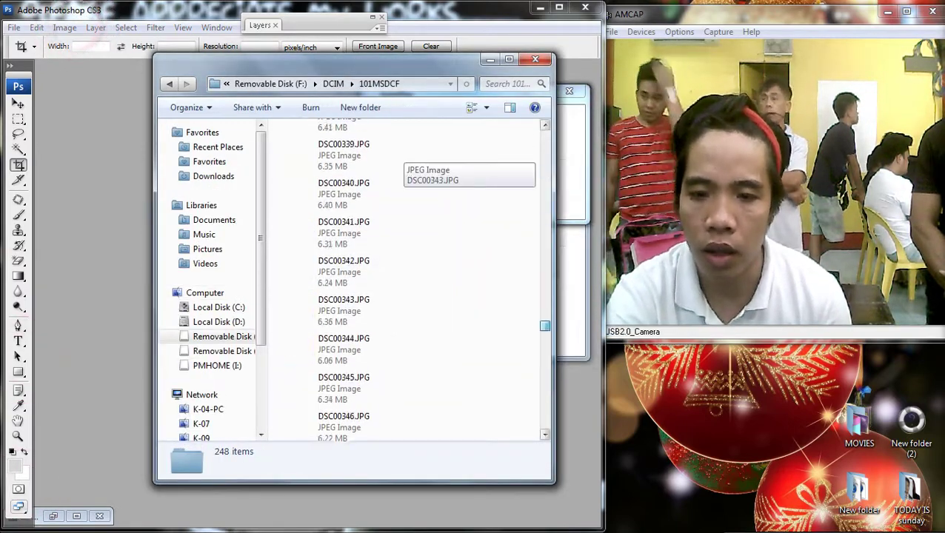
scroll(403, 170, "down", 2)
scroll(404, 170, "down", 3)
double_click(343, 225)
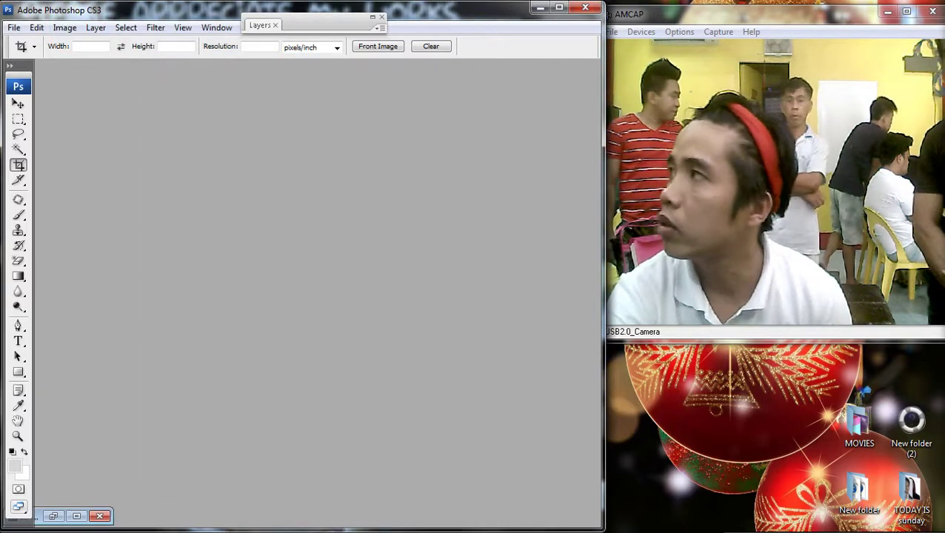
- Crop DSC00439.JPG twice into a narrow head-and-shoulders portrait of the man
left_click(510, 118)
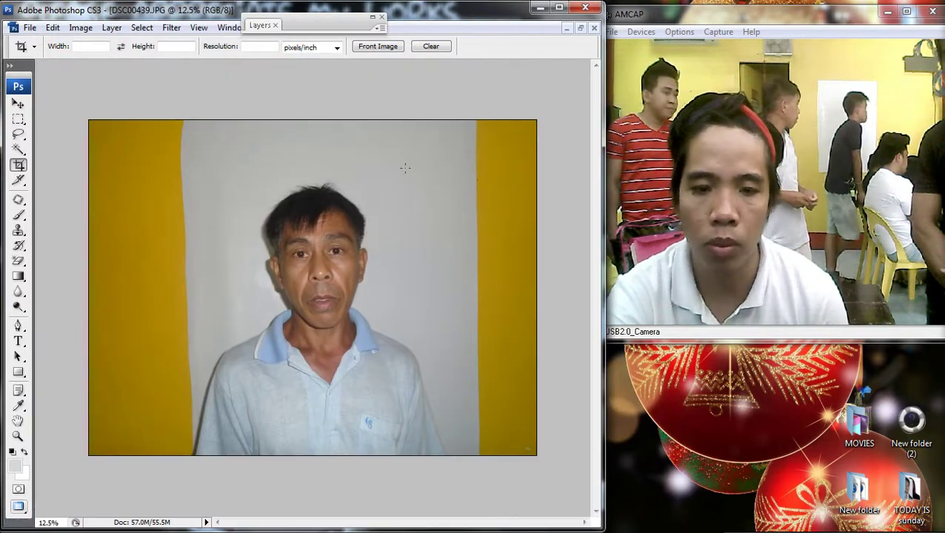
key("ctrl+0")
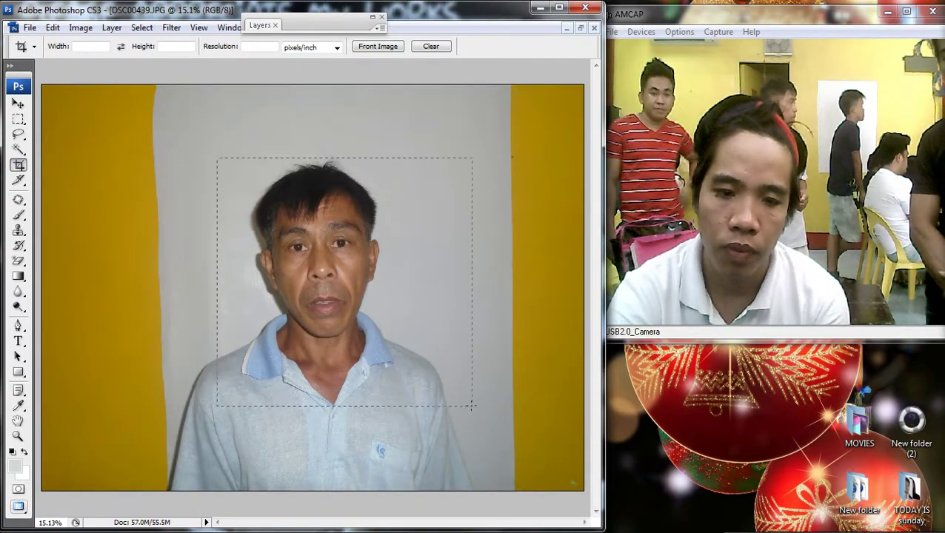
left_click_drag(471, 406, 471, 406)
left_click_drag(345, 281, 320, 284)
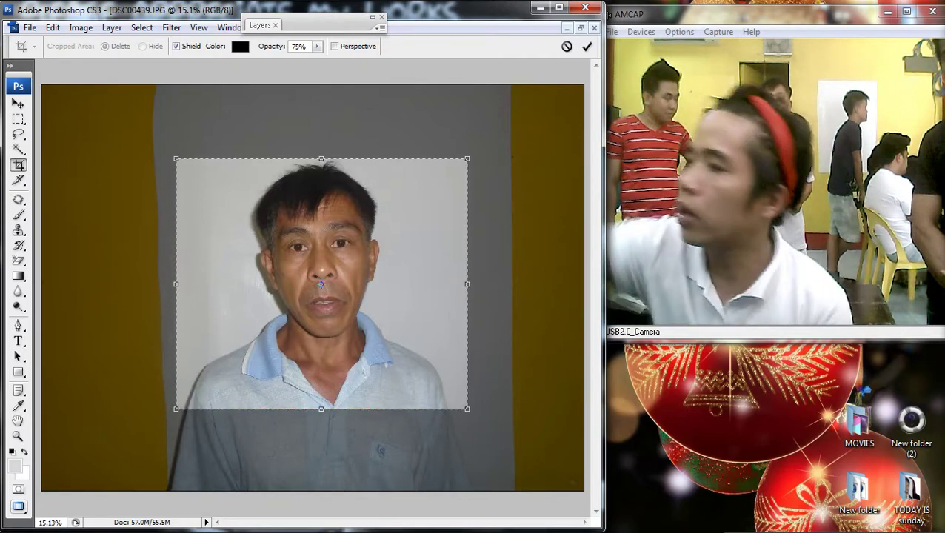
key("Return")
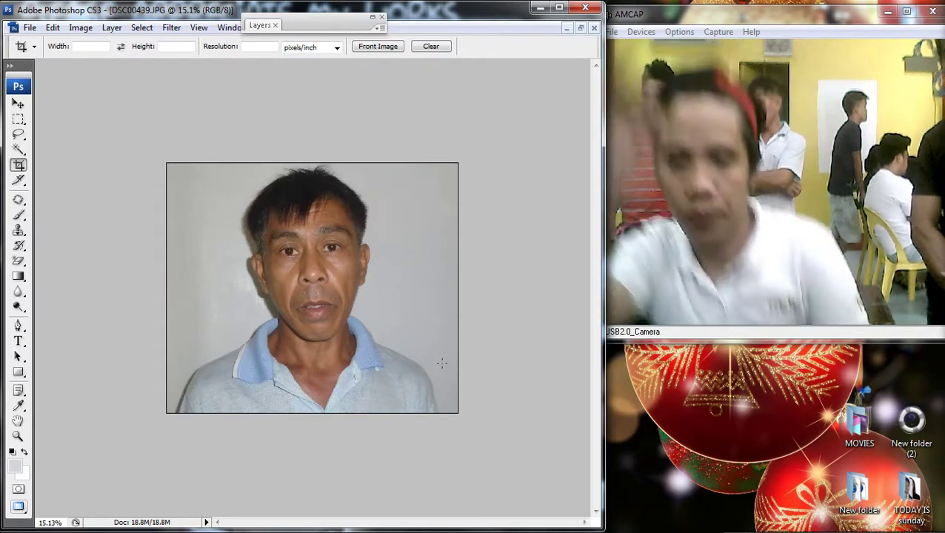
key("ctrl+plus")
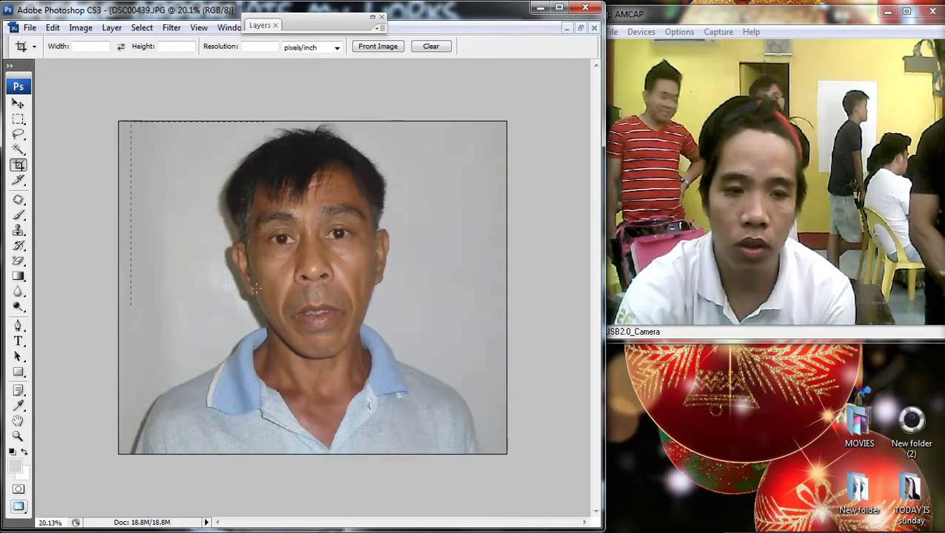
left_click_drag(460, 433, 496, 453)
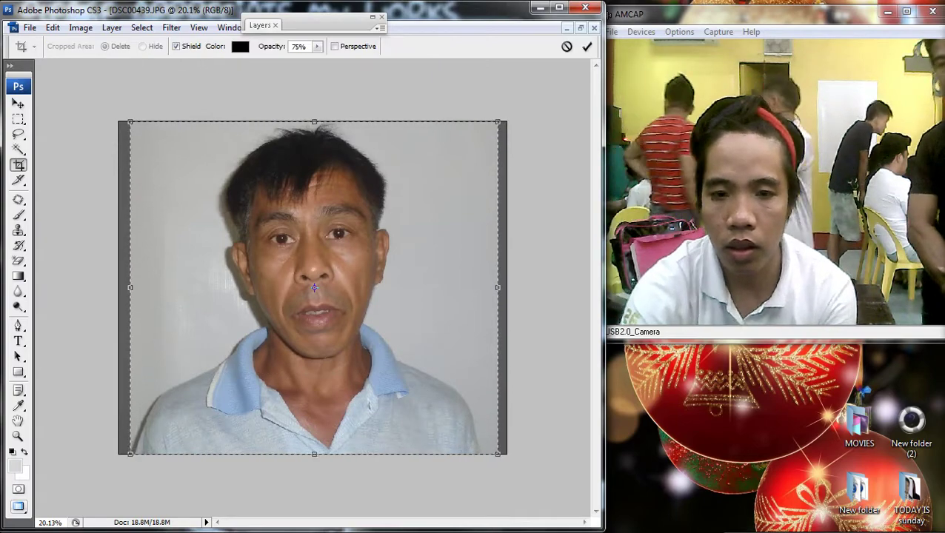
key("Return")
key("ctrl+m")
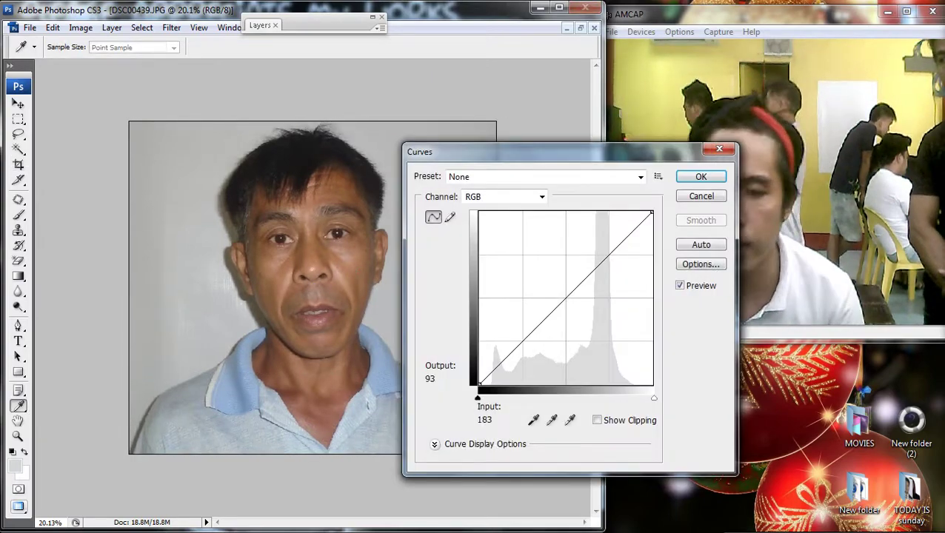
- Raise the Curves line to brighten the portrait
left_click_drag(561, 302, 561, 285)
key("Return")
key("c")
key("ctrl+0")
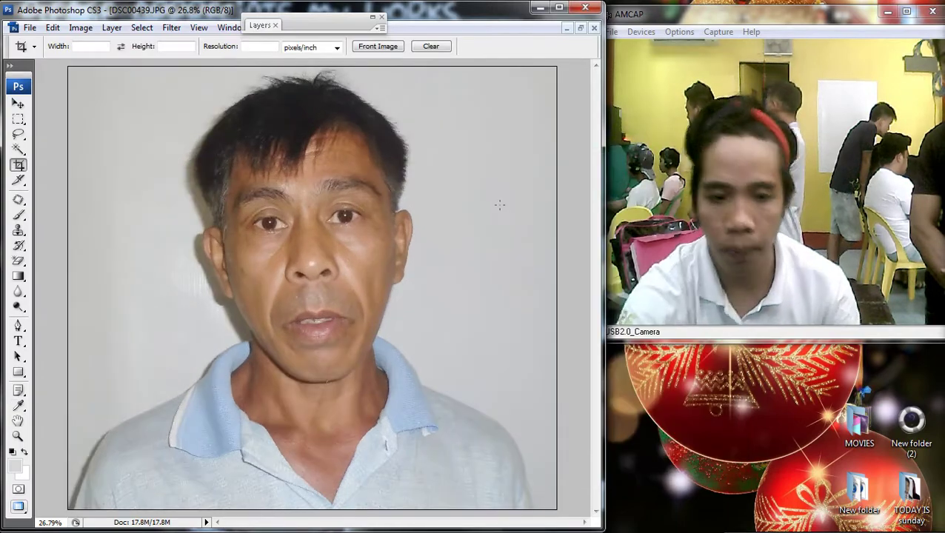
- Apply a Color Balance of -8, 0, +15 to the portrait
key("ctrl+b")
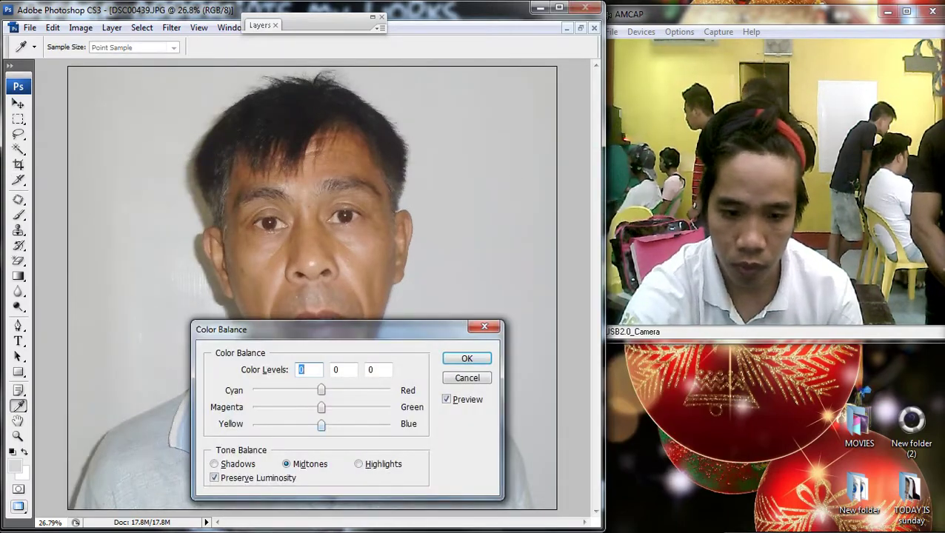
left_click(378, 369)
type("6")
left_click_drag(320, 390, 316, 390)
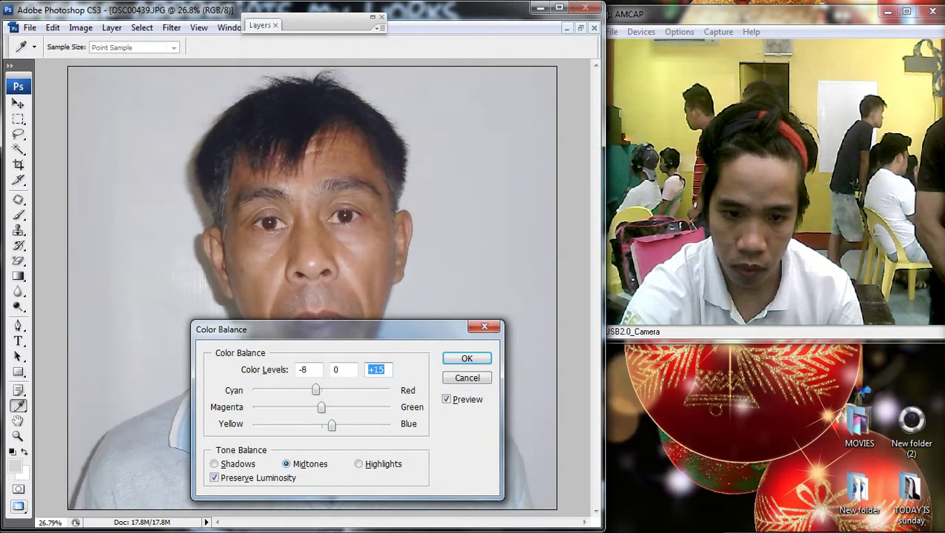
key("Return")
key("c")
key("ctrl+minus")
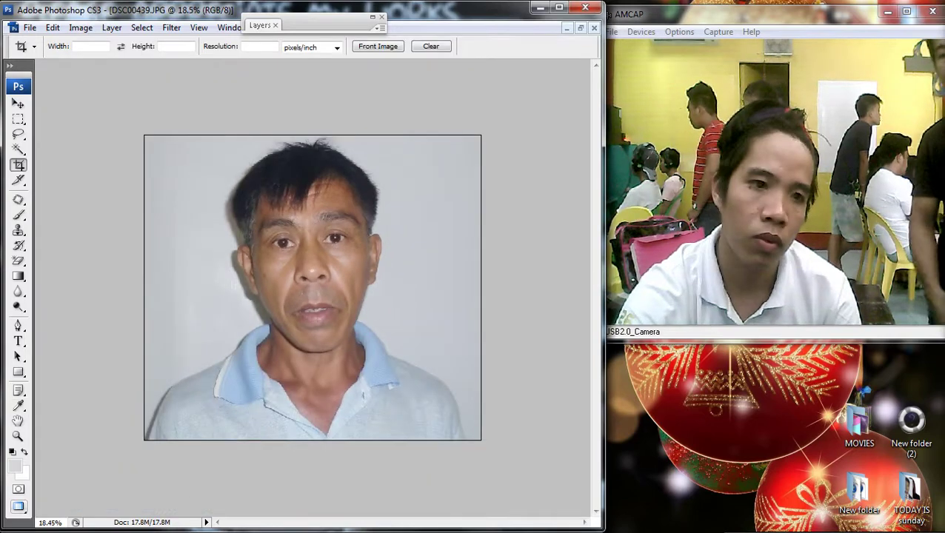
- Save the portrait as 2X2.jpg in the Desktop's TODAY IS sunday folder
left_click(29, 27)
left_click(44, 200)
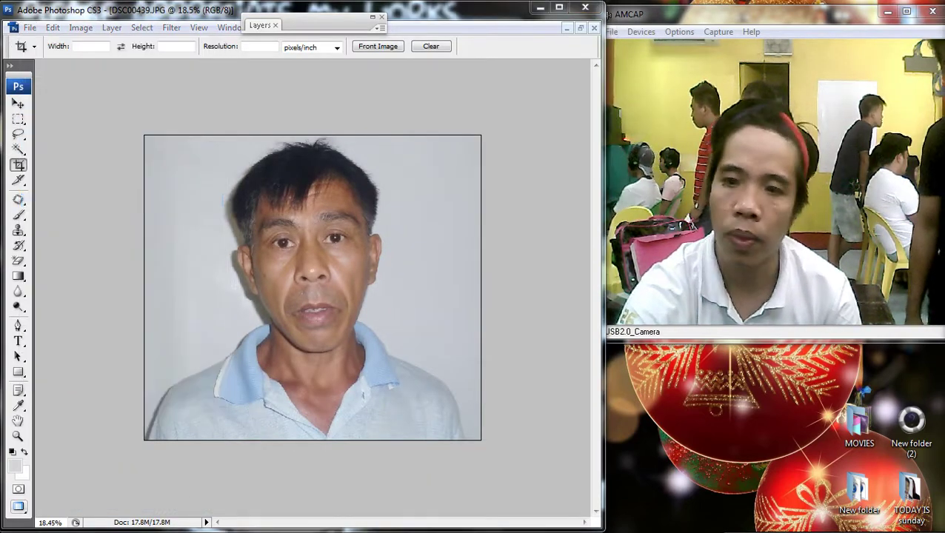
left_click(156, 102)
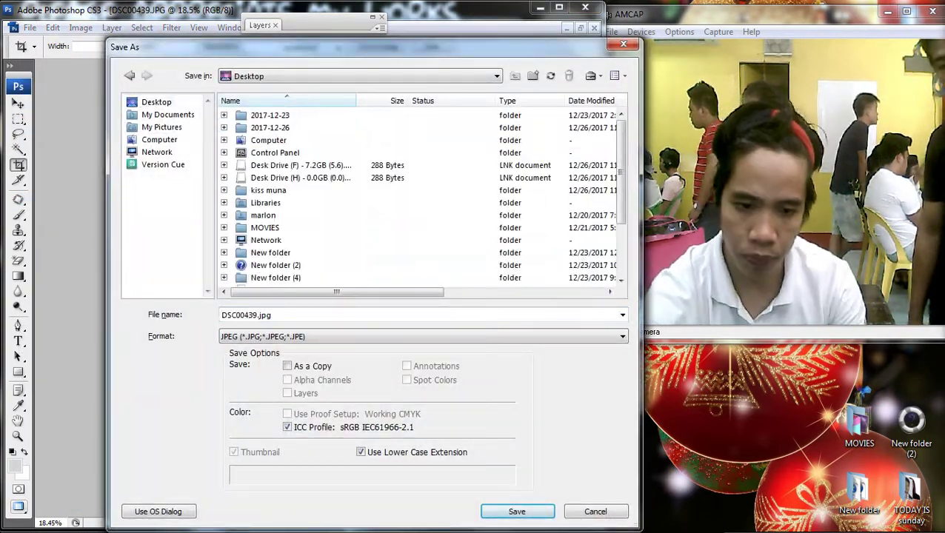
scroll(422, 196, "down", 3)
key("Return")
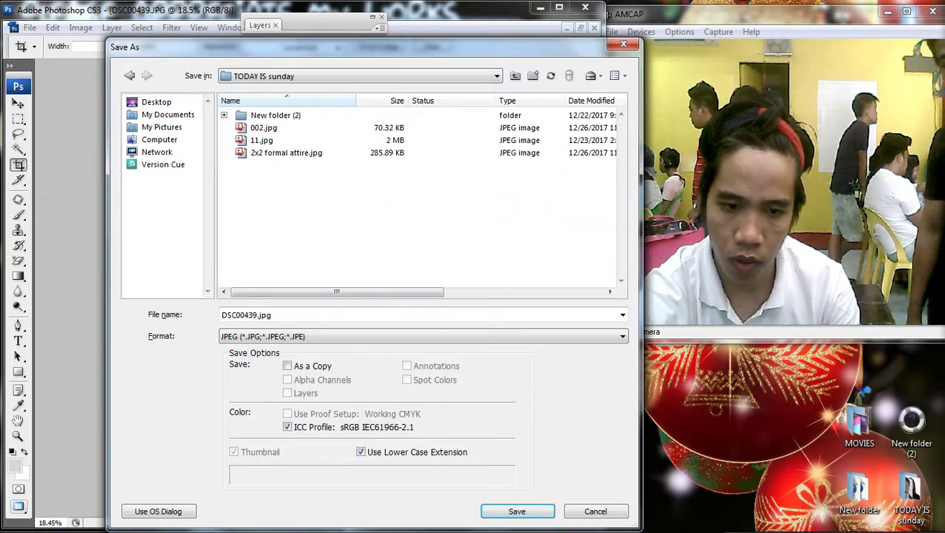
type("2X")
key("Return")
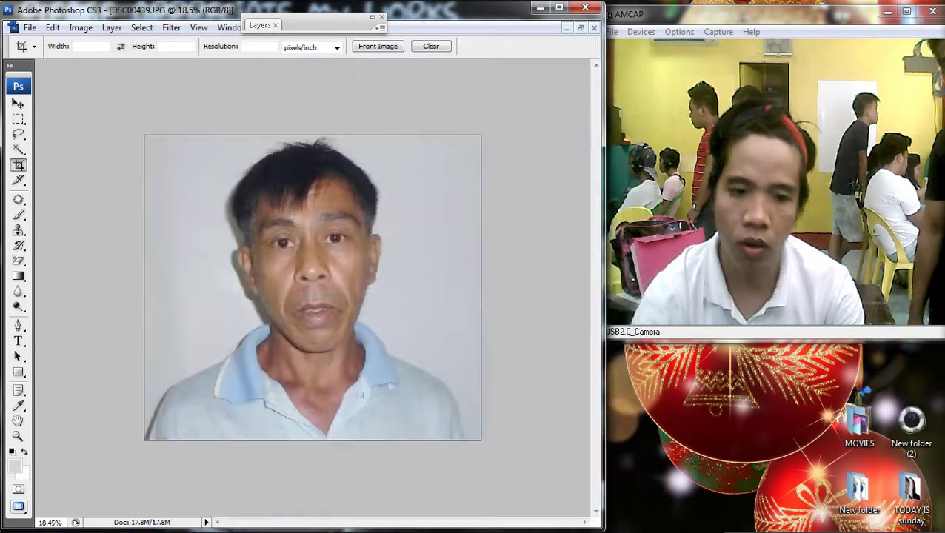
- Switch back to Publisher's 2x2.pub photo sheet
key("Return")
key("alt+Tab")
key("alt+Tab")
key("alt+Tab")
key("alt+Tab")
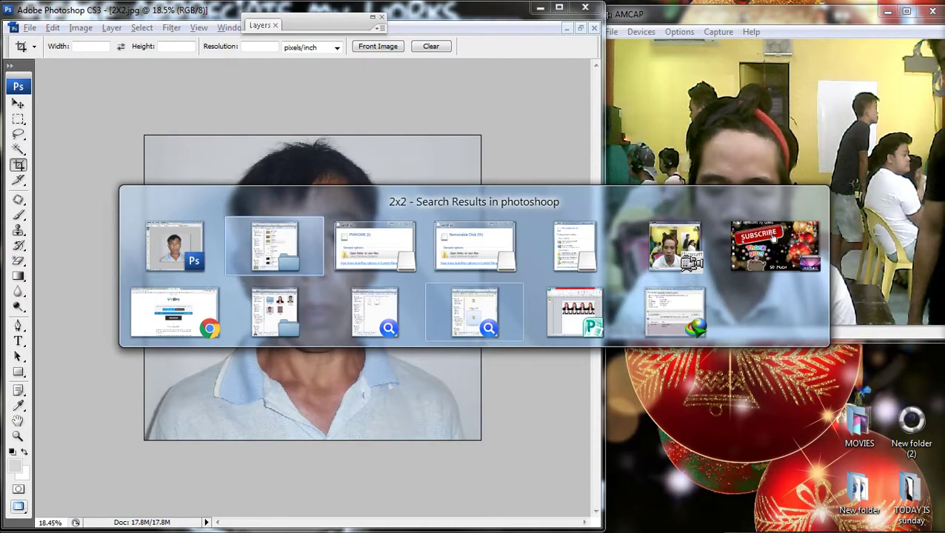
key("Escape")
key("alt+Tab")
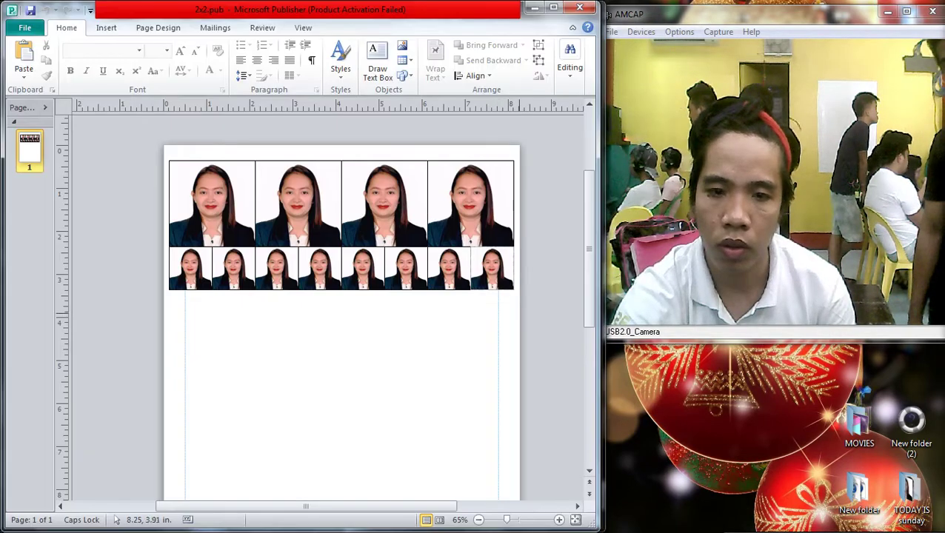
right_click(218, 221)
mouse_move(268, 348)
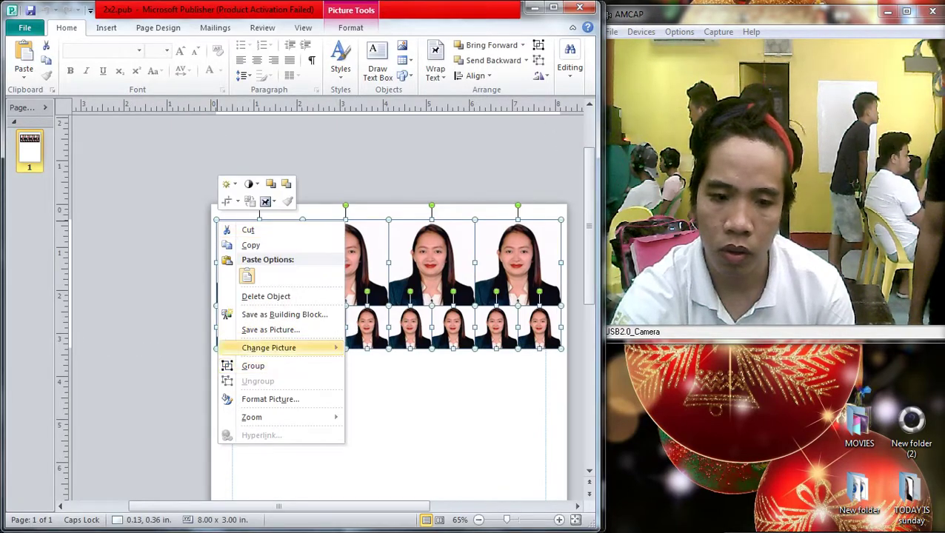
- Change the sheet's pictures to 2X2.jpg from the TODAY IS sunday folder
left_click(398, 349)
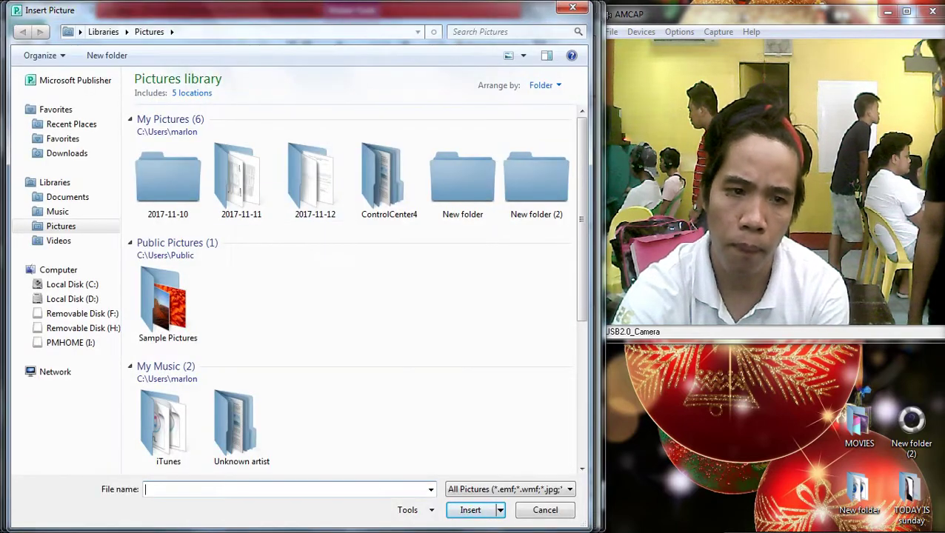
left_click(80, 32)
left_click(104, 47)
left_click(384, 361)
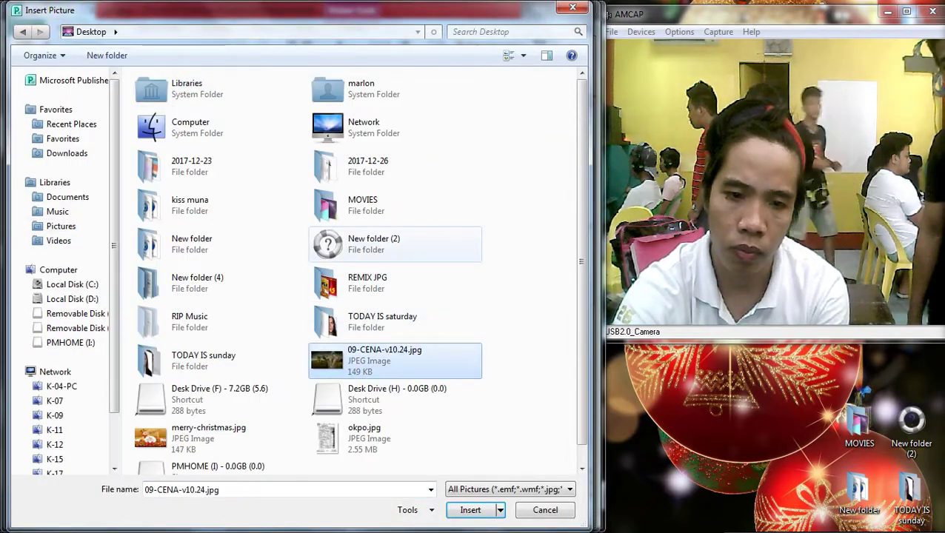
left_click(381, 320)
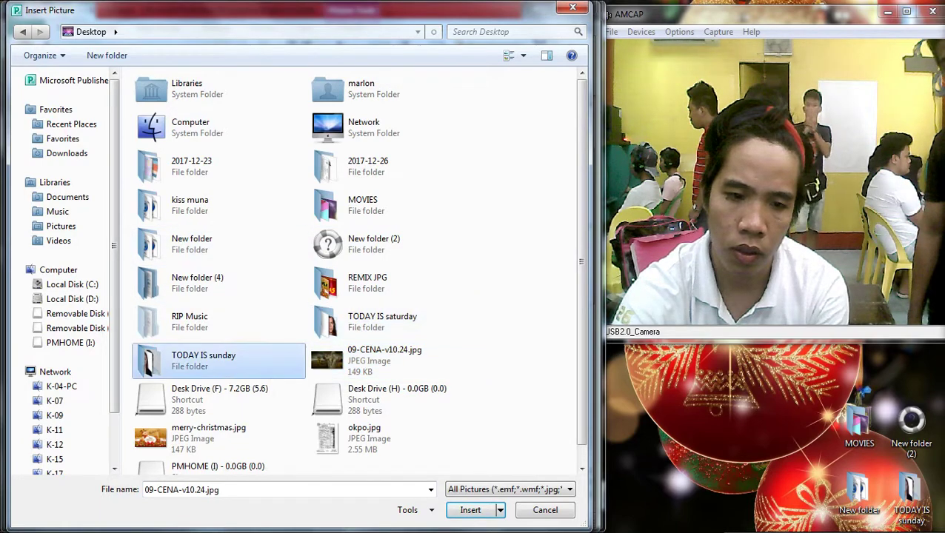
double_click(204, 360)
left_click(243, 107)
left_click(395, 108)
key("Return")
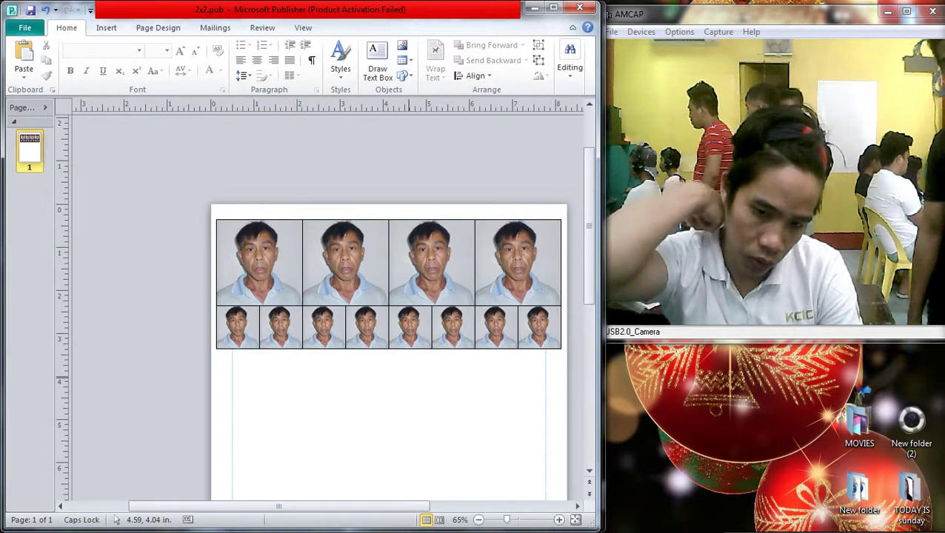
key("ctrl+p")
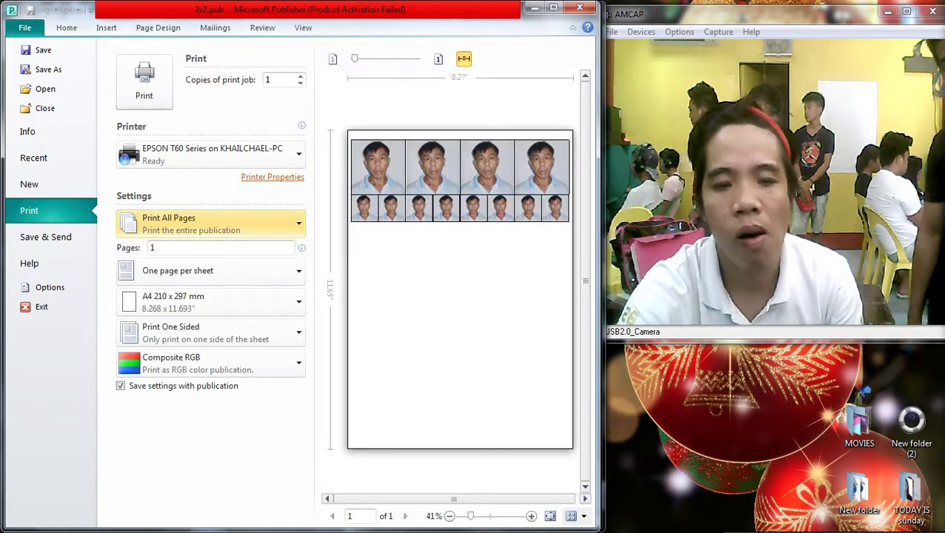
- Check the EPSON printer's Best Photo setting, leave Print, and minimise Publisher
left_click(271, 177)
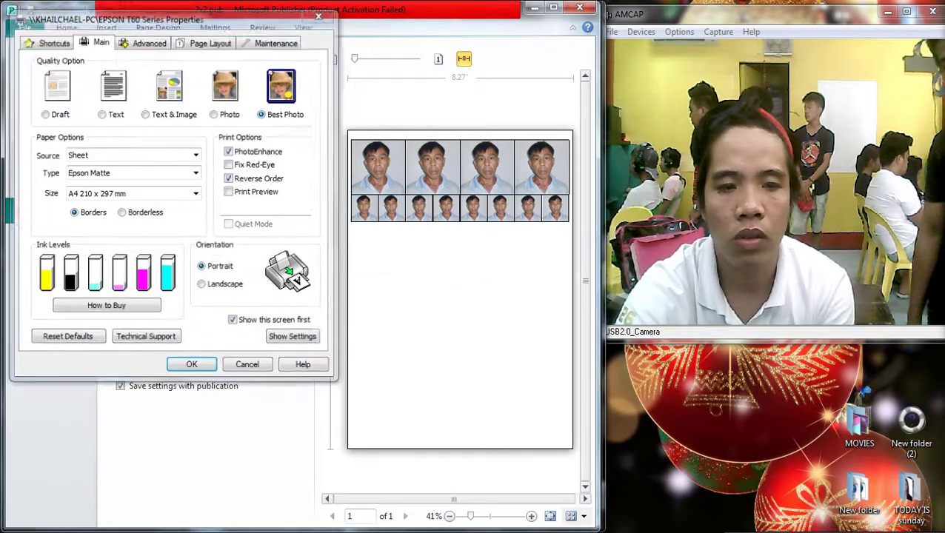
key("Return")
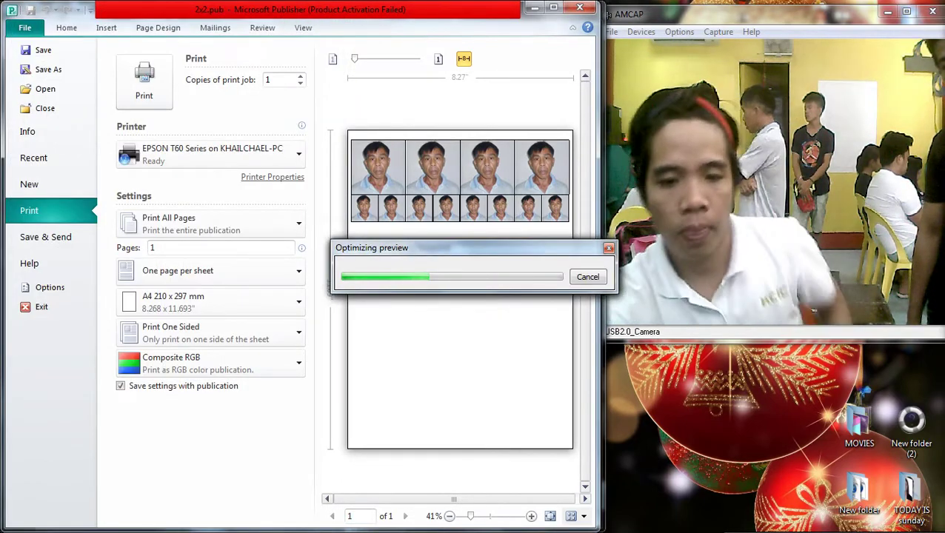
key("Escape")
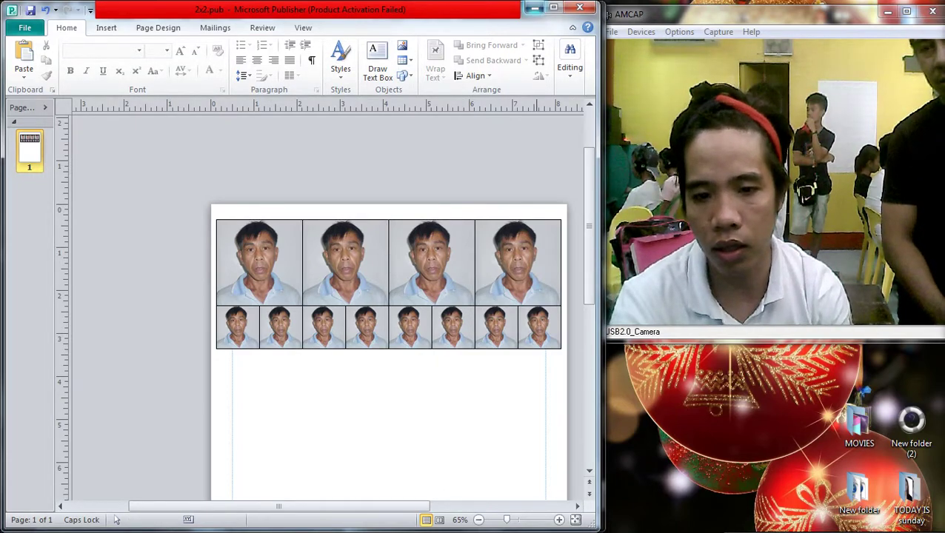
left_click(534, 8)
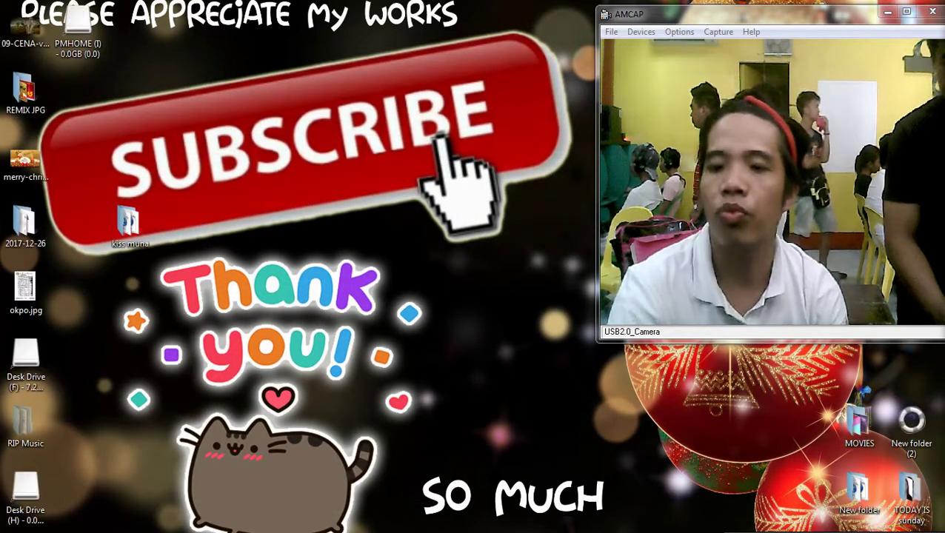
- Launch Internet Download Manager from the tray, close Tip of the Day, select the Air Supply download
mouse_move(939, 296)
left_click(914, 489)
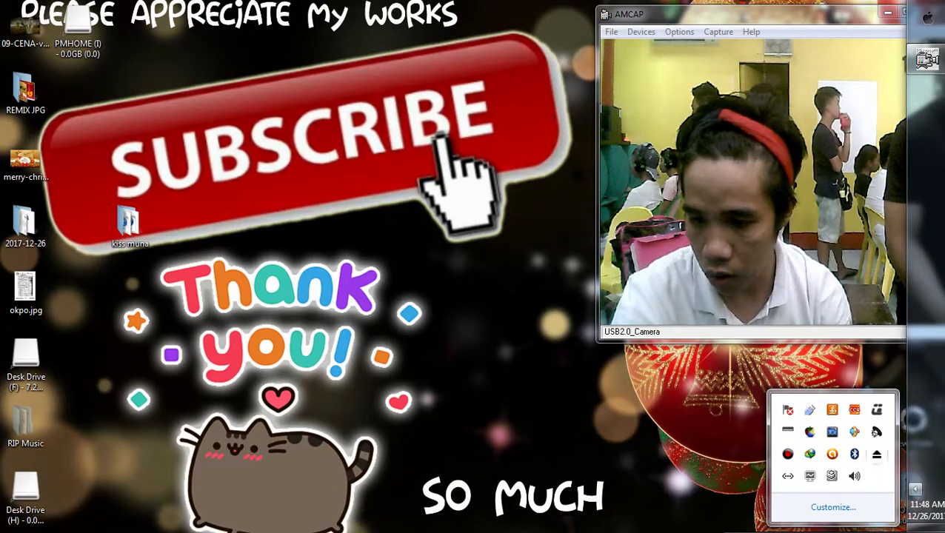
double_click(810, 454)
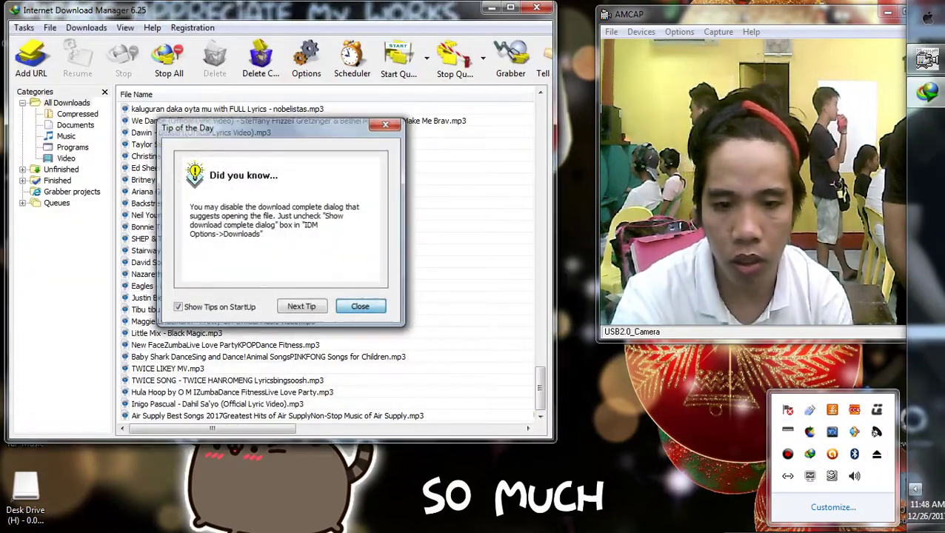
left_click(361, 305)
left_click(278, 415)
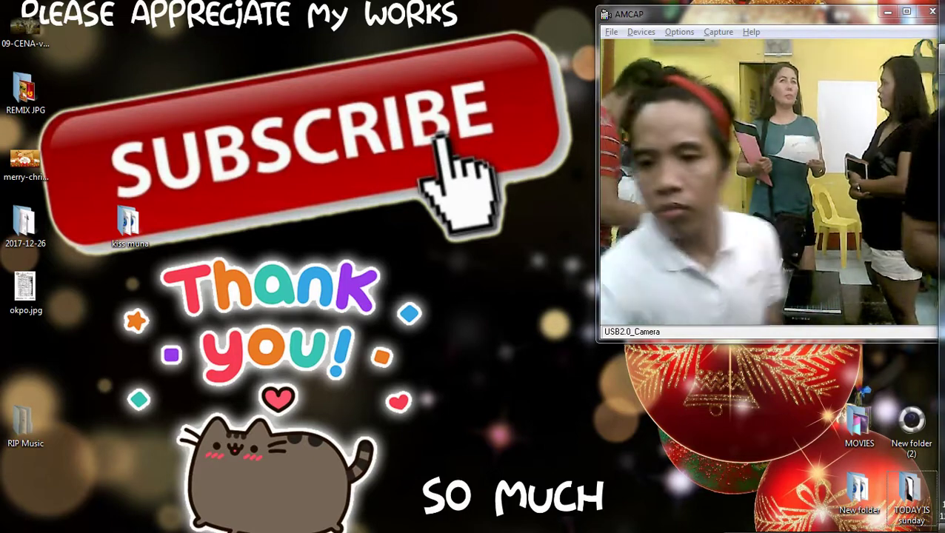
- Show the desktop and browse the Task Manager process list from the entries starting with 'w'
right_click(925, 326)
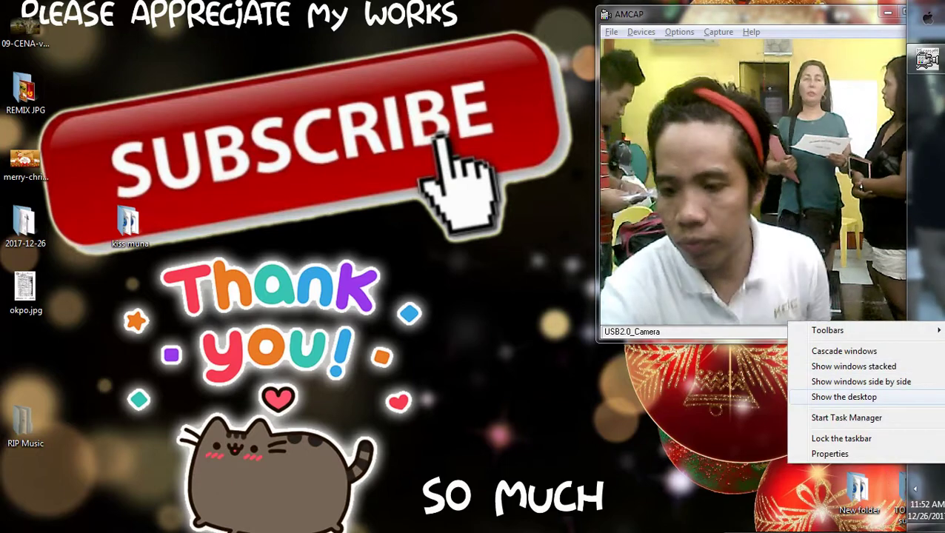
left_click(843, 397)
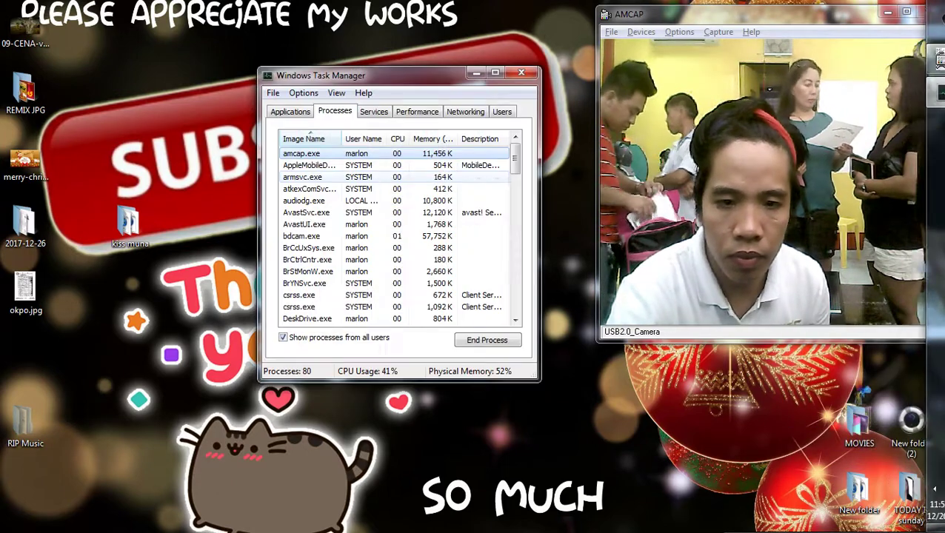
key("w")
key("w")
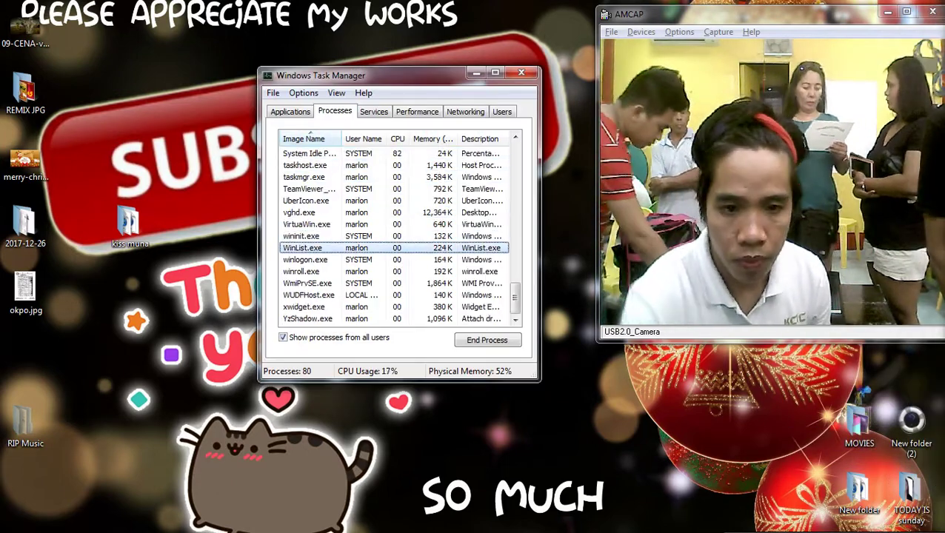
scroll(400, 235, "up", 1)
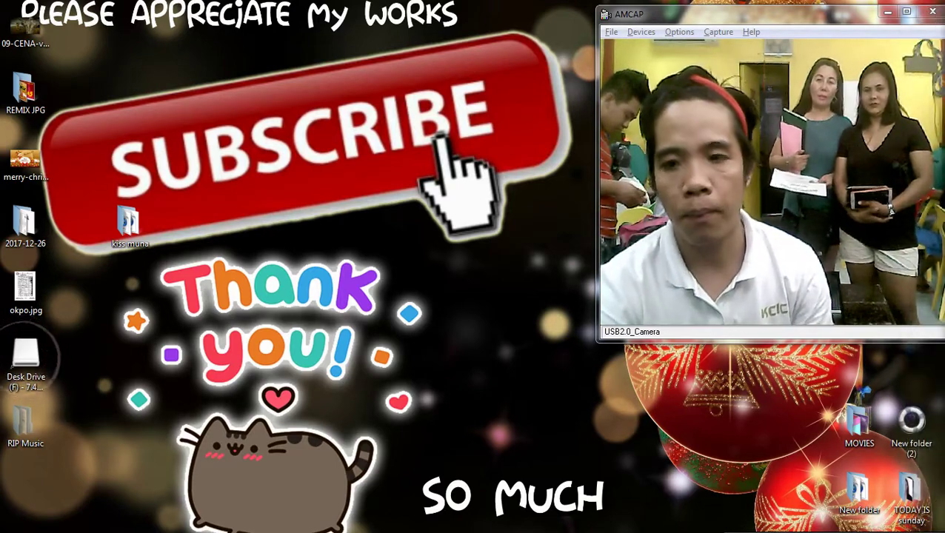
- Refresh the desktop so the removable drive F: icon appears, then dismiss the Start menu
right_click(285, 198)
left_click(321, 236)
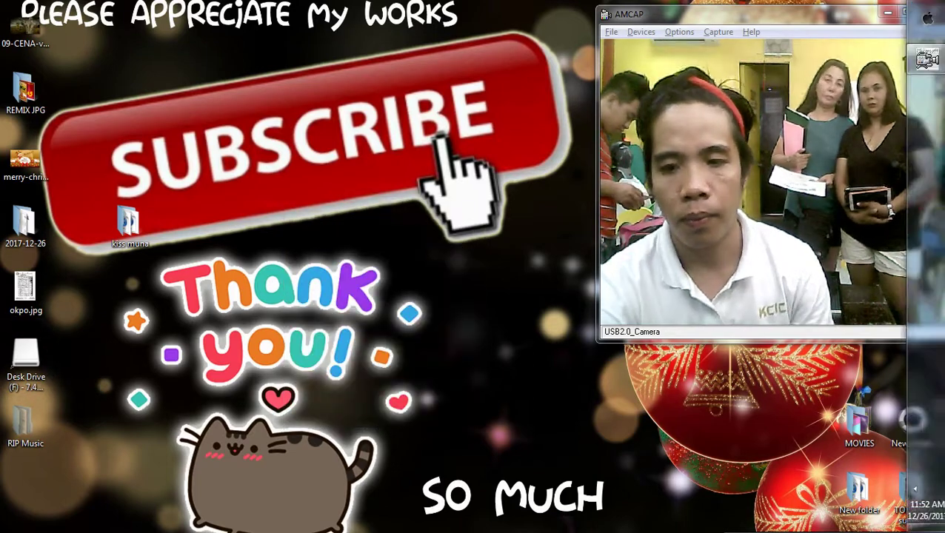
key("super")
key("Escape")
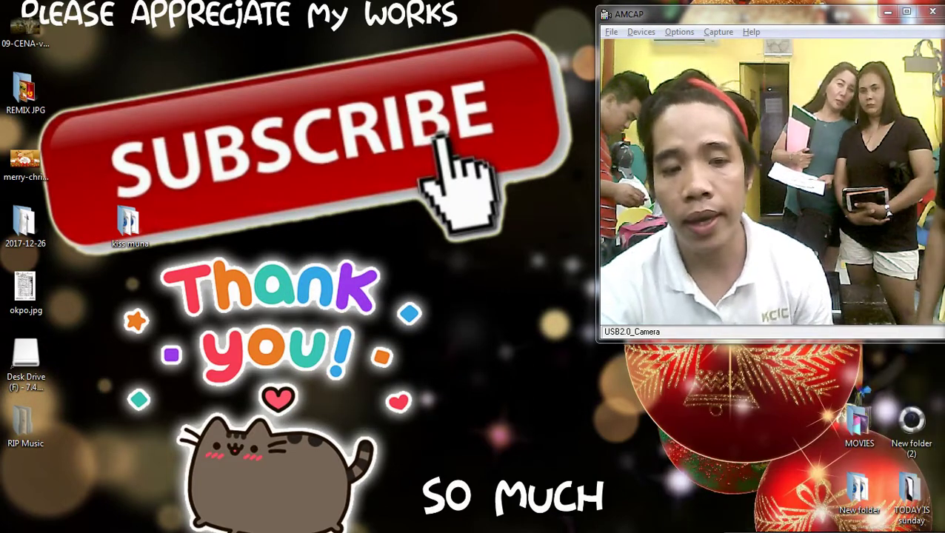
- Open the kiss muna folder and Removable Disk (F:) without scanning the drive
double_click(127, 223)
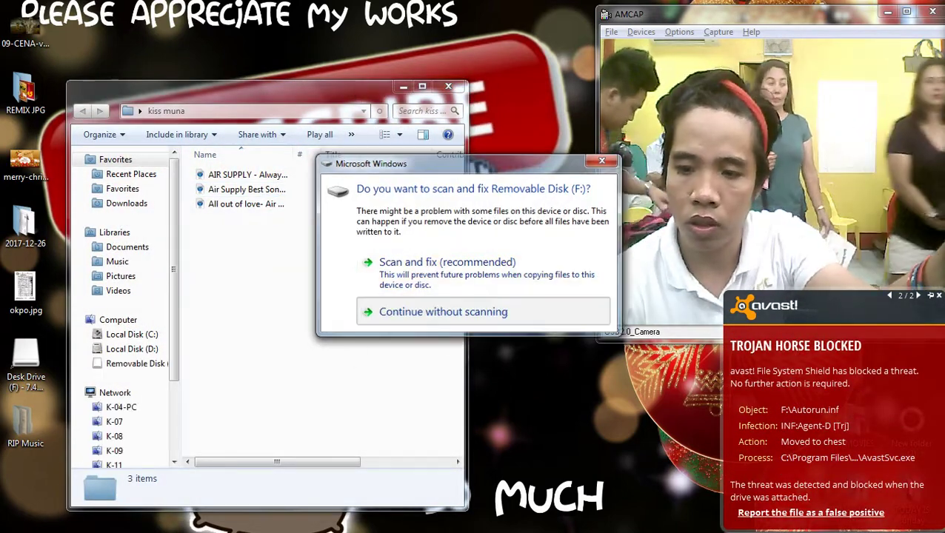
left_click(443, 312)
left_click(445, 265)
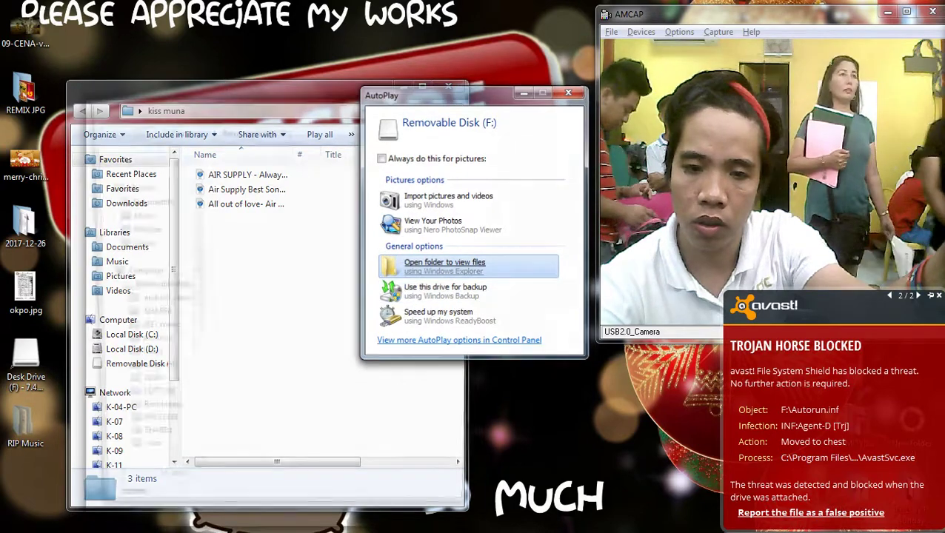
- Arrange both windows and copy the Air Supply Best Songs 2017 MP3 onto Removable Disk (F:)
left_click(439, 104)
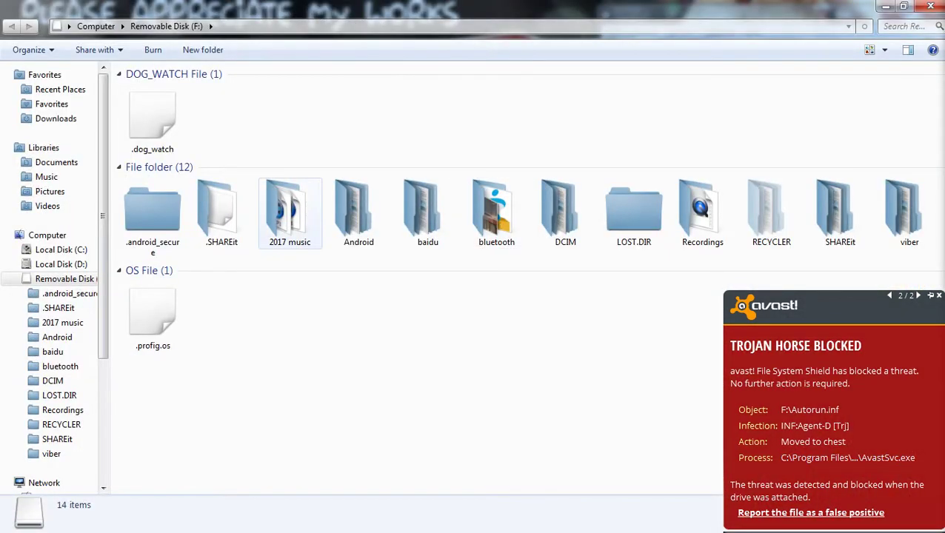
left_click(903, 6)
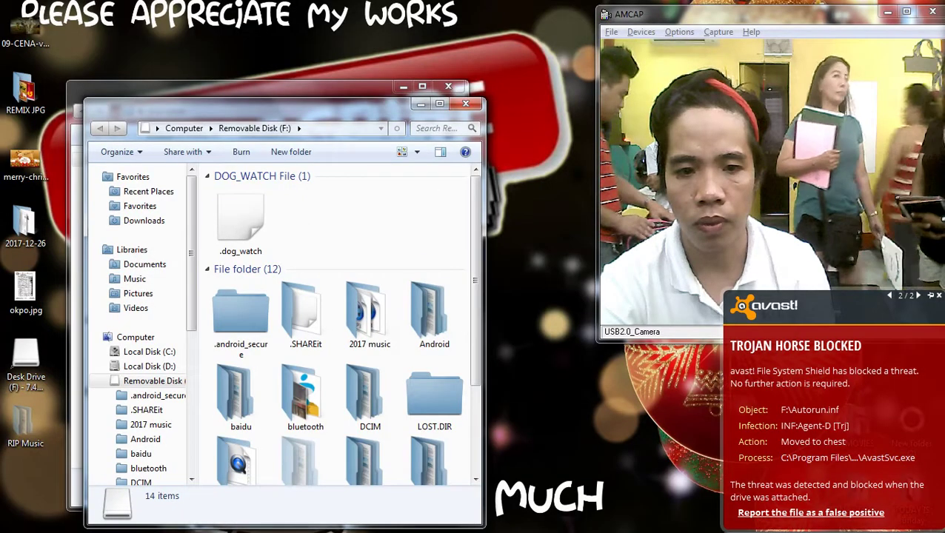
left_click_drag(333, 89, 497, 259)
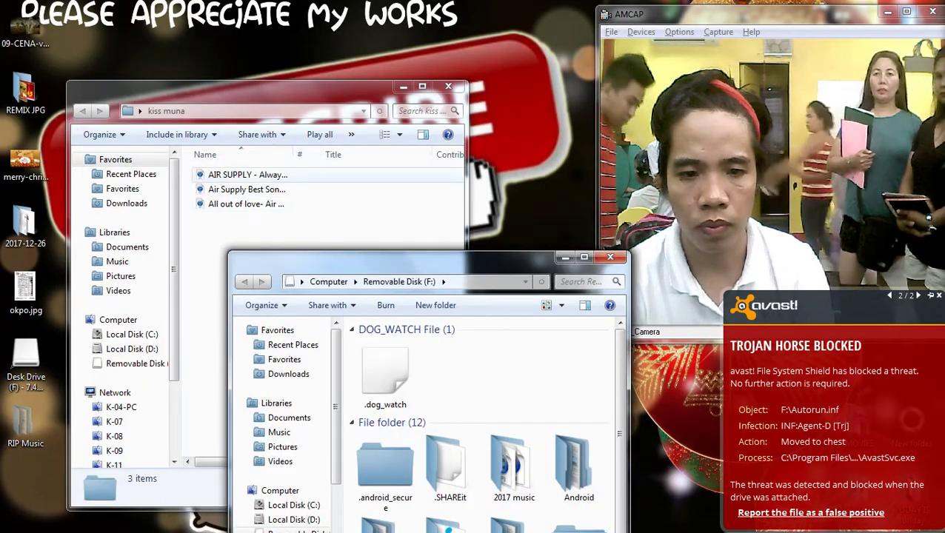
left_click(259, 190)
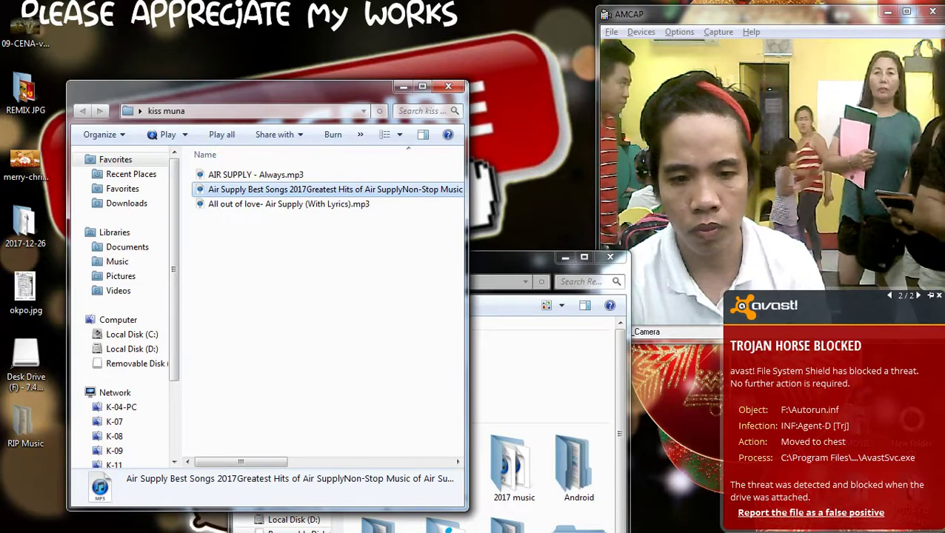
left_click_drag(518, 256, 306, 39)
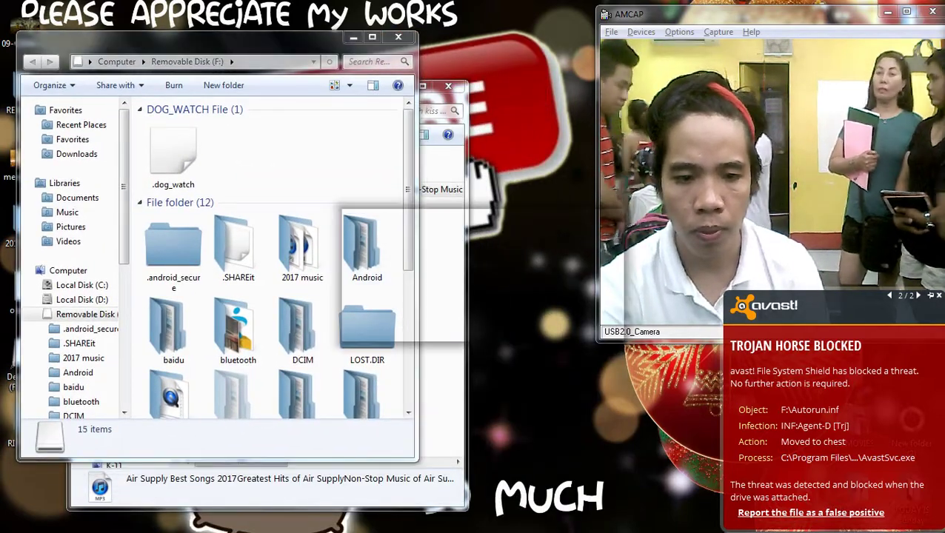
left_click_drag(422, 213, 184, 165)
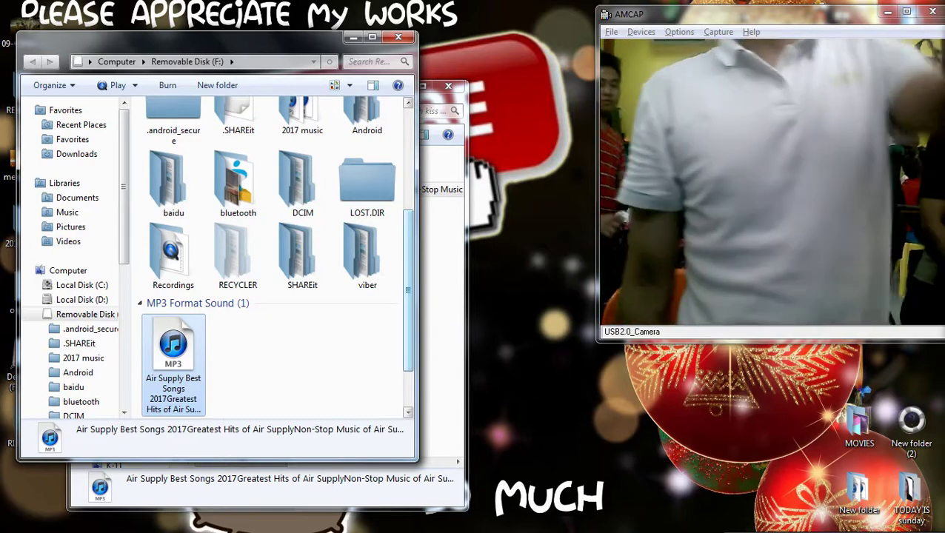
- Close the Removable Disk (F:) and kiss muna windows with Alt+F4
key("alt+F4")
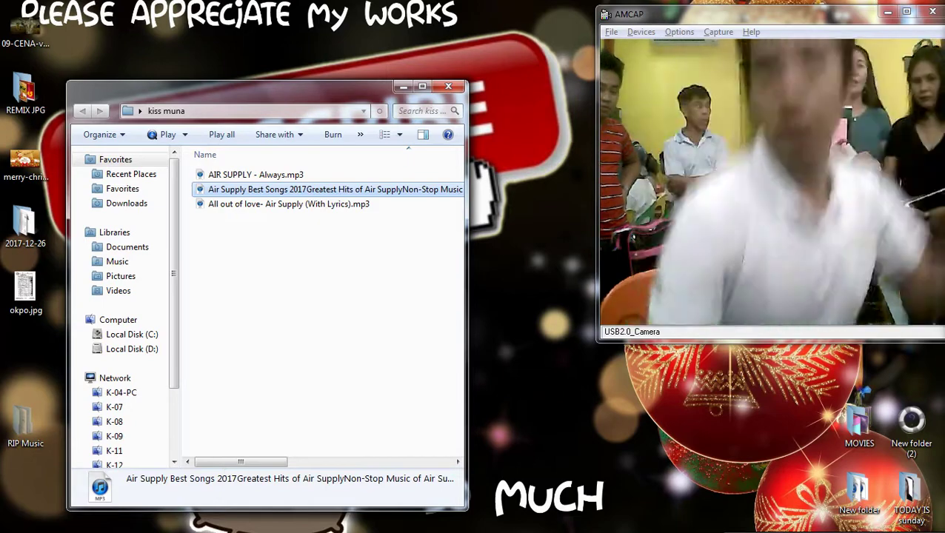
key("alt+F4")
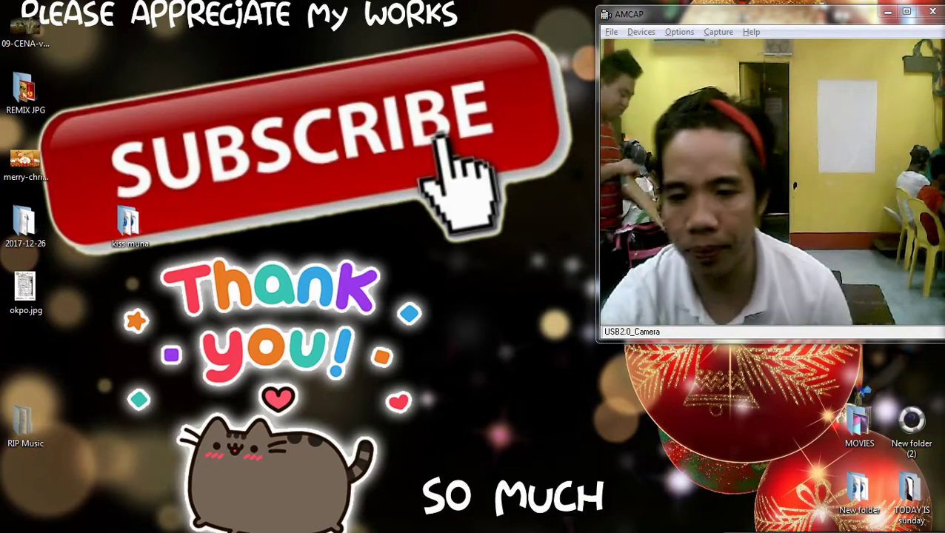
right_click(178, 298)
left_click(218, 339)
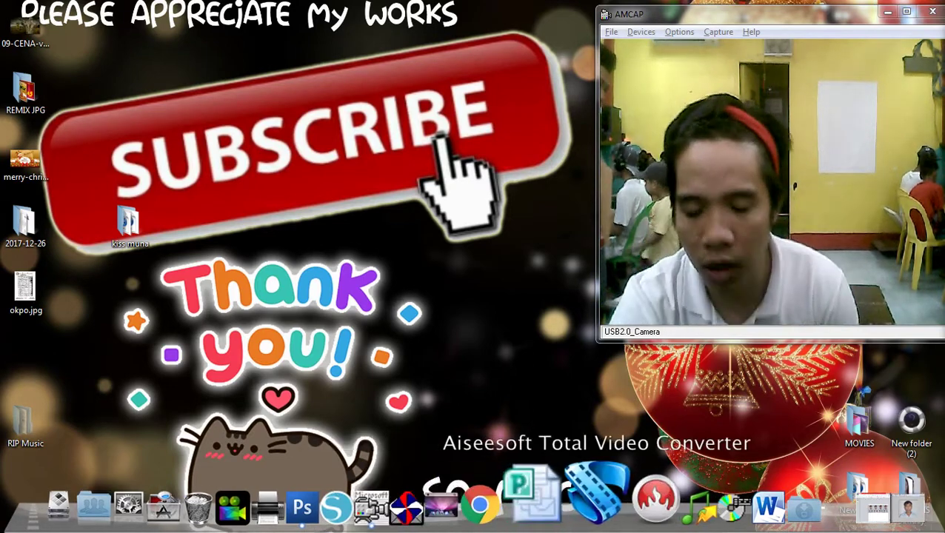
- Move the kiss muna icon into the left icon column, refresh the desktop, and check the hidden tray icons
right_click(382, 225)
left_click(418, 264)
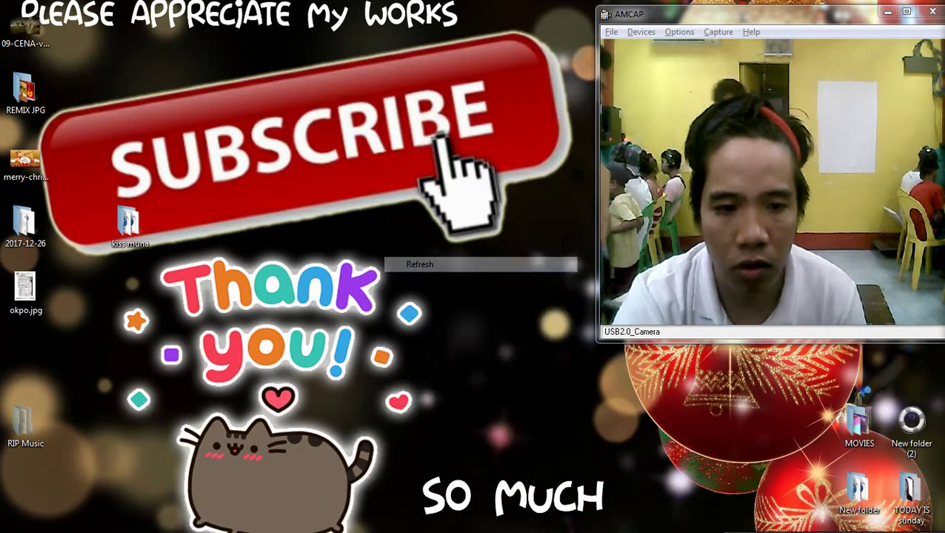
right_click(225, 243)
left_click_drag(129, 222, 26, 359)
right_click(324, 211)
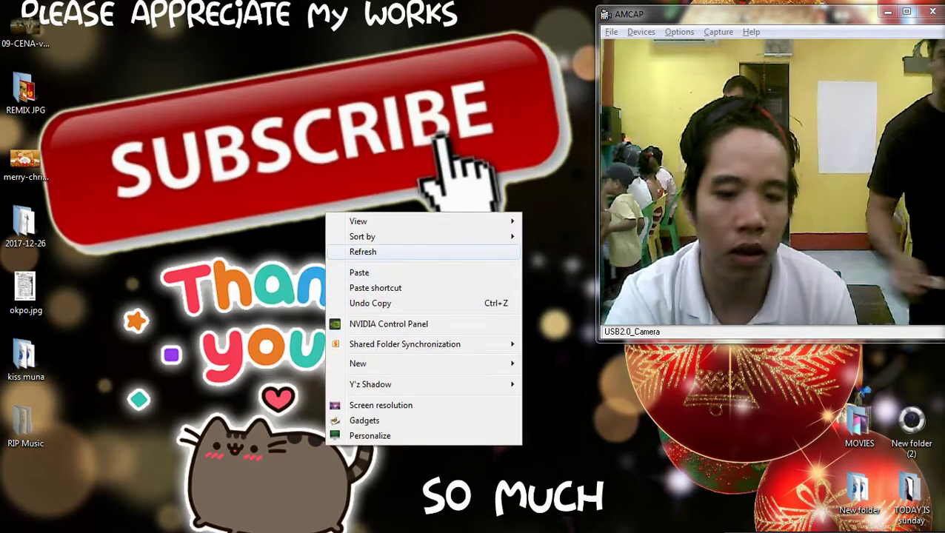
left_click(347, 249)
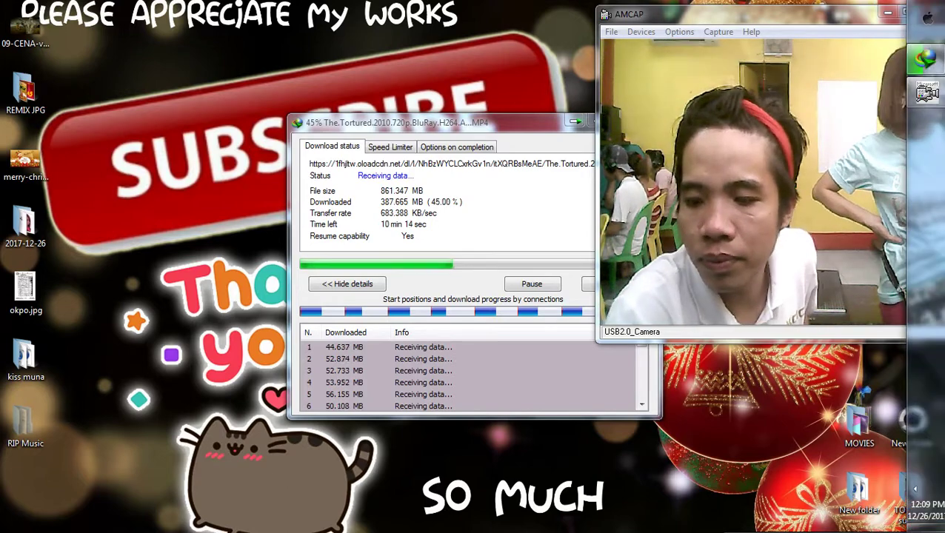
left_click(914, 488)
left_click(866, 391)
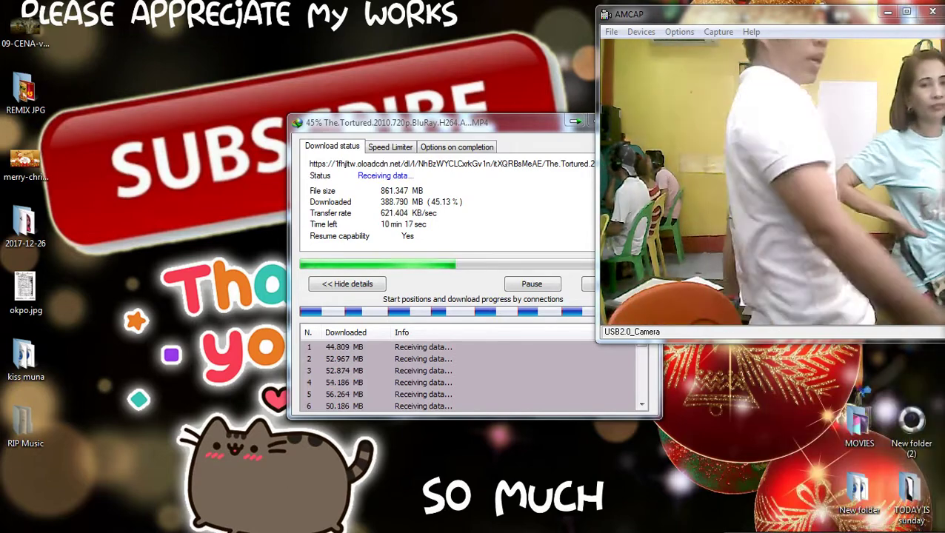
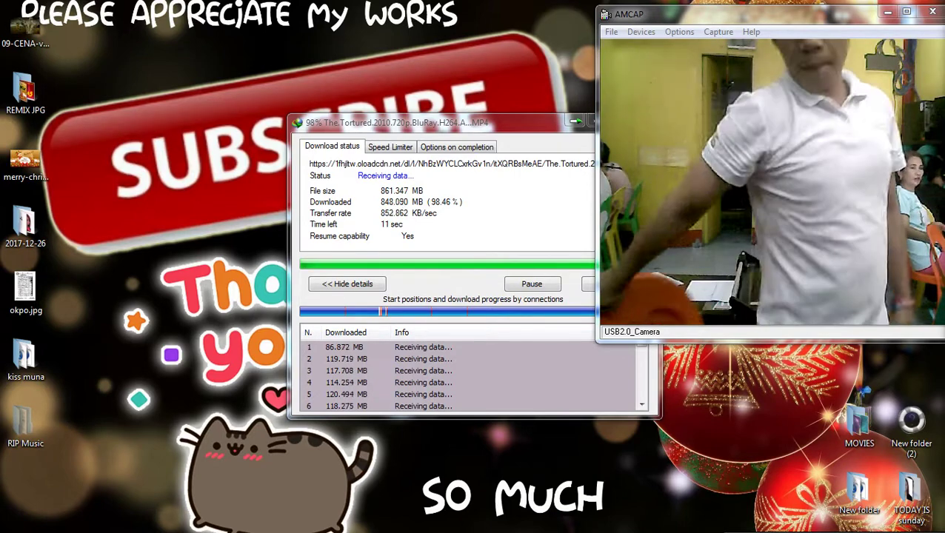
- Open the Computer drives window from the taskbar
key("super")
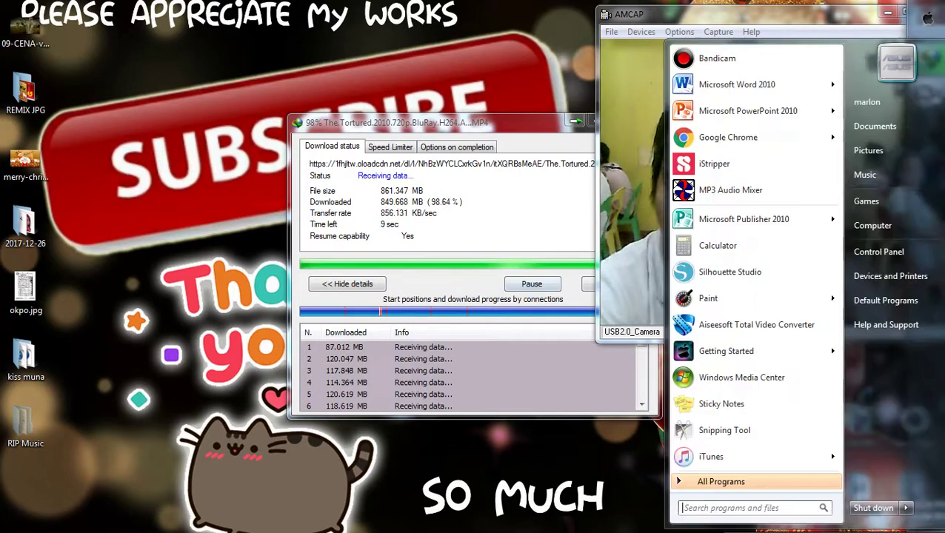
key("super")
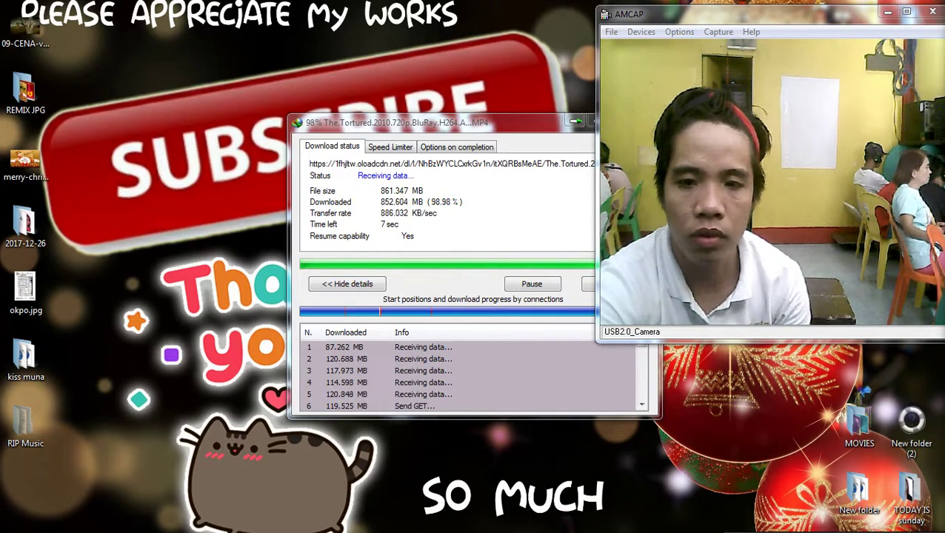
left_click(925, 16)
left_click(864, 156)
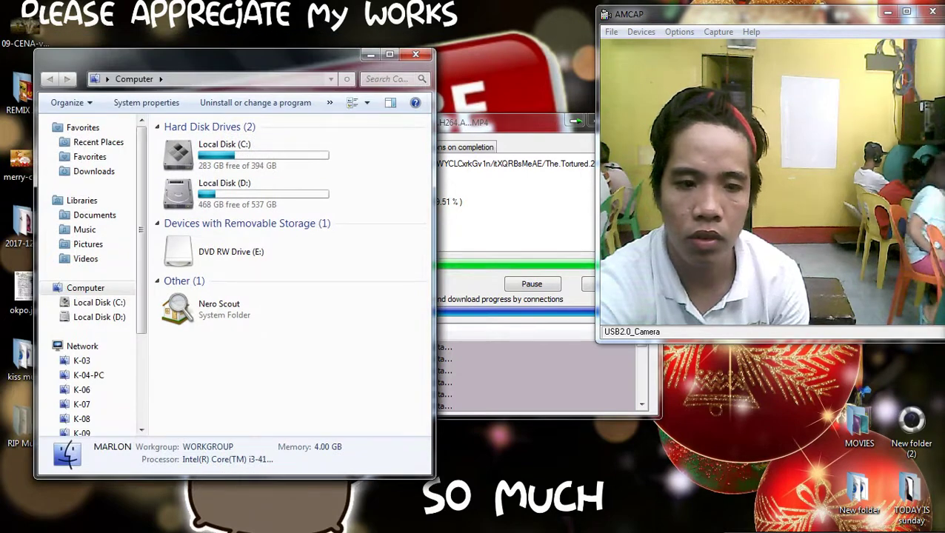
scroll(89, 274, "down", 2)
scroll(89, 274, "down", 1)
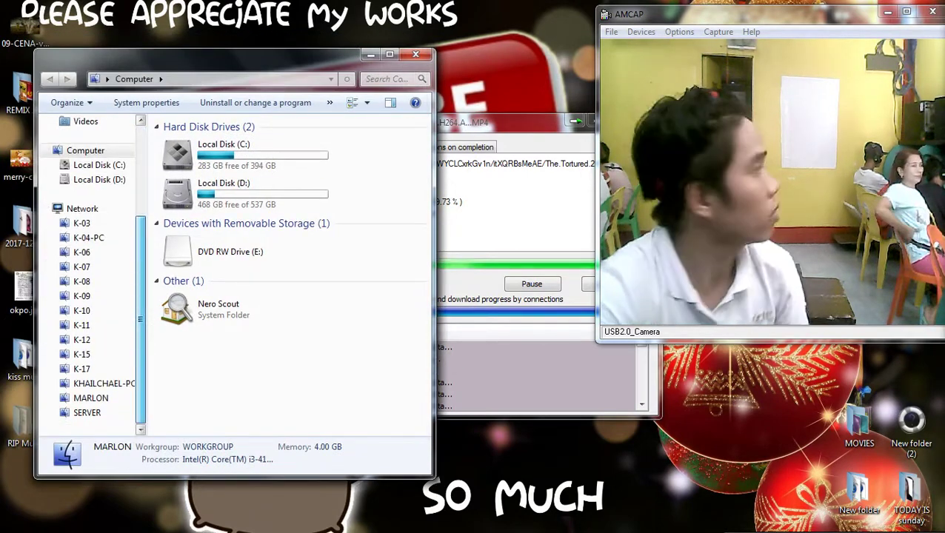
- Open the applicant's resume .docx from the Users share on network computer K-11
left_click(81, 325)
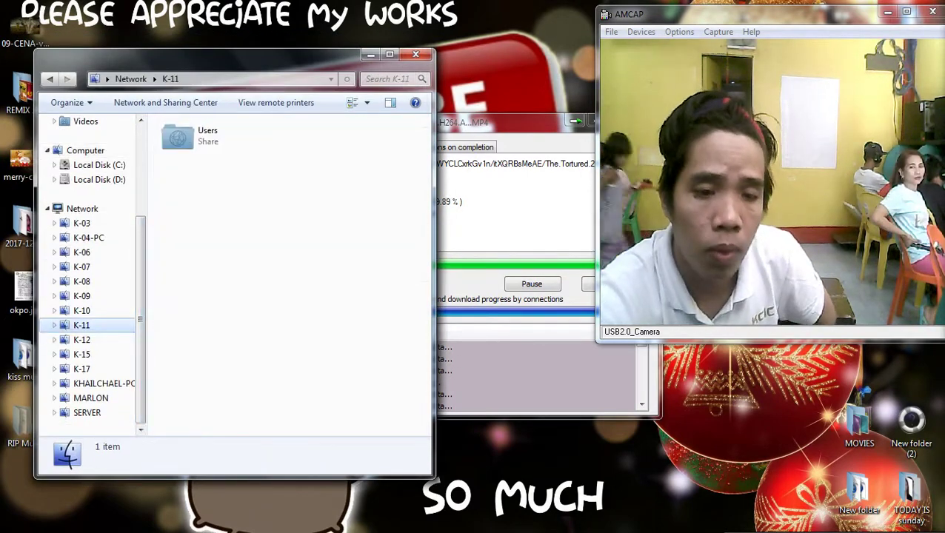
double_click(222, 137)
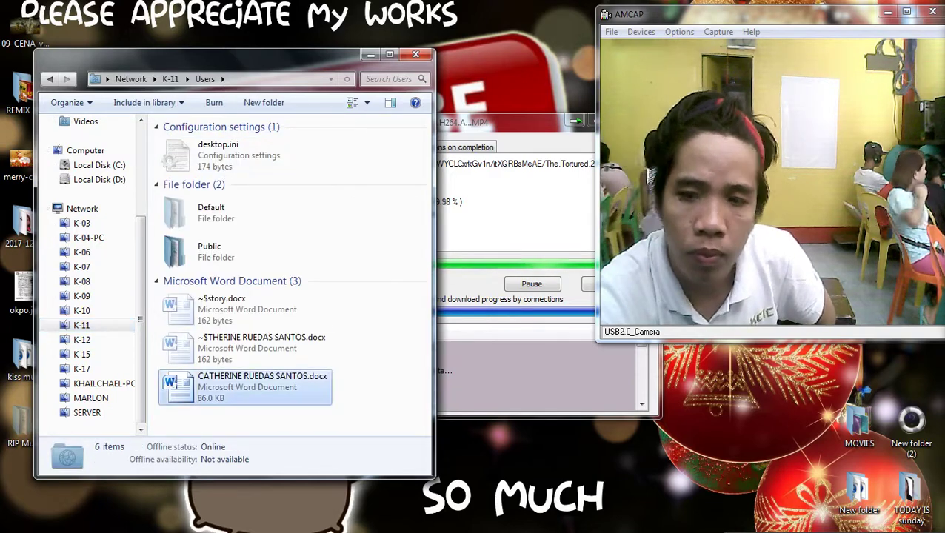
left_click(244, 385)
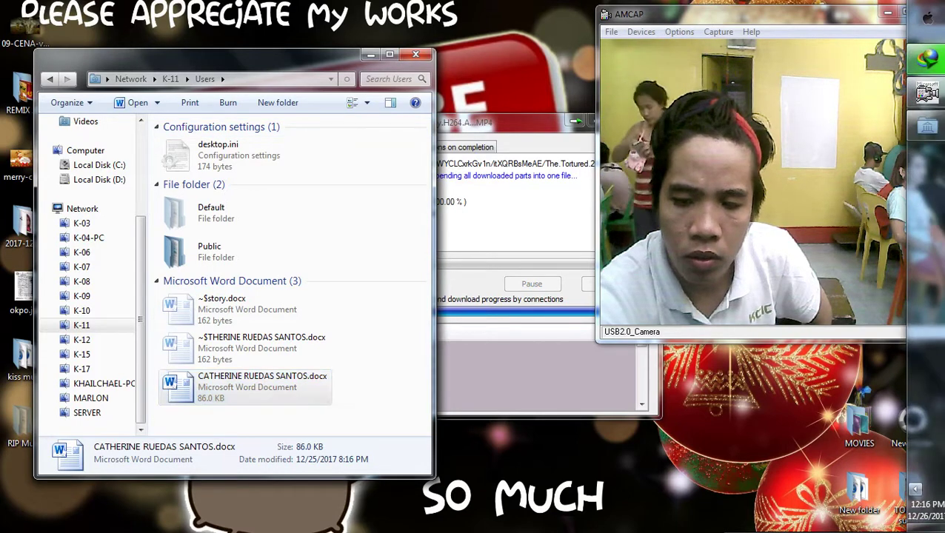
left_click(915, 490)
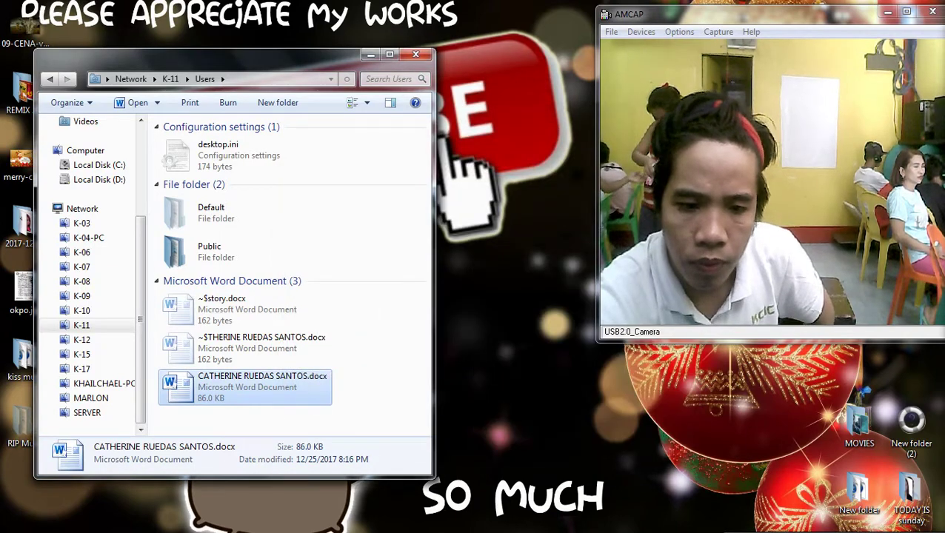
key("Return")
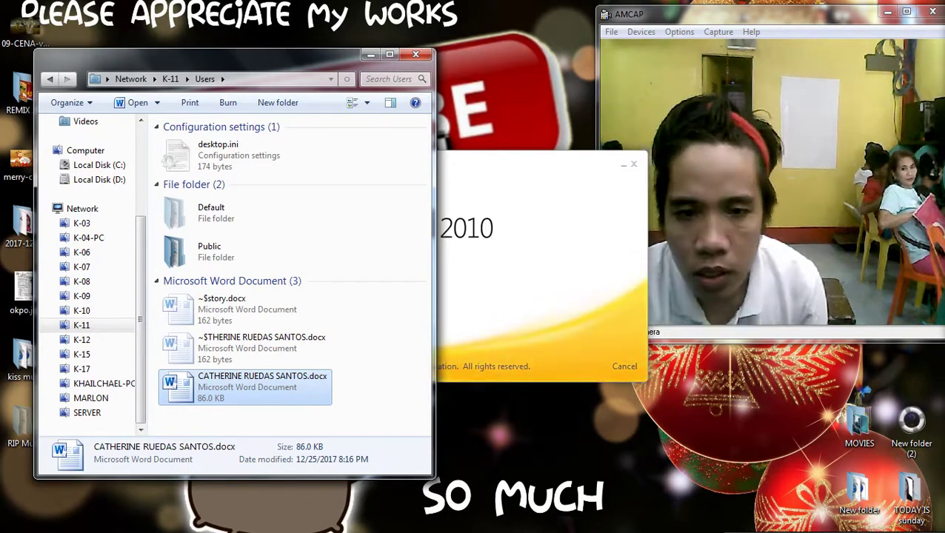
- Close the Explorer window and dismiss the Office activation warning
left_click(416, 54)
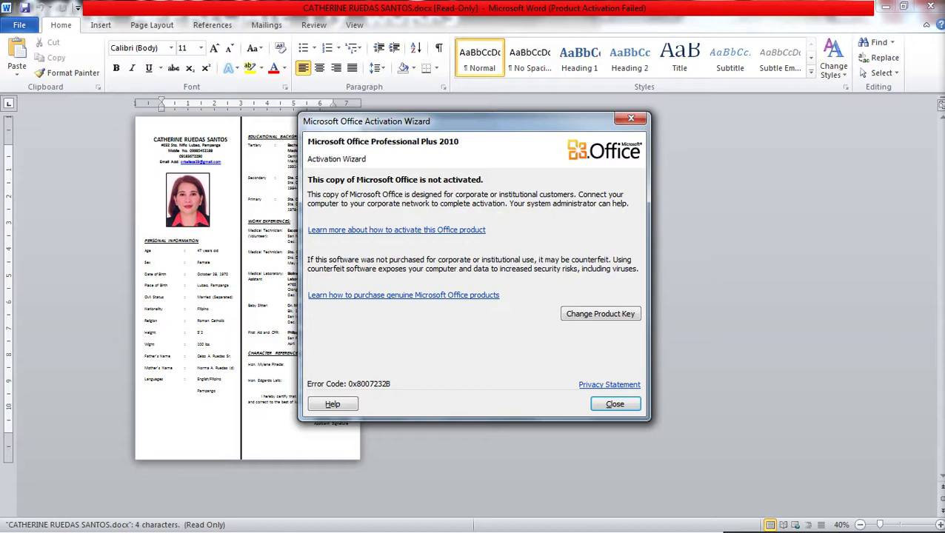
key("Return")
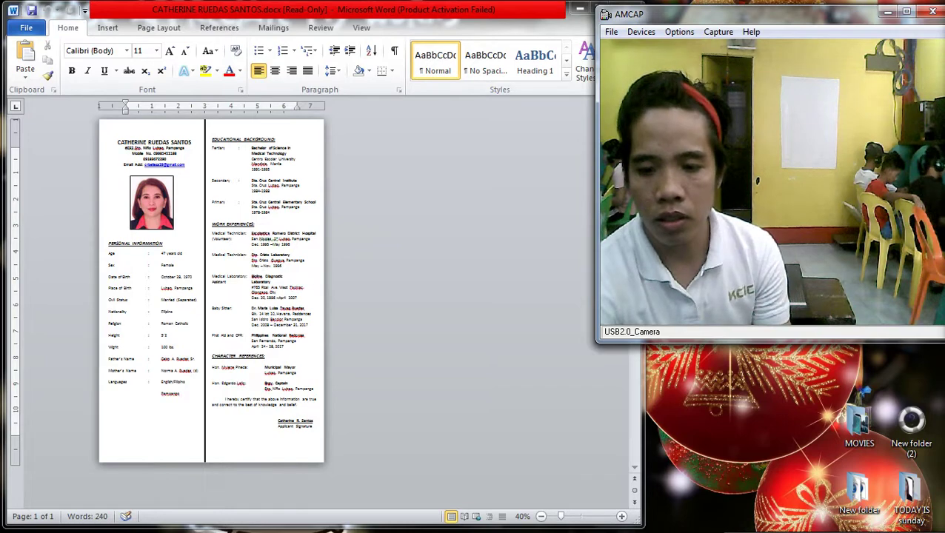
- Narrow the Word window and choose the networked EPSON T60 Series printer
left_click_drag(644, 496, 602, 498)
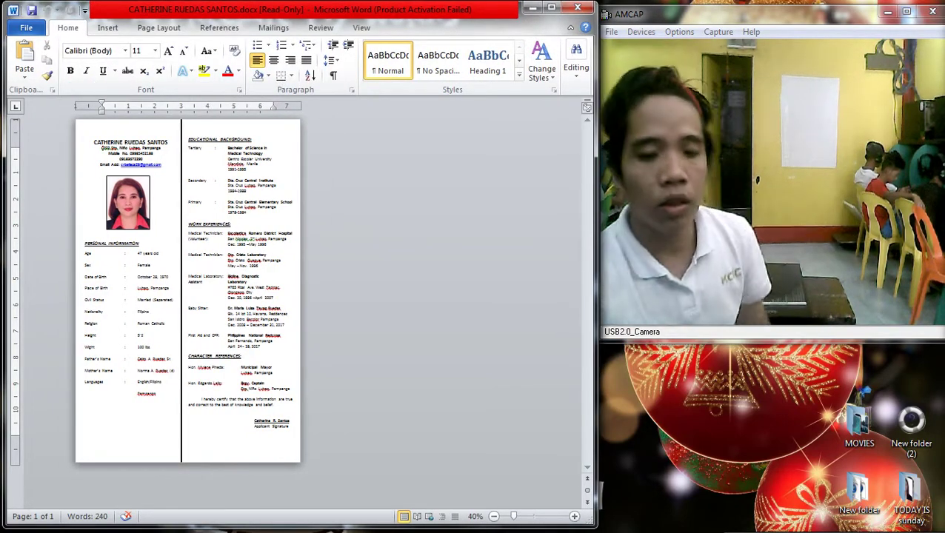
key("ctrl+p")
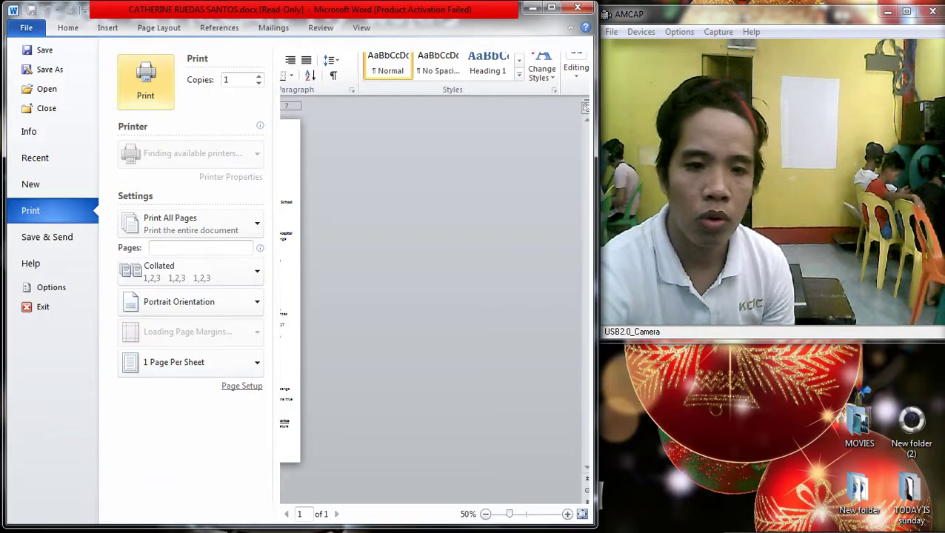
left_click(230, 177)
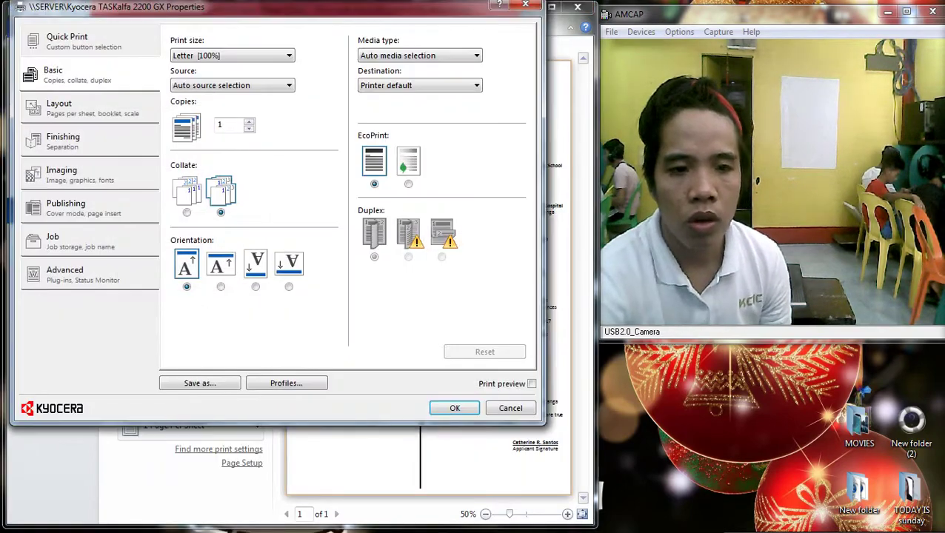
left_click(454, 407)
left_click(190, 154)
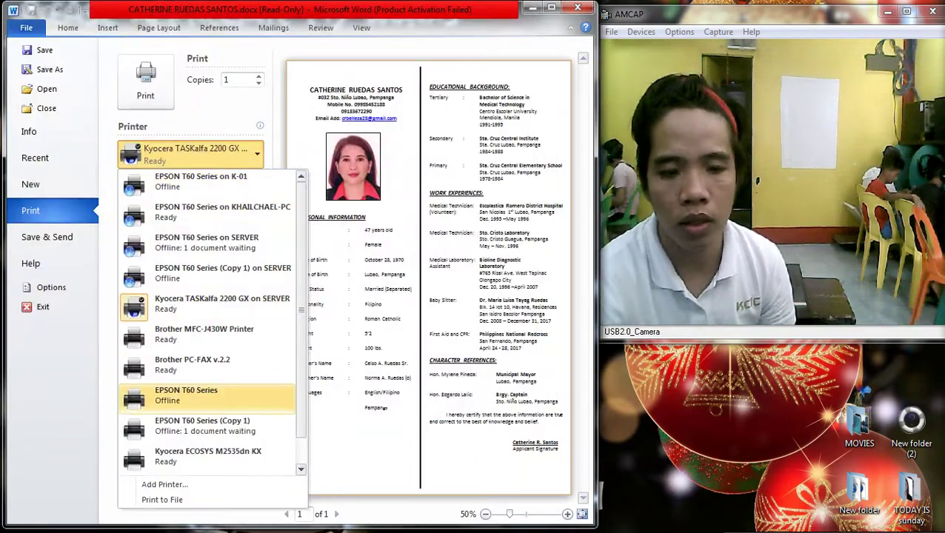
left_click(207, 211)
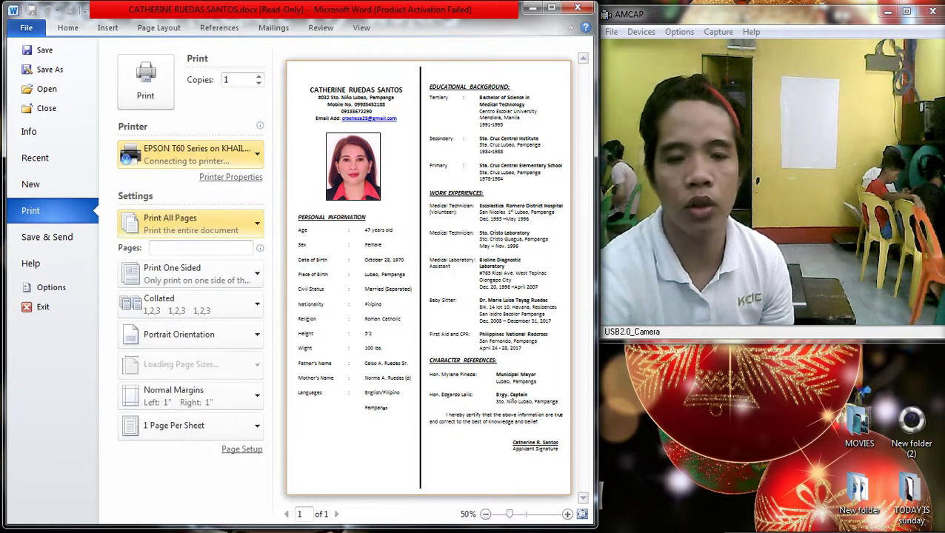
- Set the EPSON properties to Best Photo quality on Letter paper
left_click(231, 177)
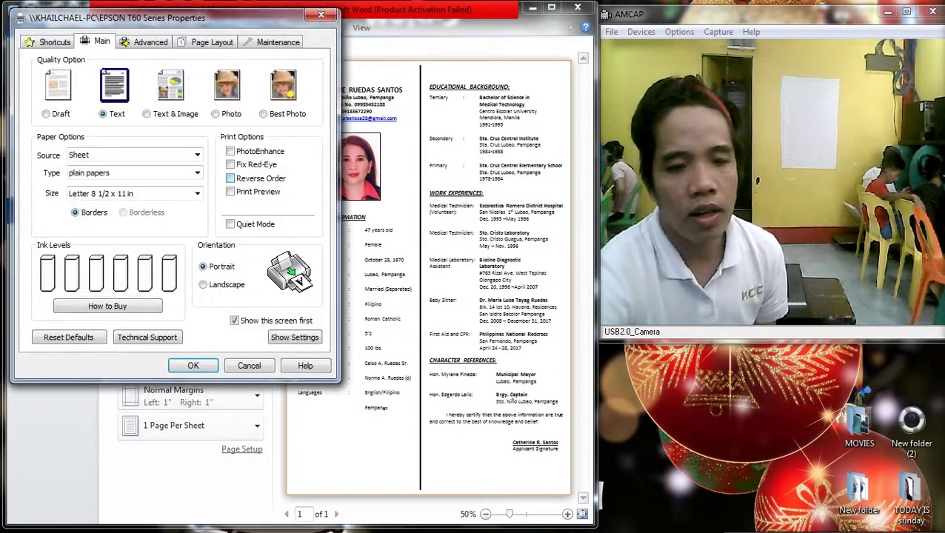
left_click(283, 84)
left_click(197, 193)
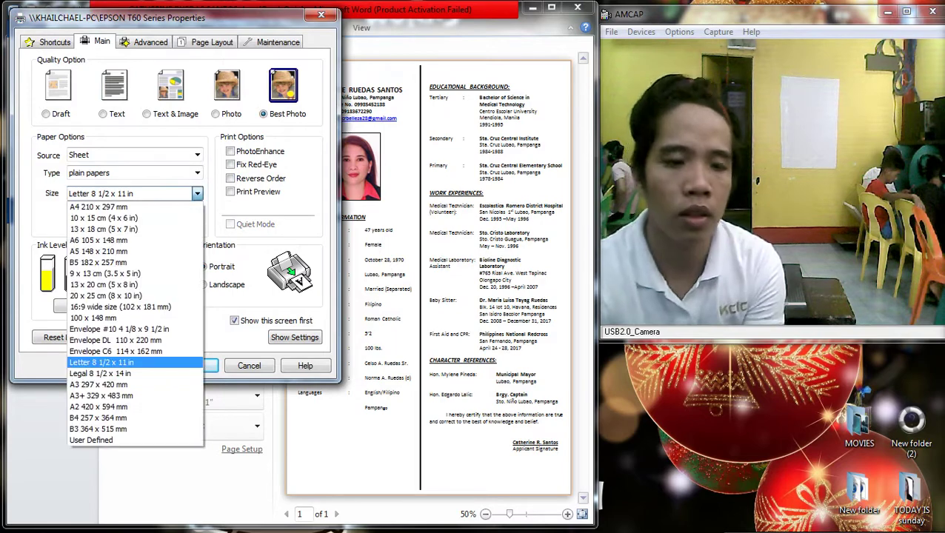
left_click(102, 362)
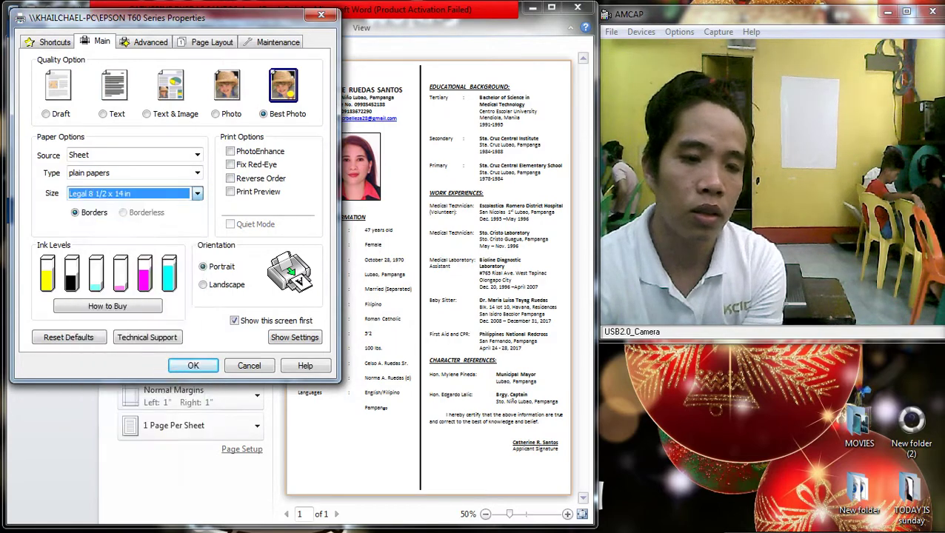
left_click(185, 365)
- Print three copies of the resume on Epson Matte paper
left_click(259, 76)
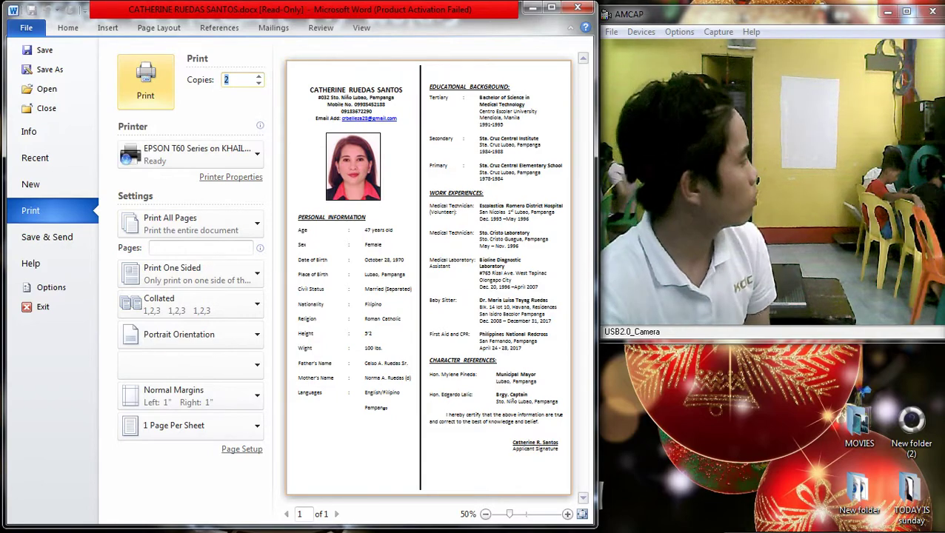
left_click(259, 76)
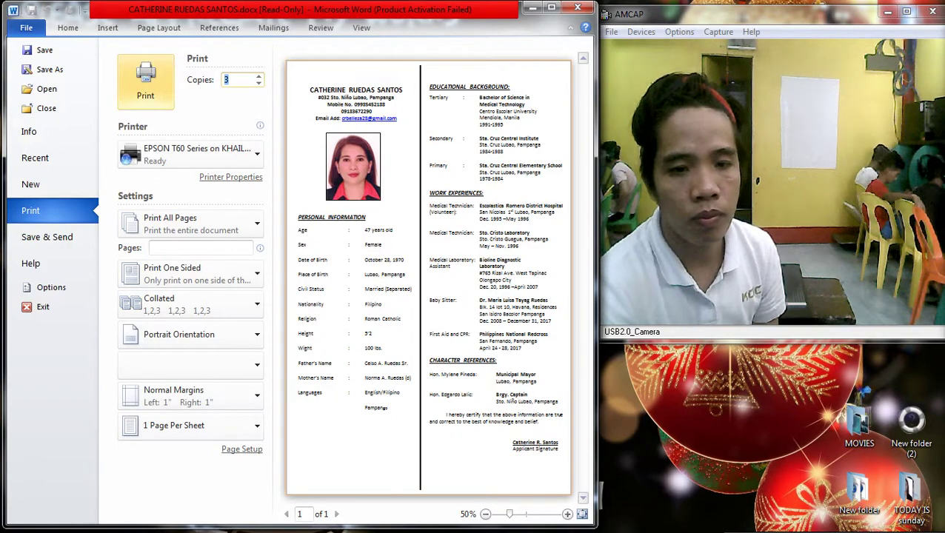
left_click(230, 177)
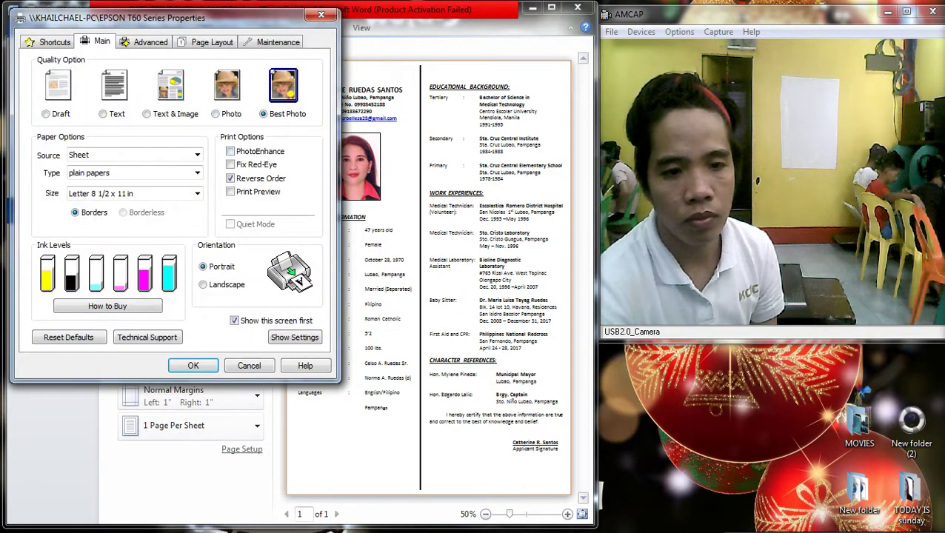
left_click(145, 42)
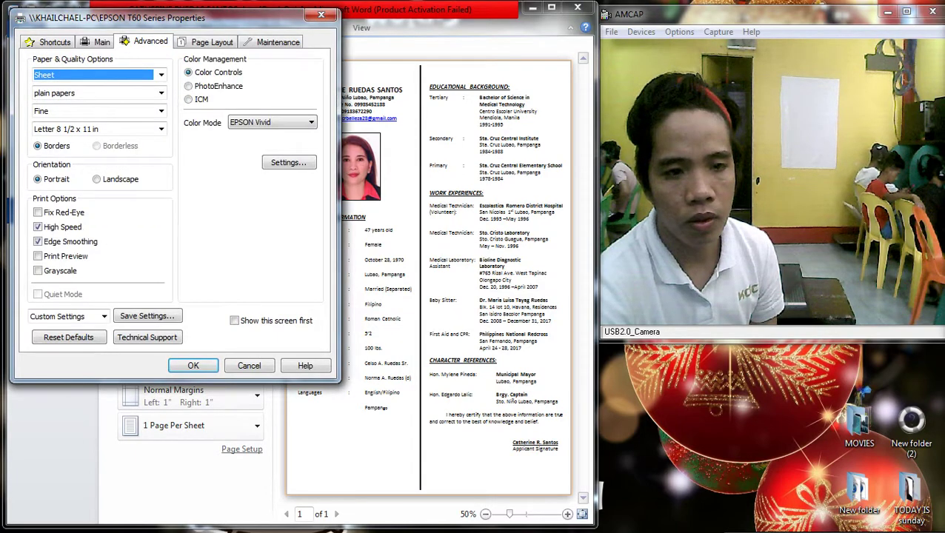
left_click(98, 41)
left_click(194, 173)
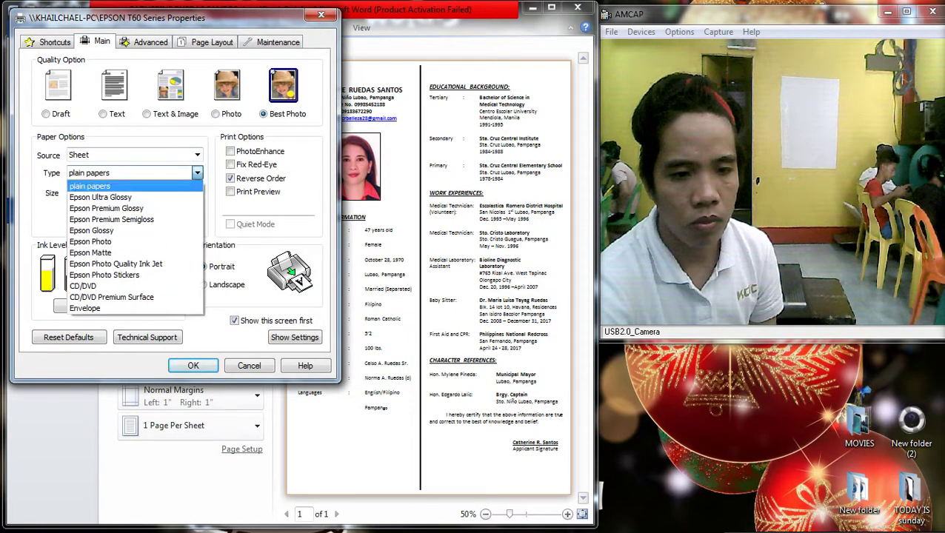
left_click(90, 252)
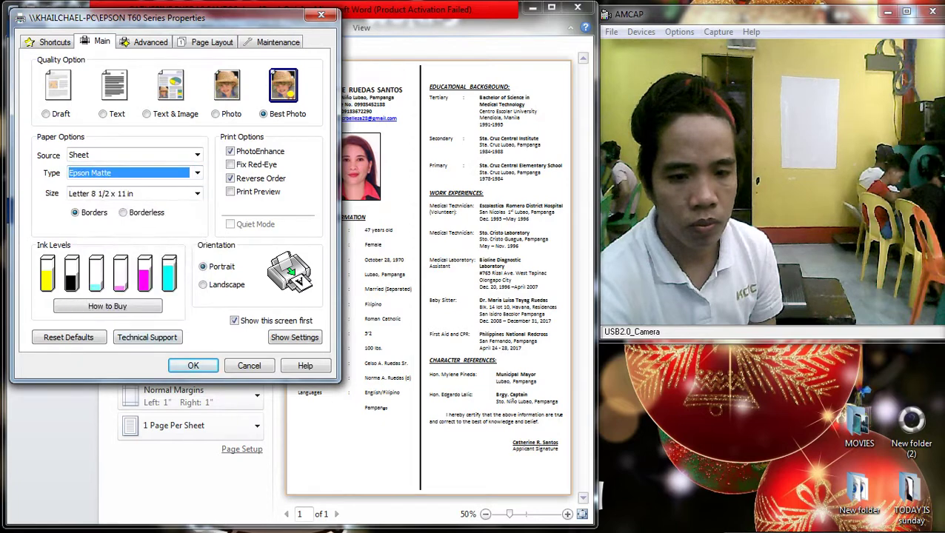
left_click(193, 365)
left_click(145, 74)
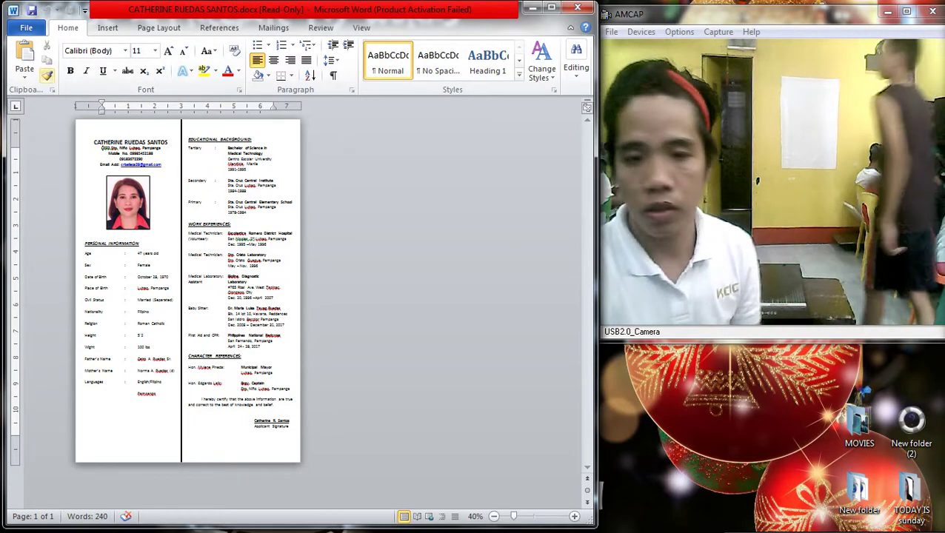
- Switch from Word to the Windows Explorer Computer window
key("alt+Tab")
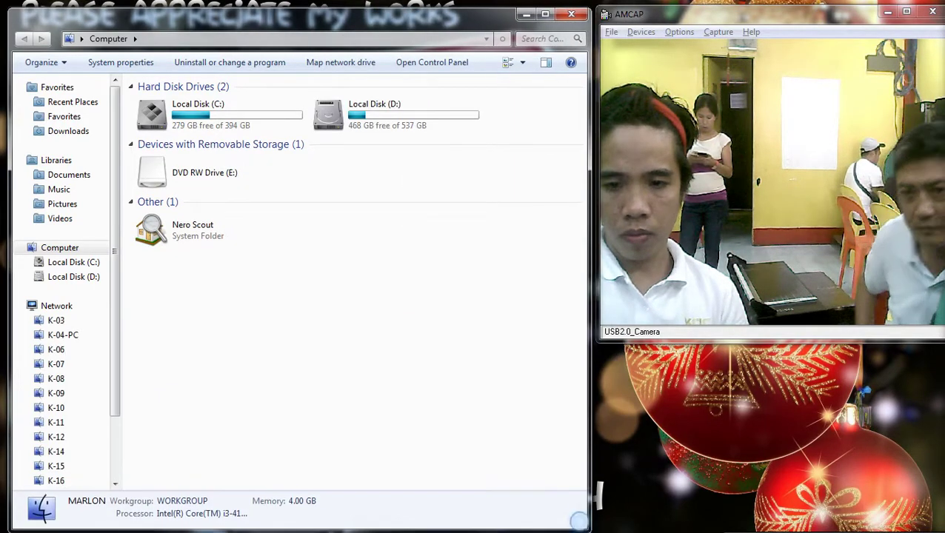
- Browse to the Desktop and select the TODAY IS saturday folder
left_click(135, 31)
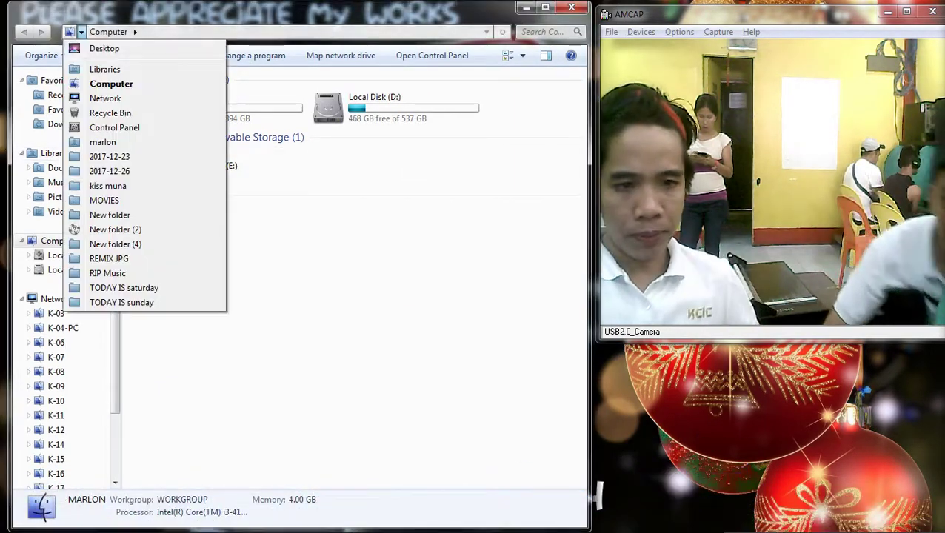
left_click(95, 48)
left_click(507, 407)
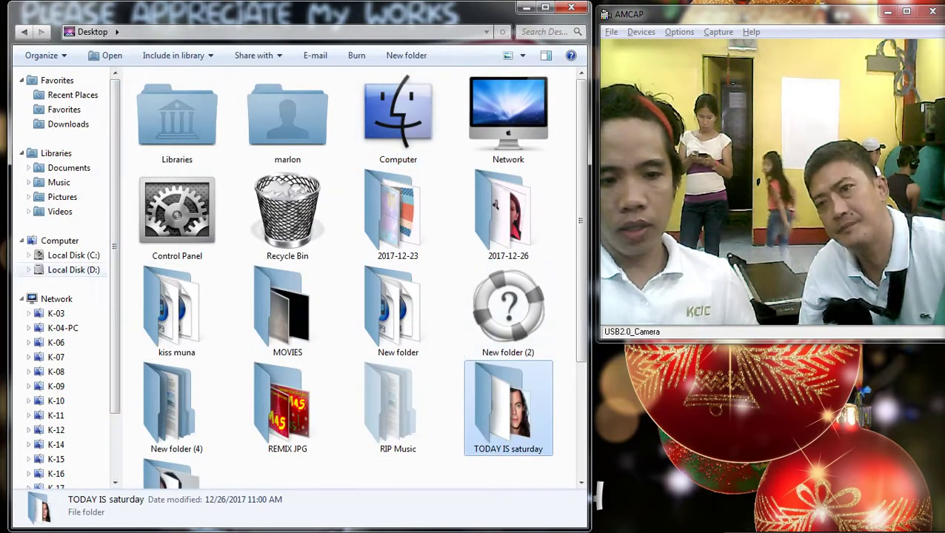
- Open New folder (7) in the SERVER Users share to view 001–004.BMP
scroll(63, 333, "down", 3)
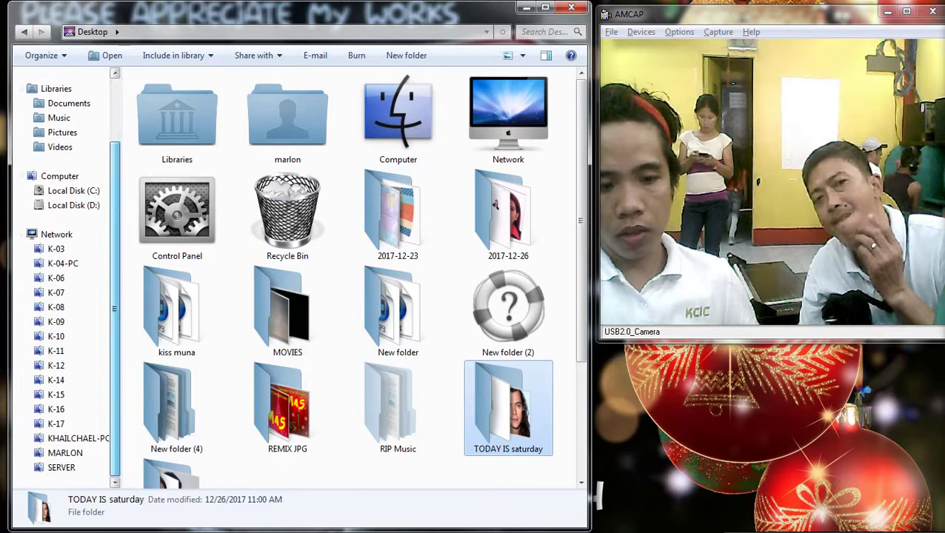
left_click(61, 438)
double_click(182, 205)
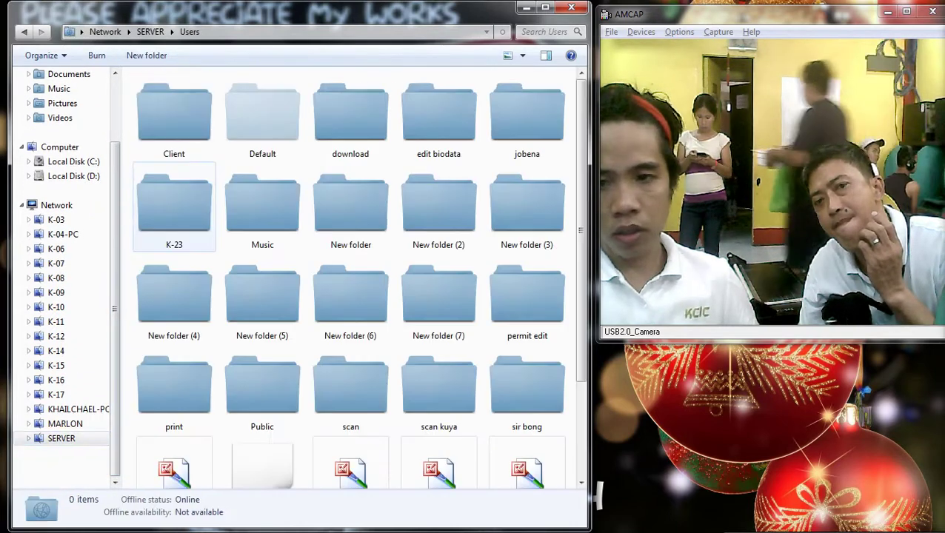
scroll(348, 351, "down", 3)
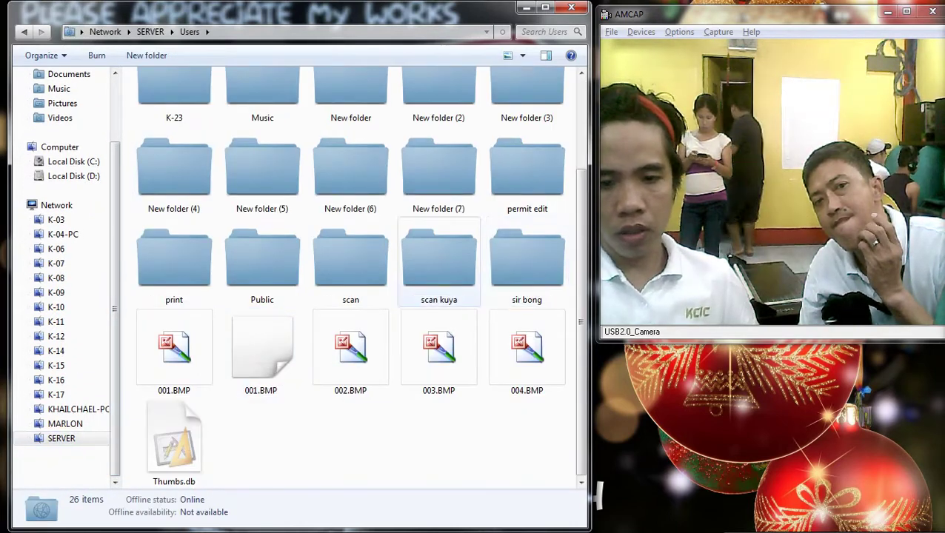
scroll(438, 266, "up", 3)
double_click(439, 296)
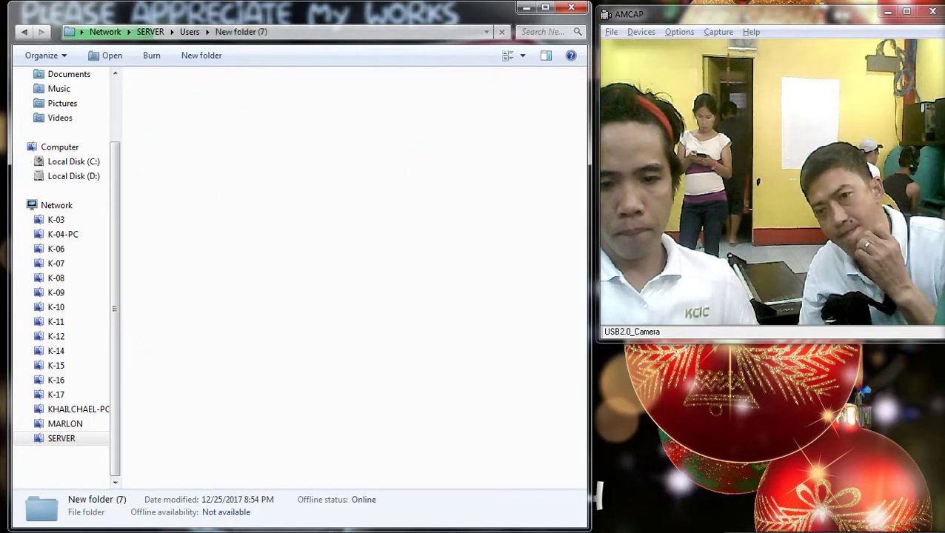
right_click(263, 186)
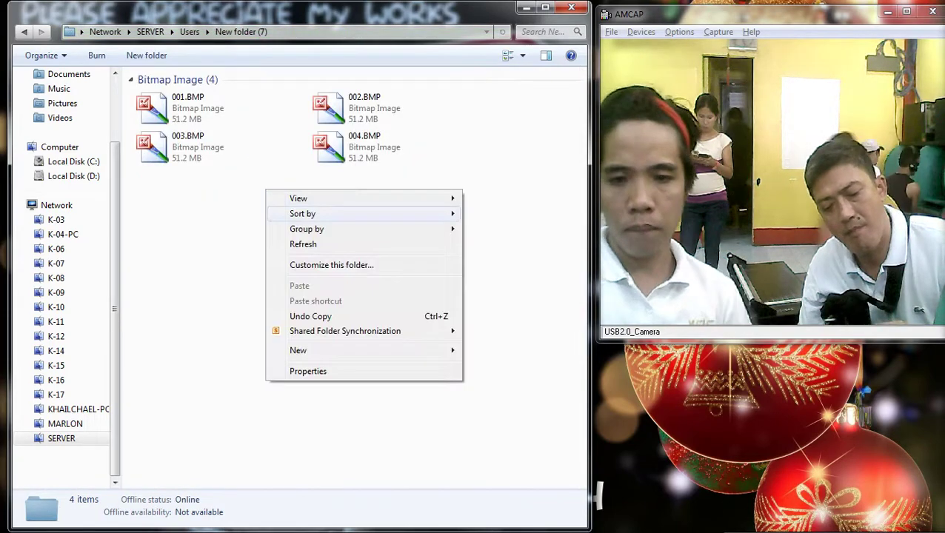
key("Escape")
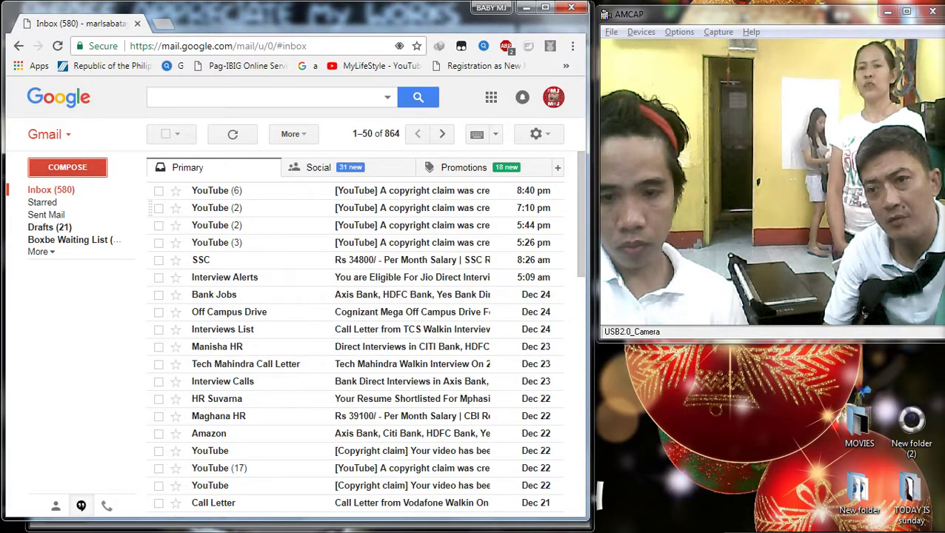
- Start a new Gmail message and attach 001–004.jpg from the Desktop pas folder
key("c")
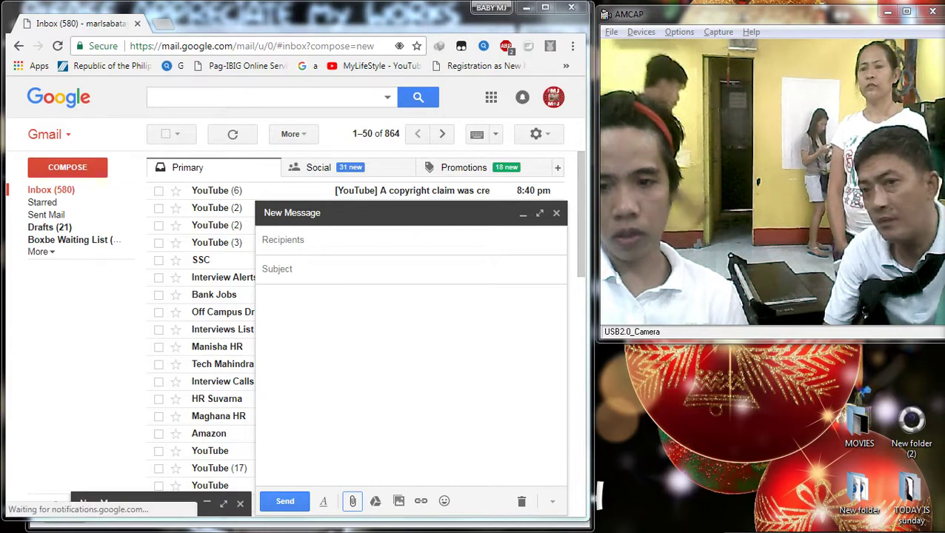
left_click(352, 501)
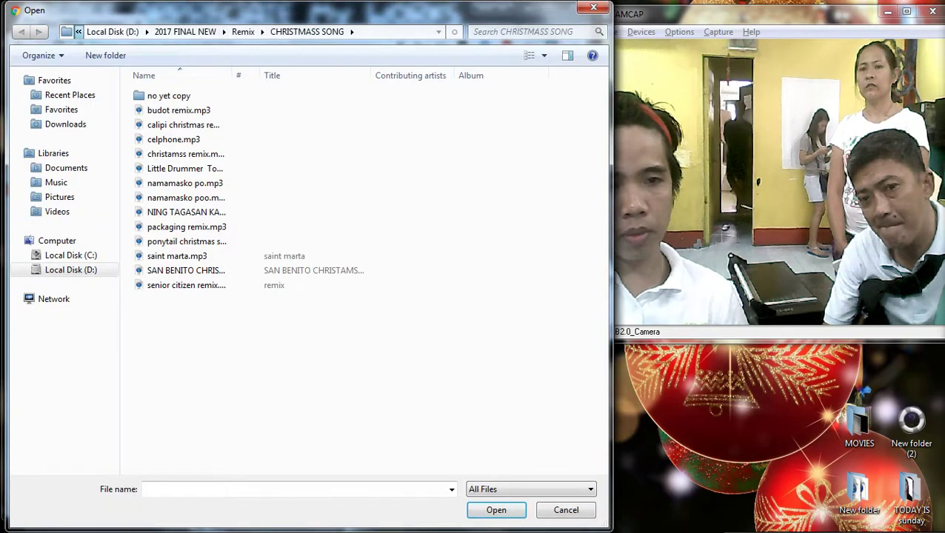
left_click(78, 31)
left_click(85, 63)
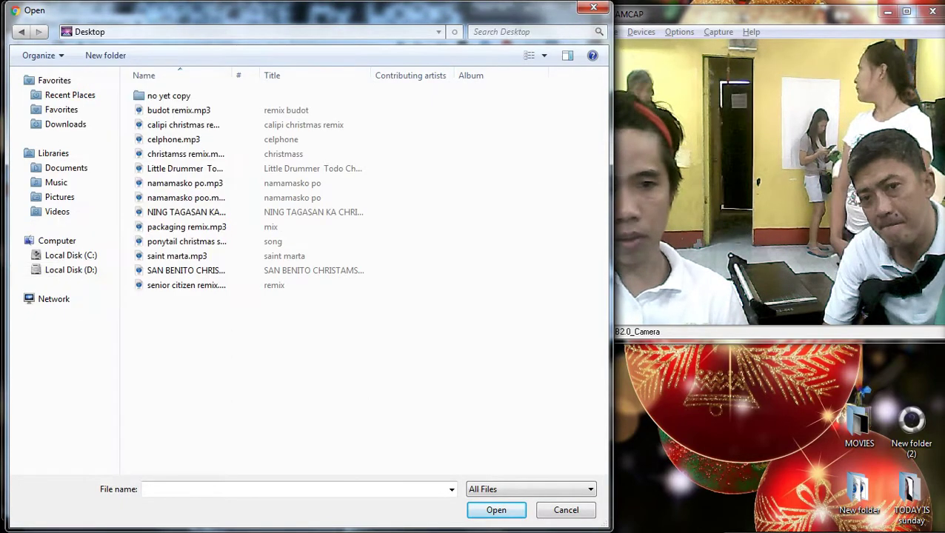
left_click(352, 281)
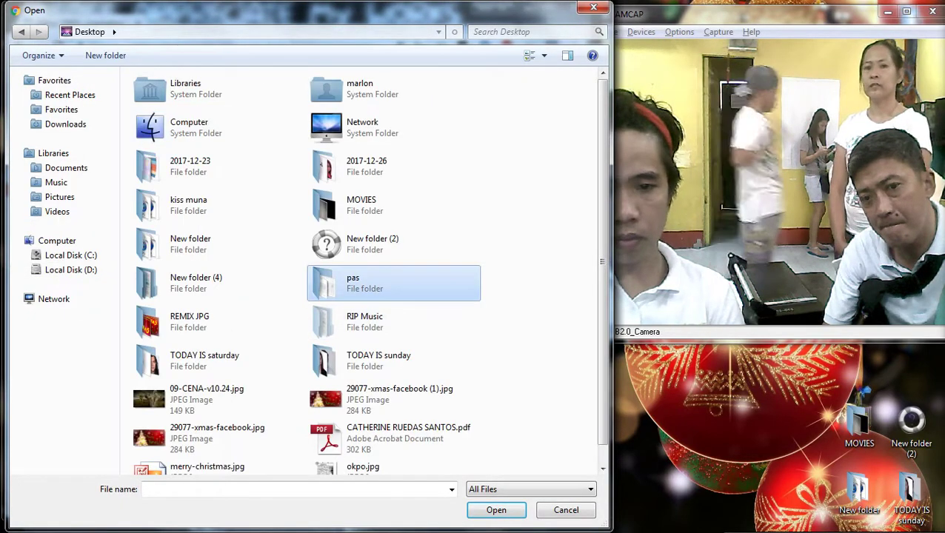
double_click(353, 282)
key("Escape")
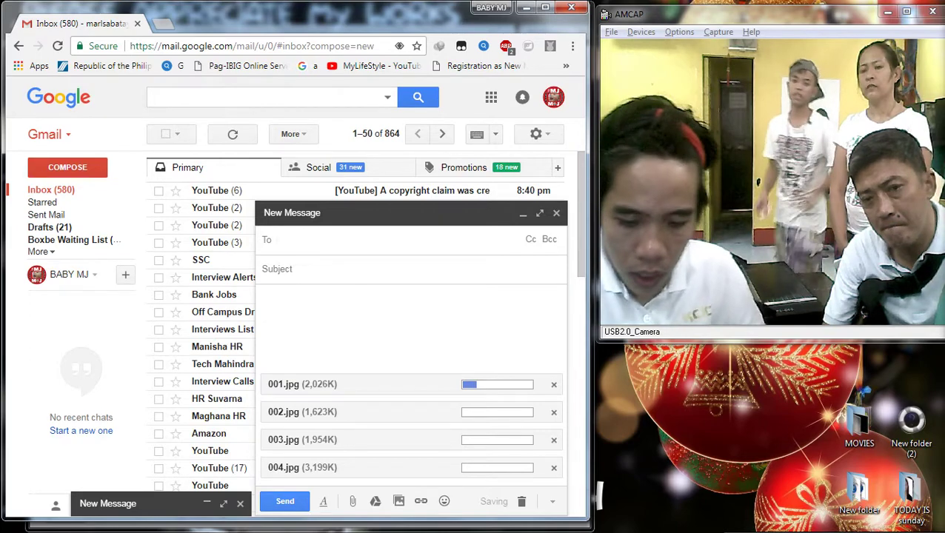
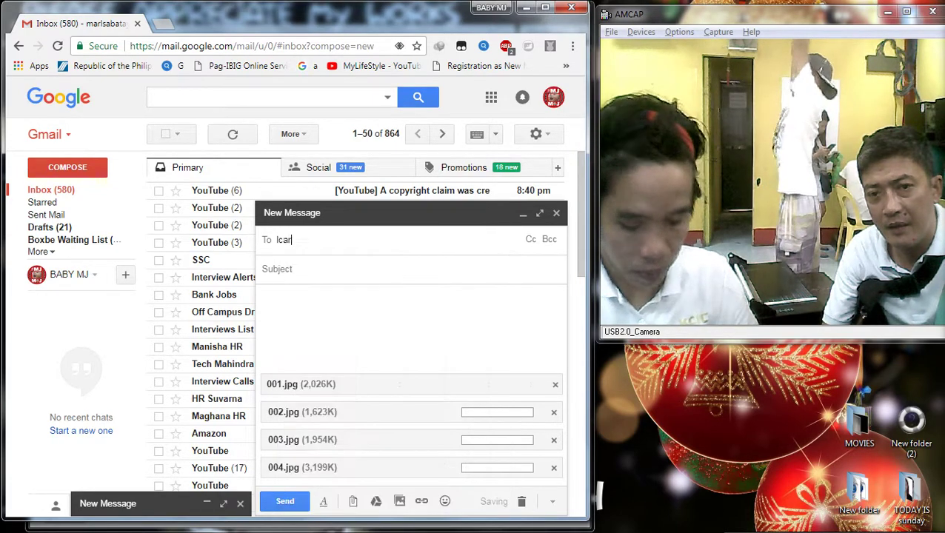
- Enter the recipient's e-mail address and send the DTR Summary Bataan message
key("ctrl+a")
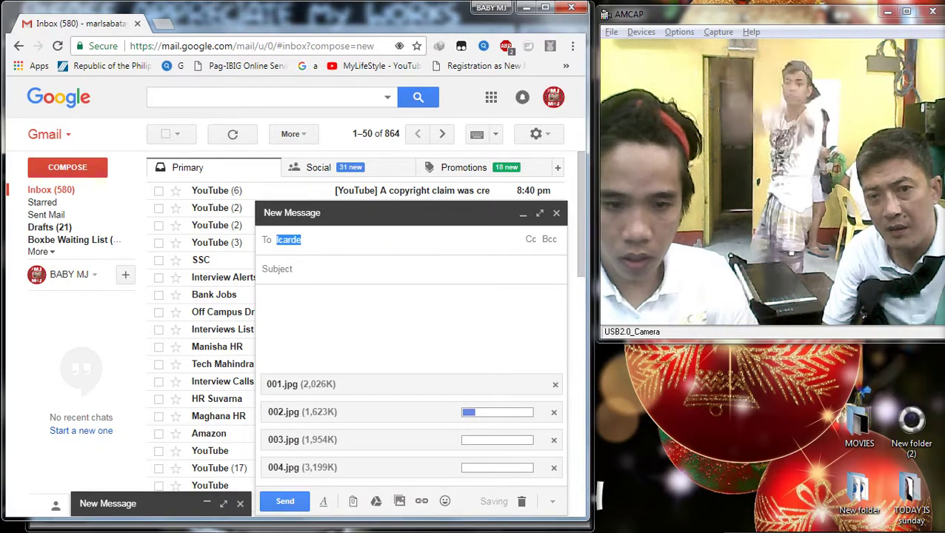
key("BackSpace")
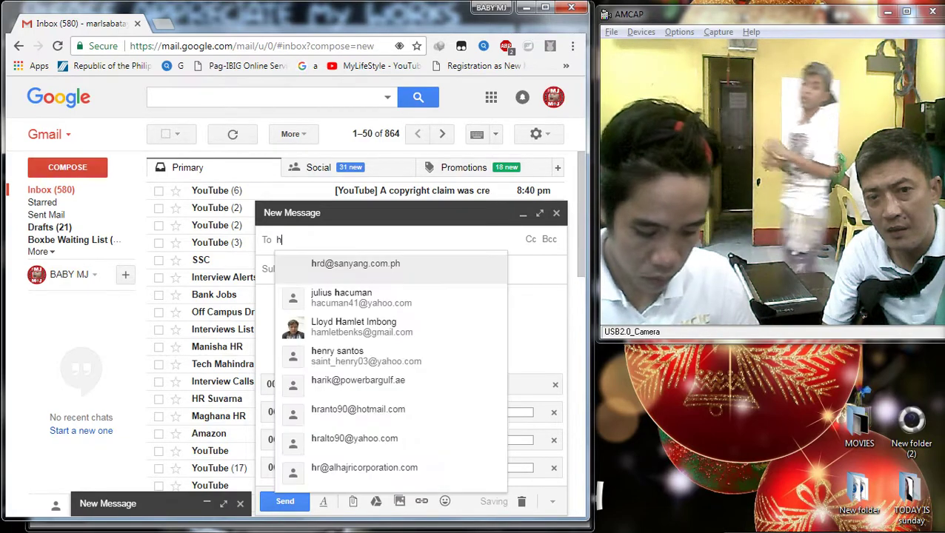
key("BackSpace")
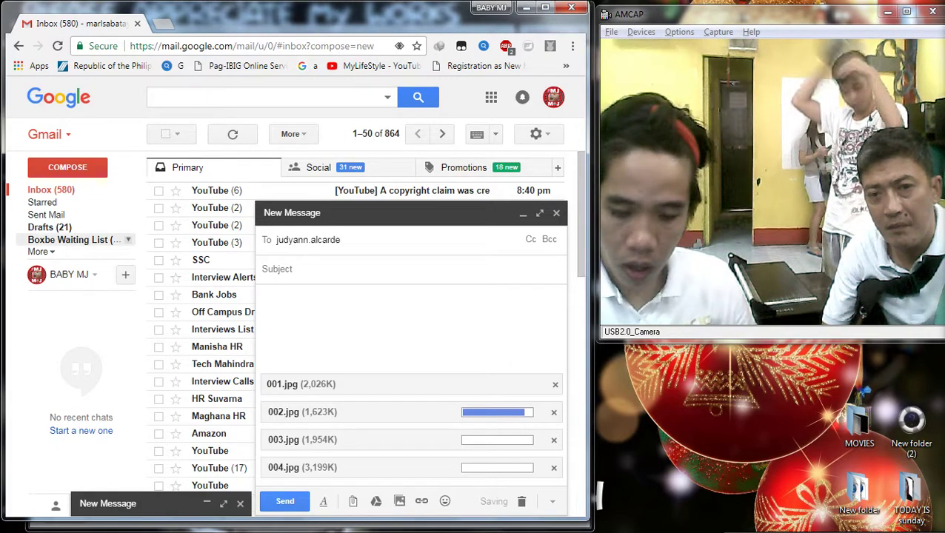
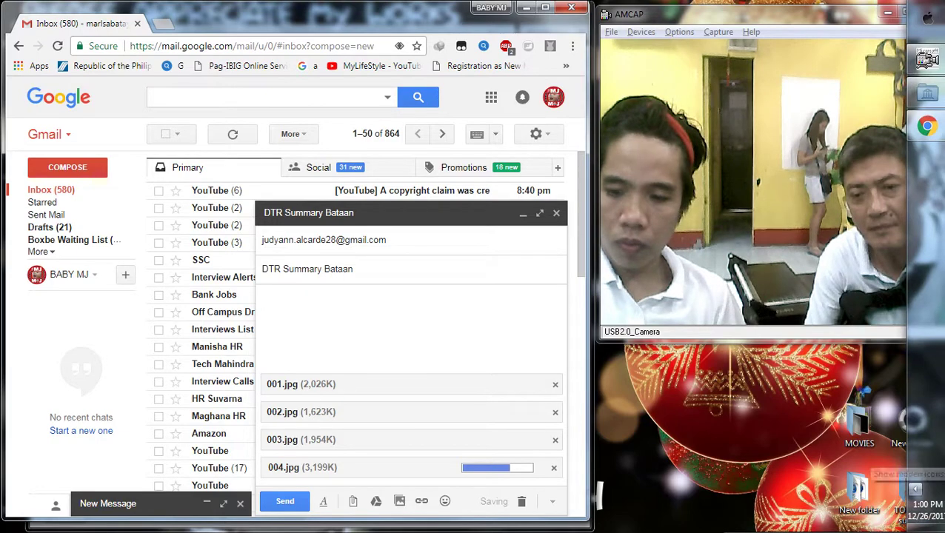
left_click(915, 488)
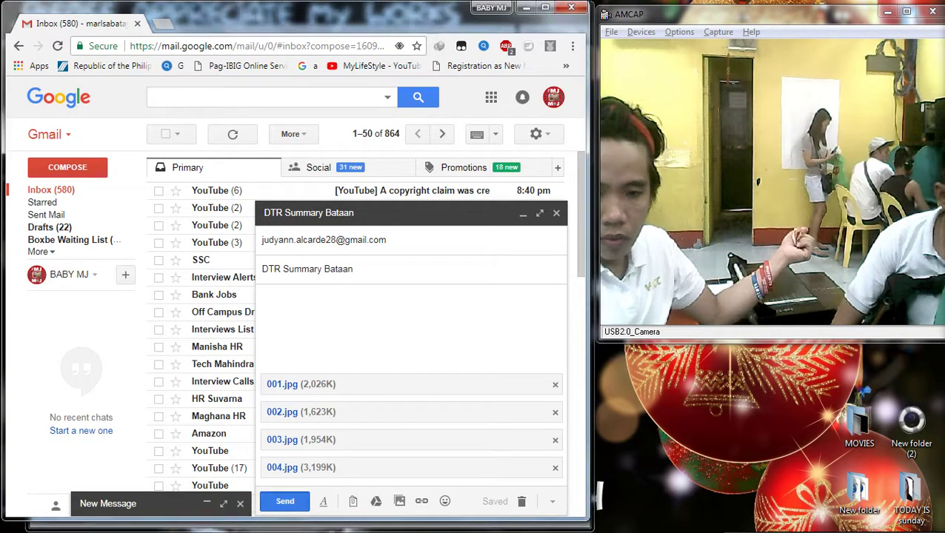
key("ctrl+Return")
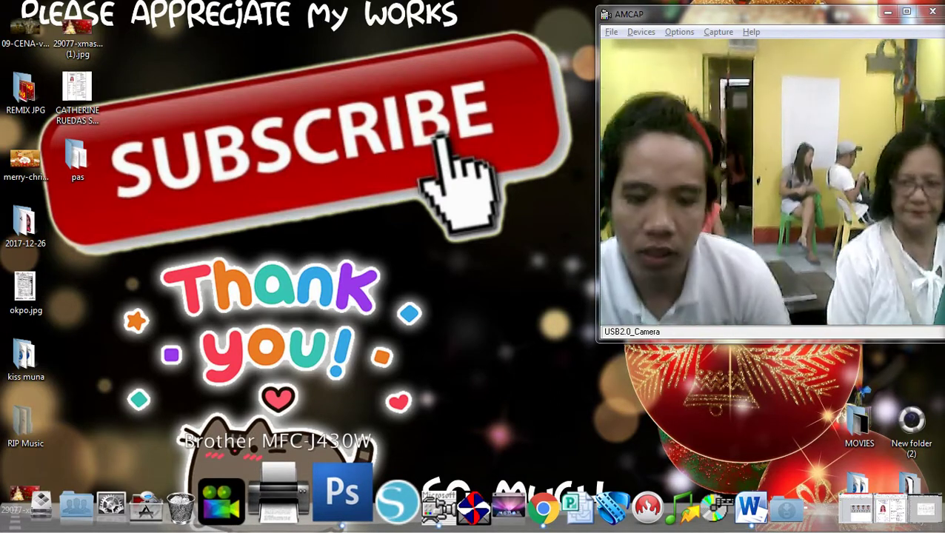
- Start a new scan from the Brother MFC-J430W printer icon in the dock
right_click(397, 202)
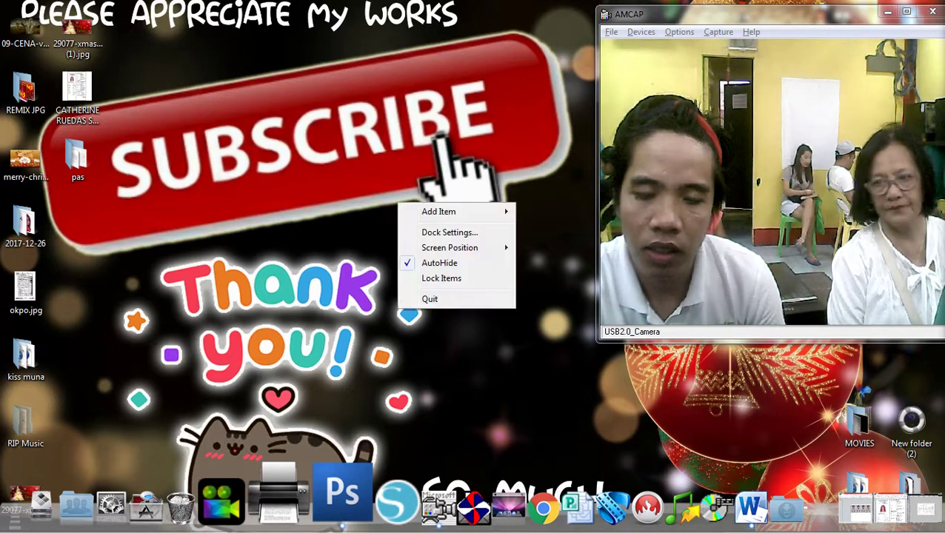
key("Escape")
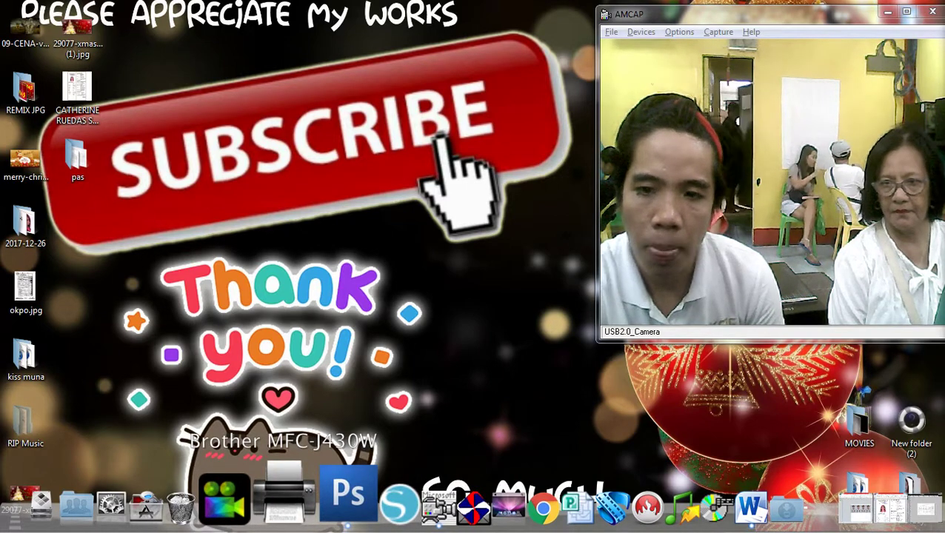
right_click(301, 495)
left_click(343, 398)
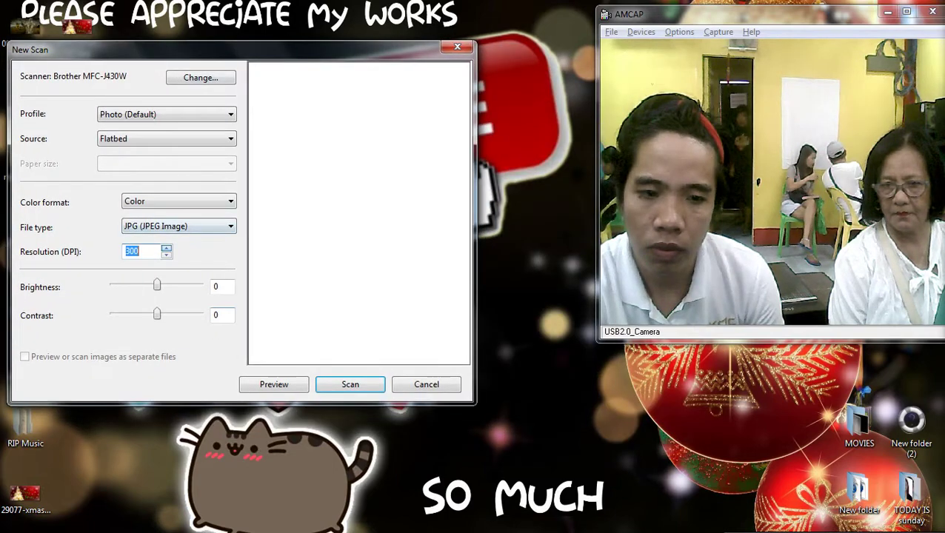
- Preview and scan the cropped portrait photo, then import it as 004.jpg
key("Return")
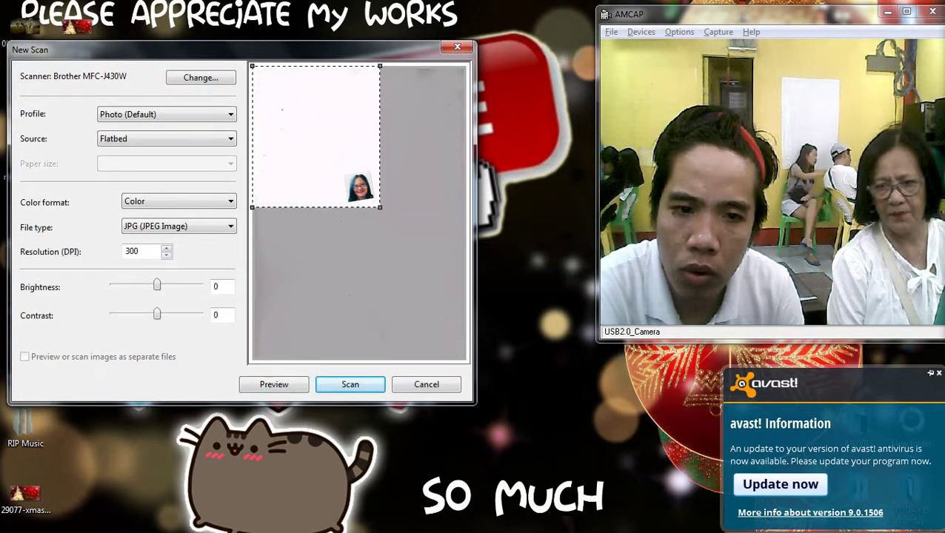
key("Return")
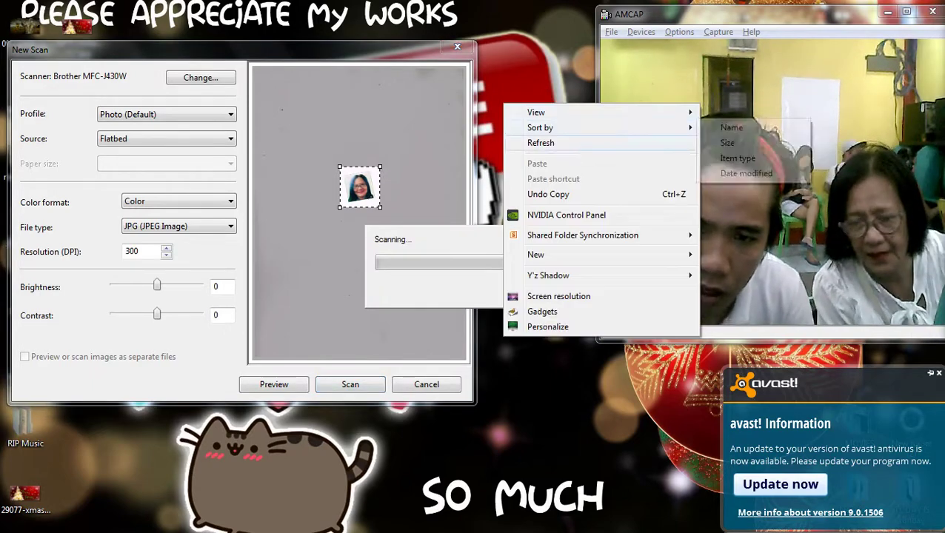
right_click(531, 104)
left_click(569, 141)
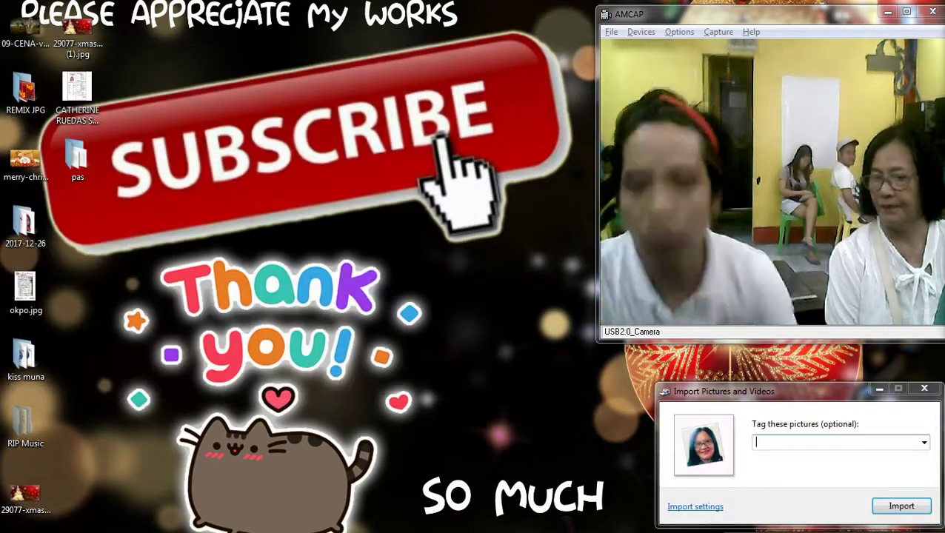
key("Return")
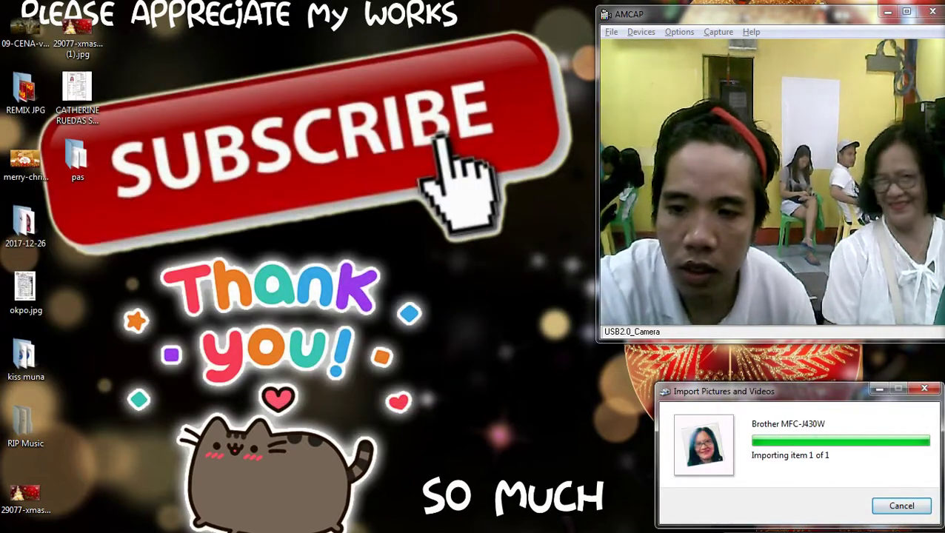
- Switch to Photoshop CS3 and move its restored window higher on screen
key("alt+Tab")
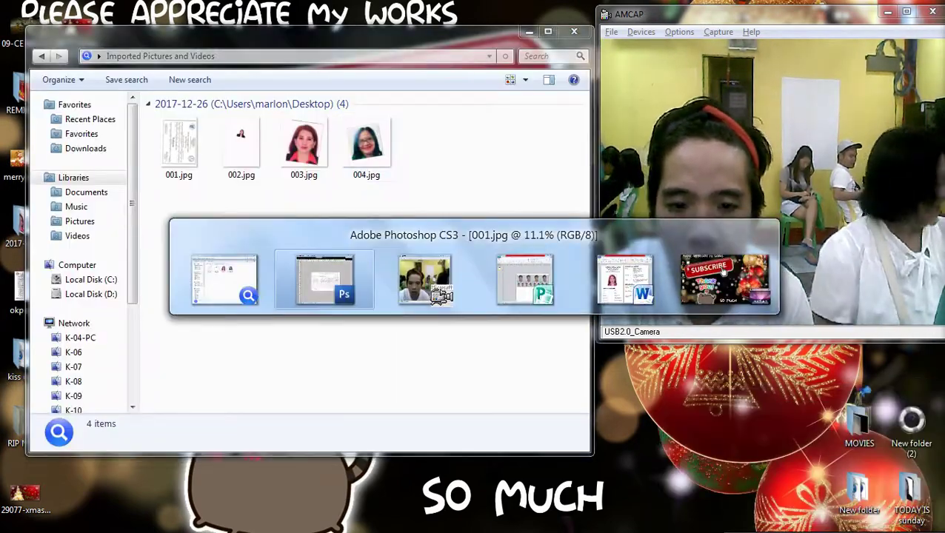
key("super+Down")
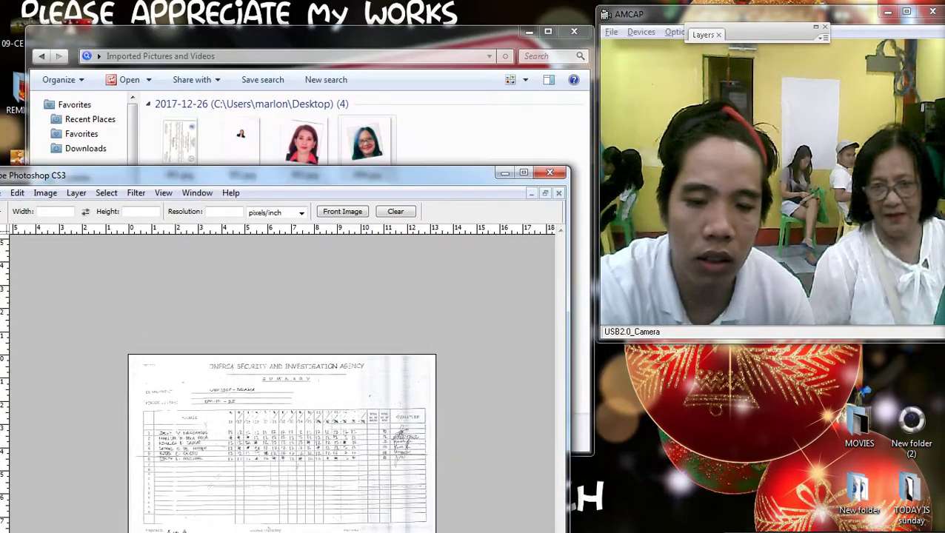
left_click_drag(222, 174, 263, 14)
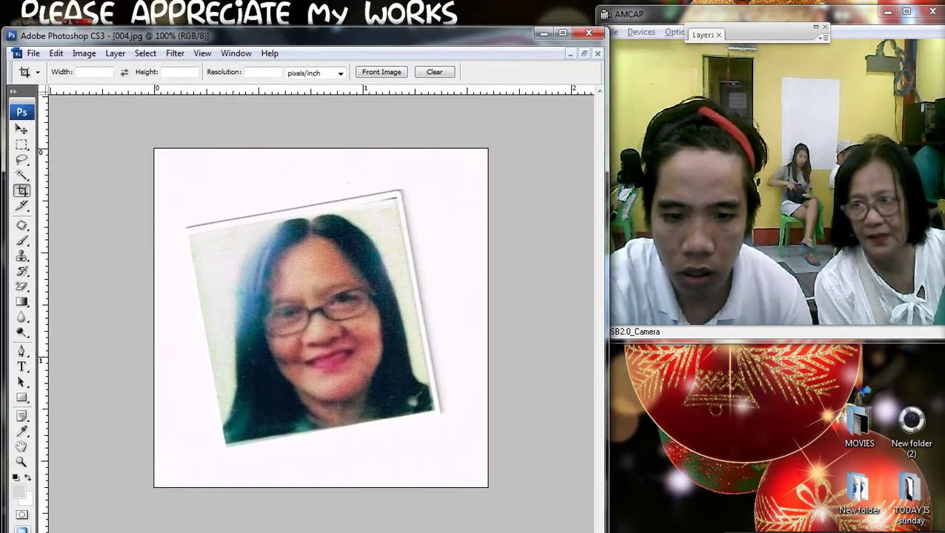
- Rotate the whole scan about 9.9° to straighten the ID photo
key("ctrl+0")
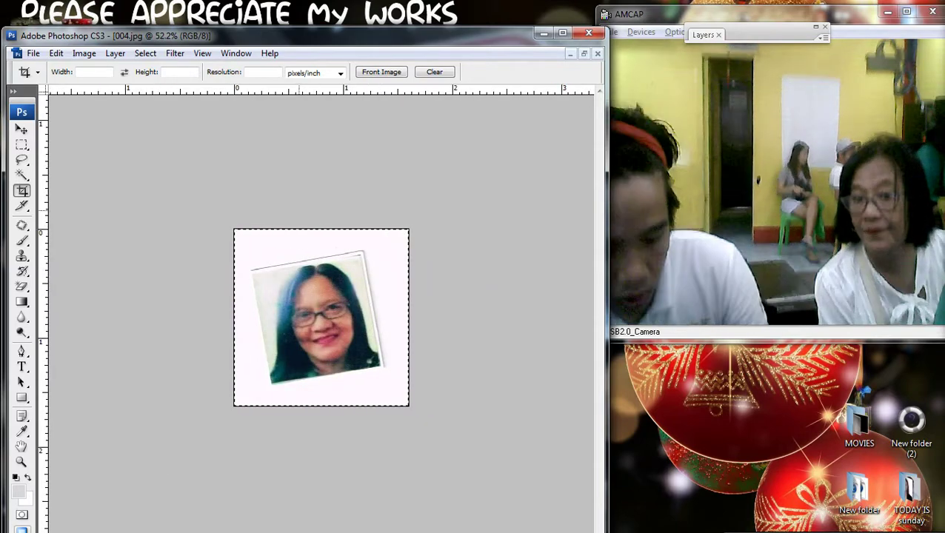
key("ctrl+a")
key("ctrl+t")
left_click_drag(463, 459, 437, 481)
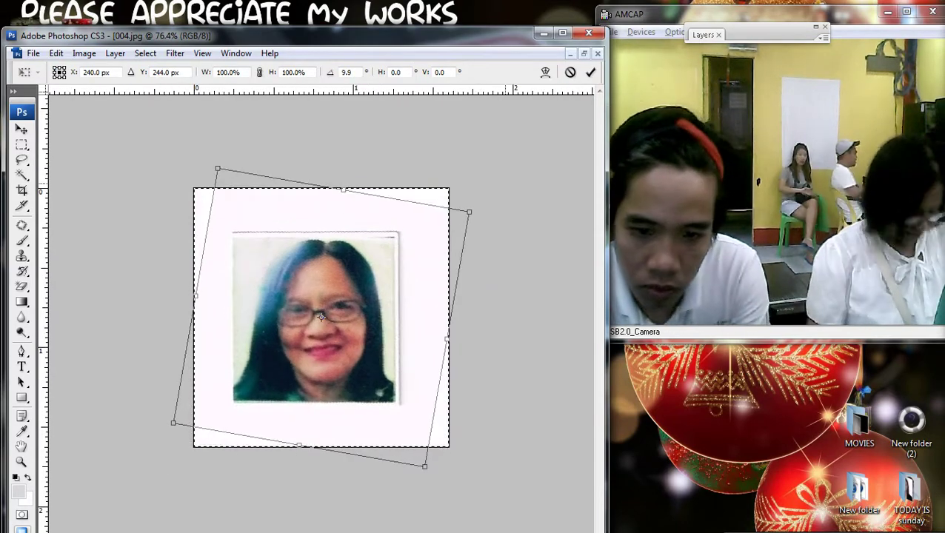
key("Return")
- Crop the image to just the portrait, removing the white scan border
key("c")
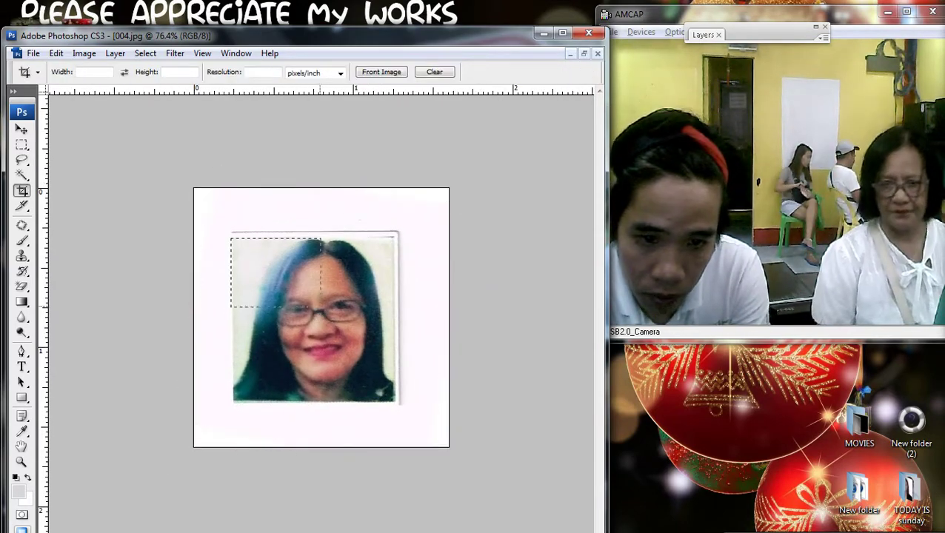
key("Return")
key("ctrl+0")
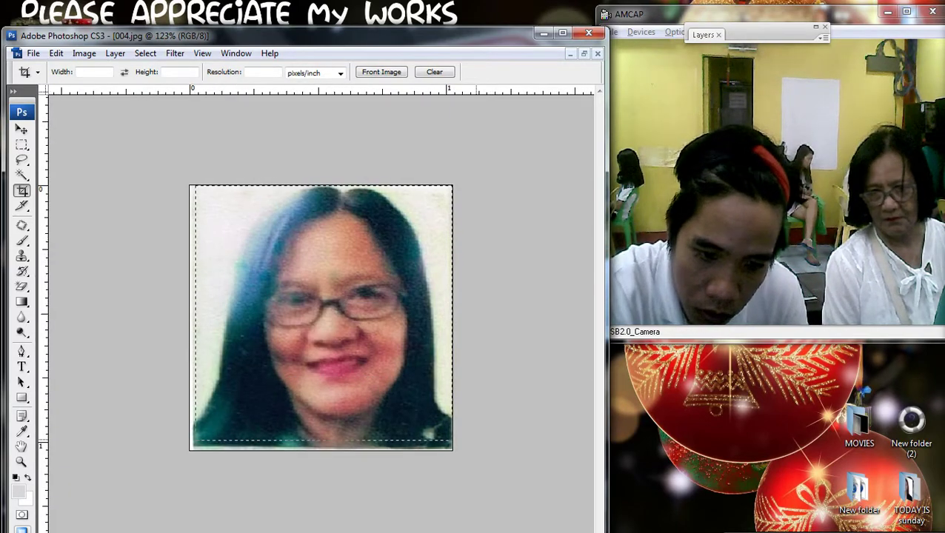
left_click_drag(194, 185, 452, 444)
key("Left")
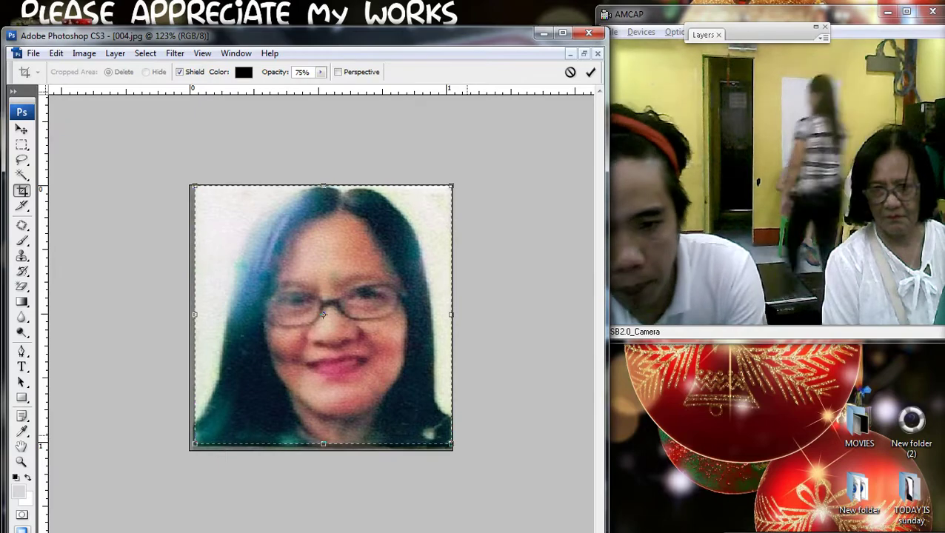
key("Return")
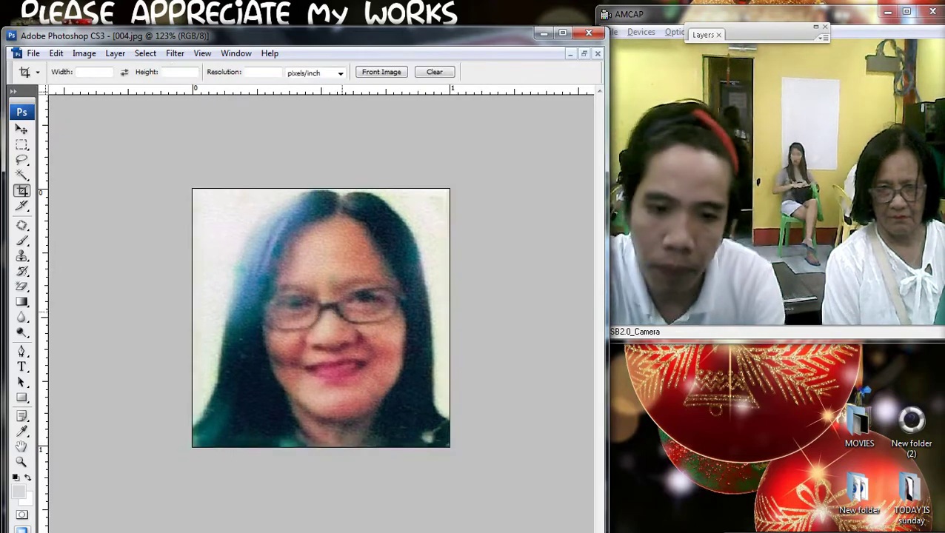
key("ctrl+minus")
key("ctrl+0")
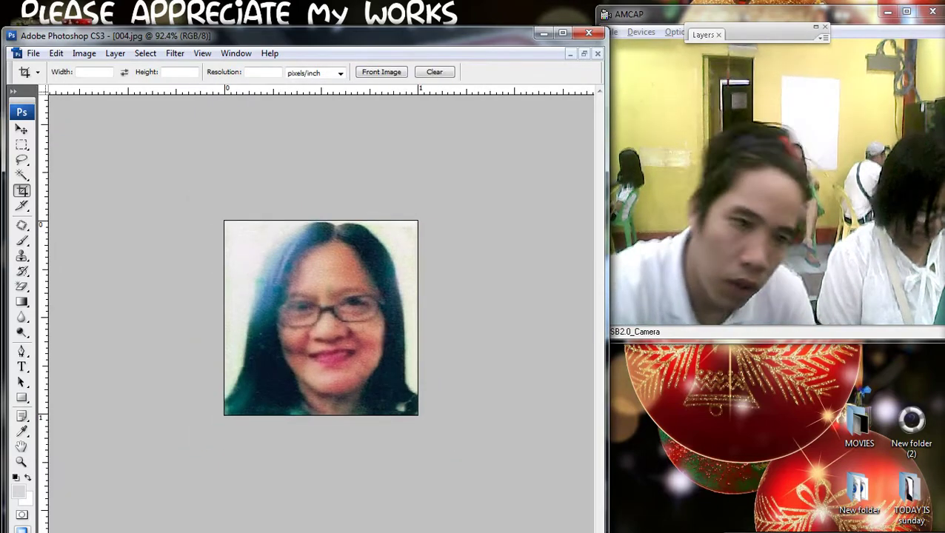
- Begin Save As with the Desktop as the save location
left_click(33, 53)
left_click(45, 225)
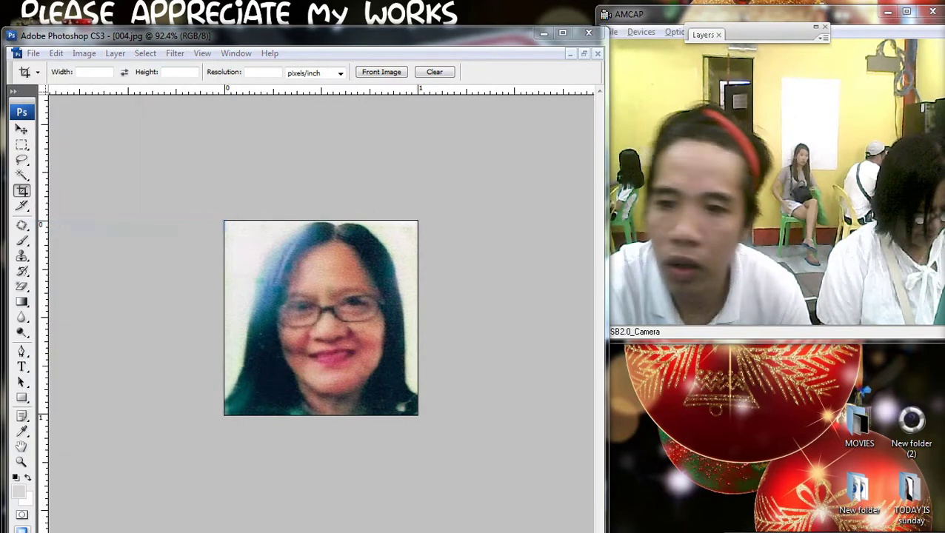
left_click(156, 101)
type("lon")
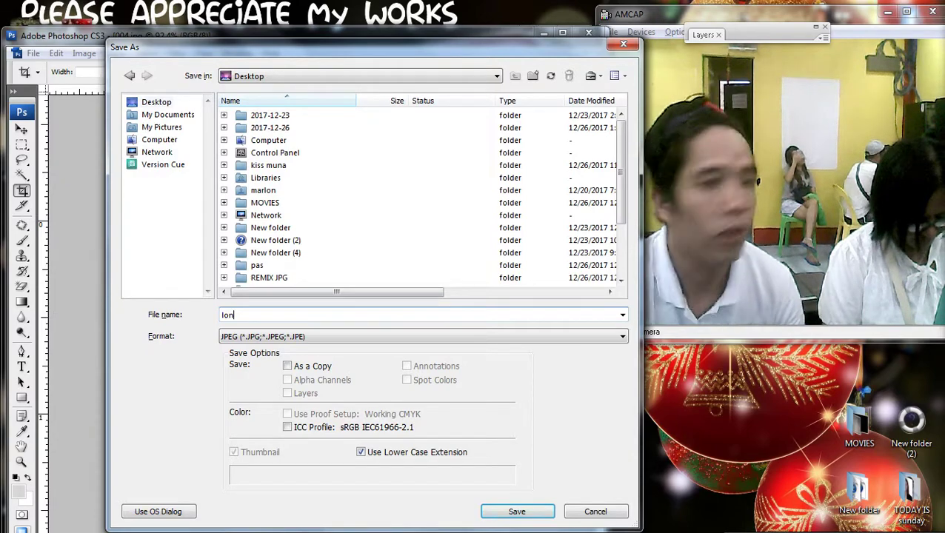
- Save the cropped portrait as lon.jpg in the Desktop 2017-12-26 folder
scroll(422, 196, "down", 3)
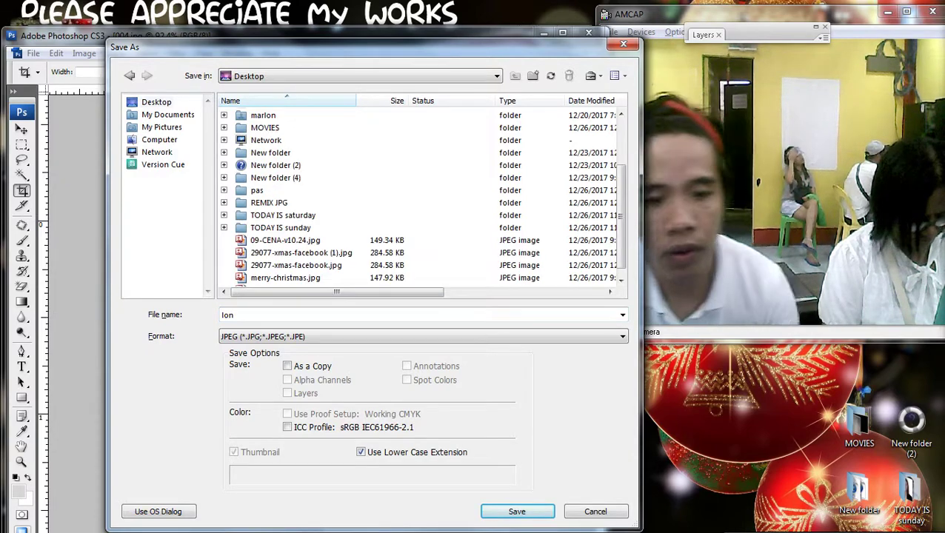
double_click(289, 215)
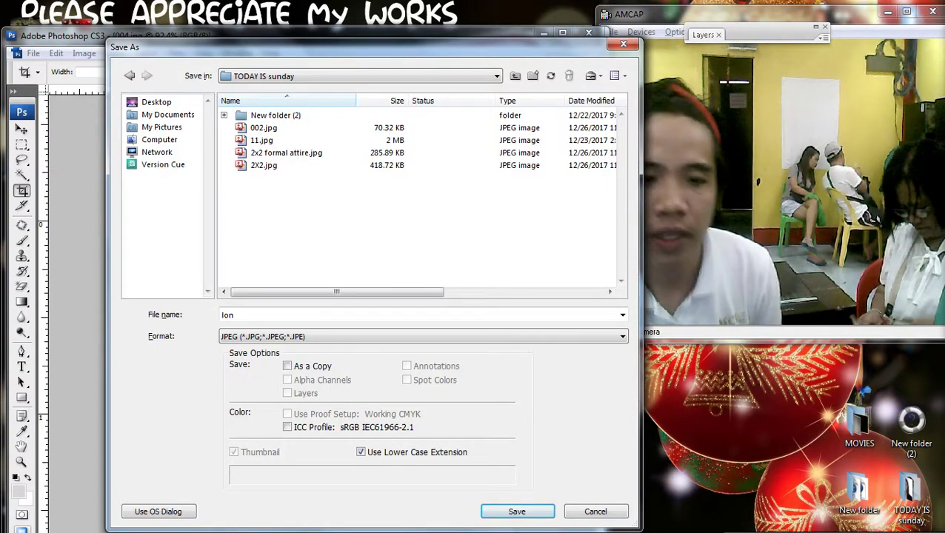
right_click(304, 195)
left_click(320, 204)
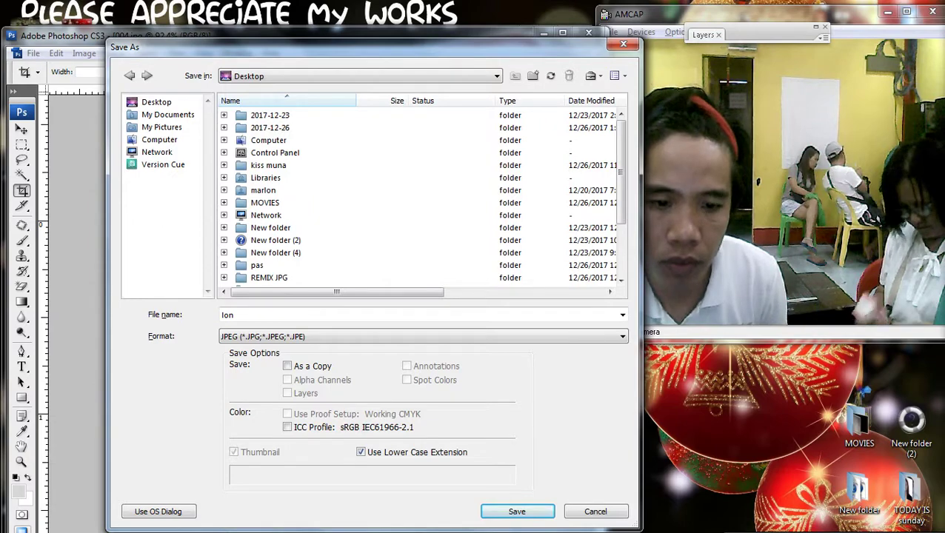
double_click(269, 127)
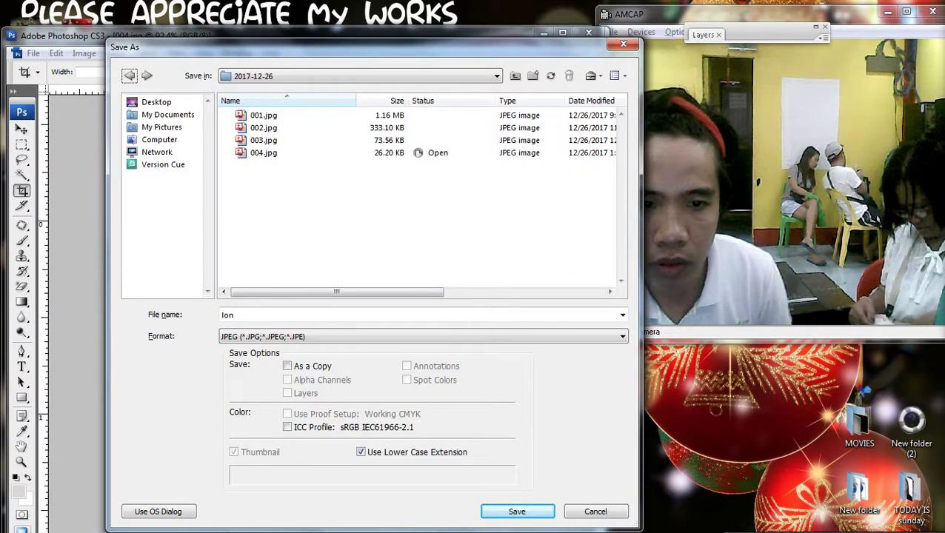
key("Return")
key("Return")
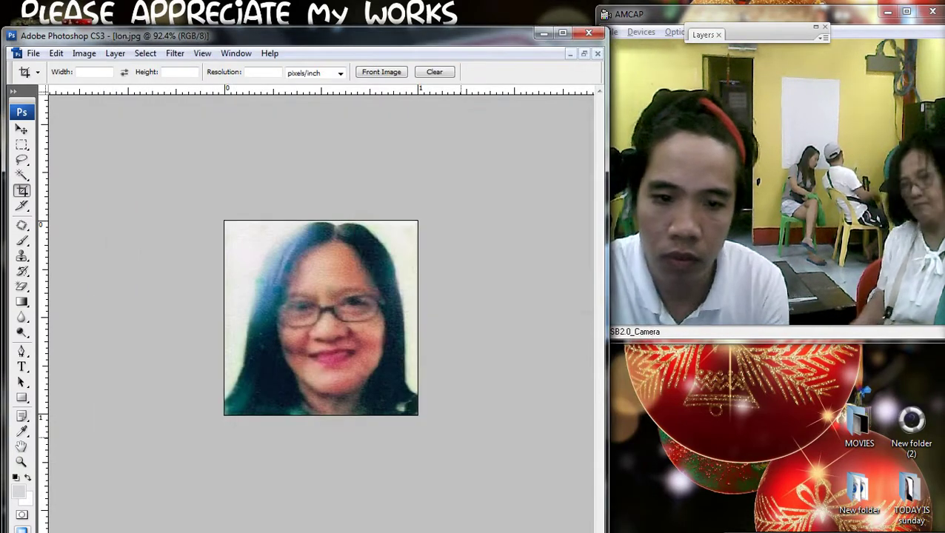
- Refill the Publisher photo grid with 2X2.jpg from TODAY IS sunday, then return to Photoshop
key("alt+Tab")
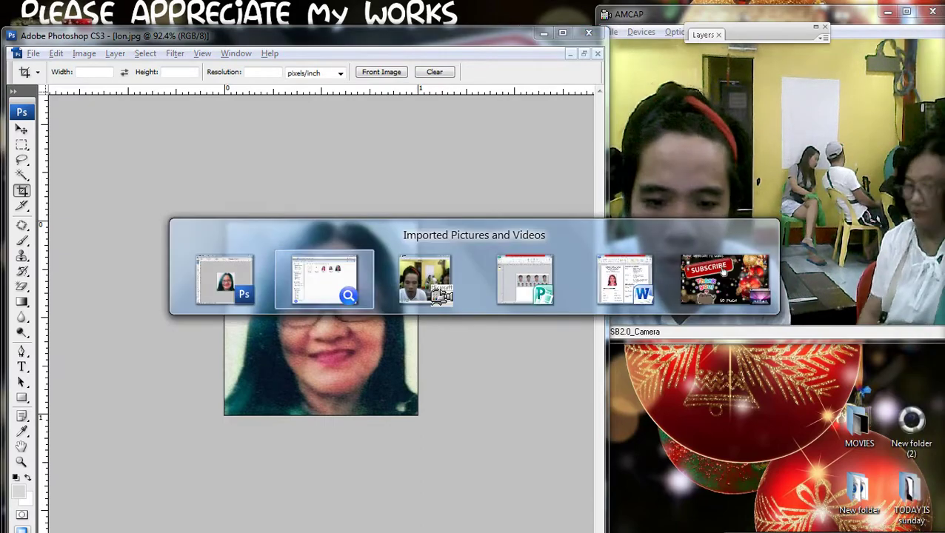
key("alt+Tab")
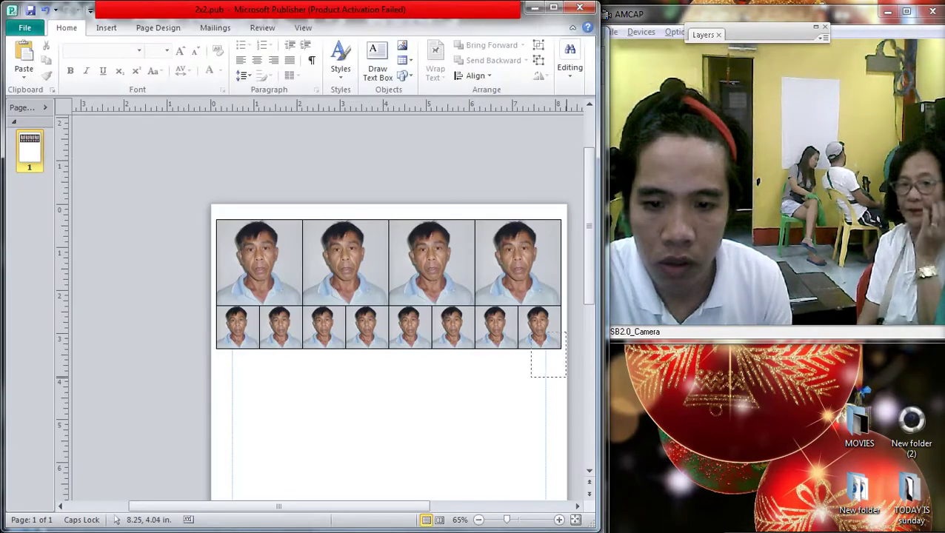
right_click(344, 254)
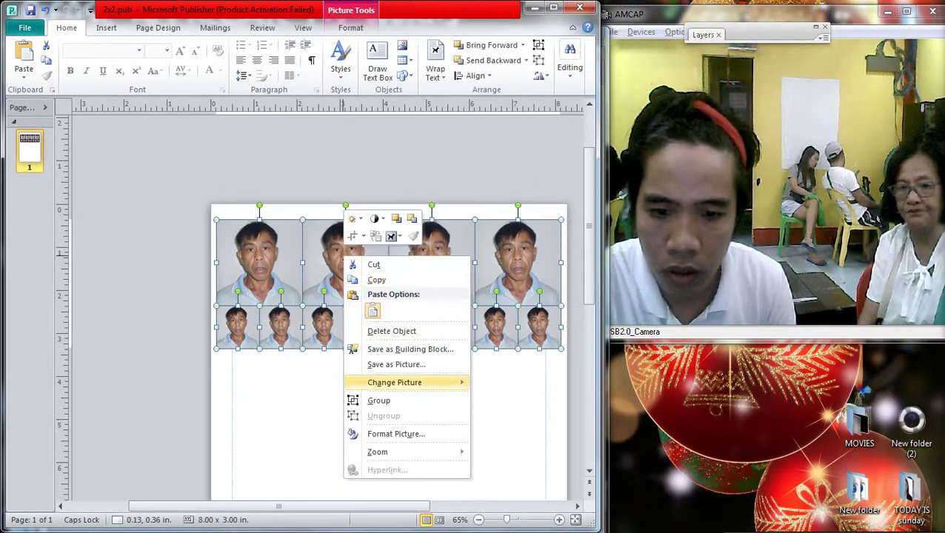
left_click(496, 382)
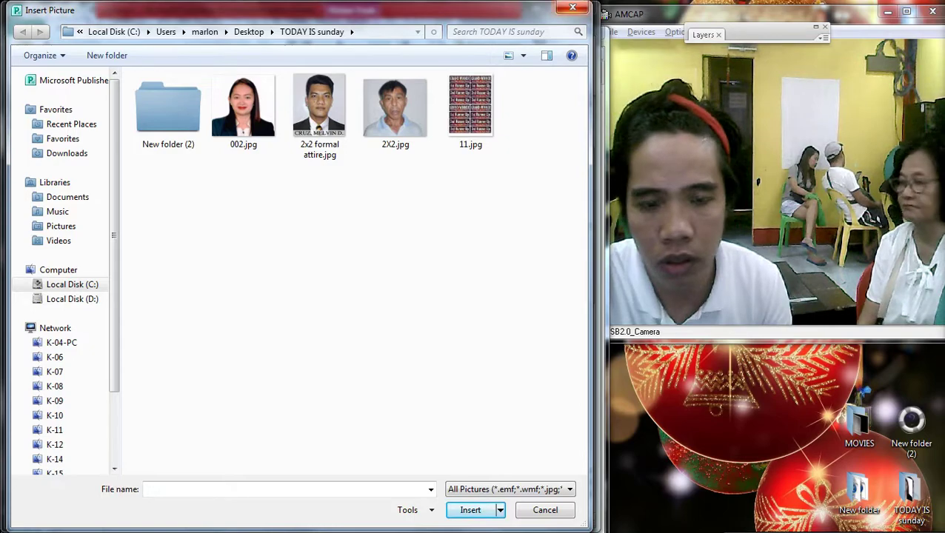
double_click(395, 107)
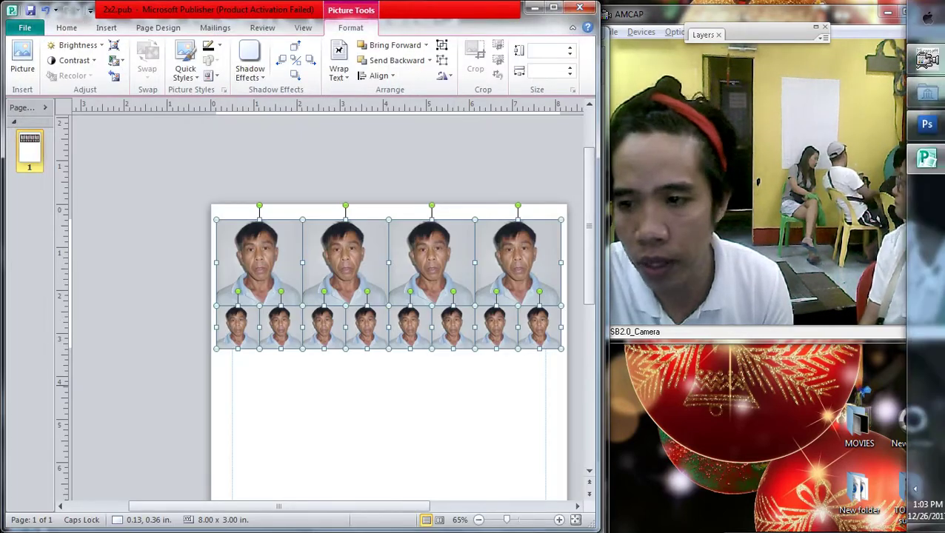
key("alt+Tab")
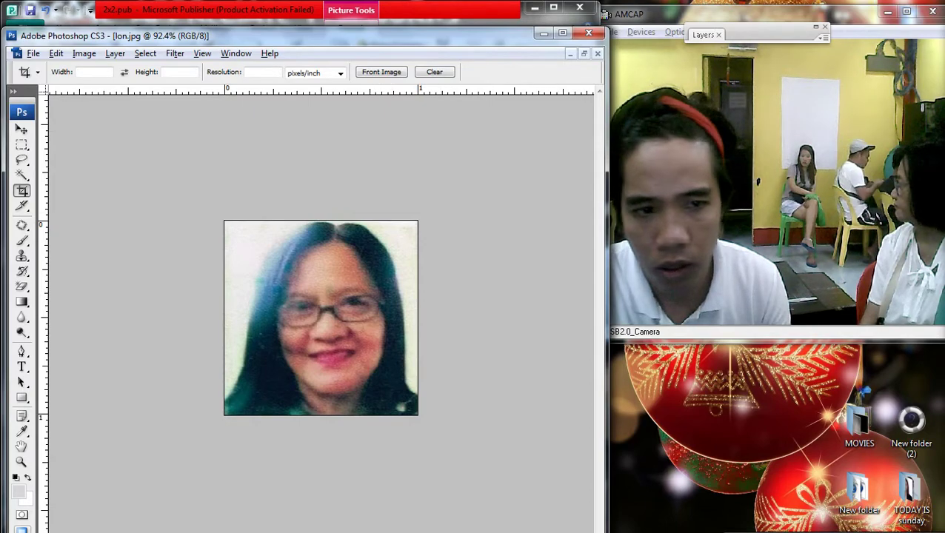
- Save lon.jpg as a JPEG into the Desktop's TODAY IS sunday folder, then switch back to Publisher
left_click(34, 53)
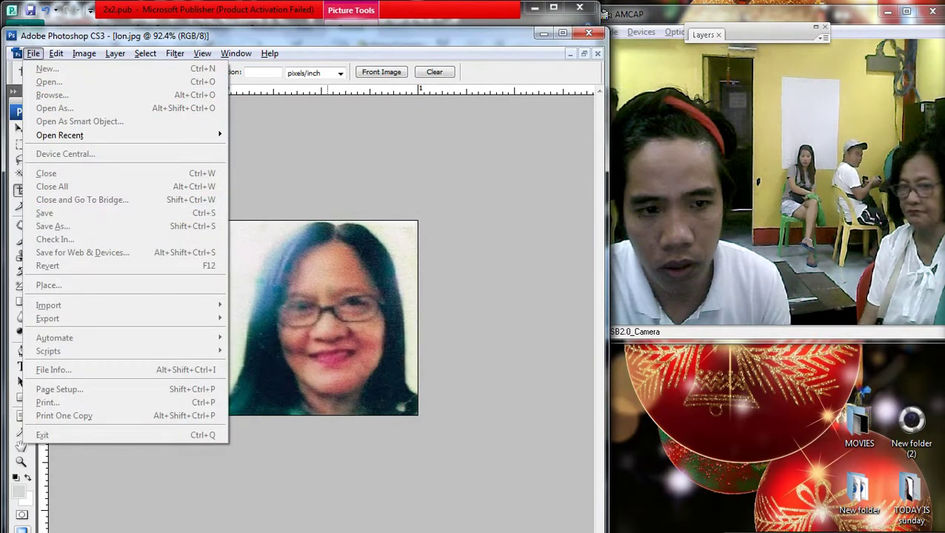
left_click(34, 53)
left_click(33, 53)
left_click(44, 224)
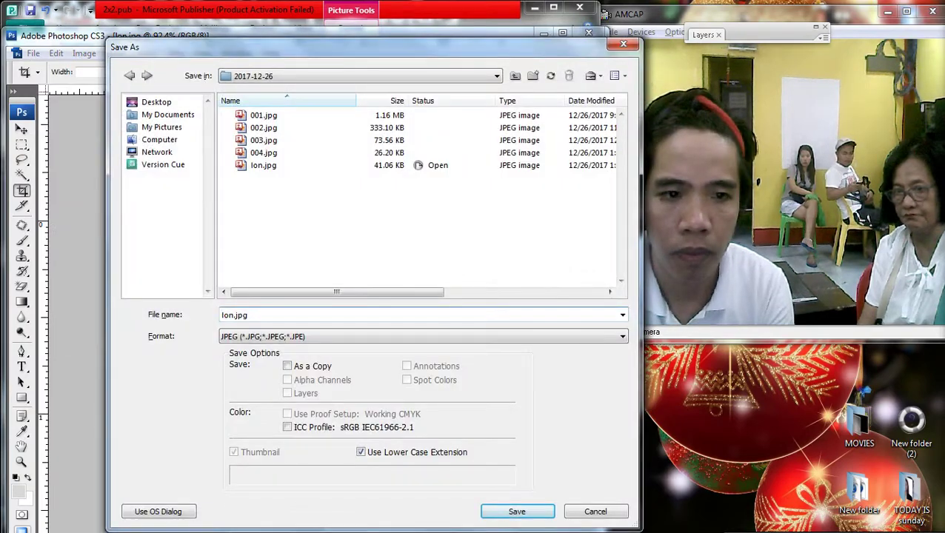
left_click(156, 101)
scroll(422, 196, "down", 1)
double_click(270, 265)
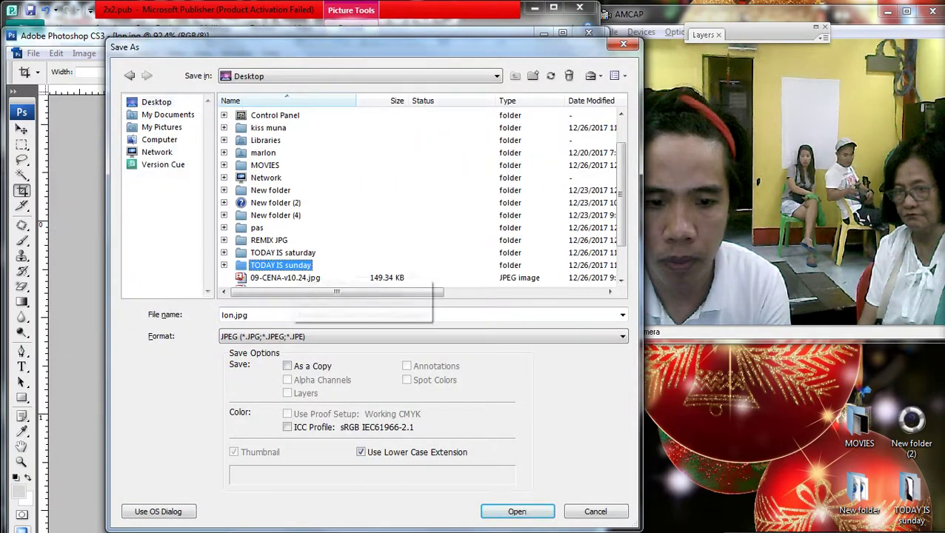
key("Return")
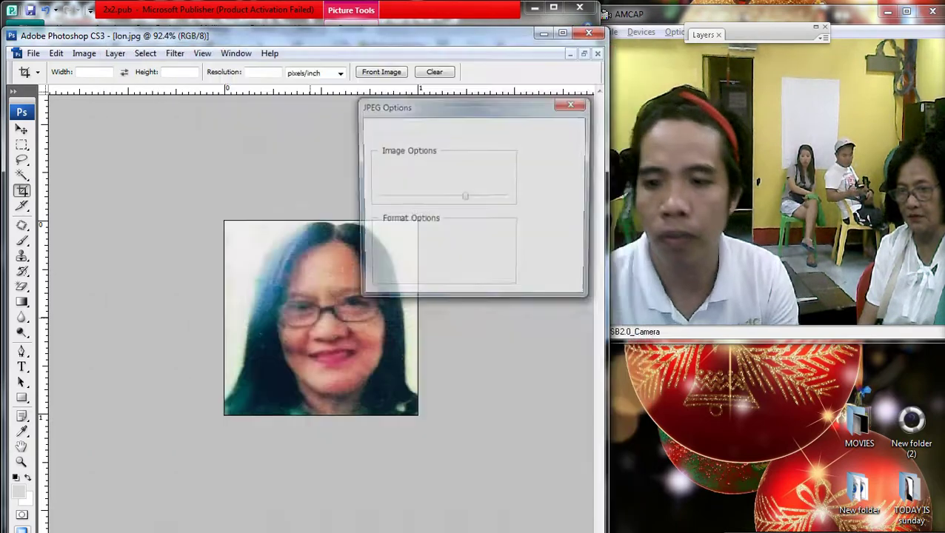
key("Return")
key("alt+Tab")
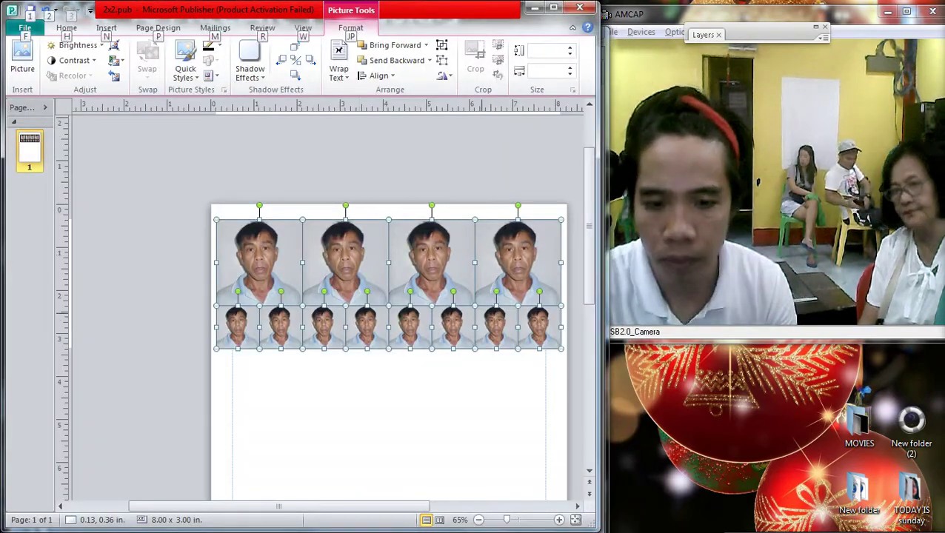
- Fill the Publisher photo grid with lon.jpg
right_click(478, 263)
mouse_move(526, 388)
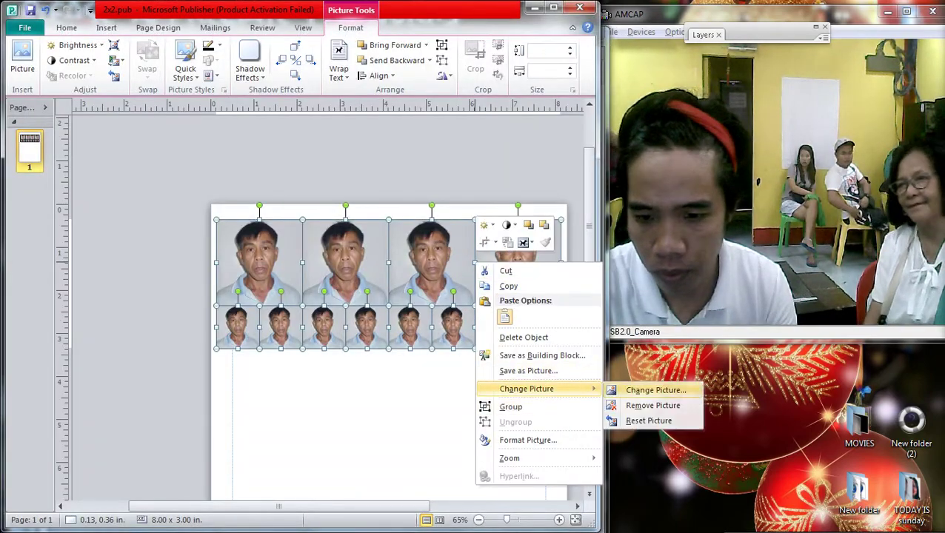
left_click(655, 390)
double_click(546, 107)
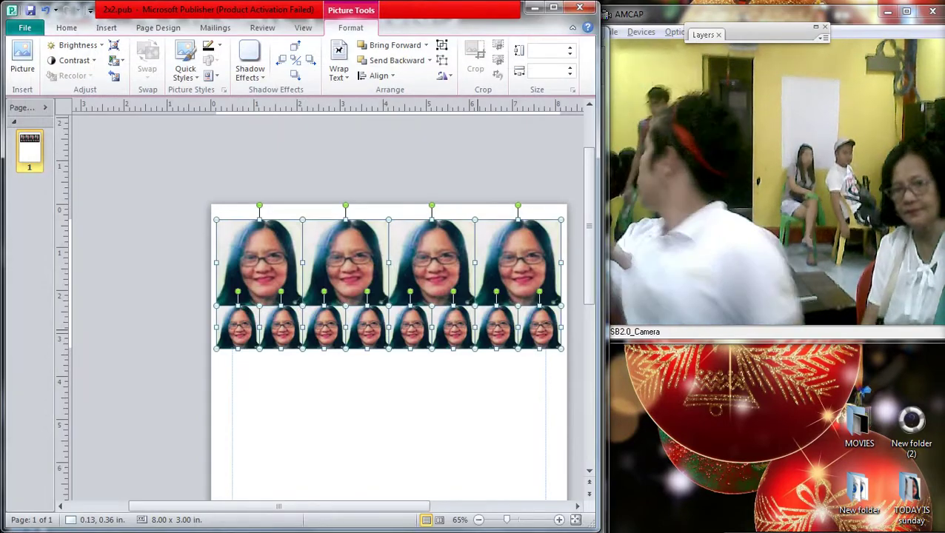
- Print the ID photo sheet on the EPSON printer at Best Photo quality, then restore down Publisher
key("ctrl+p")
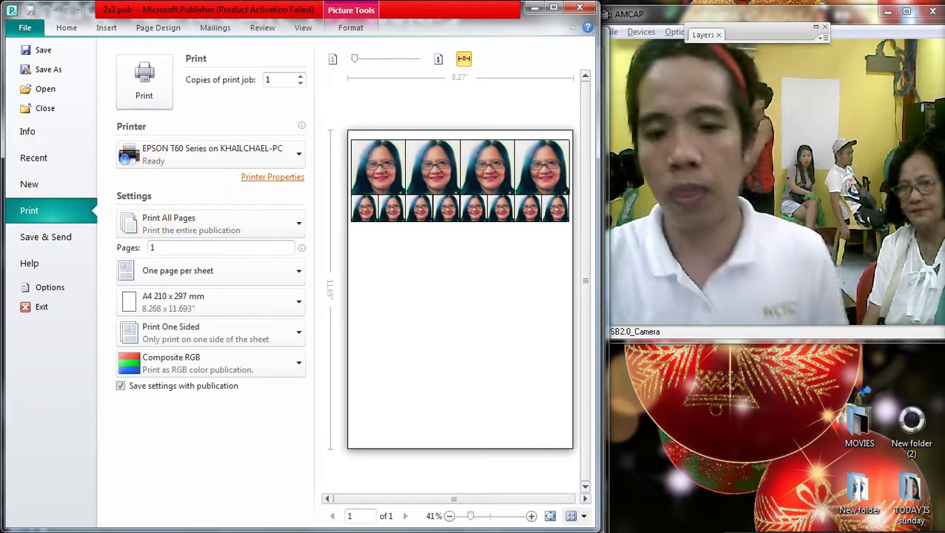
left_click(272, 177)
key("Return")
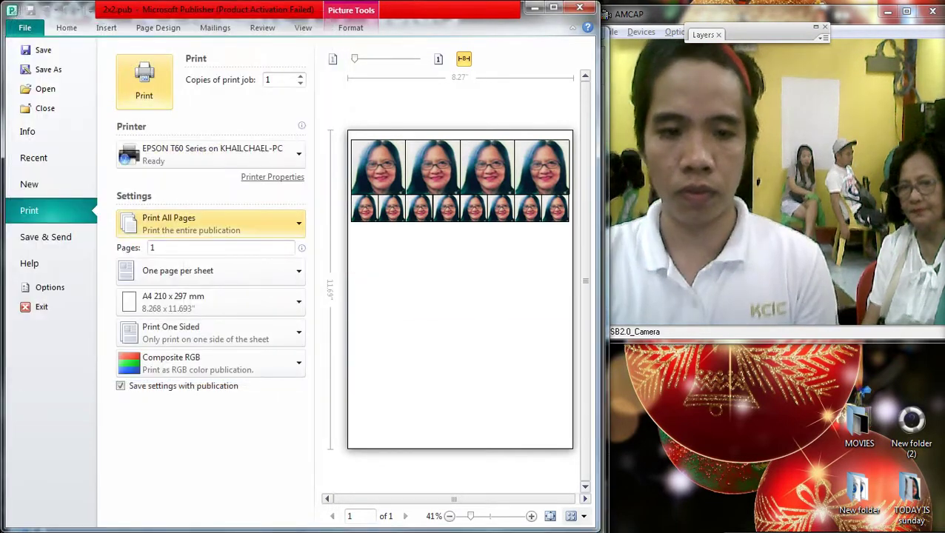
key("Return")
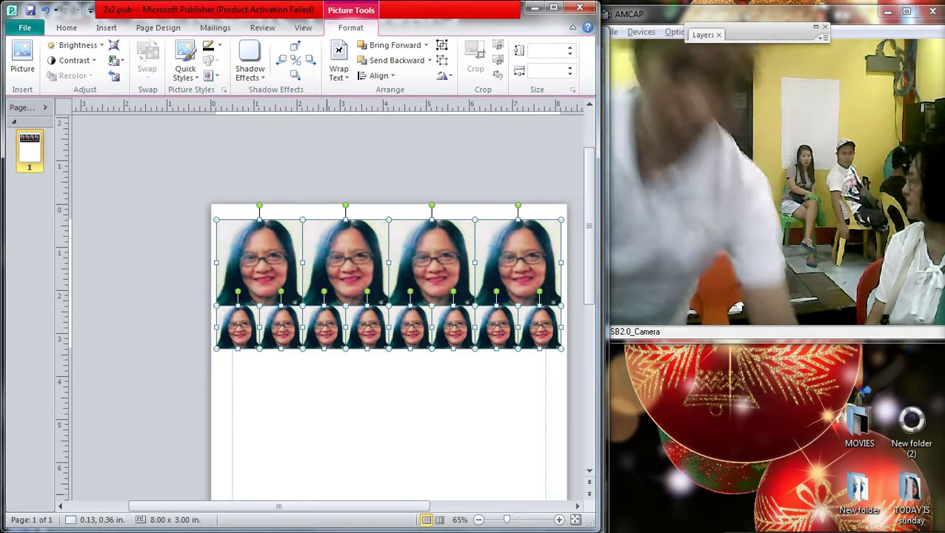
key("ctrl+p")
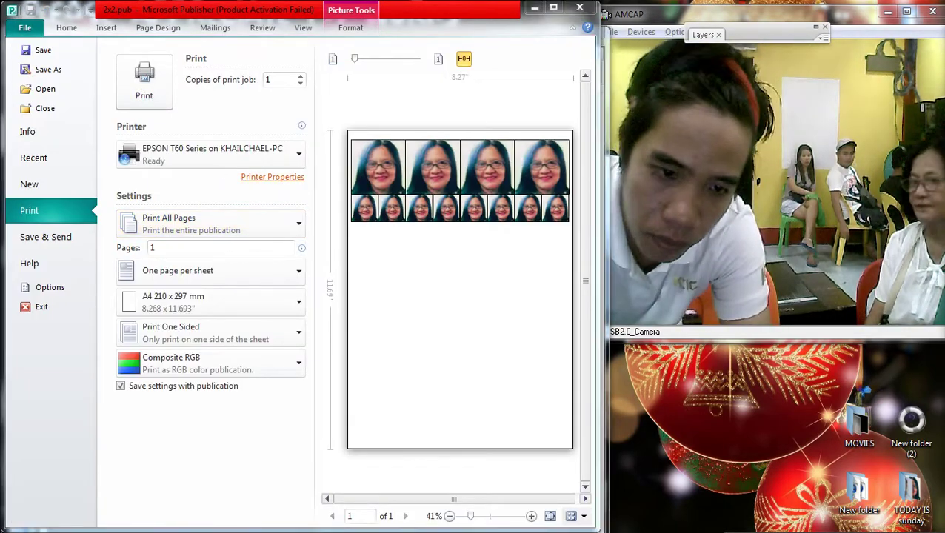
left_click(272, 177)
key("Return")
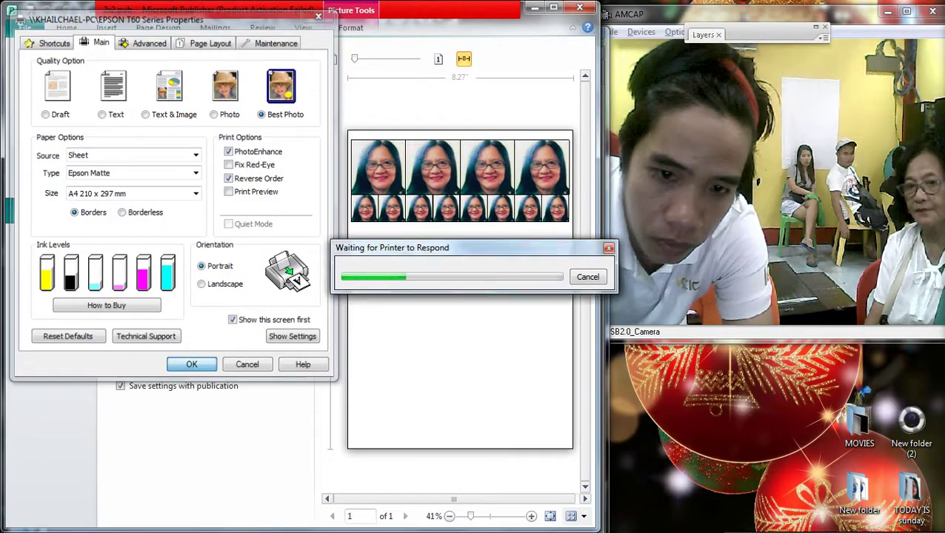
key("Escape")
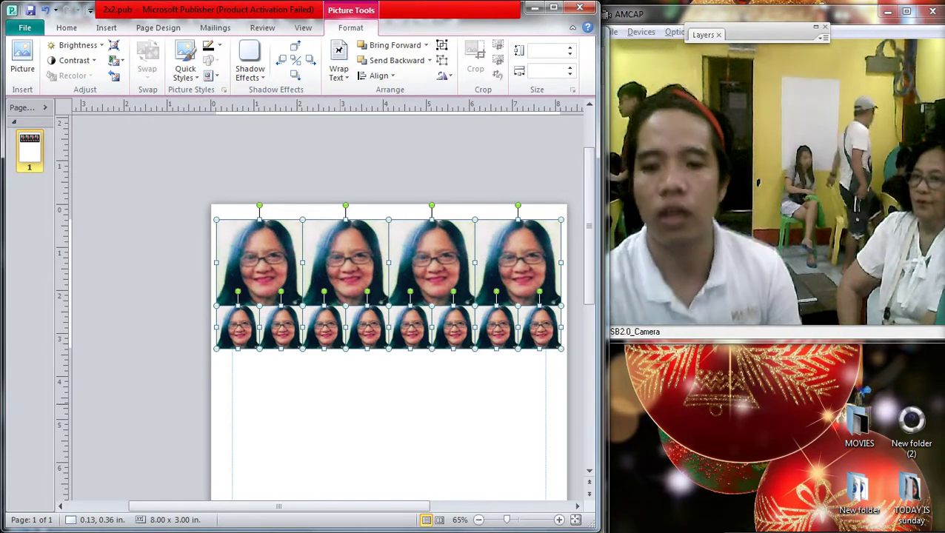
left_click(553, 7)
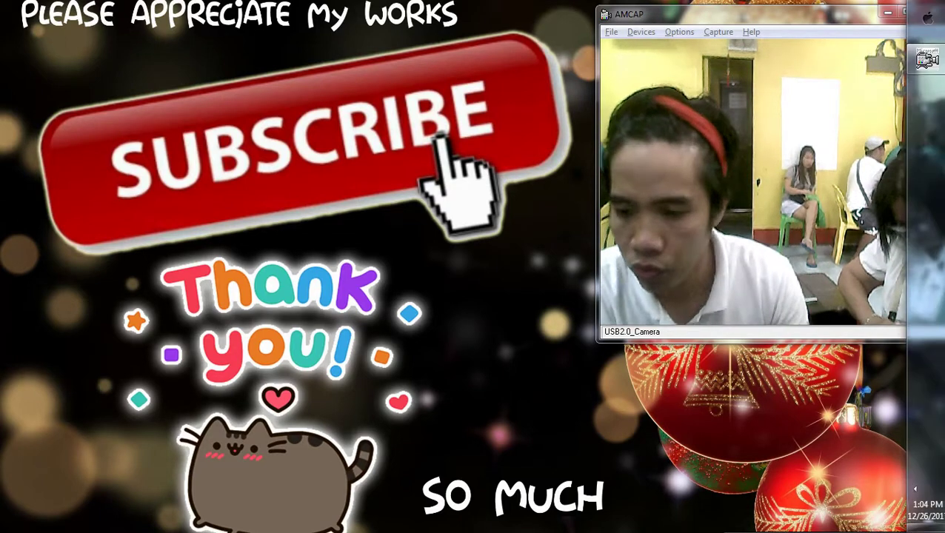
- Bring the Word resume document to the front from the taskbar
left_click(915, 488)
left_click(915, 488)
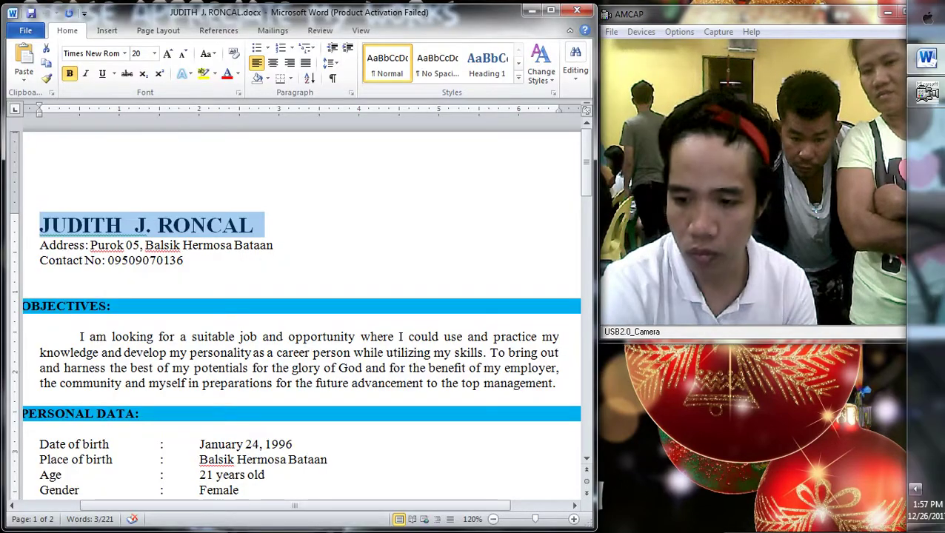
- Switch to Word and locate the resume's name heading at the top
left_click(915, 488)
triple_click(147, 225)
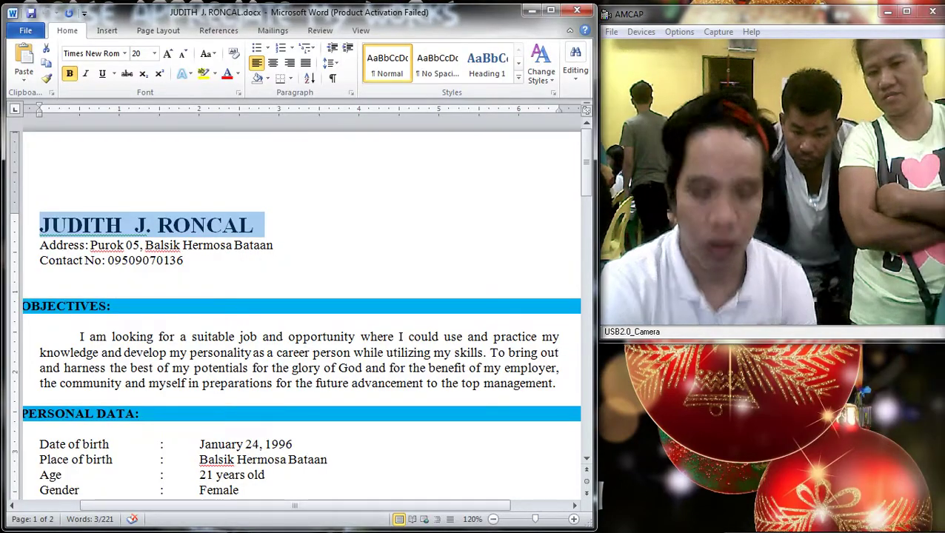
left_click_drag(147, 225, 222, 459)
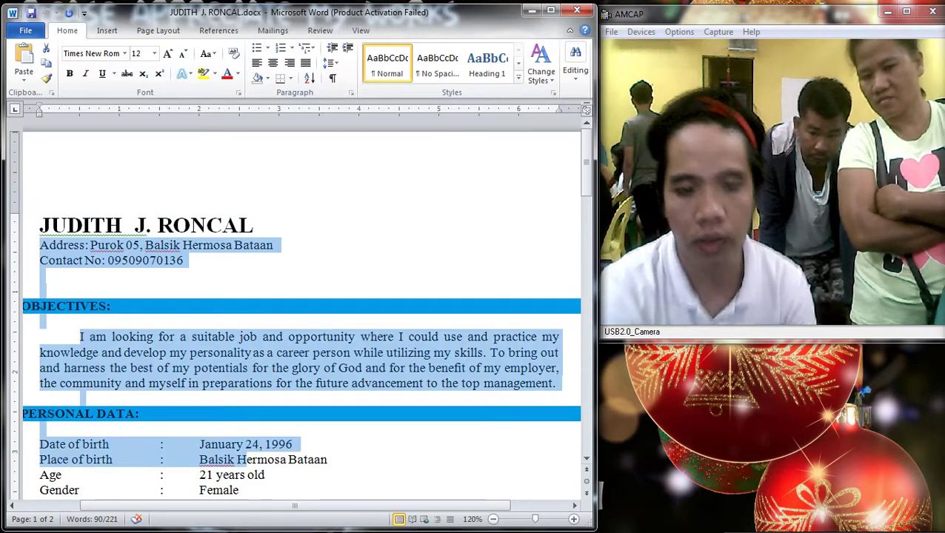
left_click(265, 225)
triple_click(265, 225)
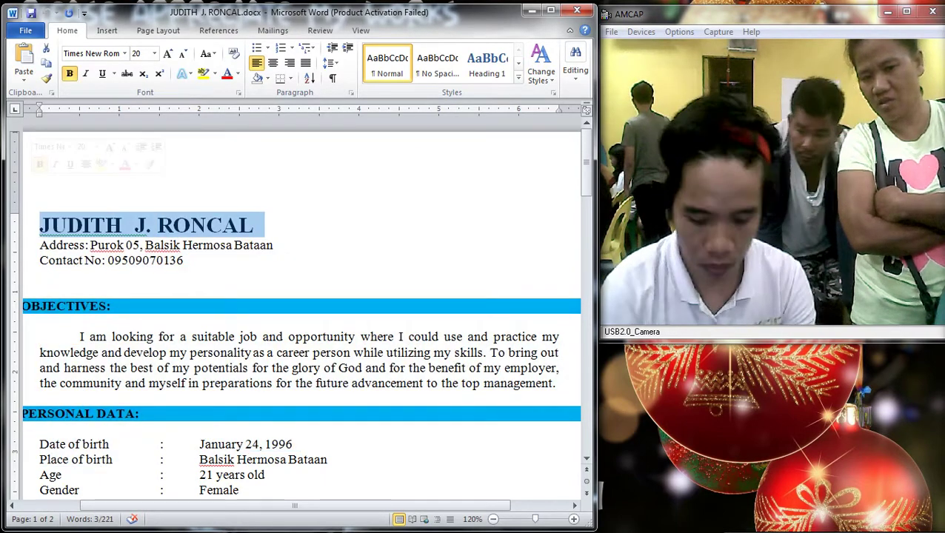
left_click_drag(29, 245, 29, 383)
scroll(30, 383, "down", 4, "ctrl")
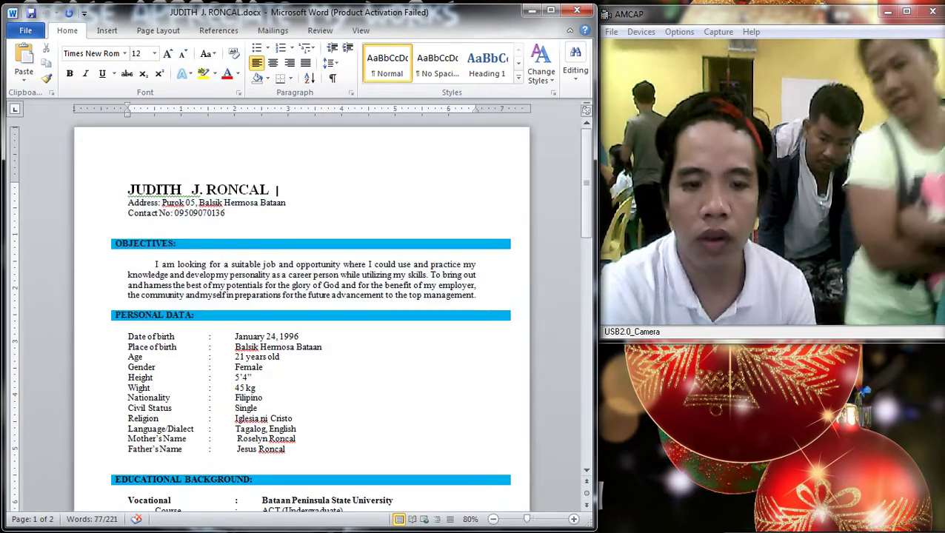
double_click(127, 157)
scroll(296, 296, "down", 1, "ctrl")
double_click(150, 191)
scroll(296, 297, "up", 4, "ctrl")
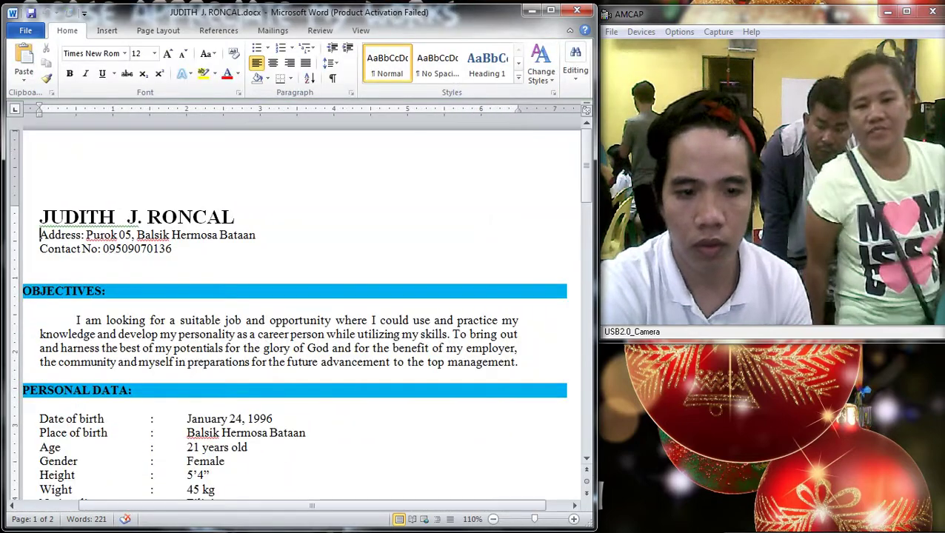
- Replace the old name heading with the new applicant's name
left_click_drag(284, 217, 89, 216)
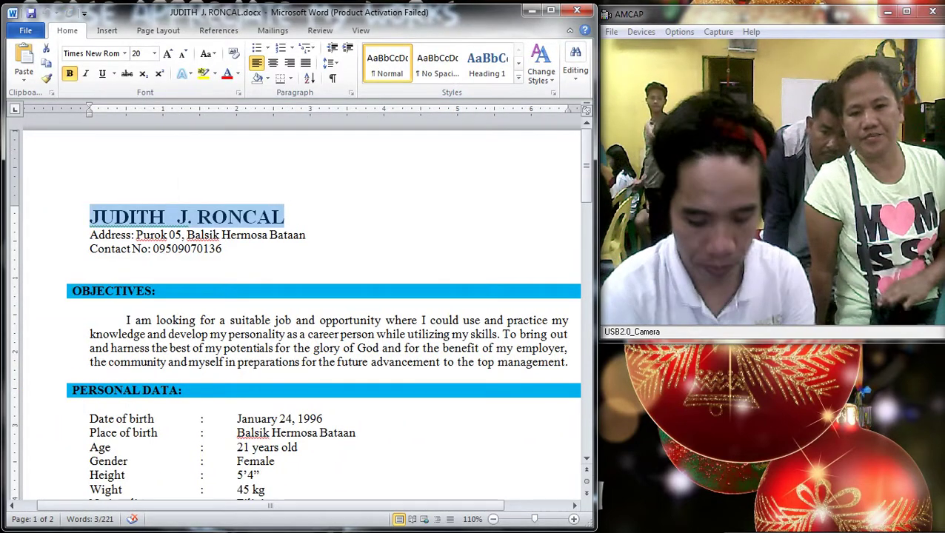
key("Delete")
type("Le")
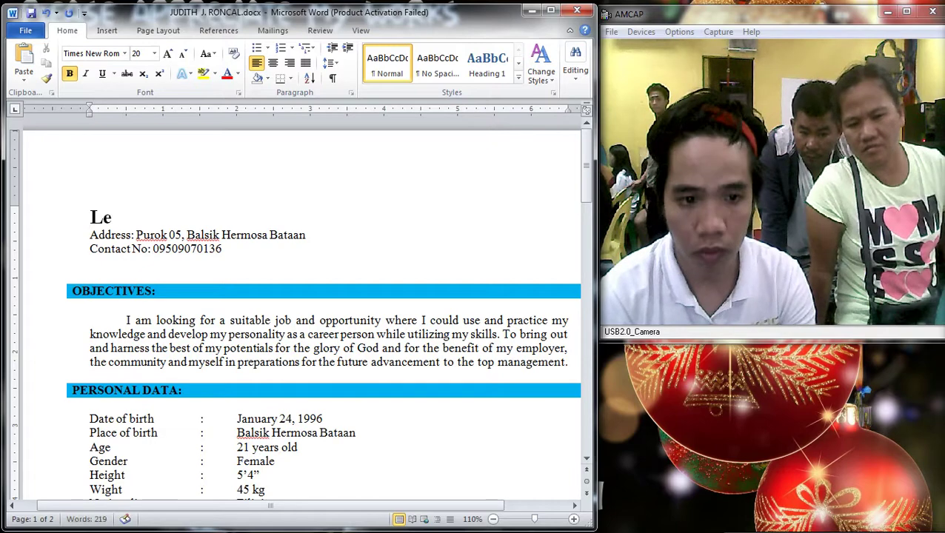
type("a")
key("BackSpace")
key("BackSpace")
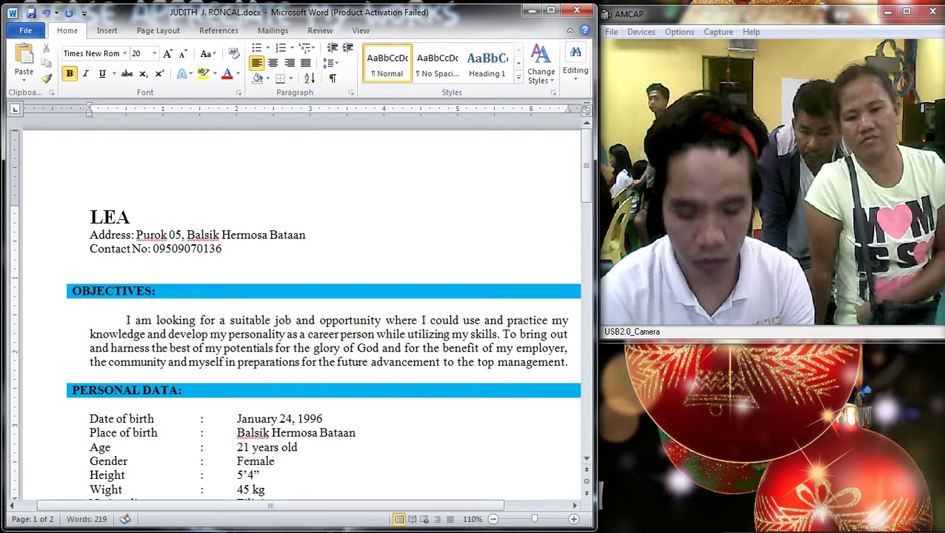
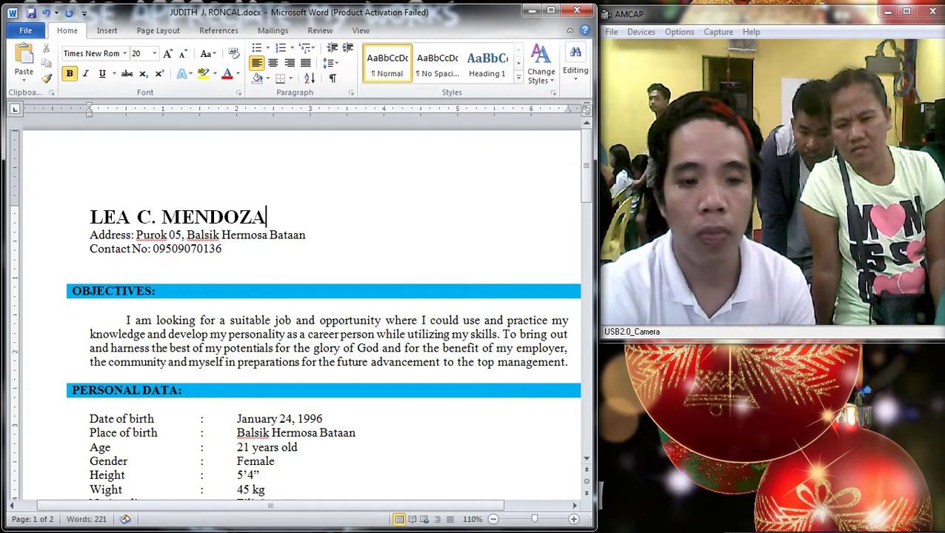
- Replace the old address line with the new applicant's address
left_click_drag(136, 234, 306, 235)
key("Delete")
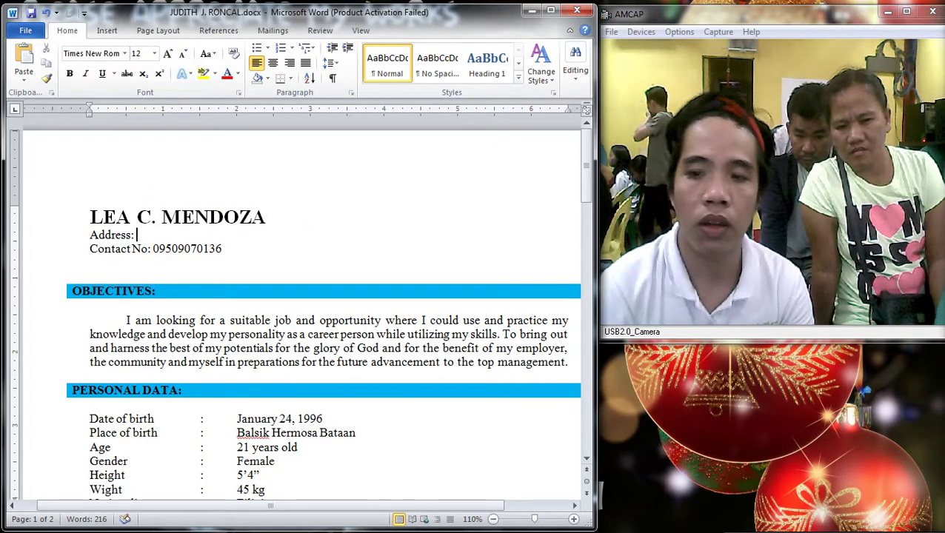
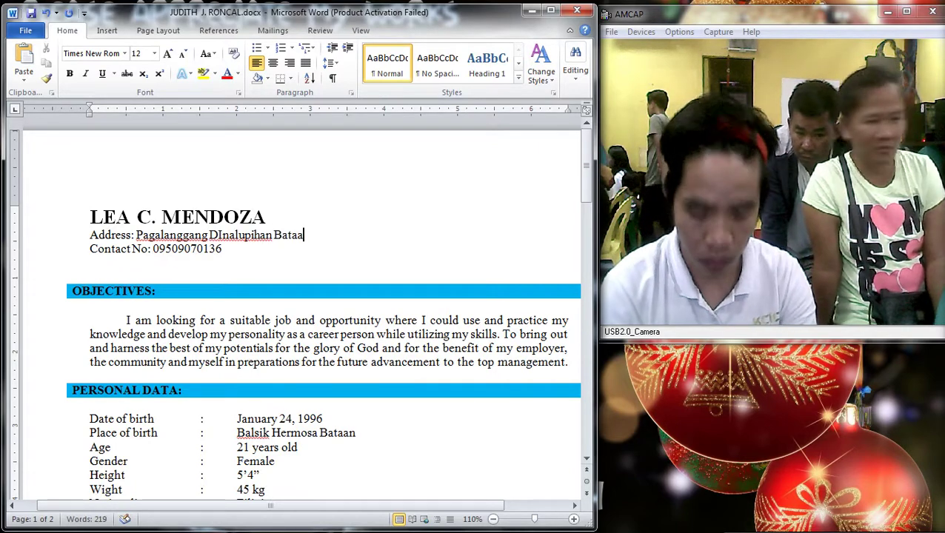
- Fix the town's spelling, add the locality name to the address, and enter the new contact number
left_click(273, 235)
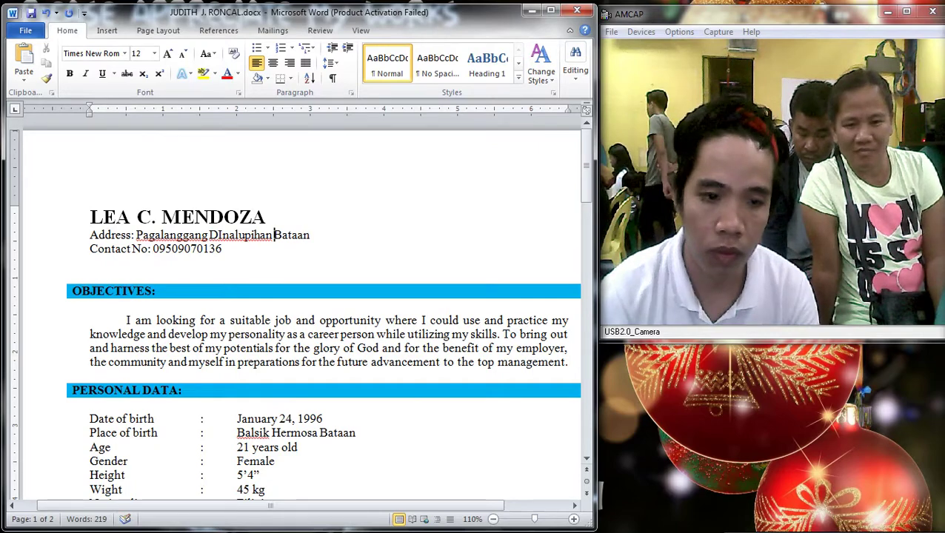
left_click(218, 235)
key("BackSpace")
type("i")
key("BackSpace")
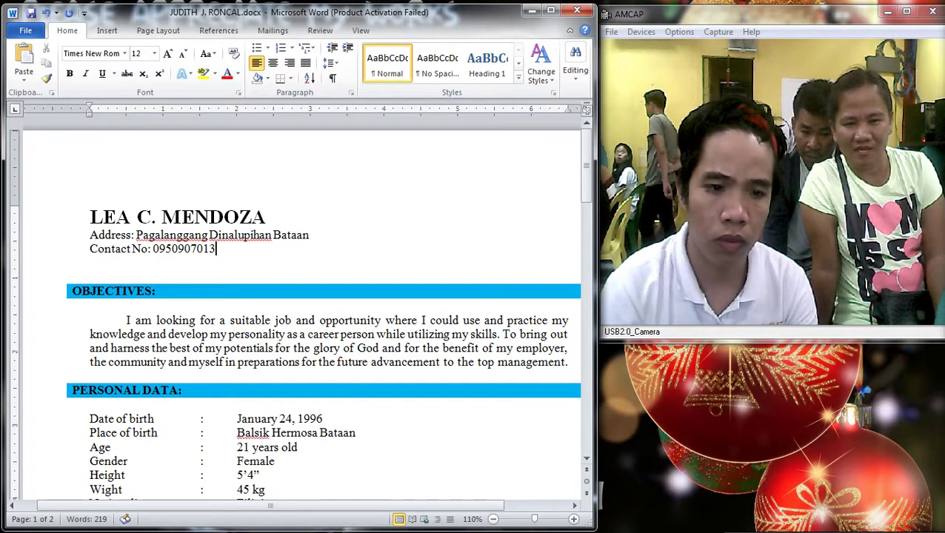
key("BackSpace")
key("BackSpace")
key("BackSpace")
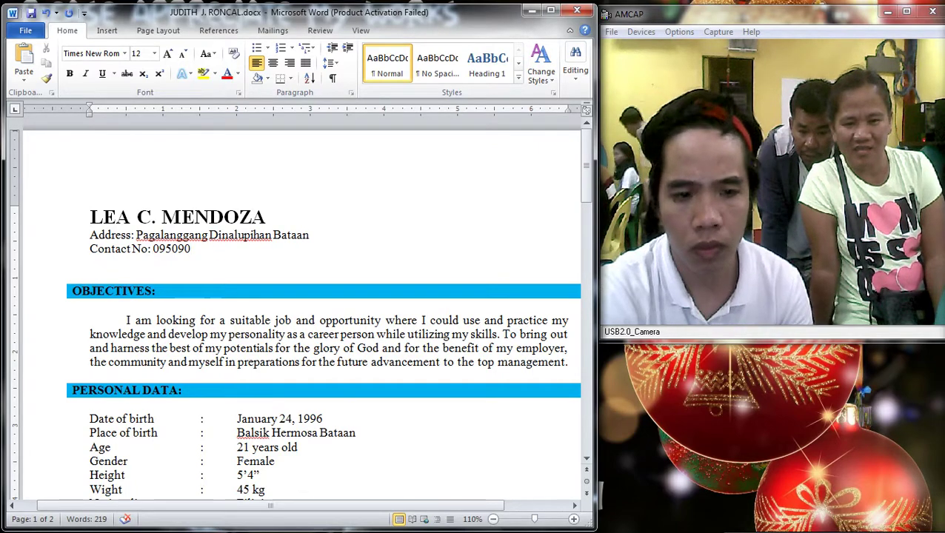
left_click(135, 235)
type("Ma")
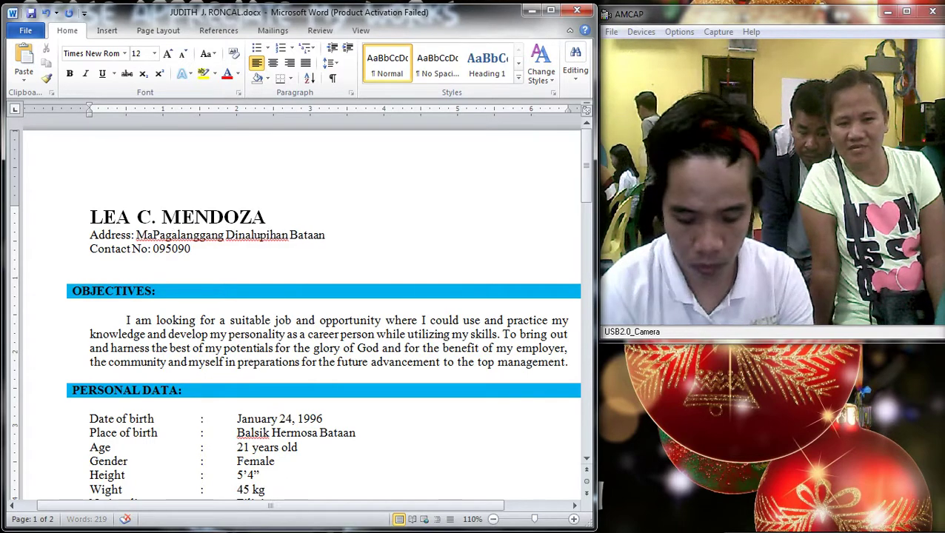
type("unlad")
double_click(170, 249)
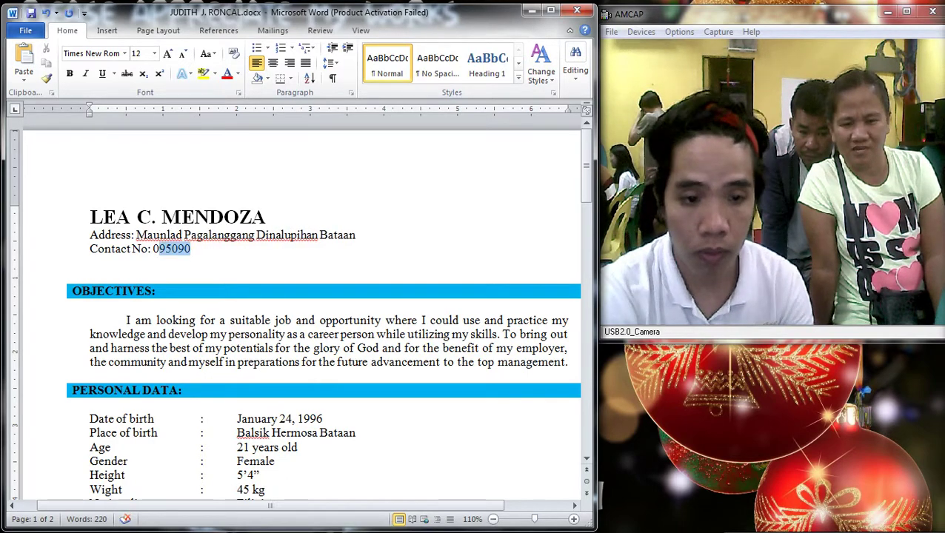
type("09")
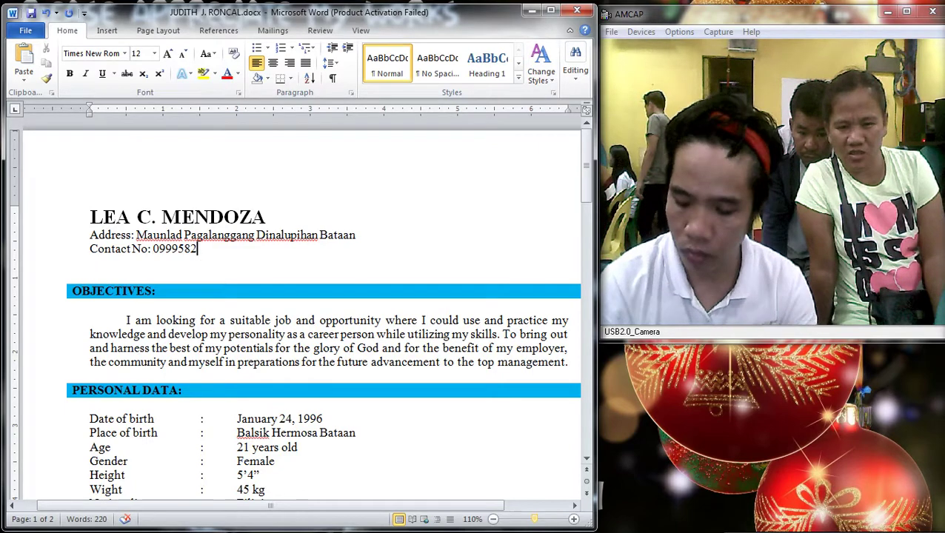
type("760")
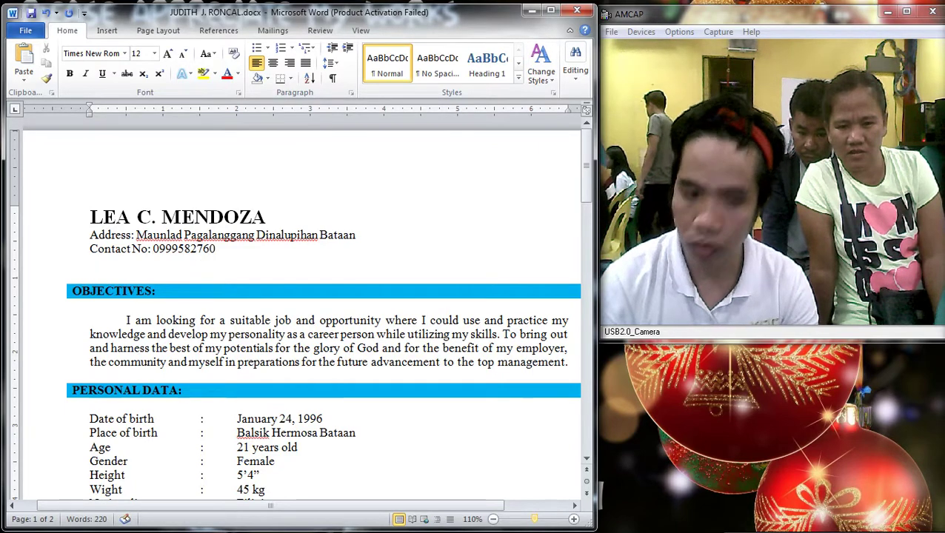
type("7")
- Change the date of birth to start with "Jul 11,"
scroll(323, 311, "down", 2)
scroll(324, 311, "down", 3)
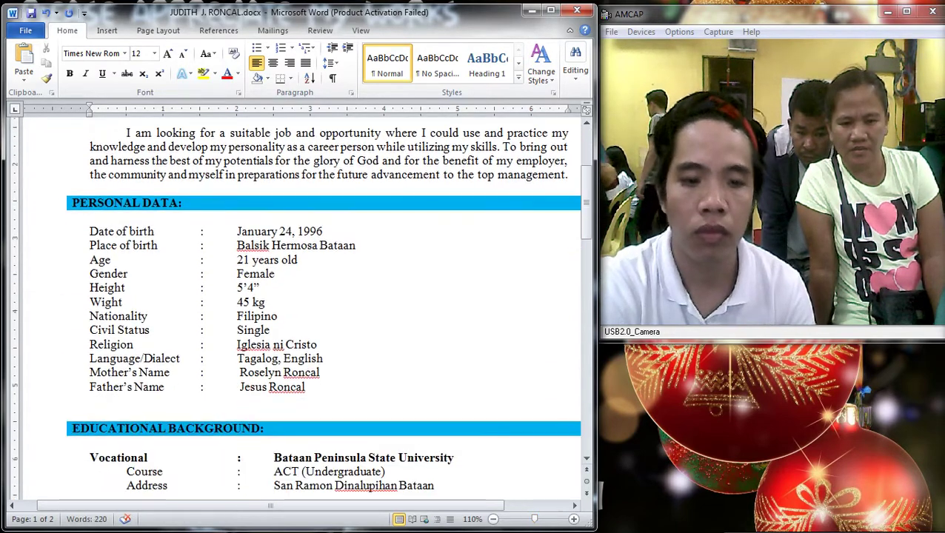
left_click_drag(237, 231, 322, 231)
scroll(323, 311, "down", 3)
scroll(323, 311, "down", 1)
key("Delete")
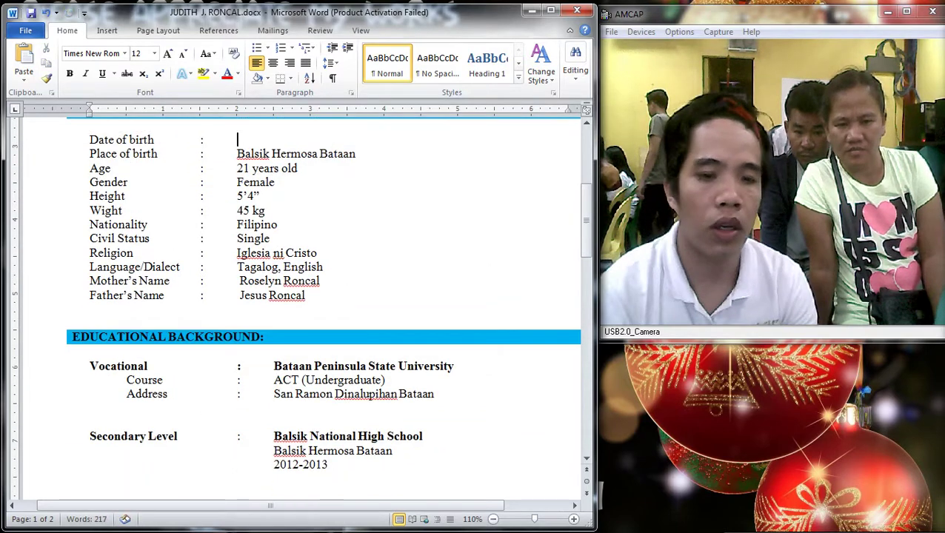
scroll(323, 311, "up", 3)
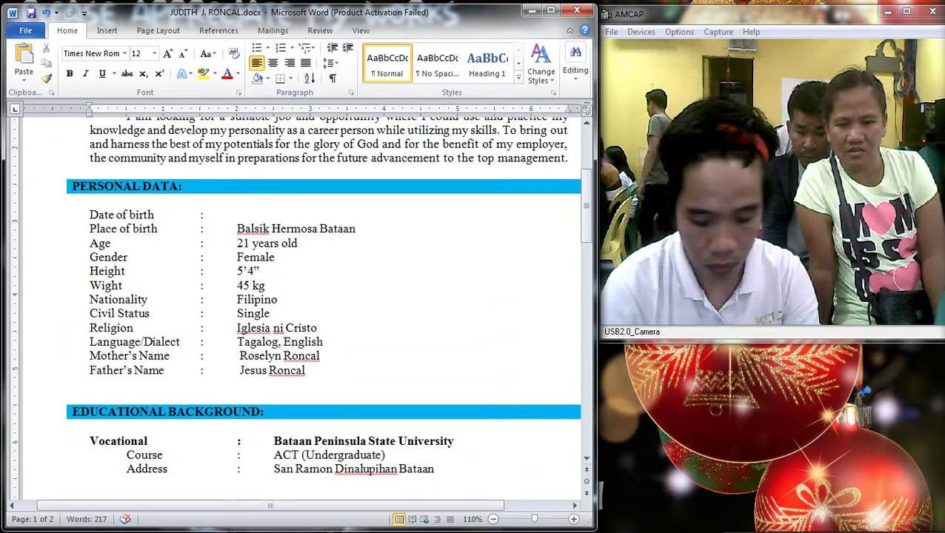
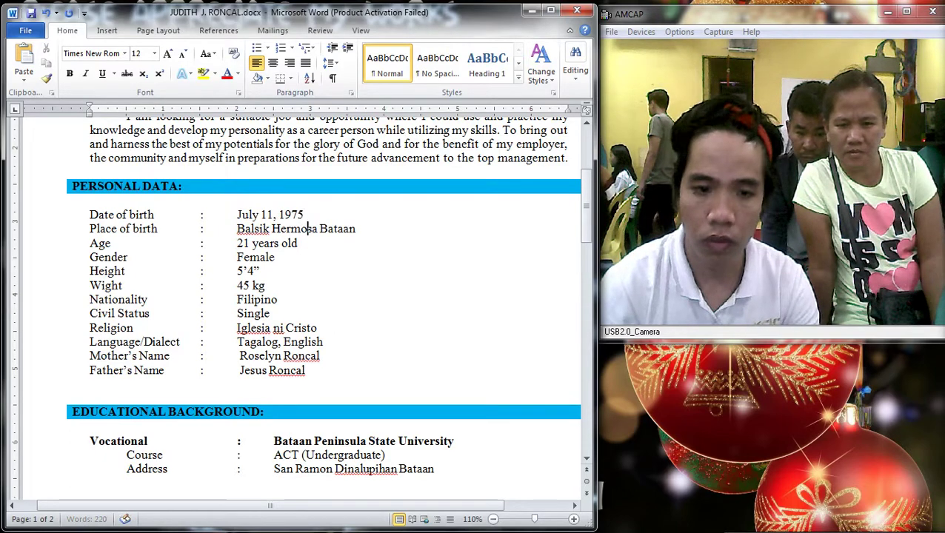
- Change the place of birth to Dinalupihan, keeping Bataan
key("End")
key("ctrl+shift+Left")
key("ctrl+shift+Left")
key("ctrl+shift+Left")
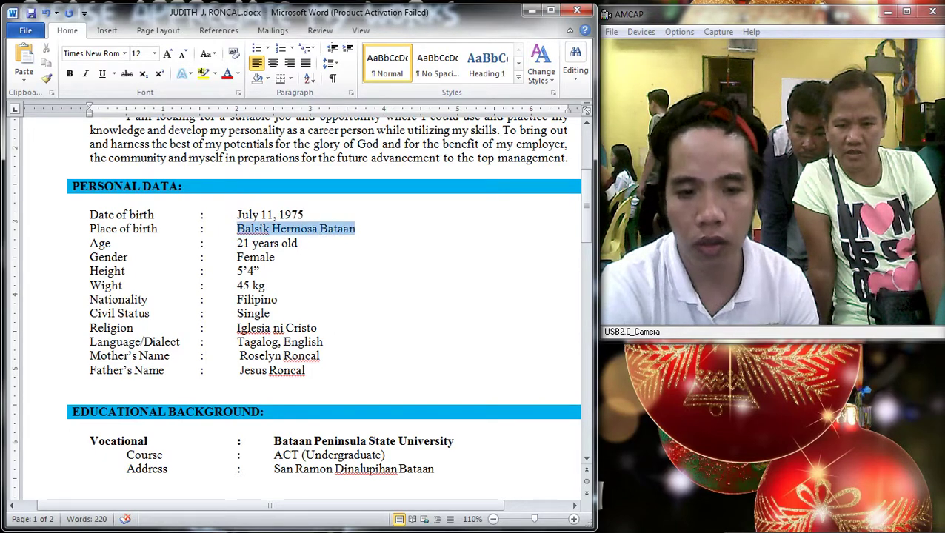
type("B")
key("ctrl+z")
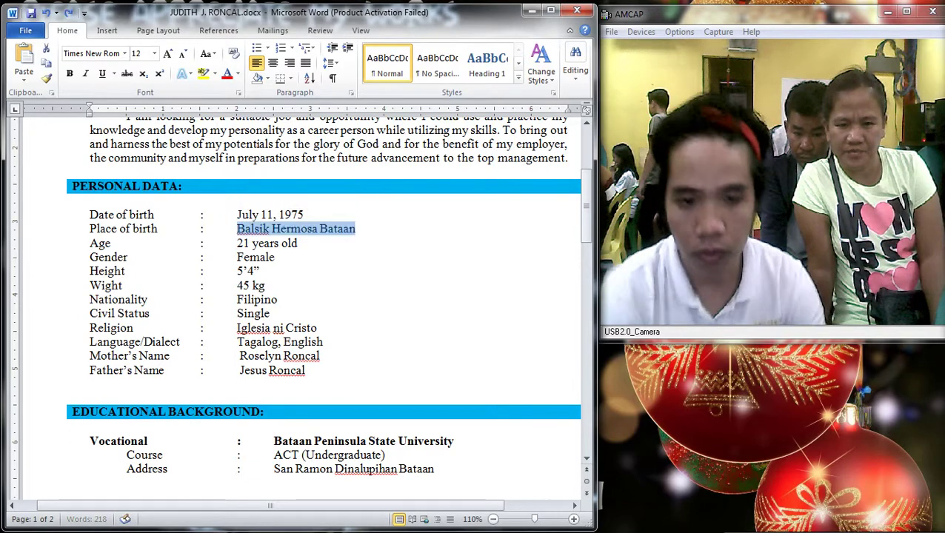
key("Right")
key("ctrl+Left")
key("ctrl+shift+Left")
key("ctrl+shift+Left")
key("ctrl+shift+Left")
key("ctrl+shift+Right")
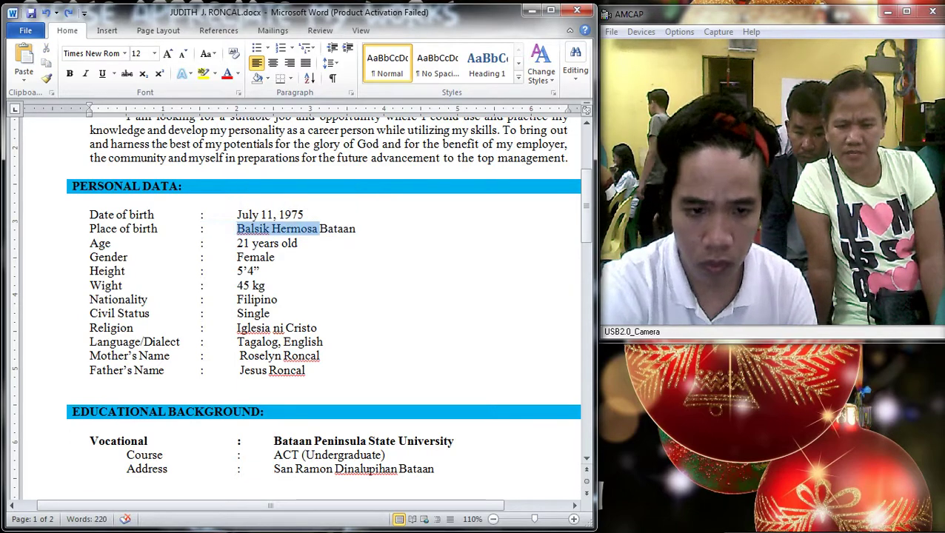
type("DInalupiBataan")
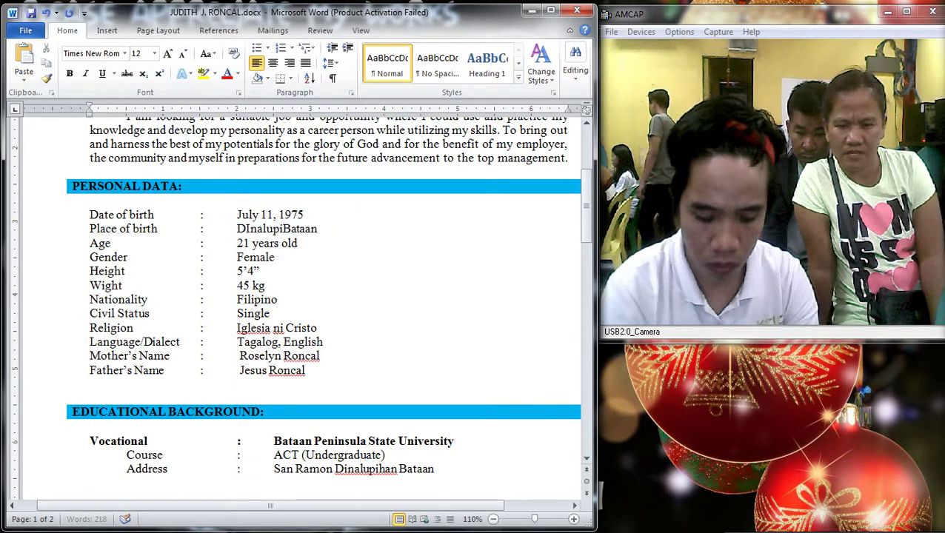
type("han")
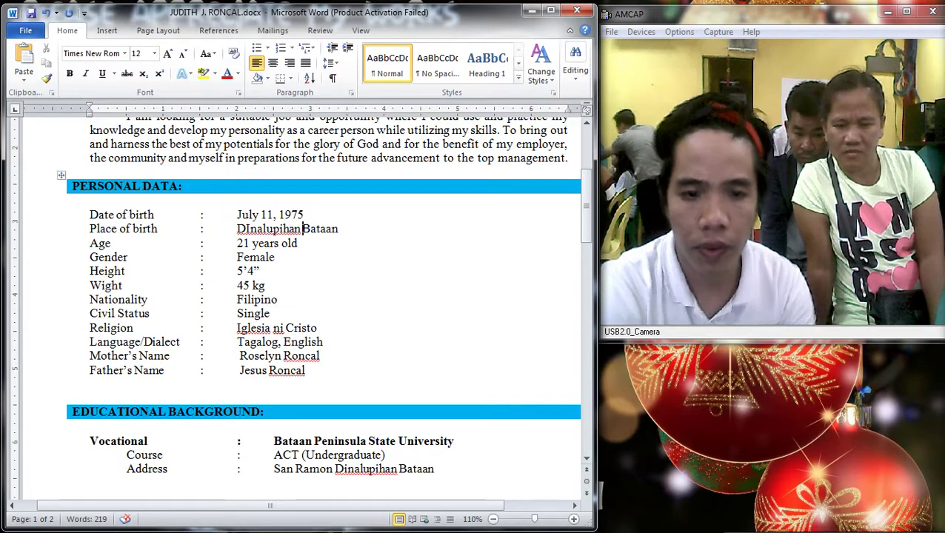
key("ctrl+Left")
key("Right")
key("Delete")
type("i")
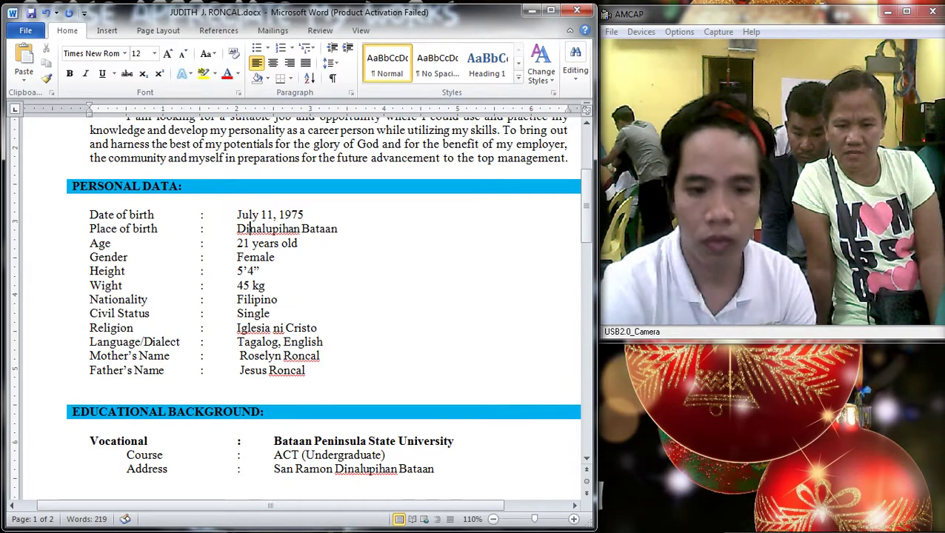
- Set the age to 42 and the height to 5'2"
key("Down")
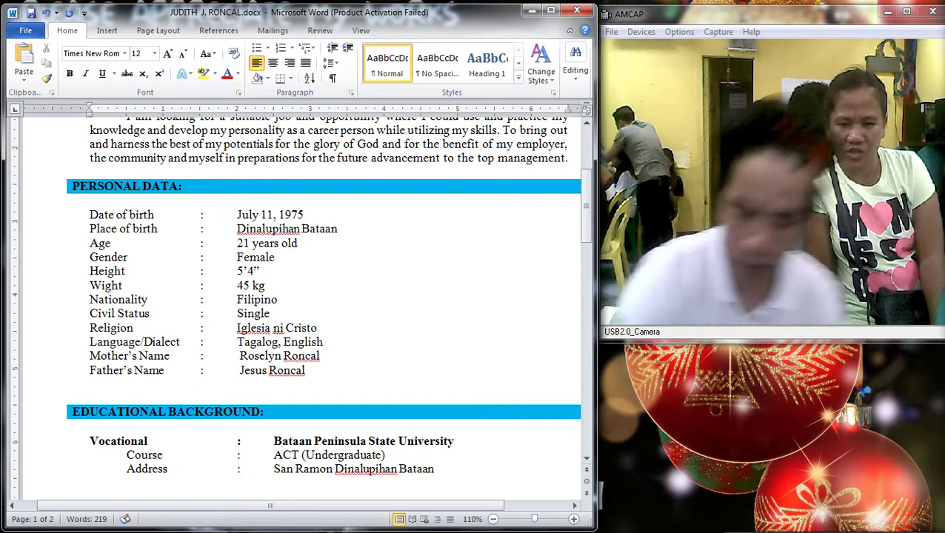
key("BackSpace")
key("BackSpace")
key("Delete")
type("42")
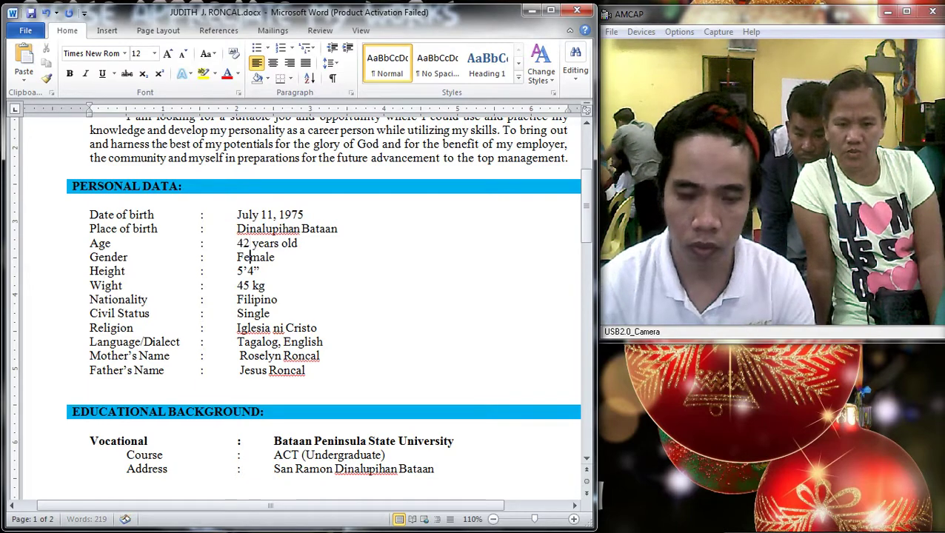
key("BackSpace")
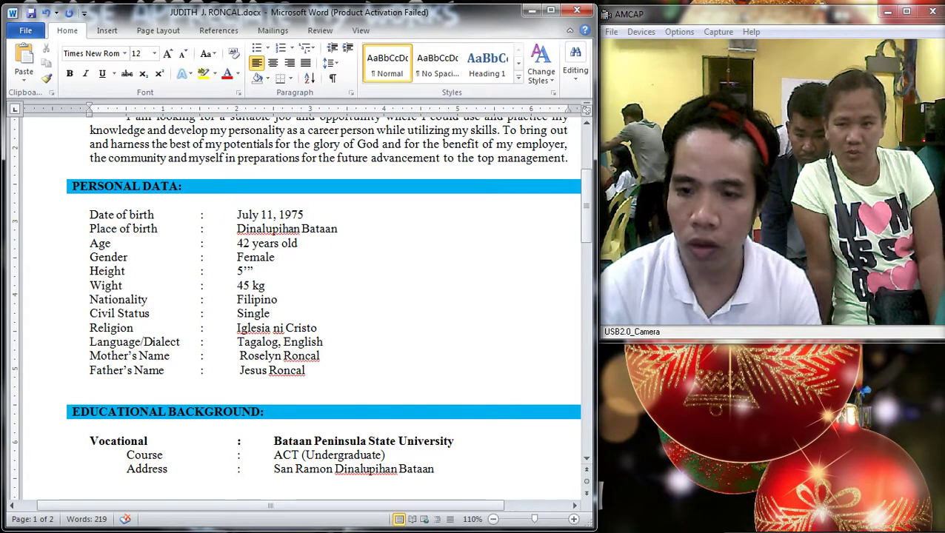
type("5")
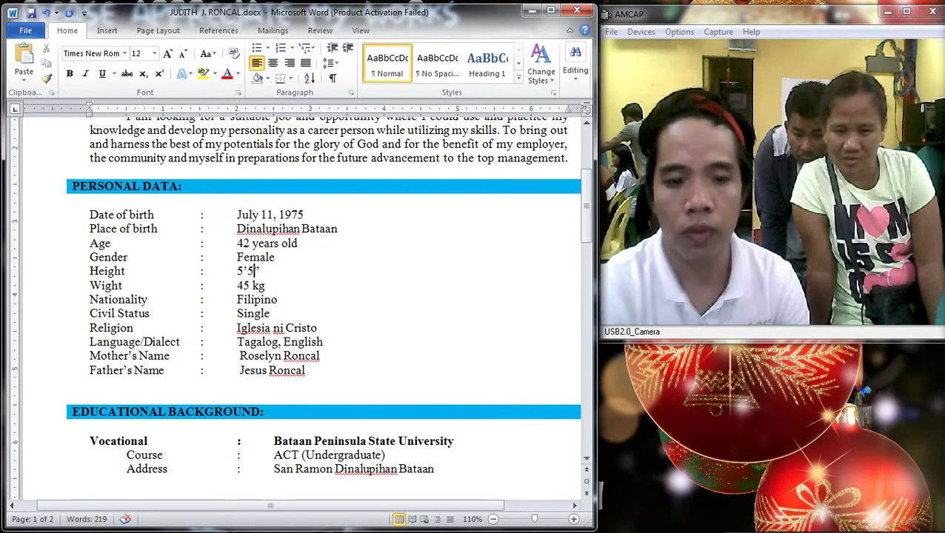
key("BackSpace")
type("2")
- Change the weight to 56 kg
scroll(296, 296, "down", 2)
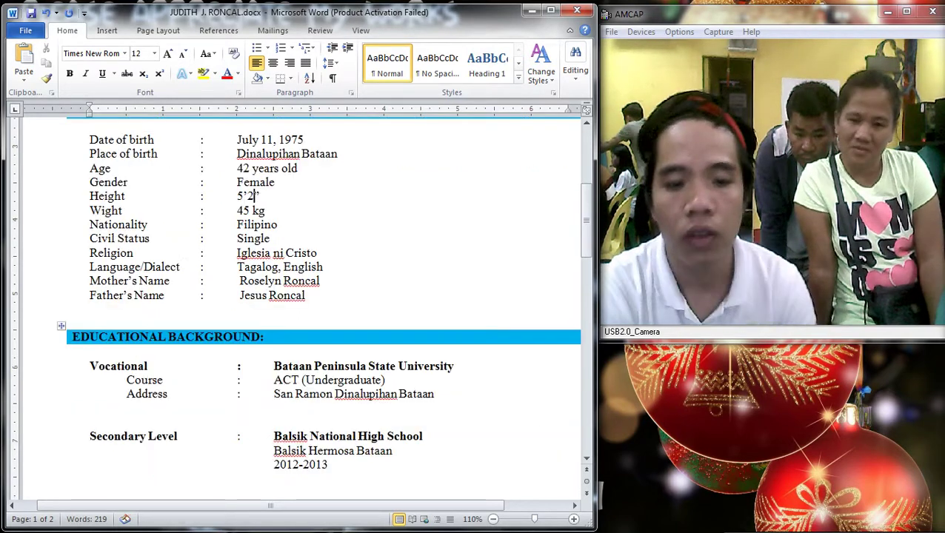
left_click(249, 211)
key("BackSpace")
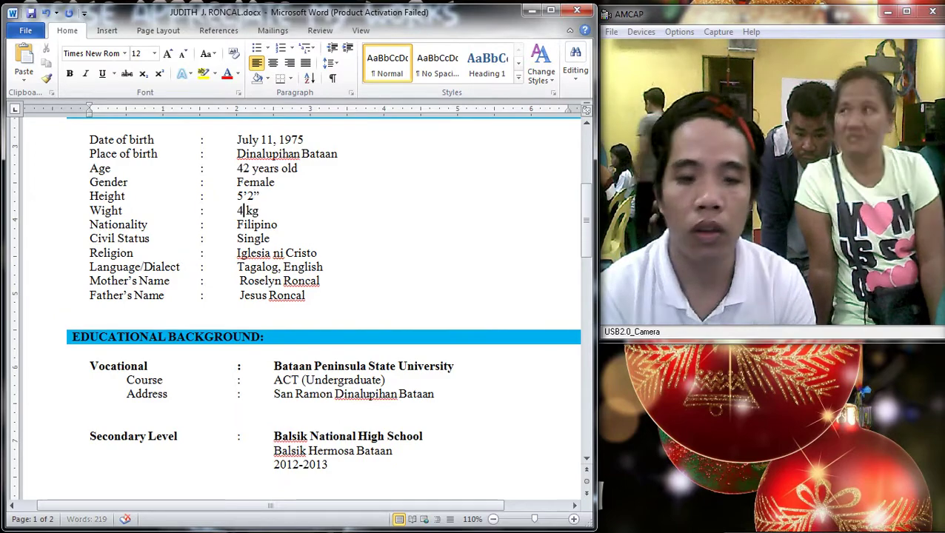
key("BackSpace")
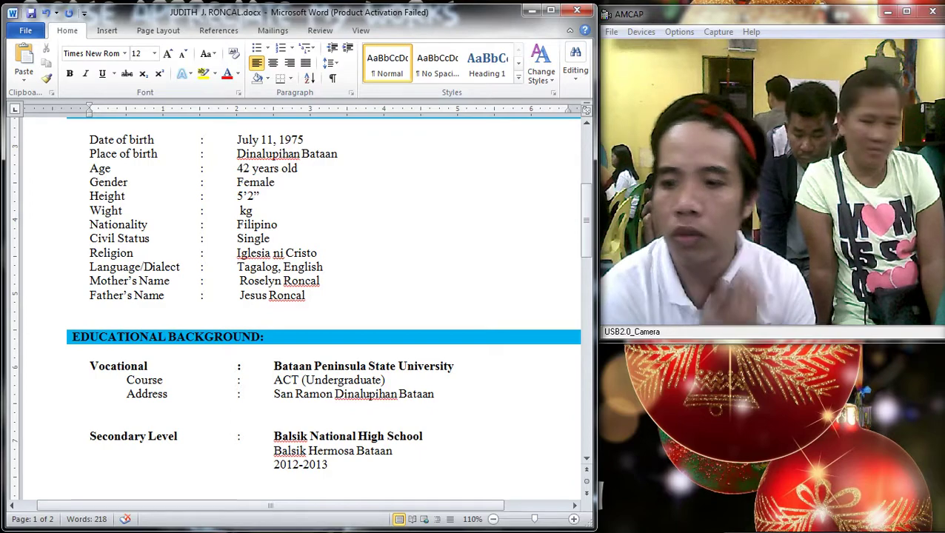
type("563")
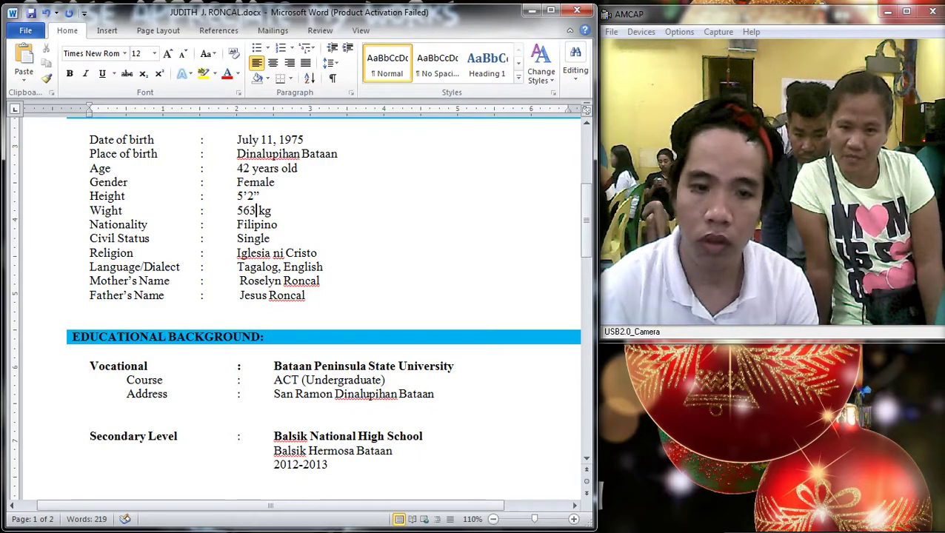
key("BackSpace")
- Set civil status to Married and religion to Catholic
double_click(253, 239)
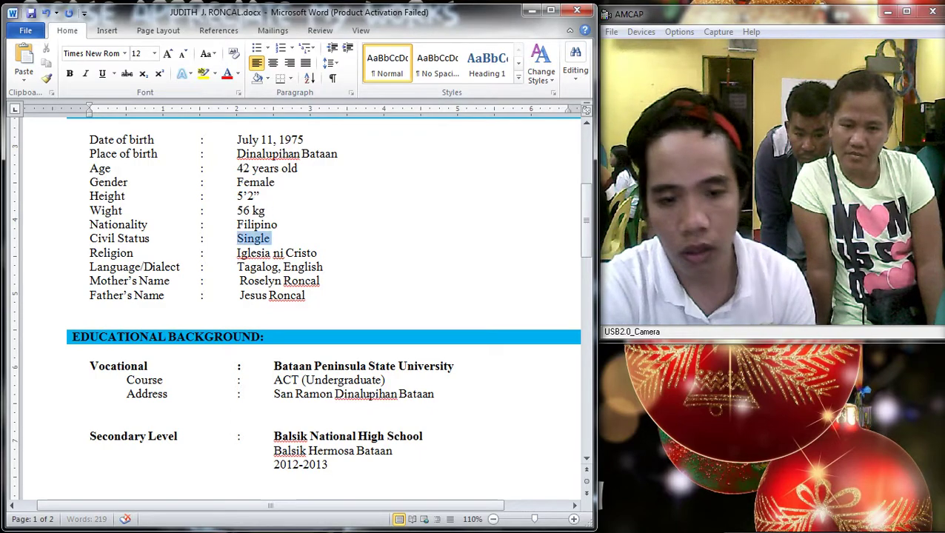
type("Married")
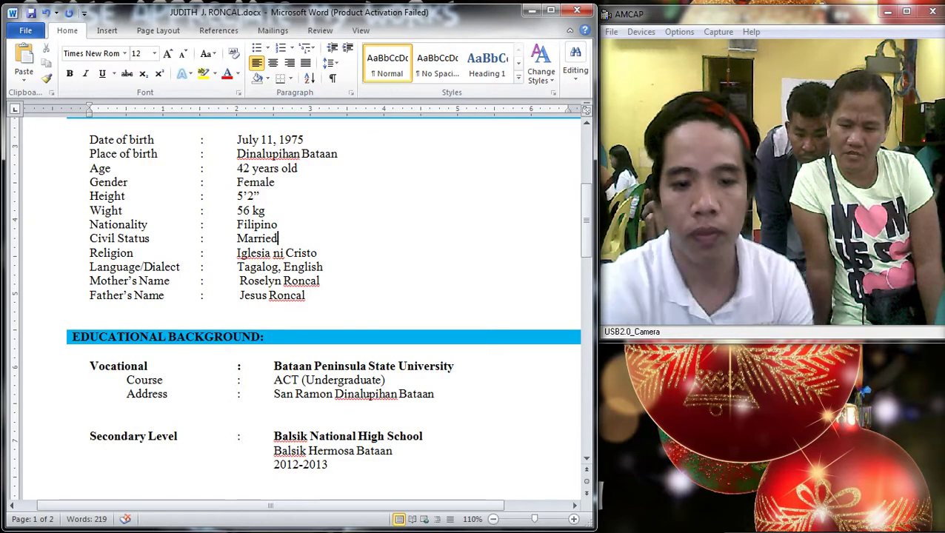
left_click_drag(237, 253, 317, 253)
key("BackSpace")
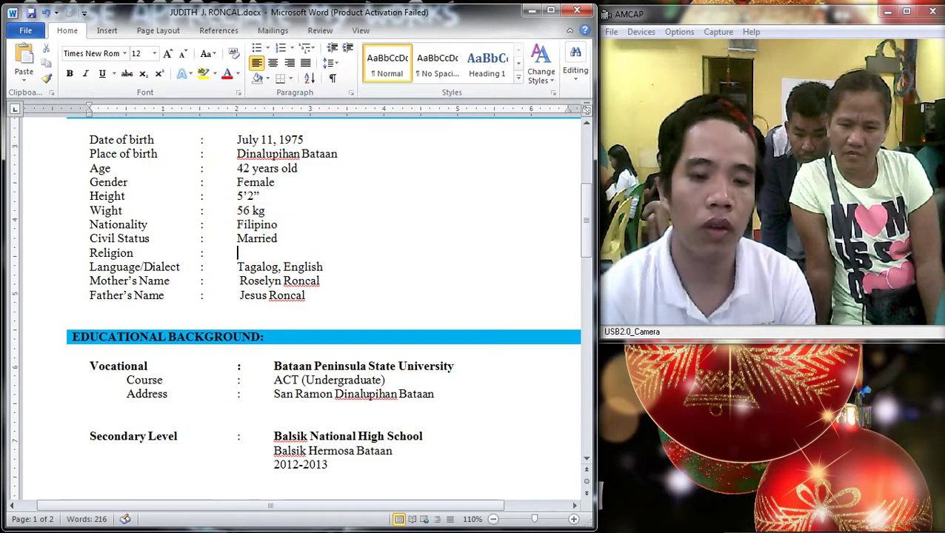
type("Cath")
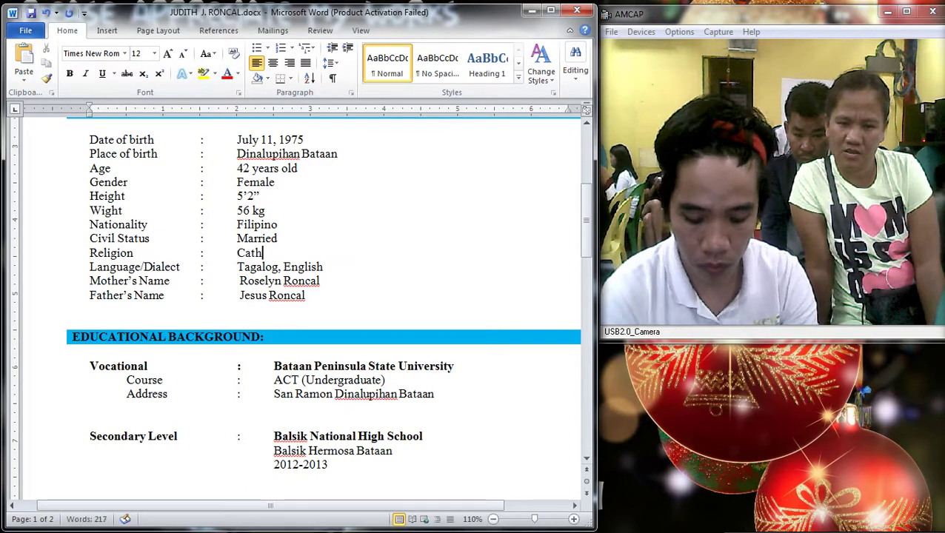
type("olic")
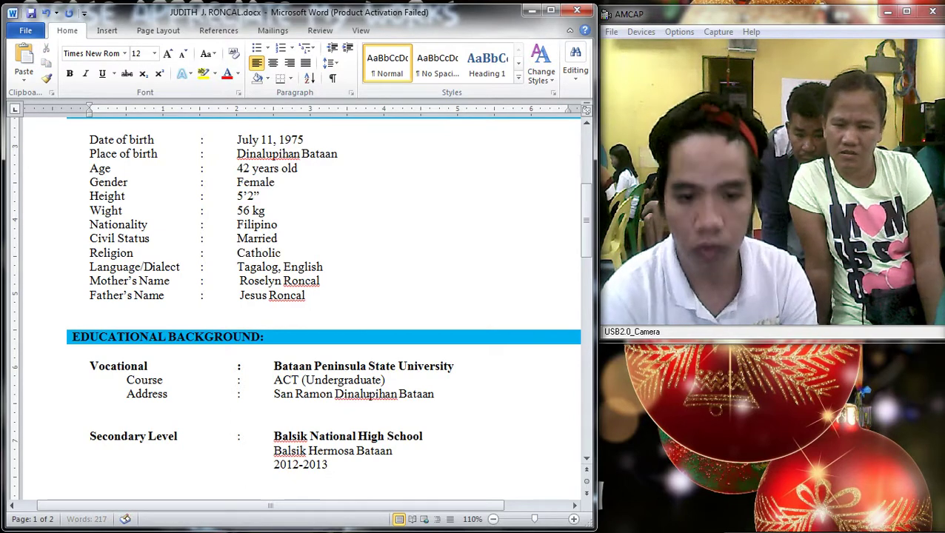
- Replace the mother's name with the new mother's full name
left_click_drag(305, 296, 239, 295)
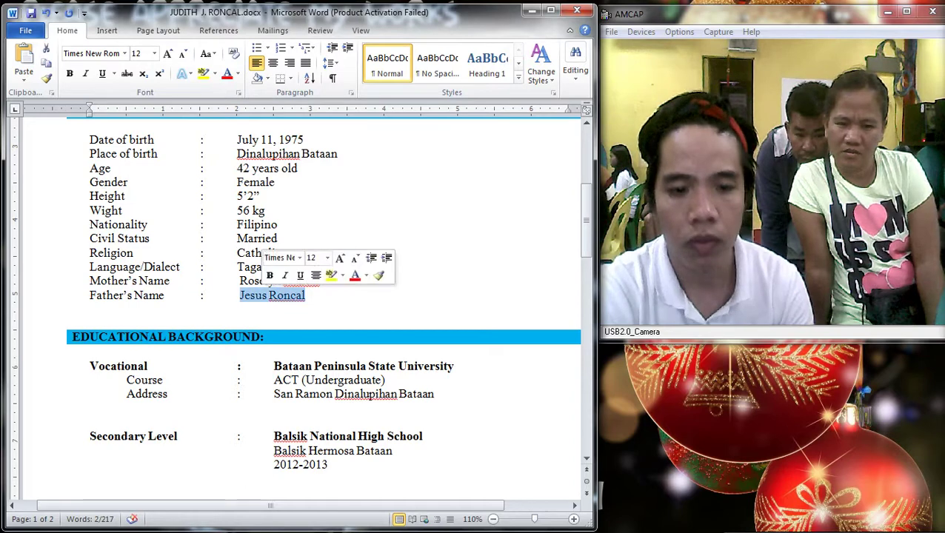
left_click_drag(317, 280, 239, 281)
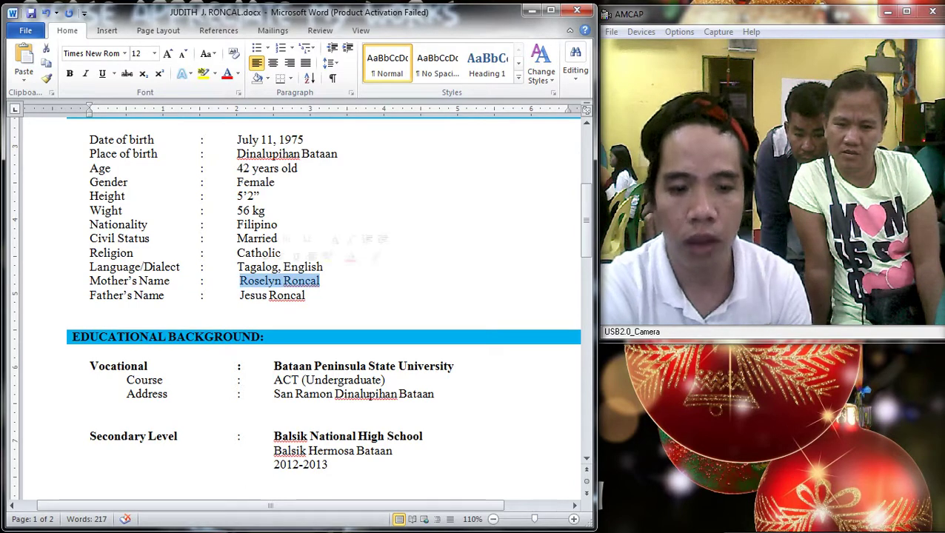
key("Delete")
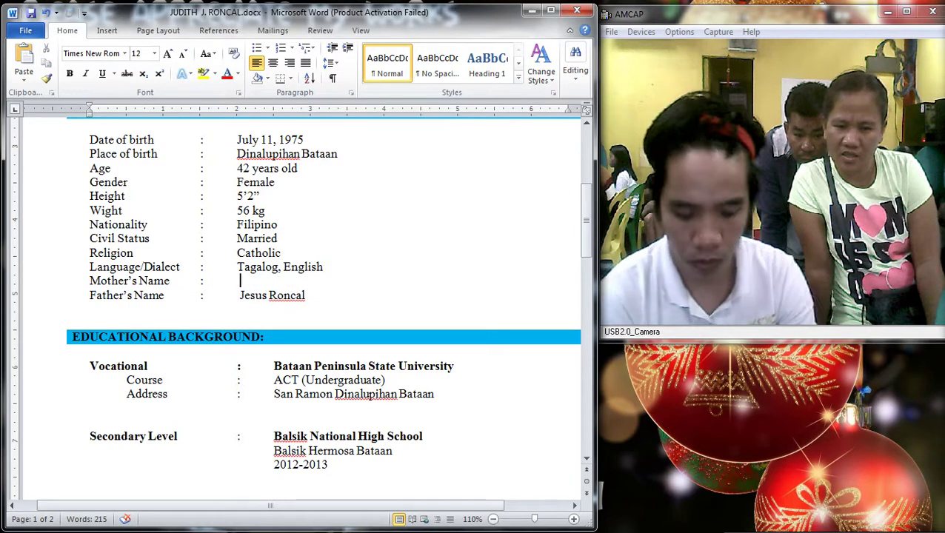
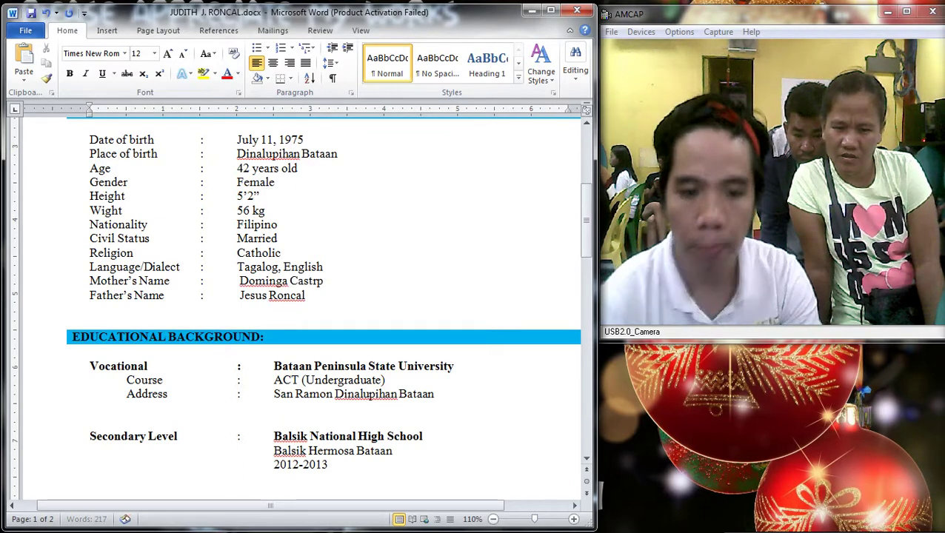
type("i")
key("BackSpace")
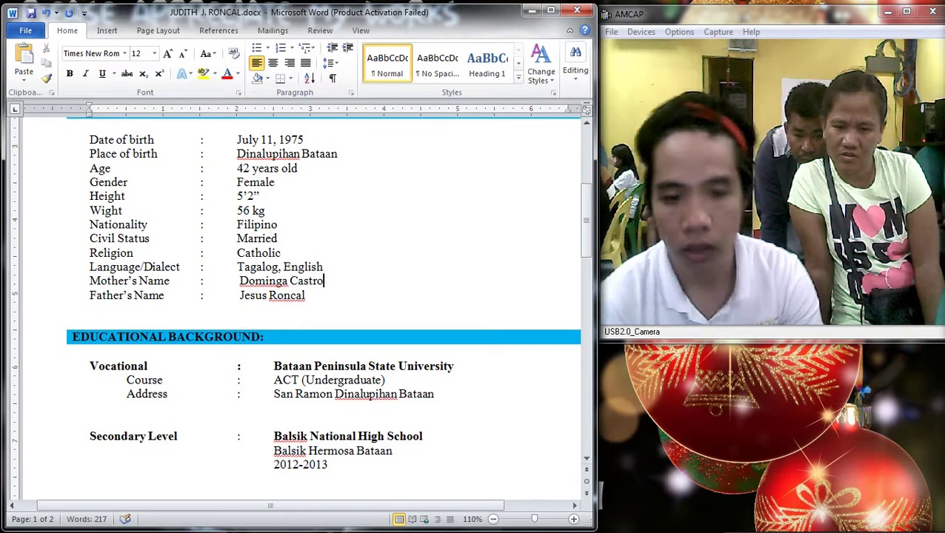
- Replace the father's name with the new father's full name
triple_click(271, 295)
key("BackSpace")
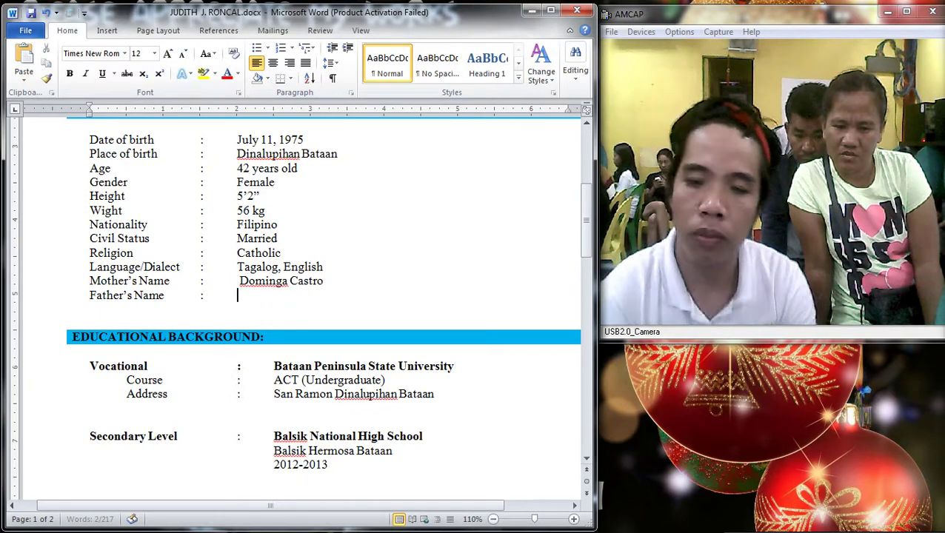
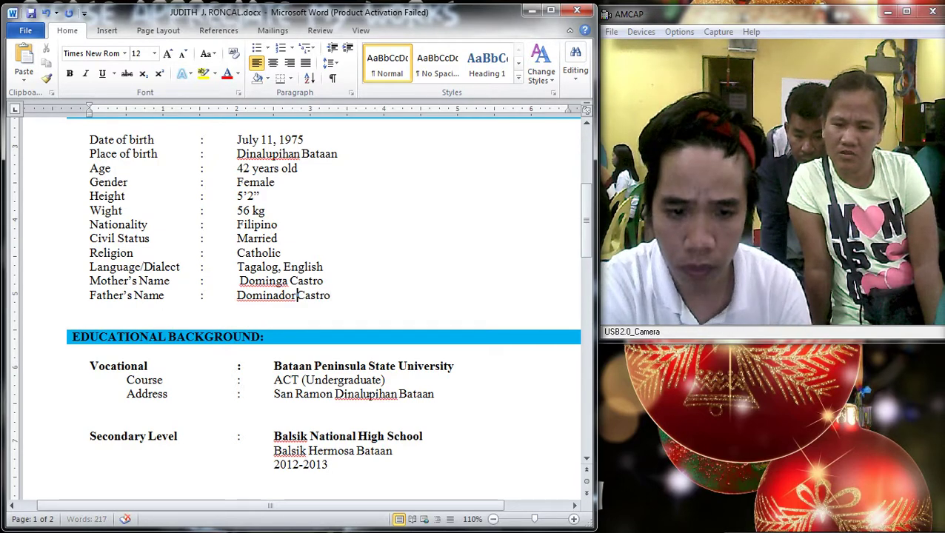
- Delete the vocational education lines and add blank lines in the education section
scroll(297, 296, "down", 5)
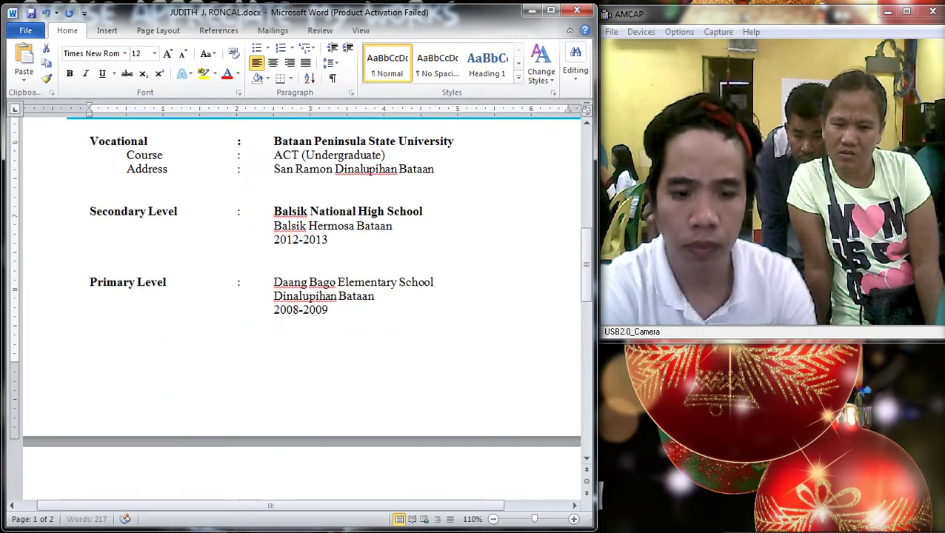
scroll(297, 296, "up", 1)
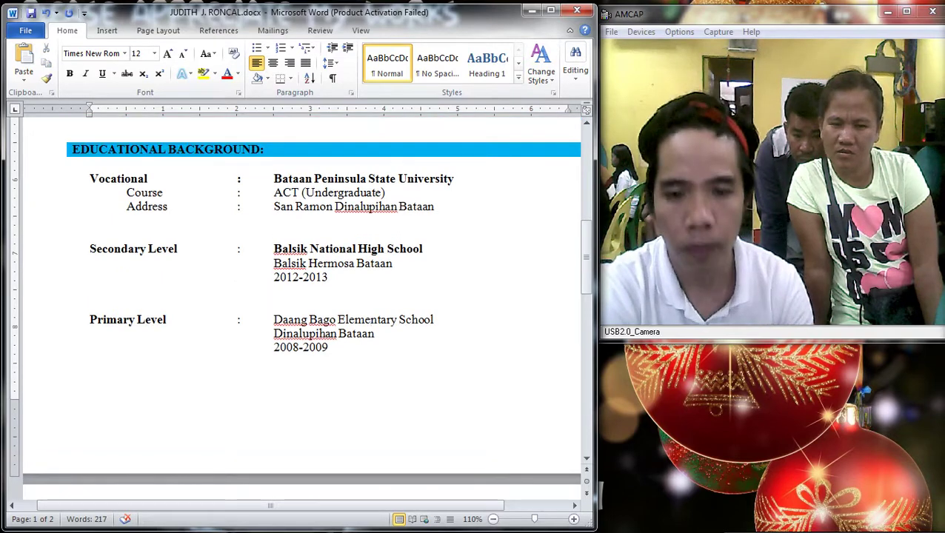
left_click_drag(453, 179, 274, 179)
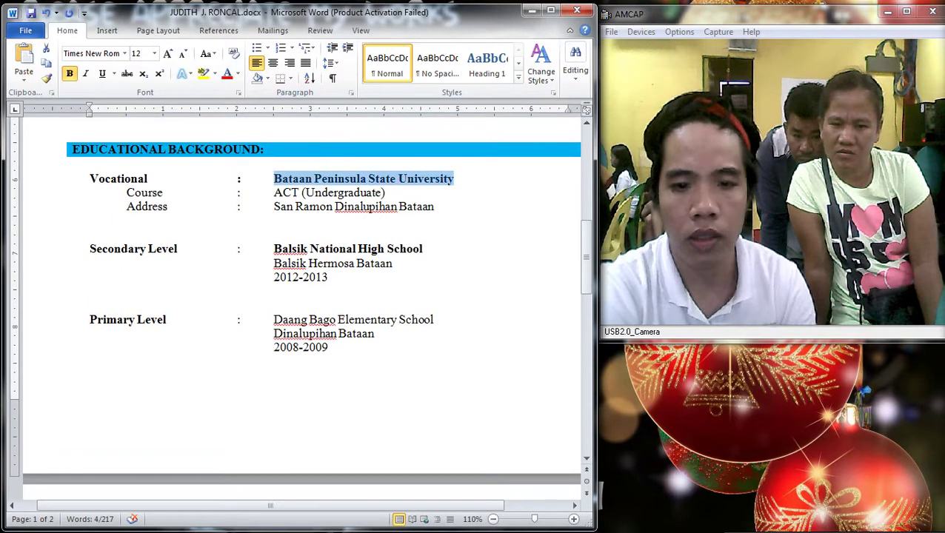
left_click_drag(90, 179, 434, 207)
key("Delete")
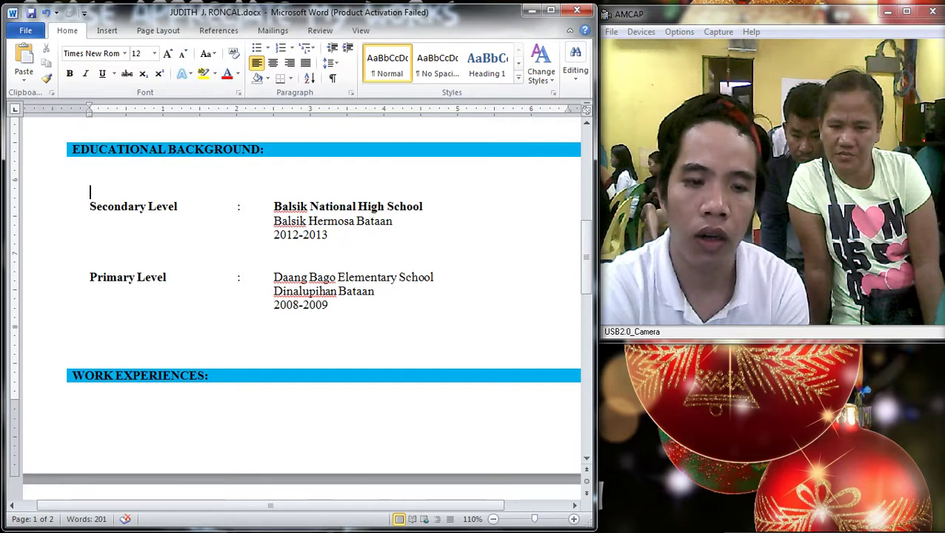
left_click(90, 248)
key("Return")
left_click(90, 375)
key("Return")
- Rename the secondary school to Northern Bataan Institute
double_click(291, 206)
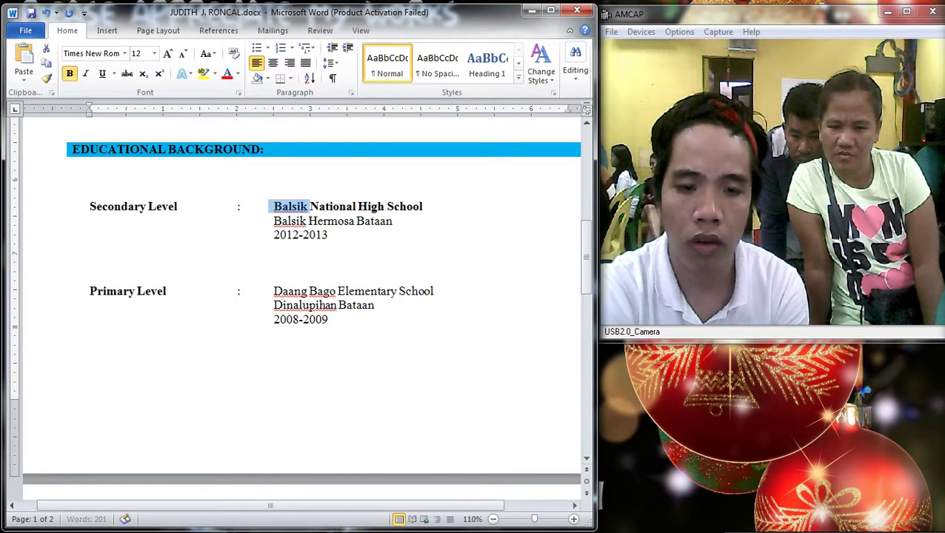
scroll(292, 207, "up", 4)
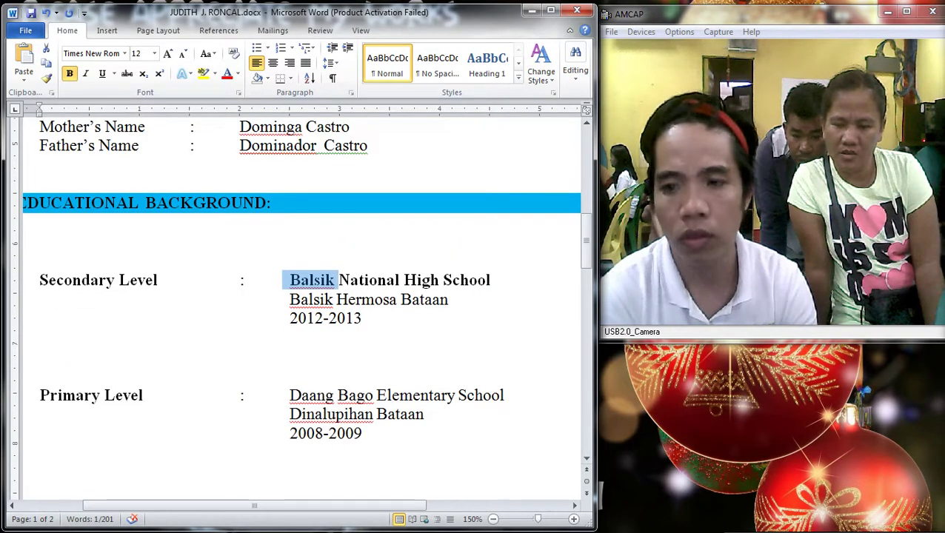
type("Nor")
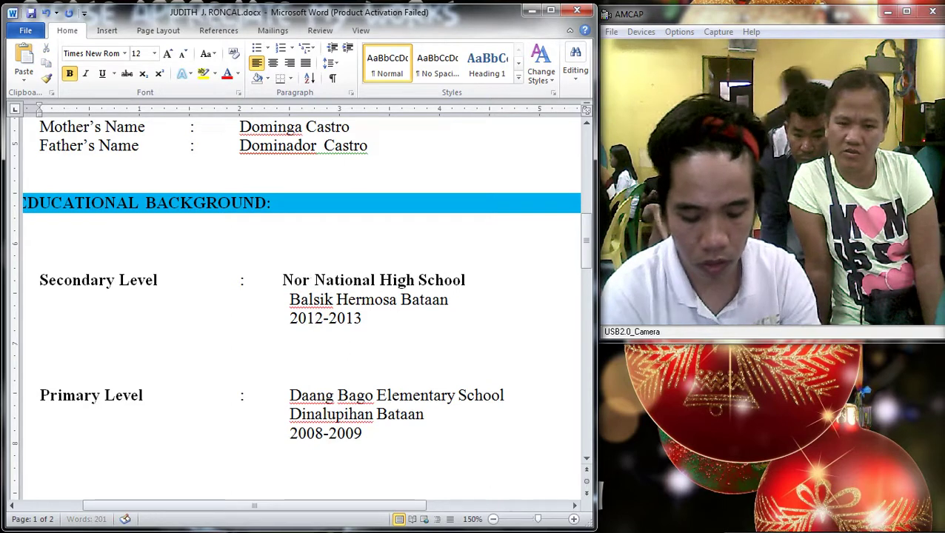
type("thern")
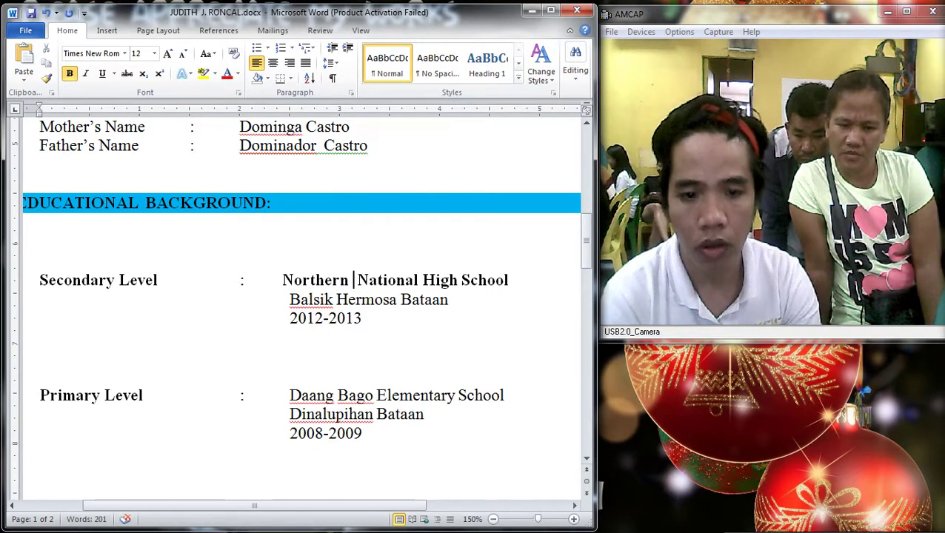
key("ctrl+shift+Left")
key("ctrl+shift+Left")
key("ctrl+shift+Left")
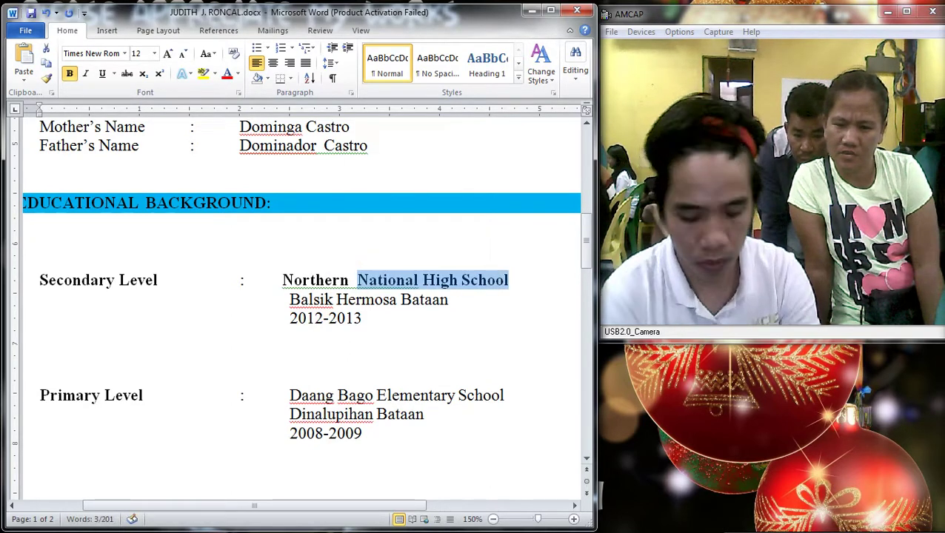
type("Bataan Instit")
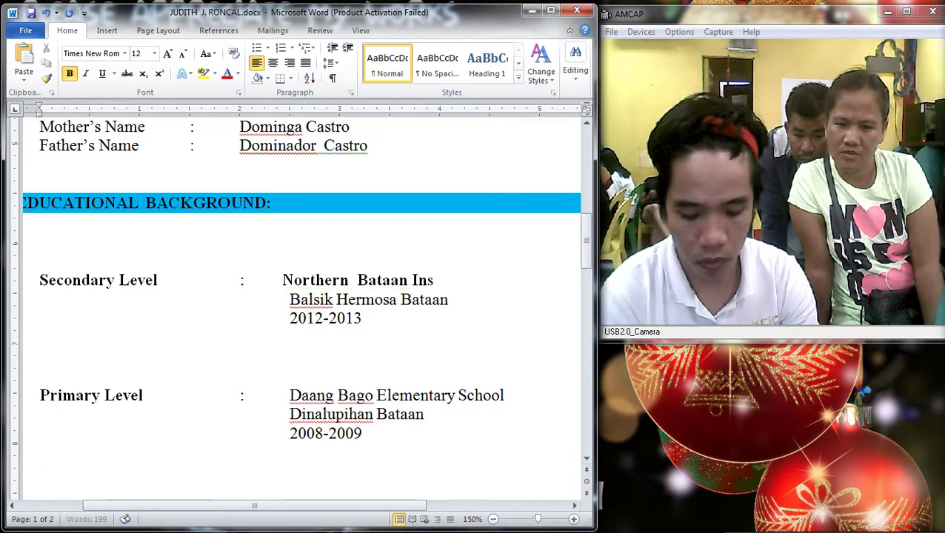
type("ute")
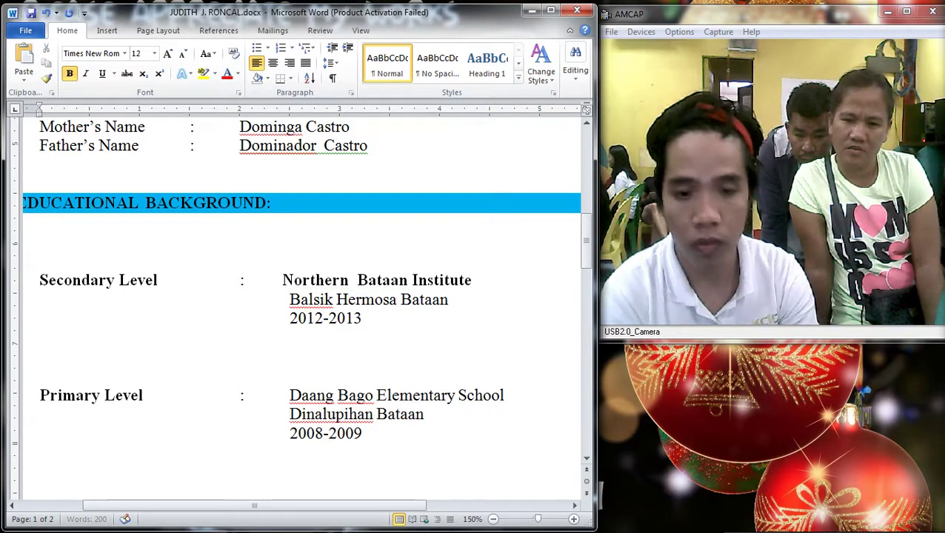
- Replace the secondary school address Balsik Hermosa Bataan with Dinalupihan Bataan
key("Down")
key("Home")
key("Delete")
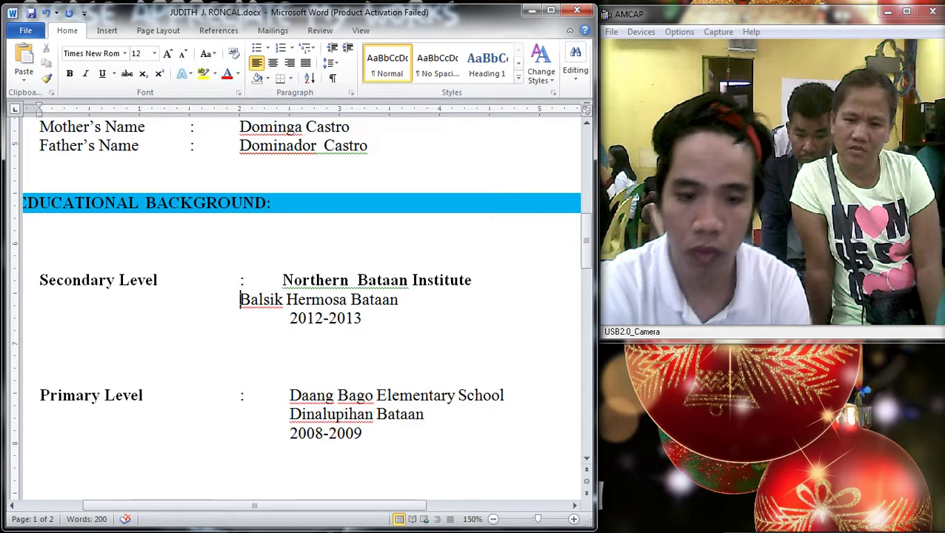
key("Tab")
key("Up")
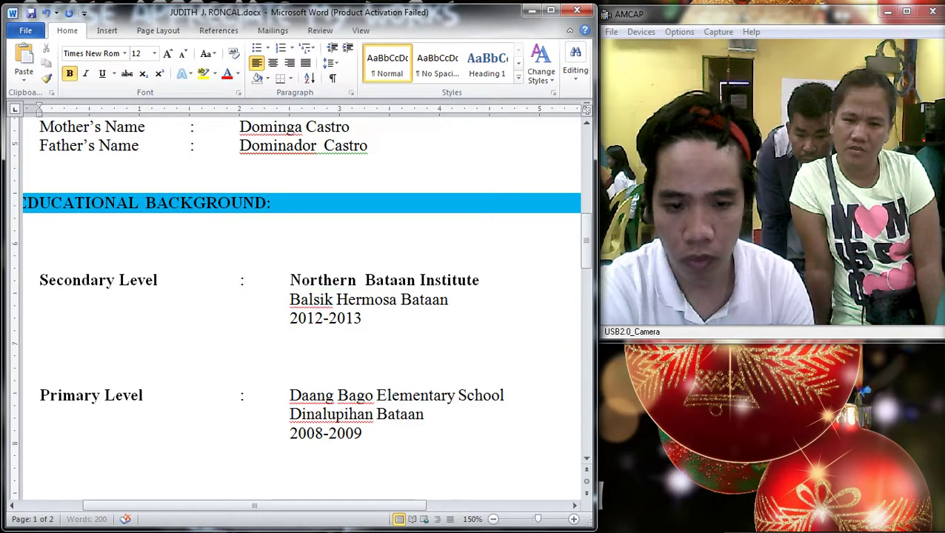
key("Down")
key("shift+End")
type("DInalupi")
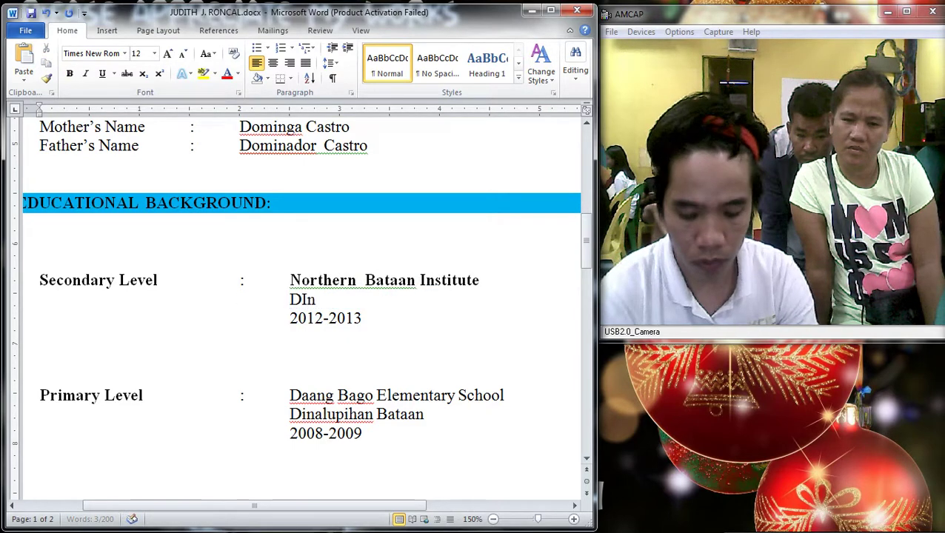
type("han ")
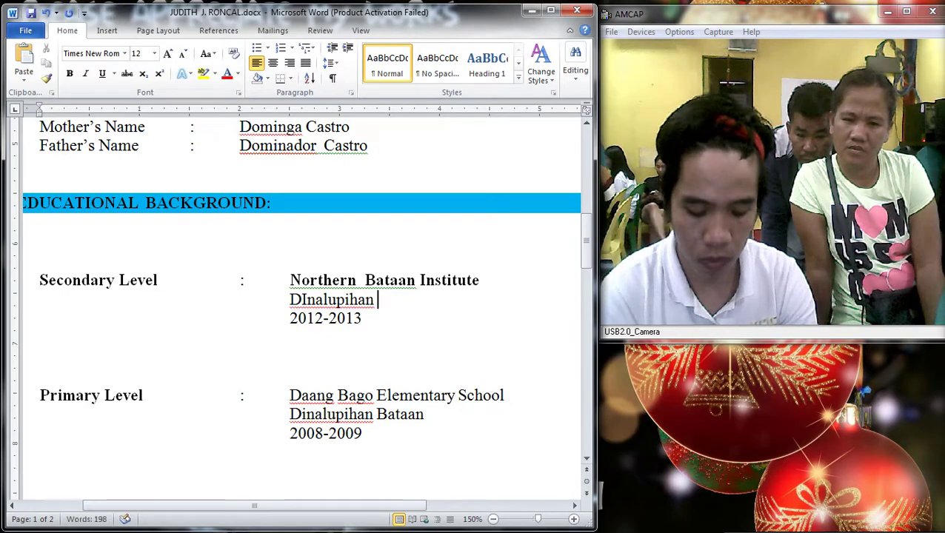
type("Bata")
key("BackSpace")
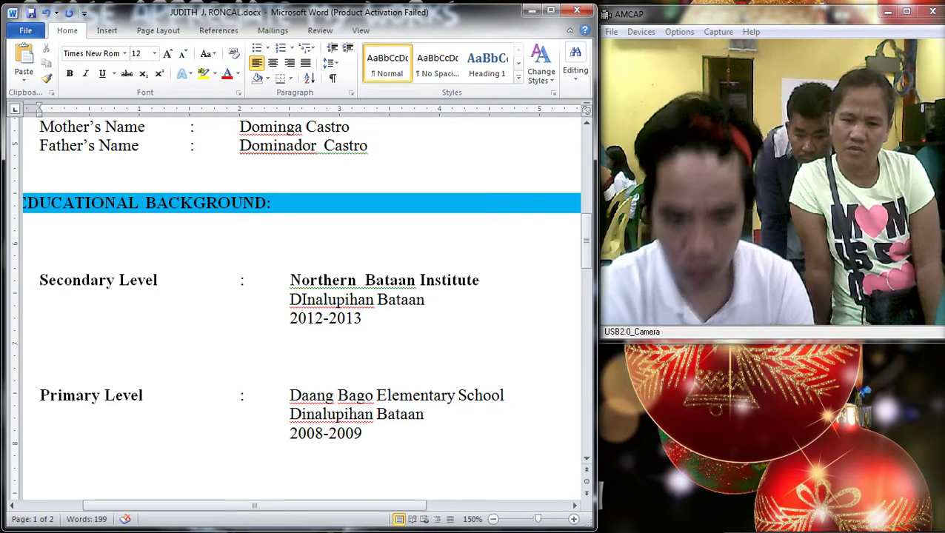
left_click(308, 299)
key("BackSpace")
type("i")
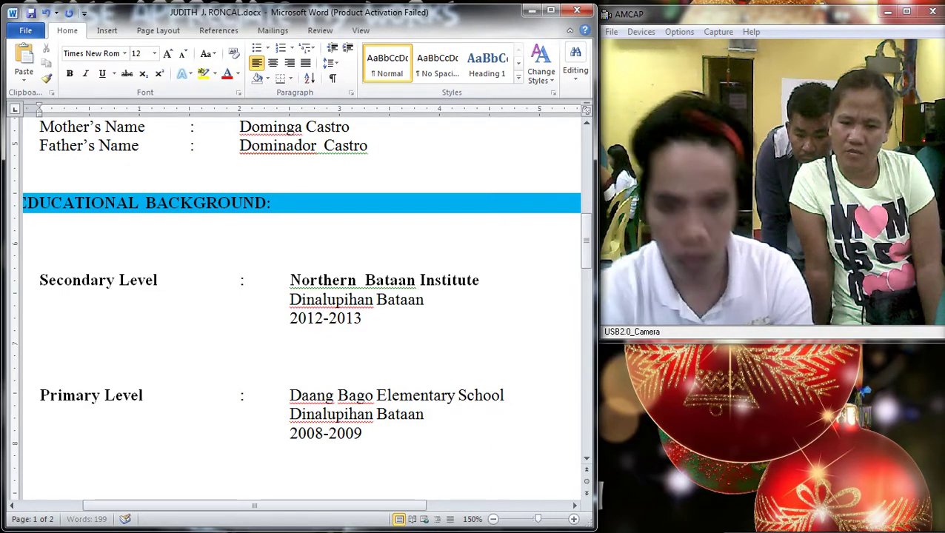
- Replace the secondary school years 2012-2013 with 1994-1995
key("Down")
key("Home")
key("shift+End")
key("BackSpace")
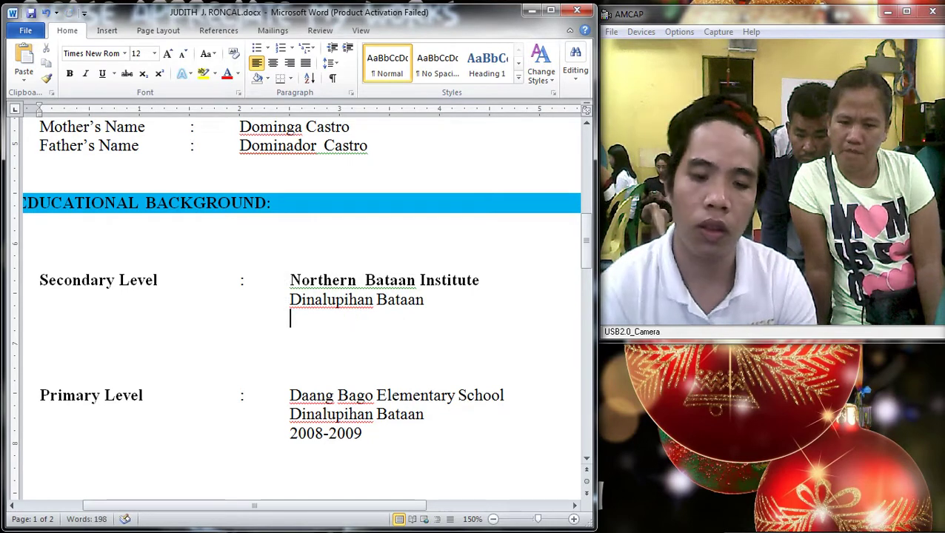
type("109")
key("BackSpace")
key("BackSpace")
key("BackSpace")
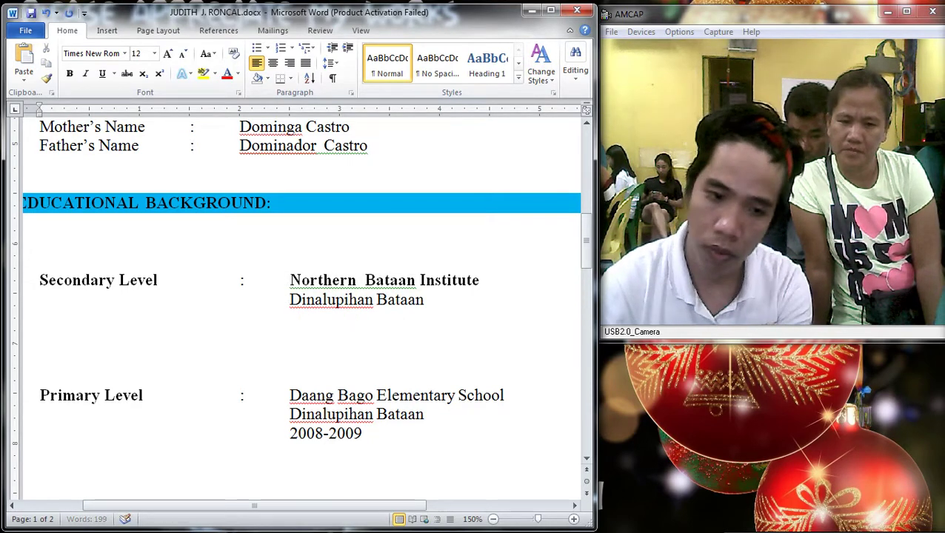
type("-1995")
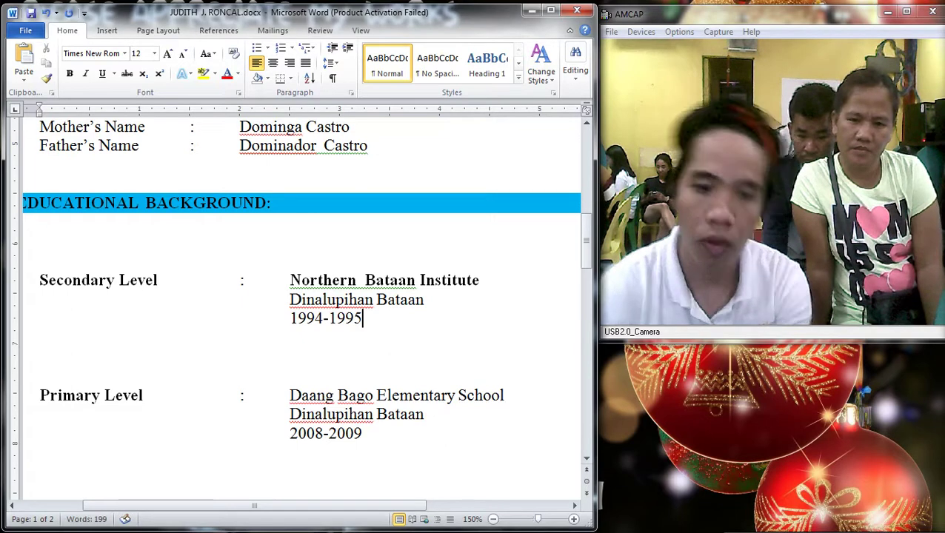
scroll(301, 296, "down", 3)
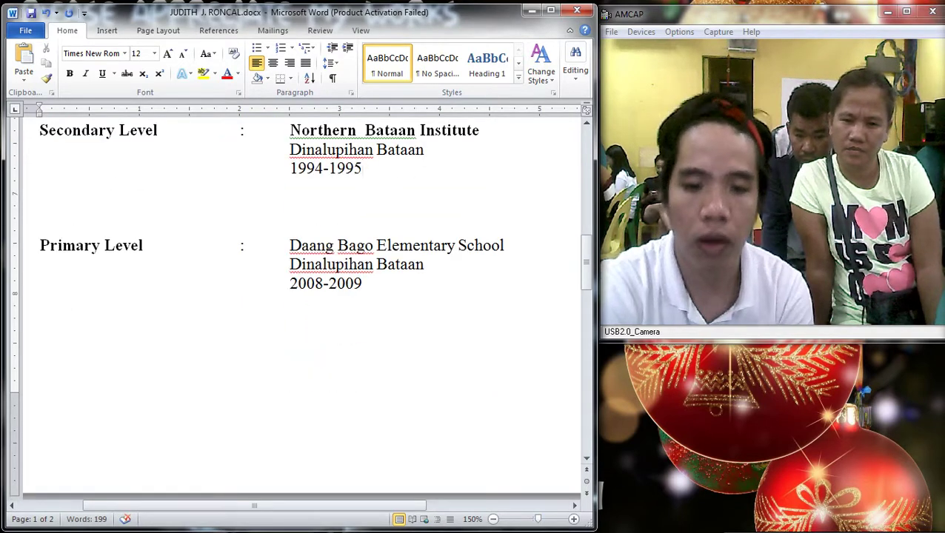
- Change the primary school to Pagalanggang Elementary School with years 1987-1988
left_click_drag(374, 245, 289, 245)
key("BackSpace")
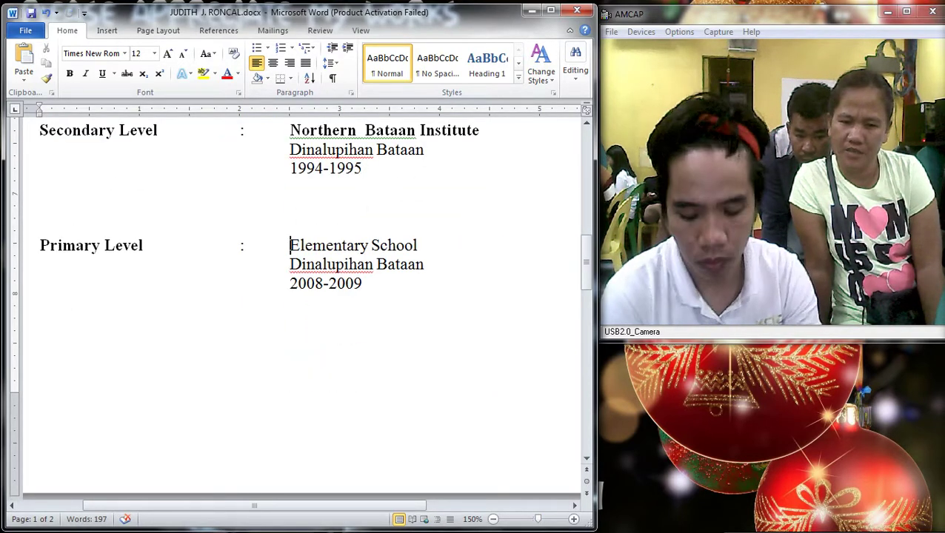
type("Pagalanggang")
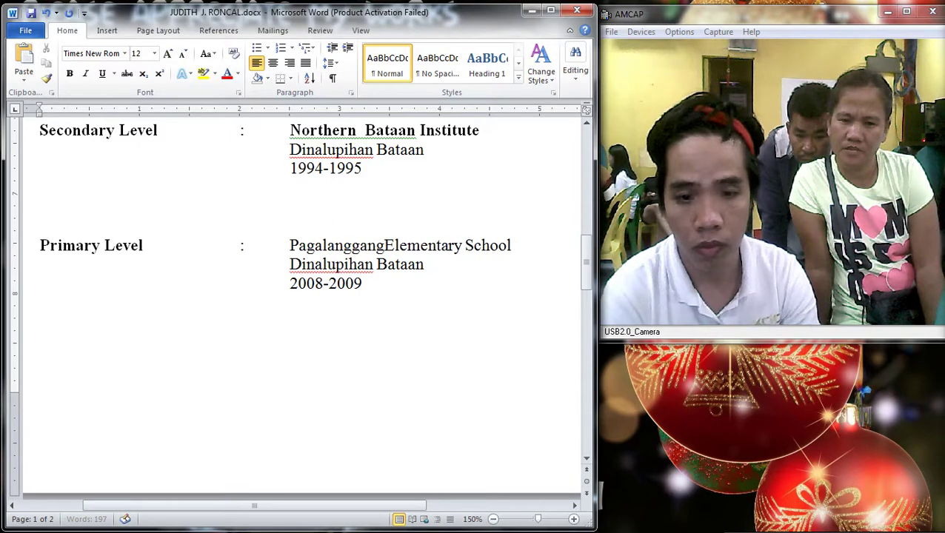
left_click_drag(289, 284, 362, 284)
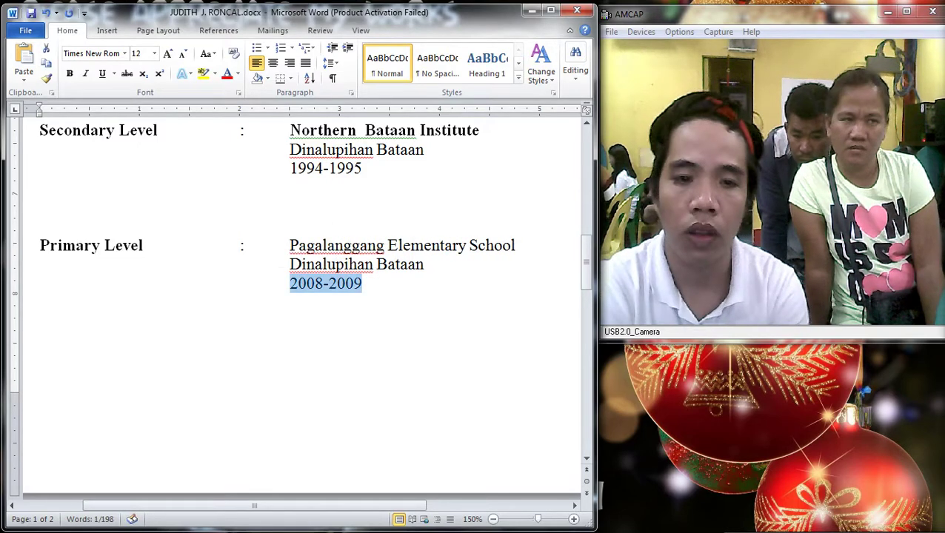
key("BackSpace")
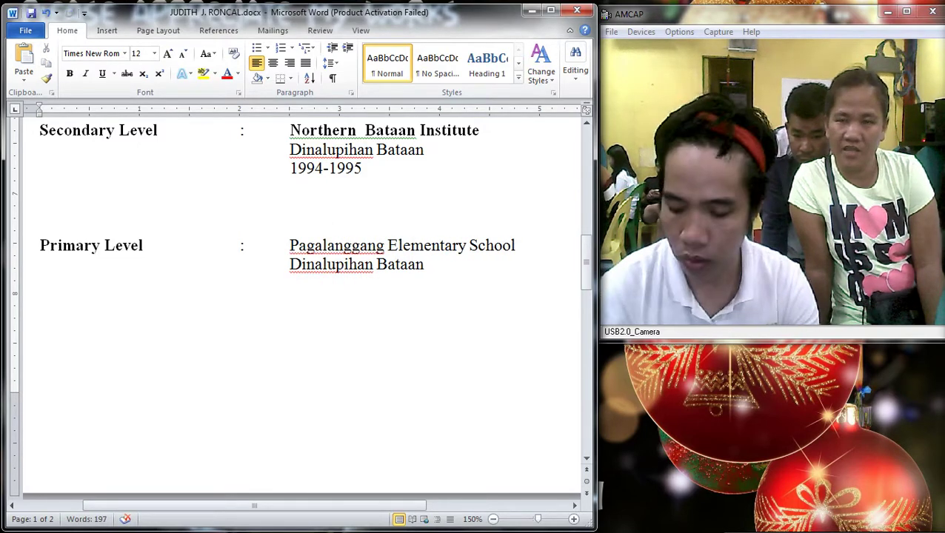
type("19")
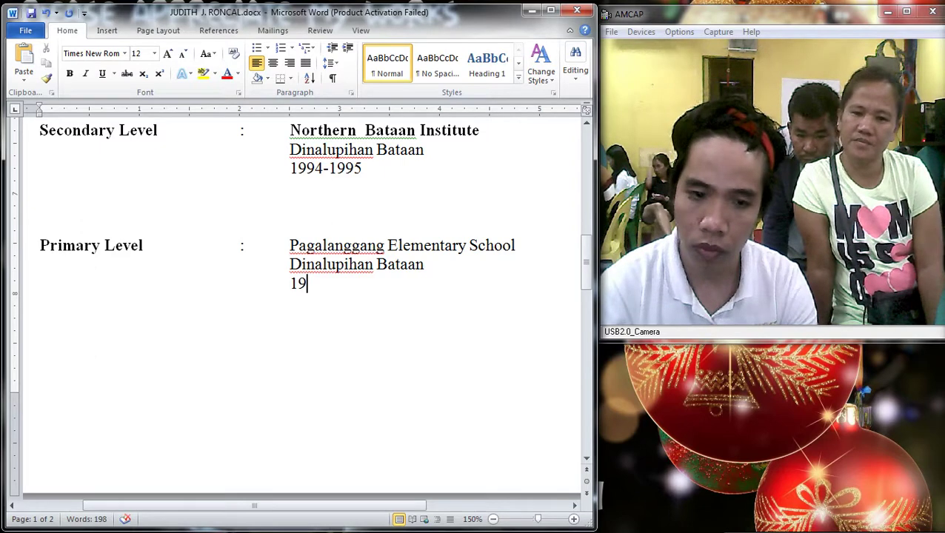
type("9")
key("BackSpace")
key("BackSpace")
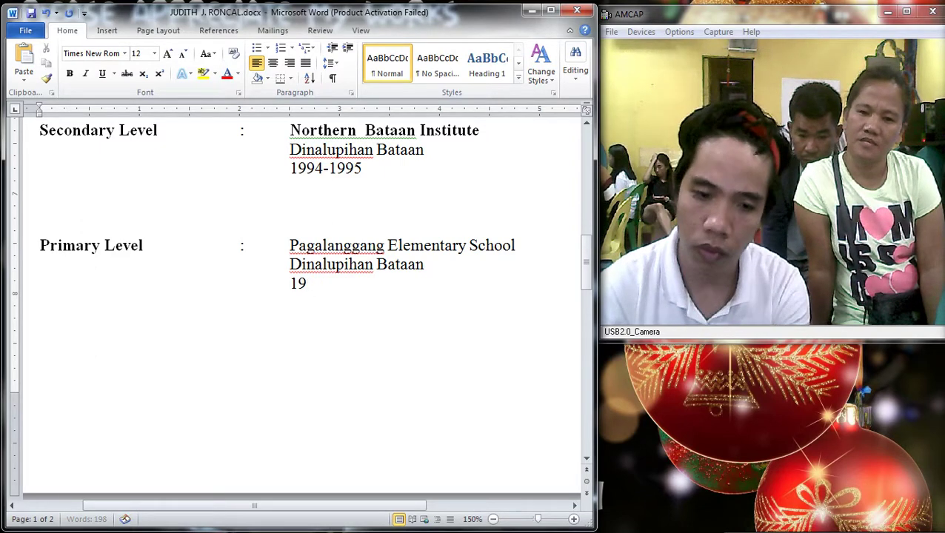
type("87")
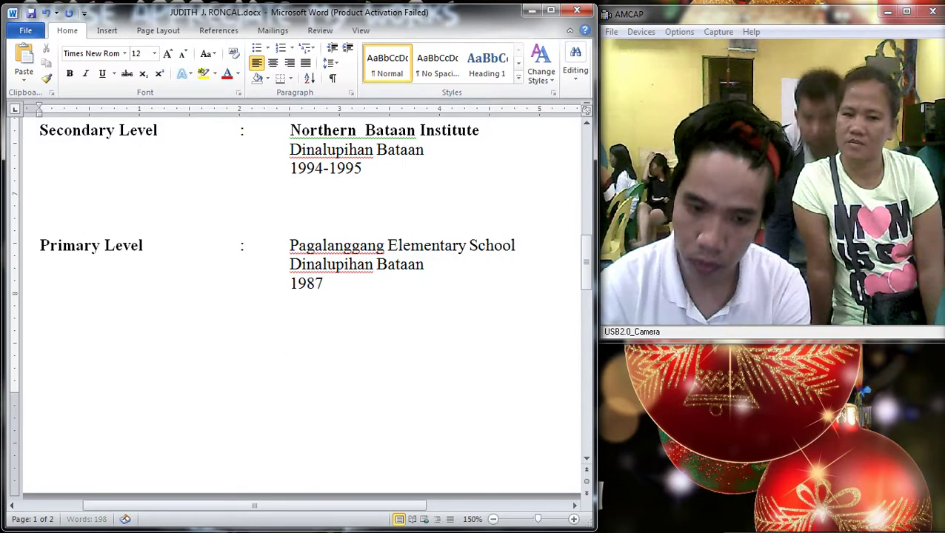
type("-8")
key("BackSpace")
type("0")
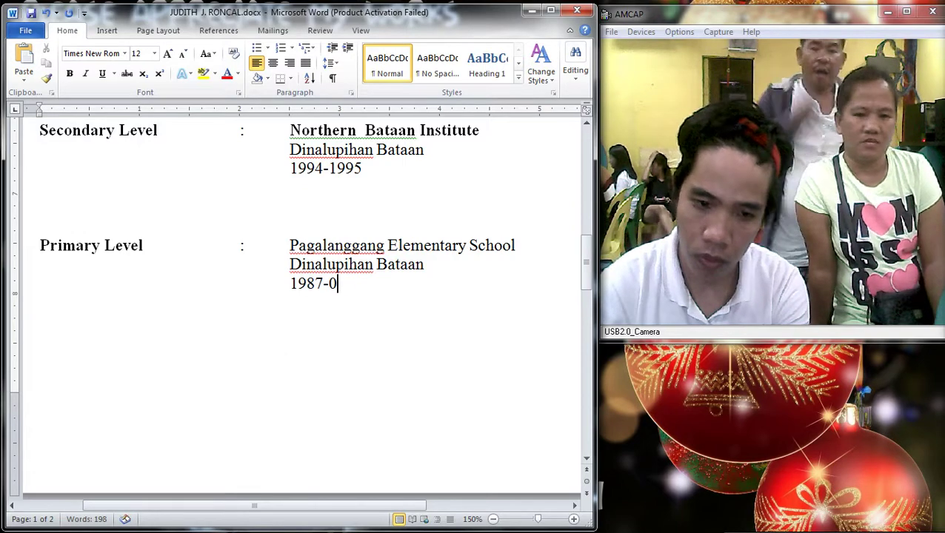
key("BackSpace")
type("1988")
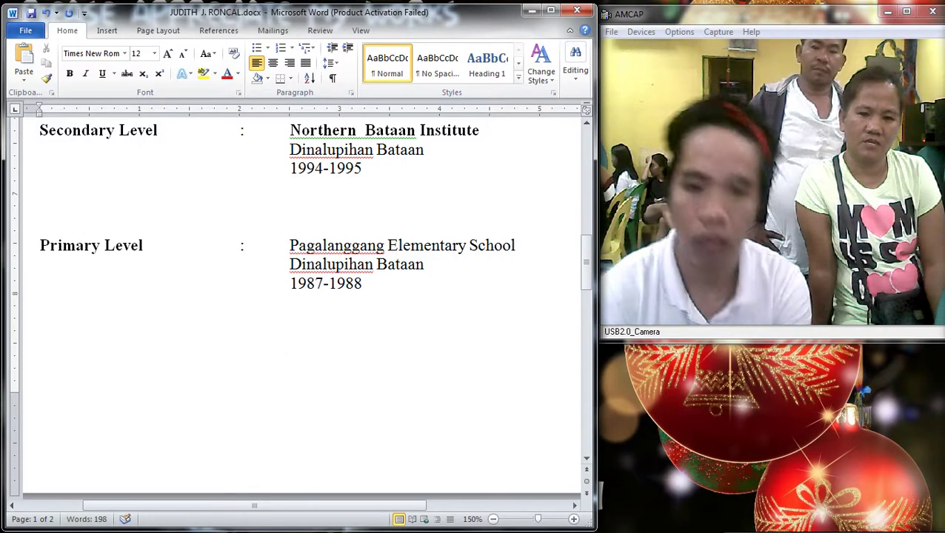
- Bold the Pagalanggang Elementary School line and move down to the work experience section
scroll(297, 296, "down", 5)
scroll(296, 296, "up", 5)
triple_click(400, 296)
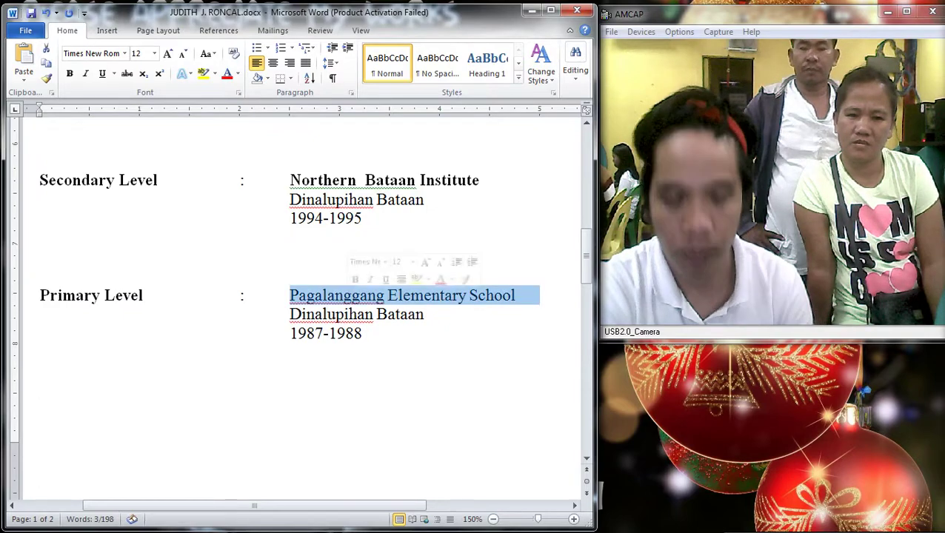
key("ctrl+b")
scroll(296, 297, "down", 8)
scroll(296, 296, "down", 3)
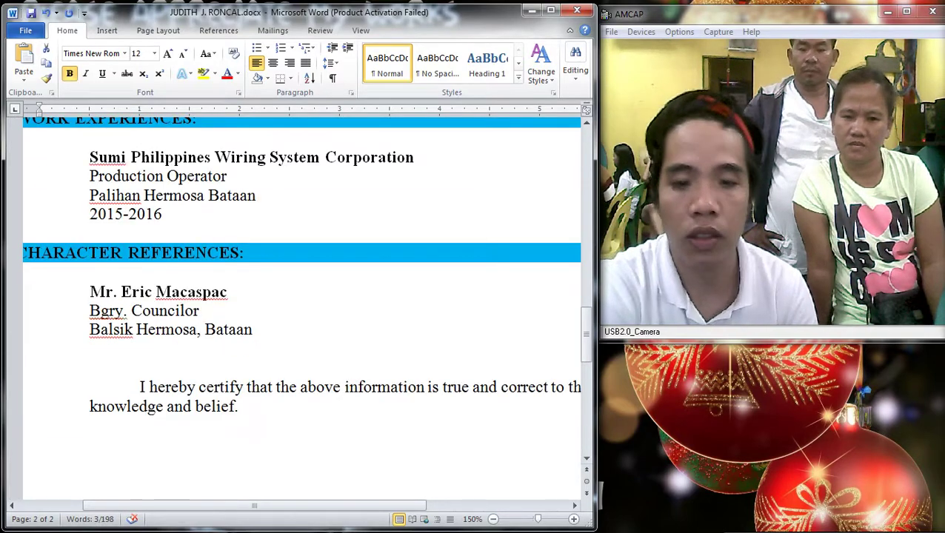
triple_click(415, 157)
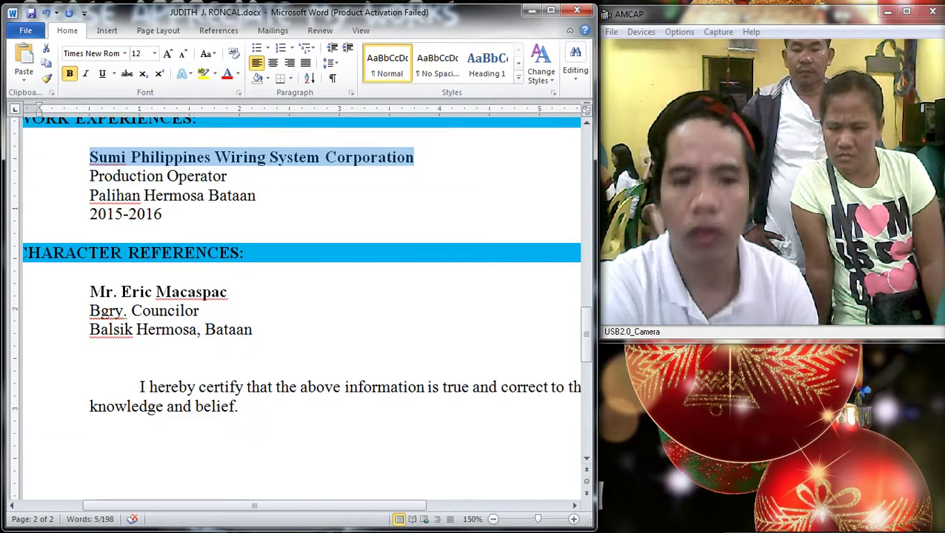
scroll(296, 296, "down", 3, "ctrl")
scroll(296, 296, "down", 4, "ctrl")
scroll(296, 296, "up", 4, "ctrl")
scroll(296, 296, "down", 4, "ctrl")
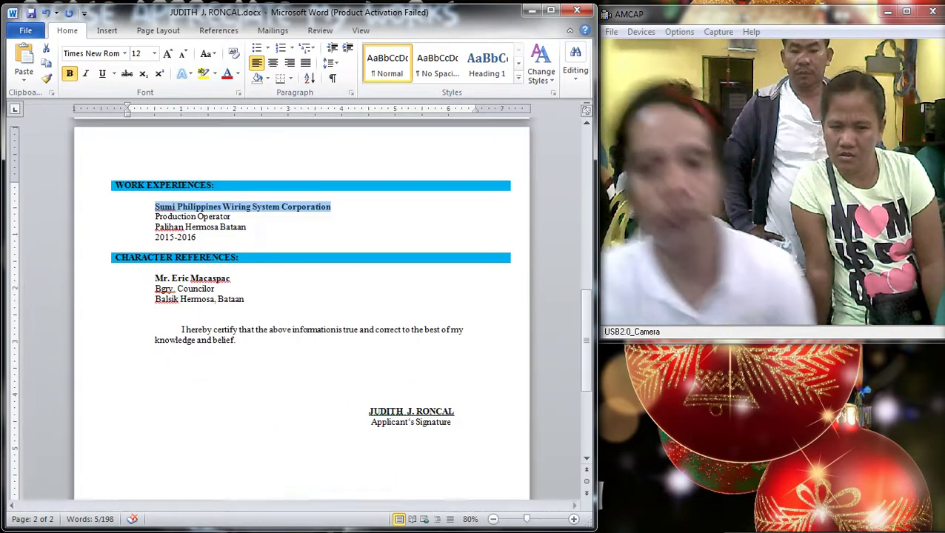
scroll(296, 297, "down", 4, "ctrl")
left_click(415, 170)
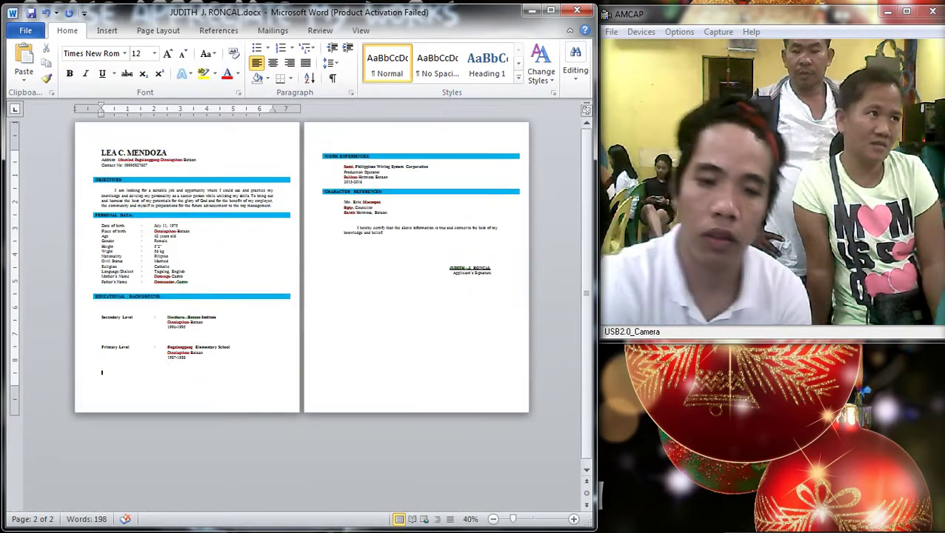
scroll(415, 193, "up", 4, "ctrl")
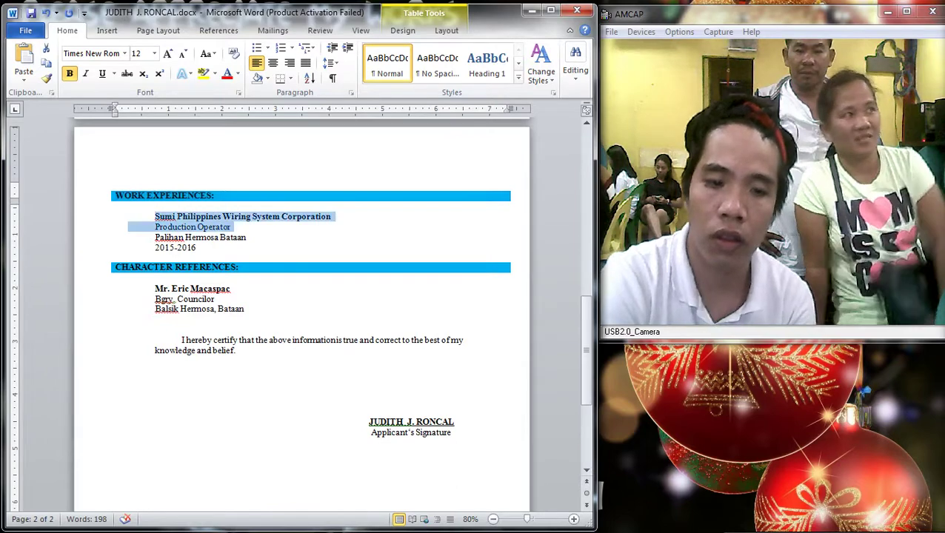
- Overwrite employer Sumi Philippines Wiring System Corporation with Tomson and delete the Production Operator line
left_click_drag(130, 216, 221, 216)
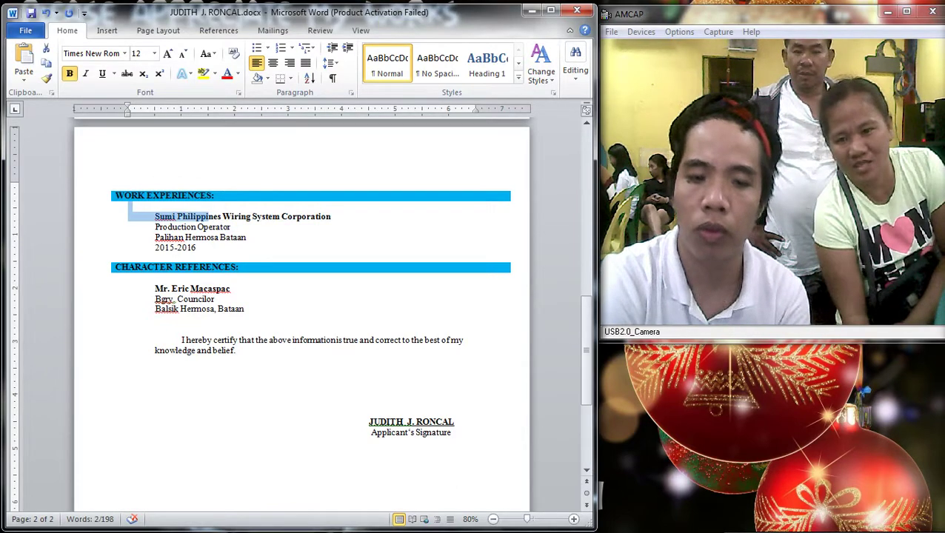
left_click_drag(154, 216, 331, 216)
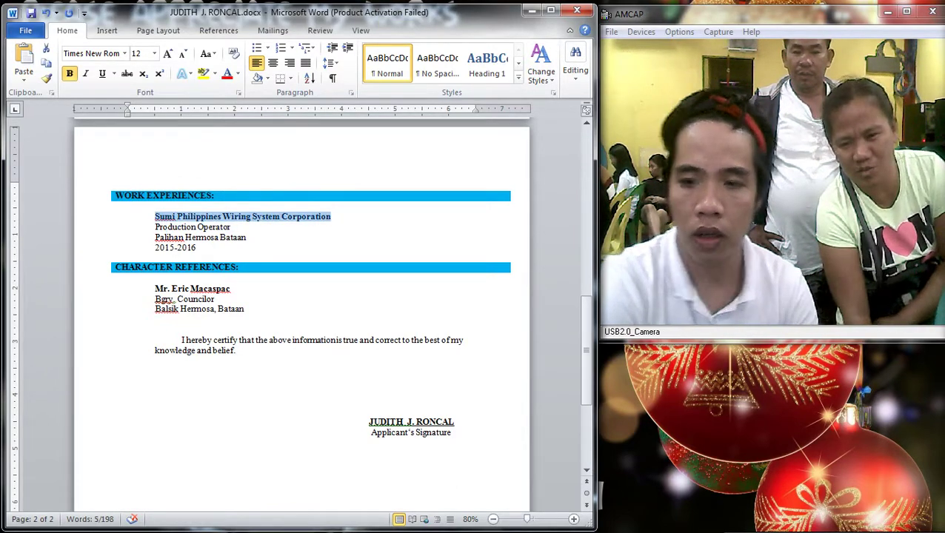
type("Tongson")
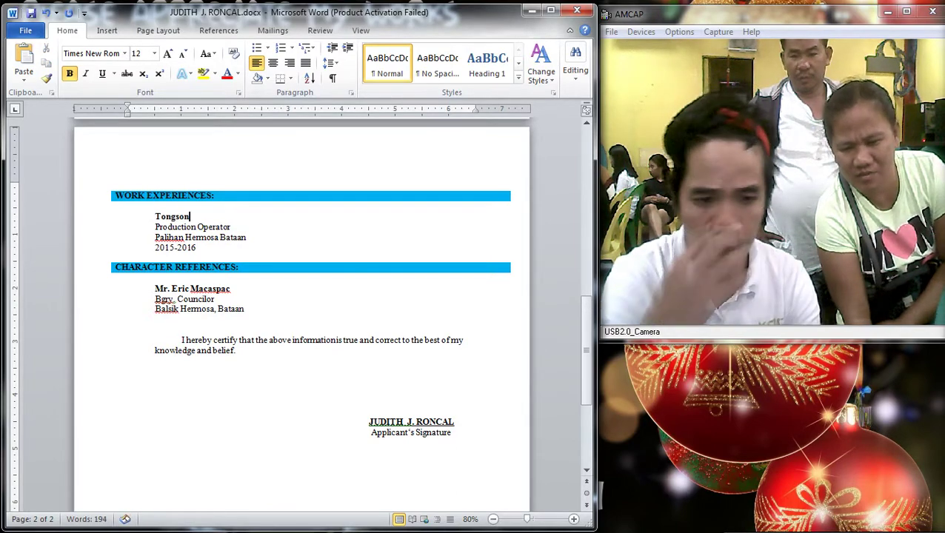
scroll(297, 311, "up", 3)
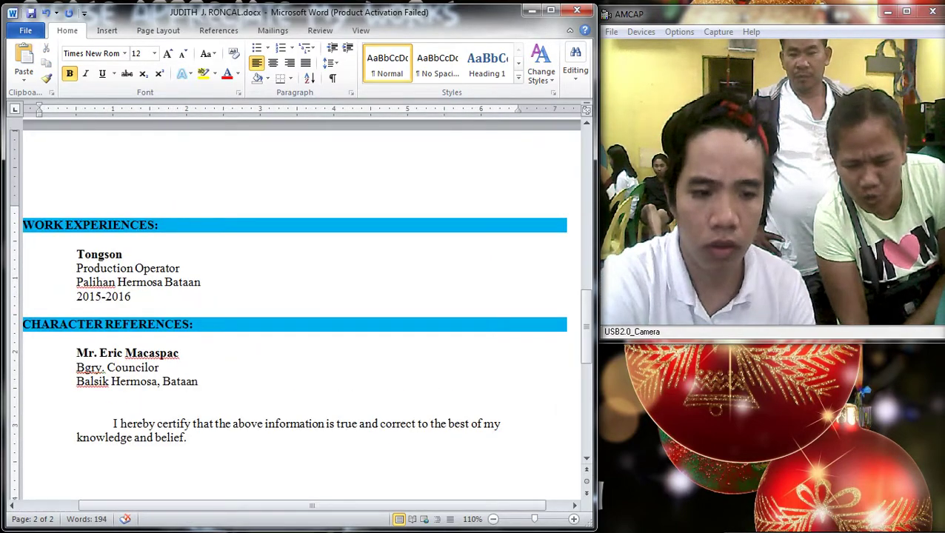
type("m")
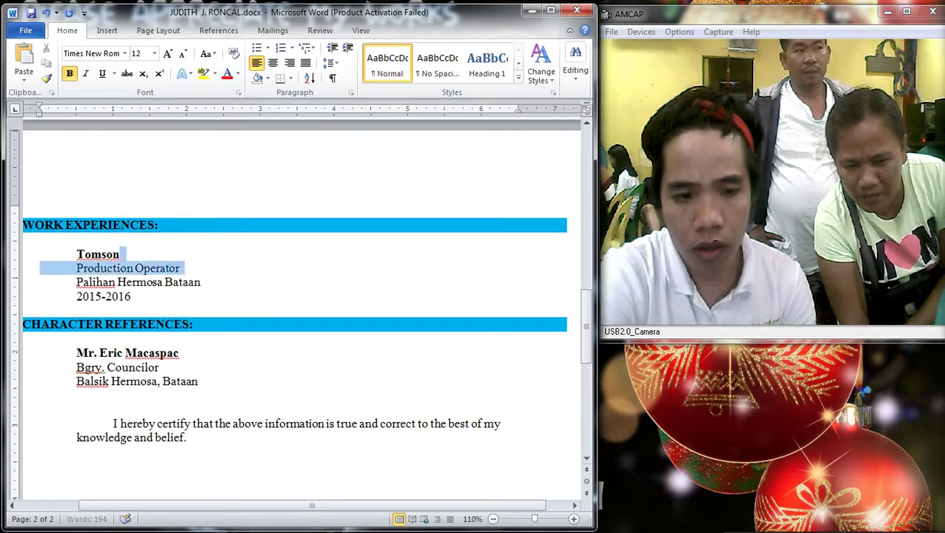
left_click_drag(179, 268, 77, 268)
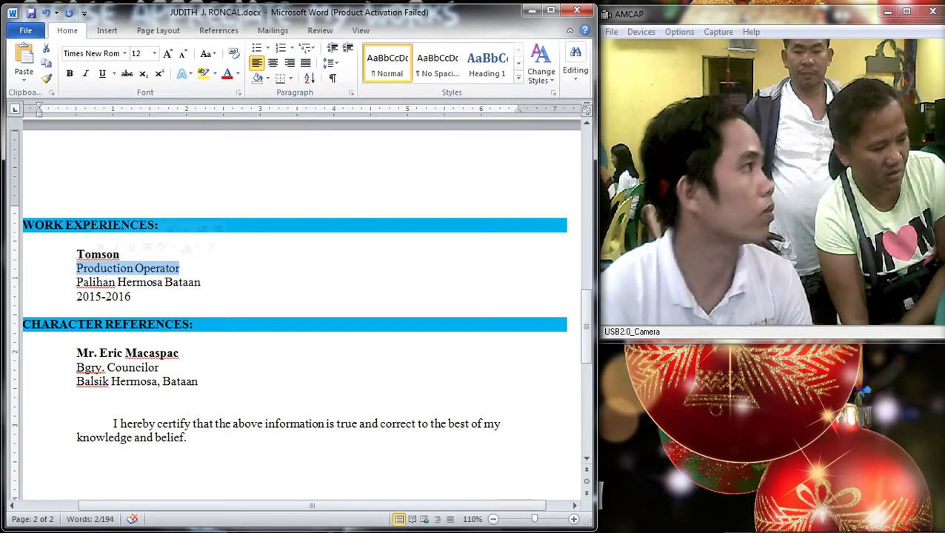
key("BackSpace")
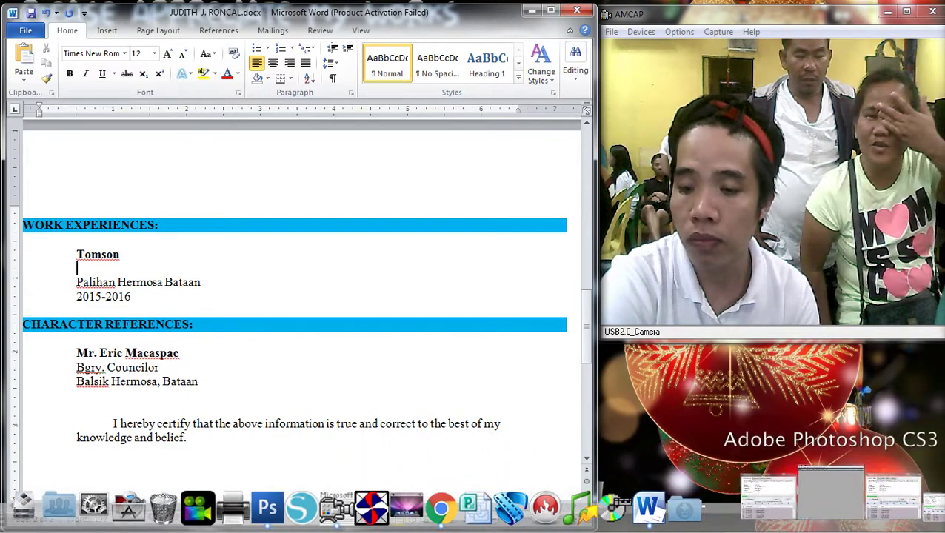
- Enter the job title Assembly and delete the Palihan Hermosa Bataan address line
type("As")
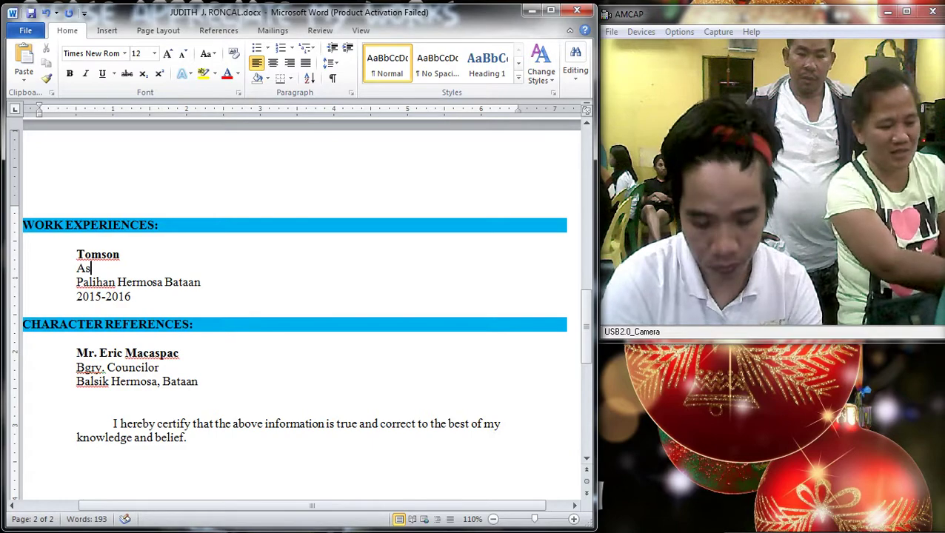
type("sembly")
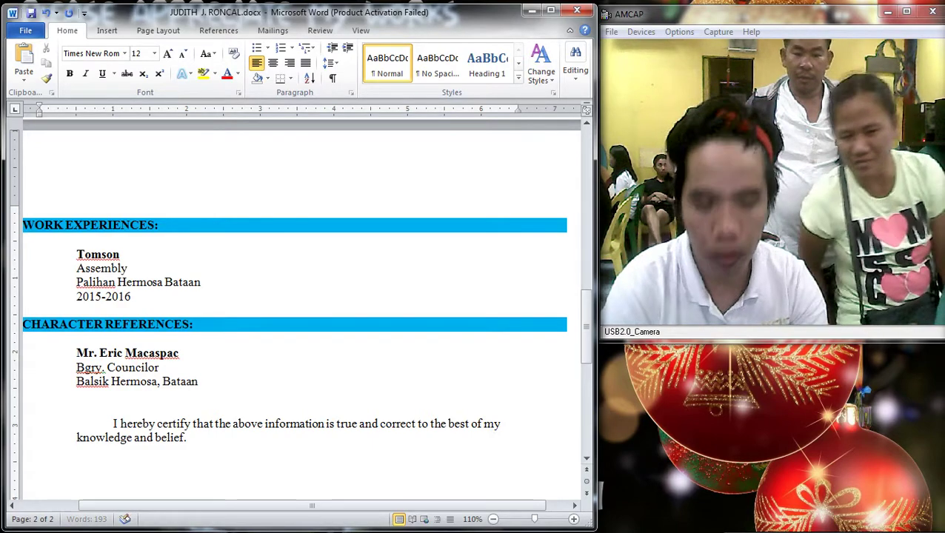
left_click_drag(77, 283, 201, 282)
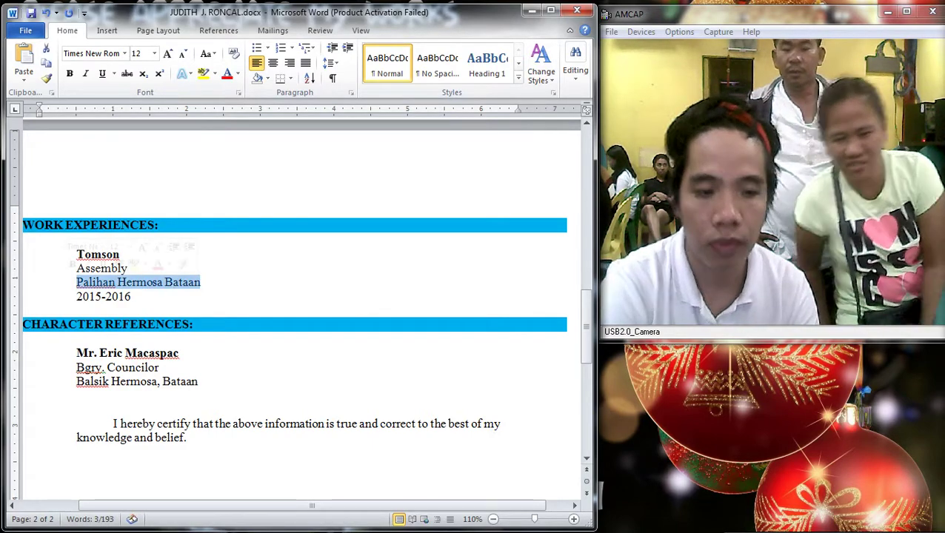
key("Delete")
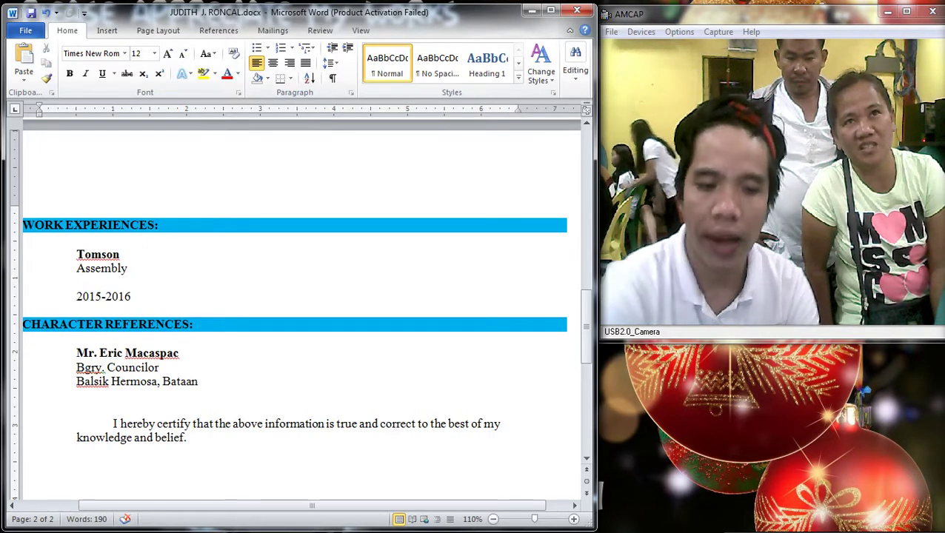
- Change the Tomson dates to 1995-1996 and add the location SBMA Olongapo City
left_click_drag(131, 296, 76, 296)
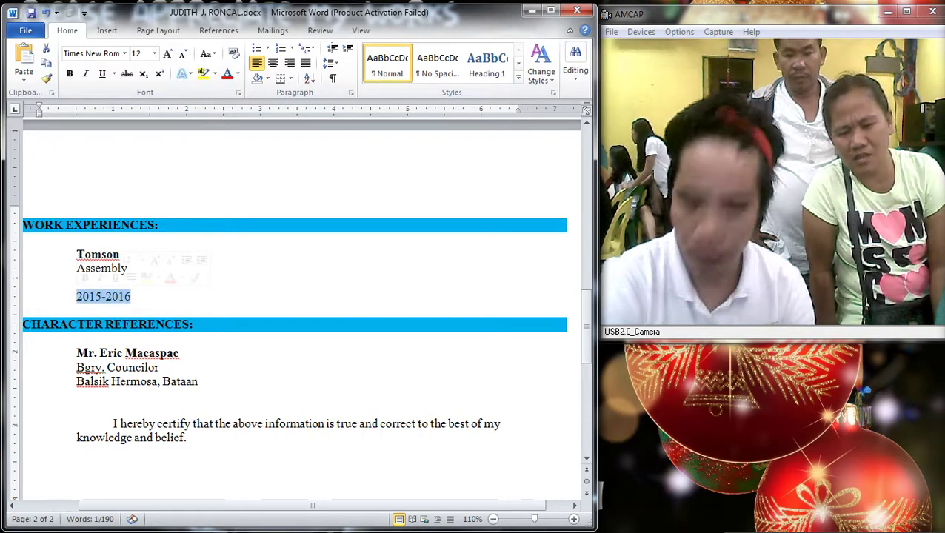
type("1969")
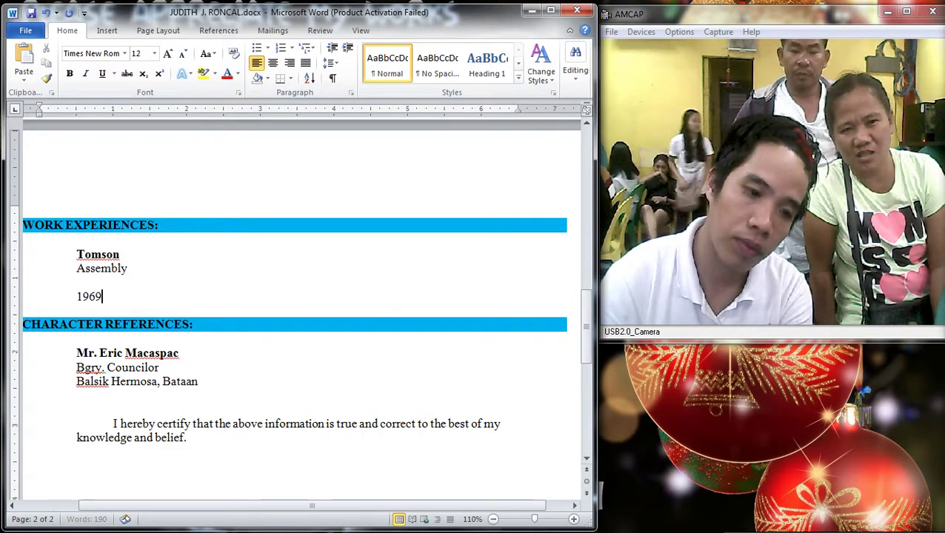
key("BackSpace")
key("BackSpace")
type("9")
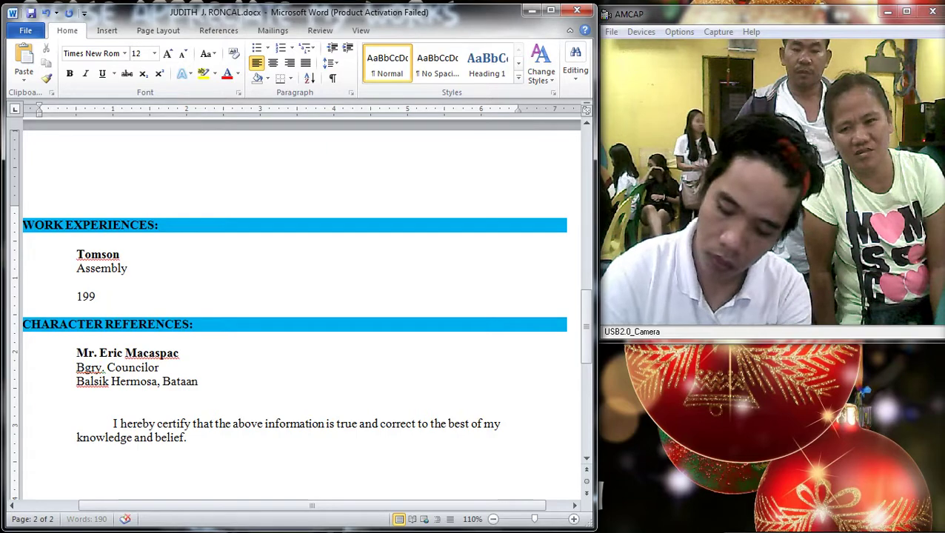
type("063")
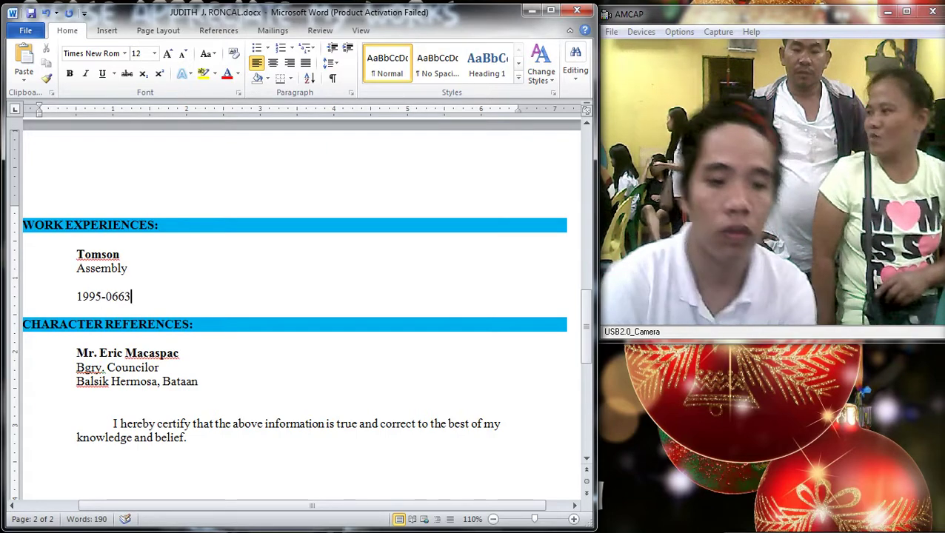
key("BackSpace")
key("BackSpace")
key("BackSpace")
key("BackSpace")
type("-01")
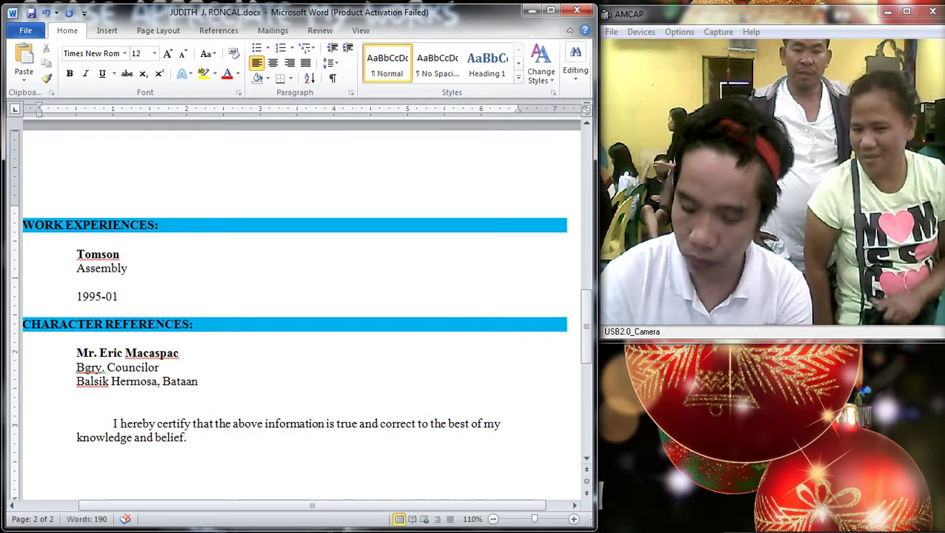
key("BackSpace")
key("BackSpace")
type("1")
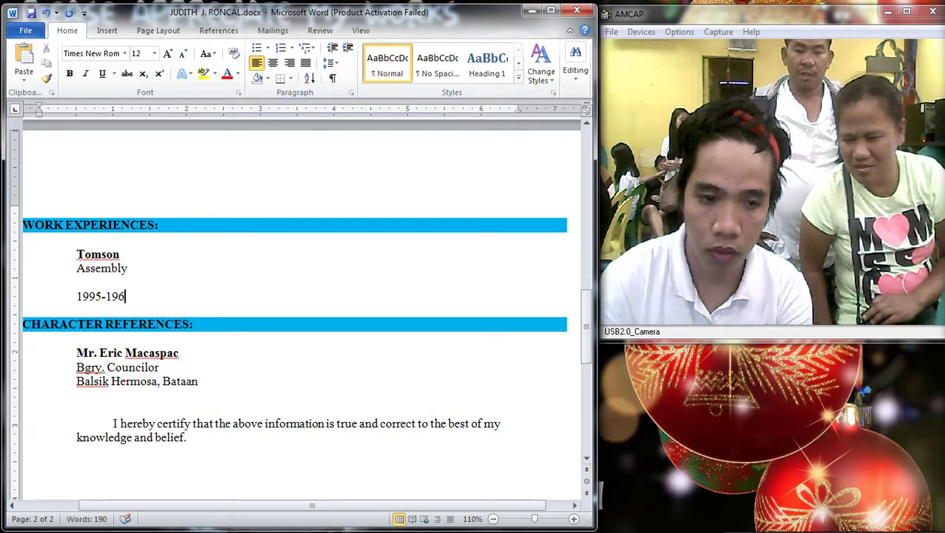
key("BackSpace")
type("96")
left_click(77, 282)
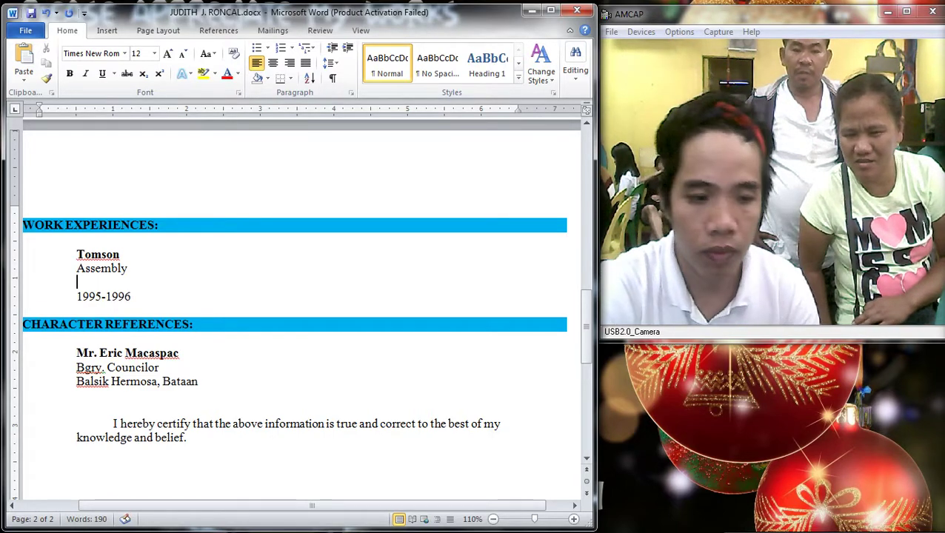
type("S")
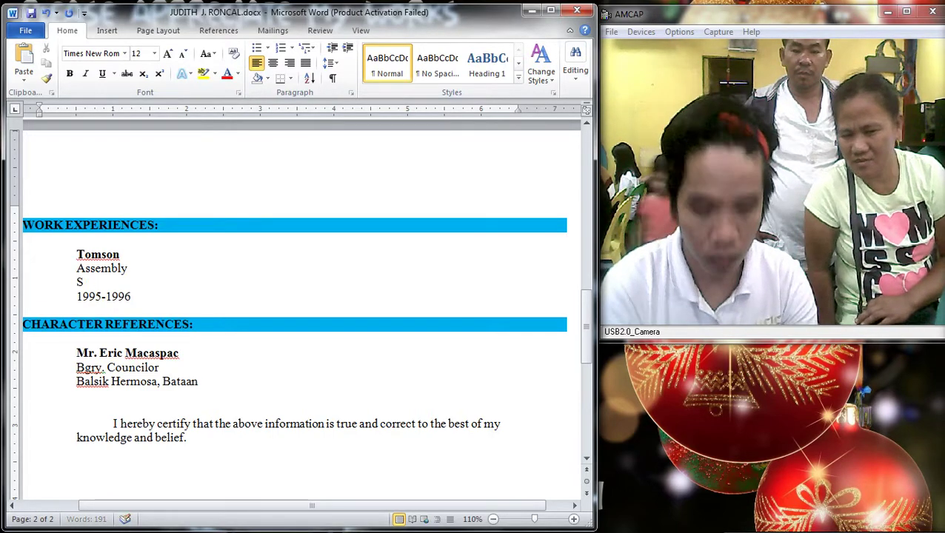
type("BMA Olonga")
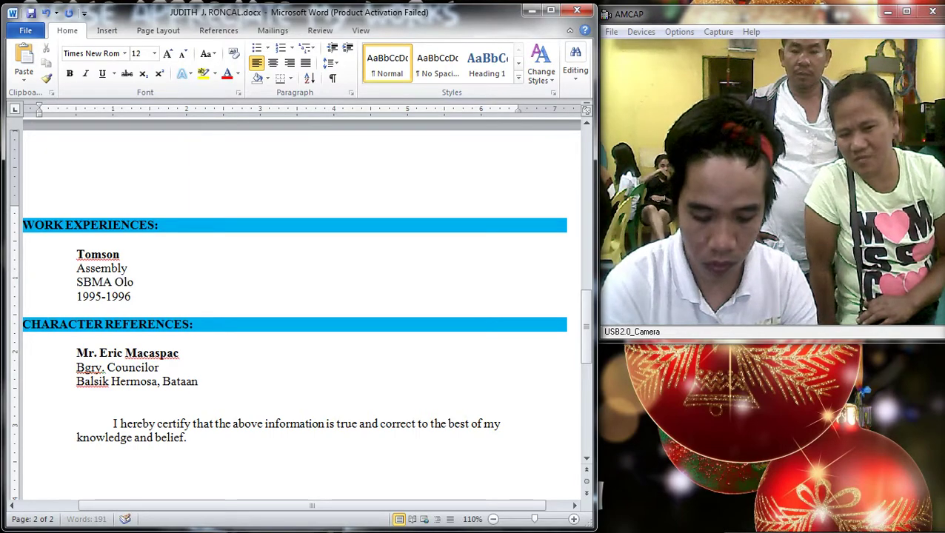
type("po Cit")
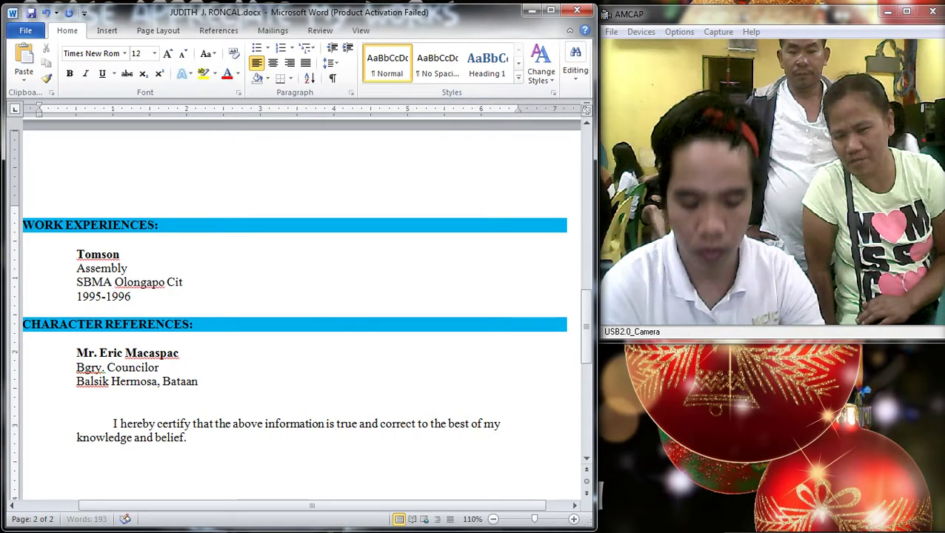
type("y")
key("Down")
key("Down")
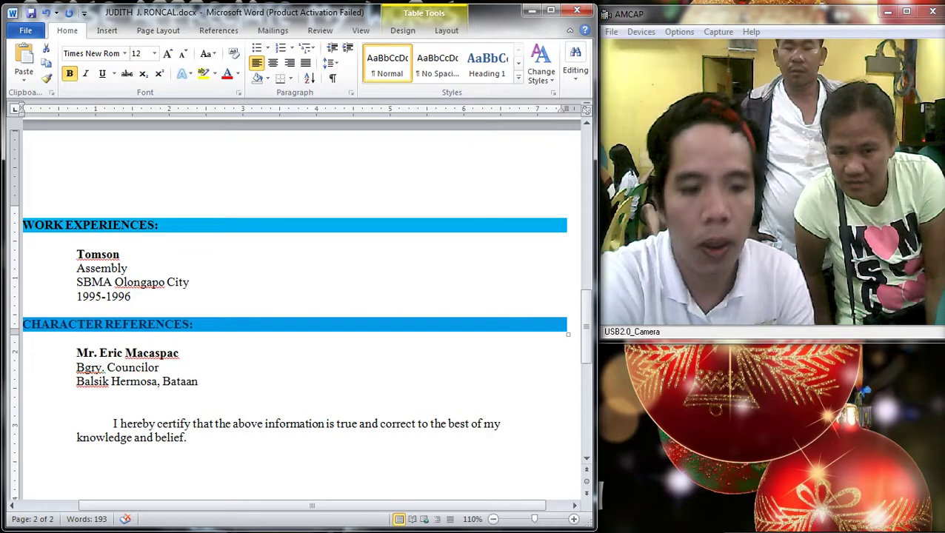
- Duplicate the Tomson work entry on new lines below it
scroll(296, 311, "down", 2)
scroll(297, 311, "down", 8)
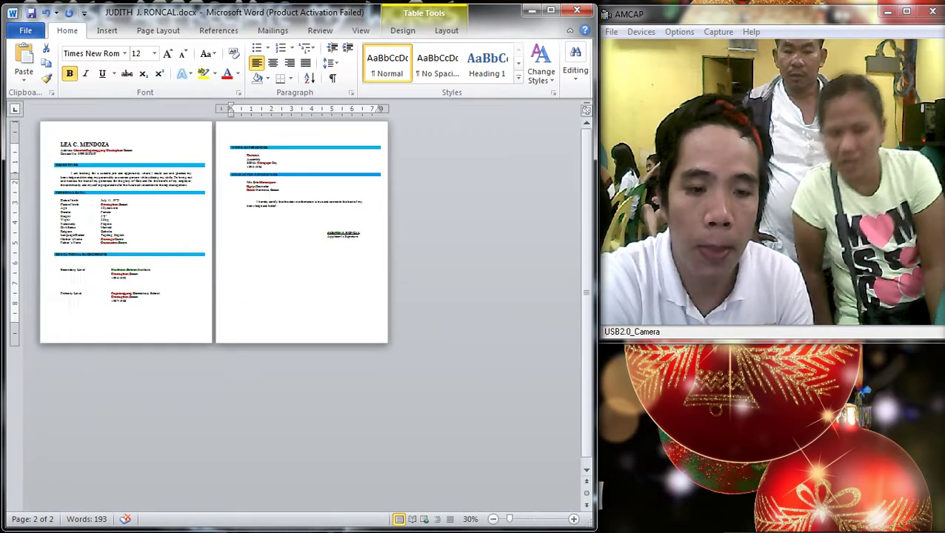
scroll(296, 311, "up", 4)
scroll(296, 311, "up", 1)
scroll(296, 311, "up", 4, "ctrl")
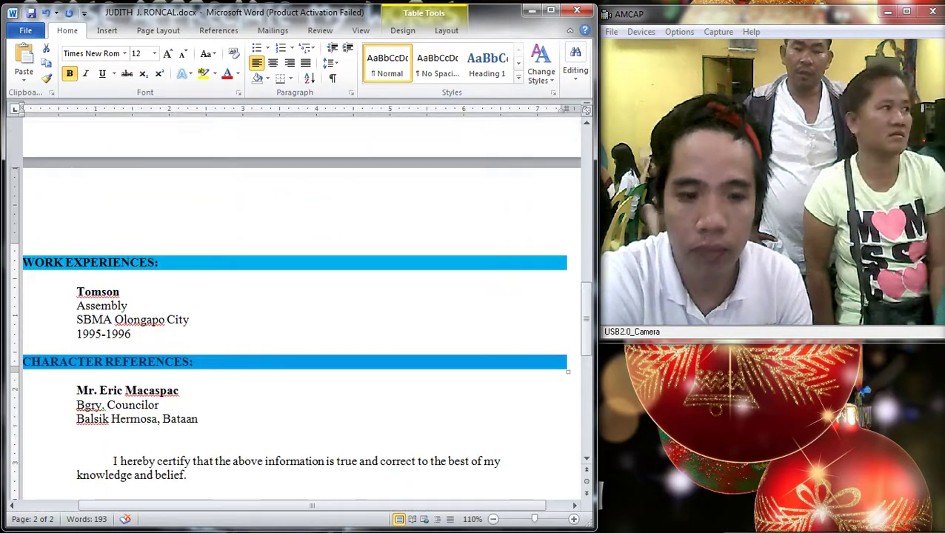
scroll(296, 311, "down", 3)
left_click_drag(77, 179, 133, 222)
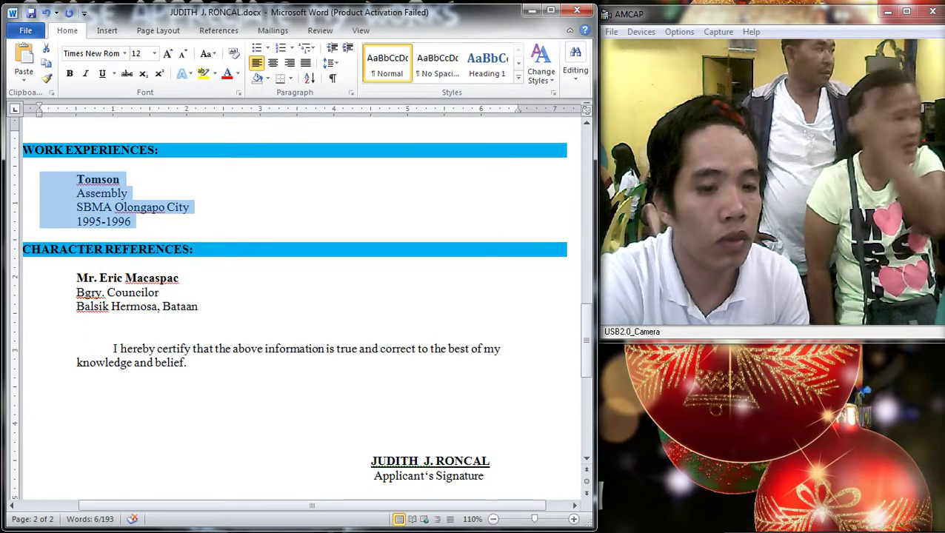
left_click(37, 234)
key("Return")
key("Return")
mouse_move(77, 179)
left_mouse_down()
mouse_move(132, 222)
mouse_move(77, 250)
left_mouse_up()
key("ctrl+c")
left_click(41, 249)
key("ctrl+v")
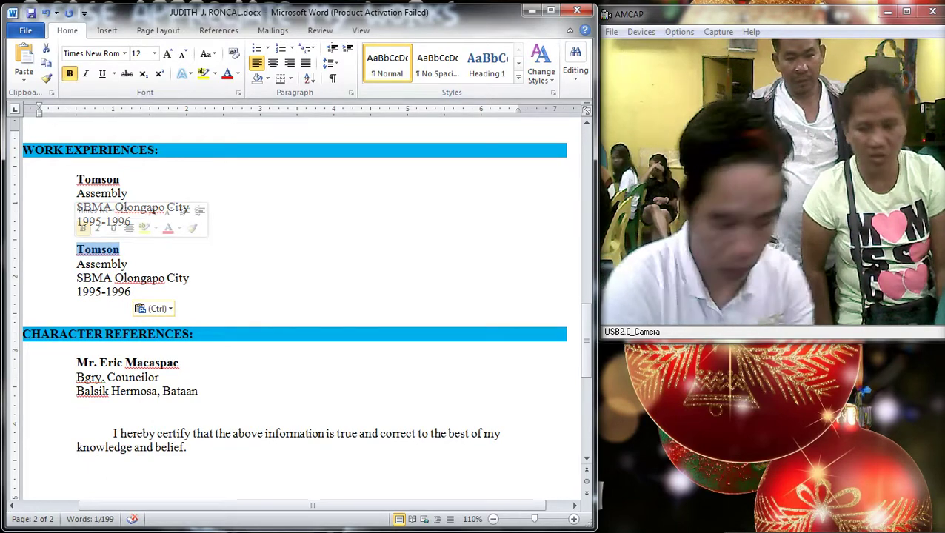
- Rename the duplicated entry's employer to Vergara
type("Verg")
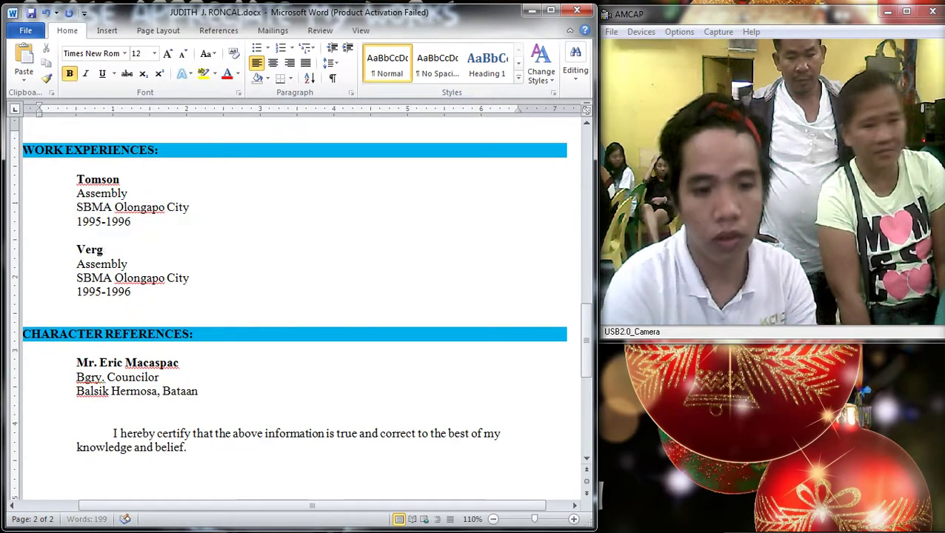
key("BackSpace")
key("BackSpace")
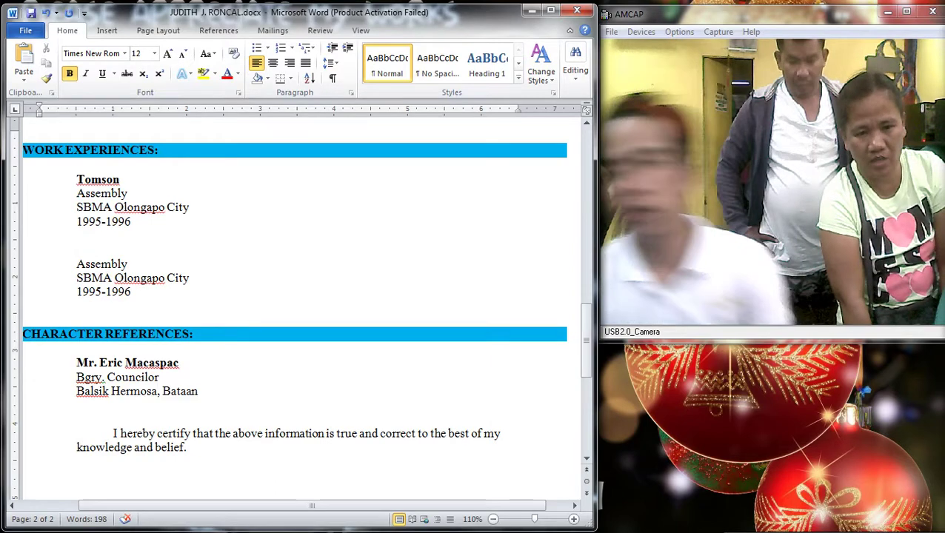
type("V")
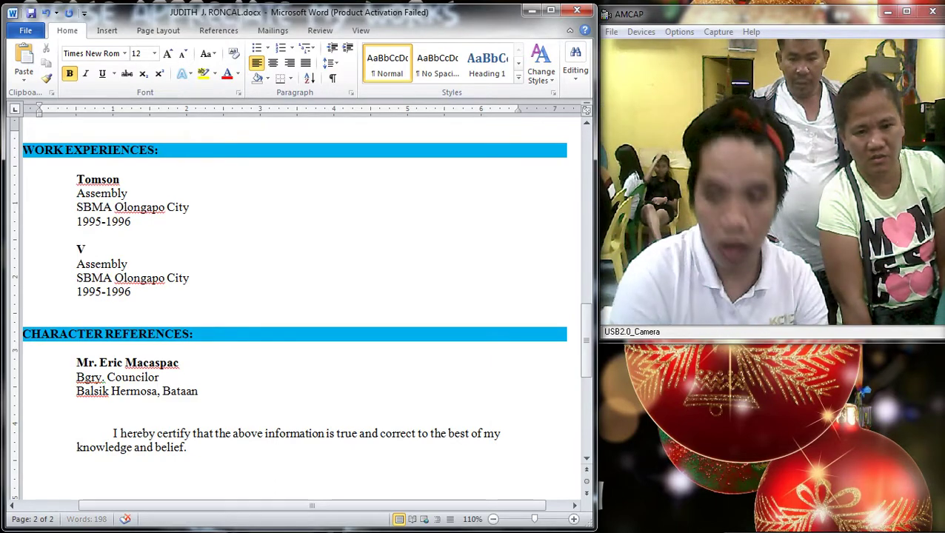
type("ergara")
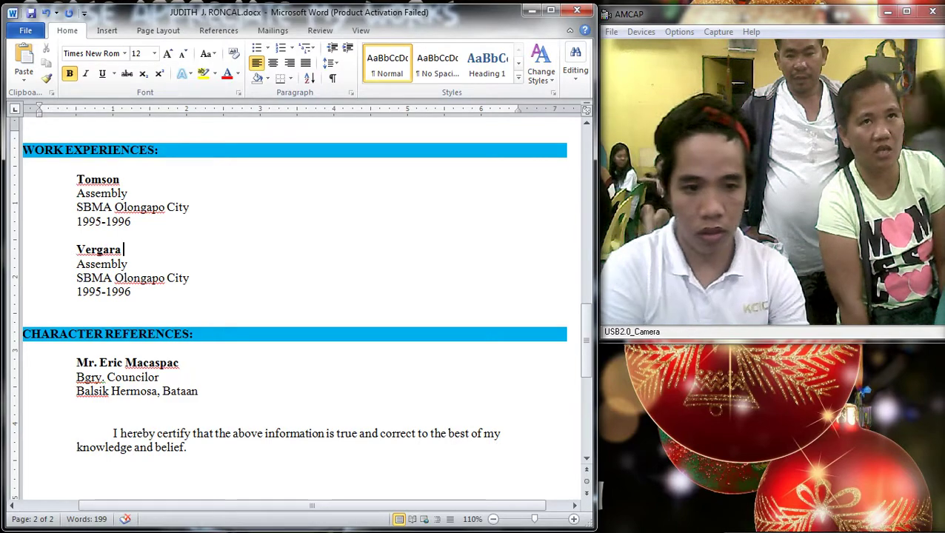
scroll(296, 311, "up", 2)
scroll(296, 311, "down", 4)
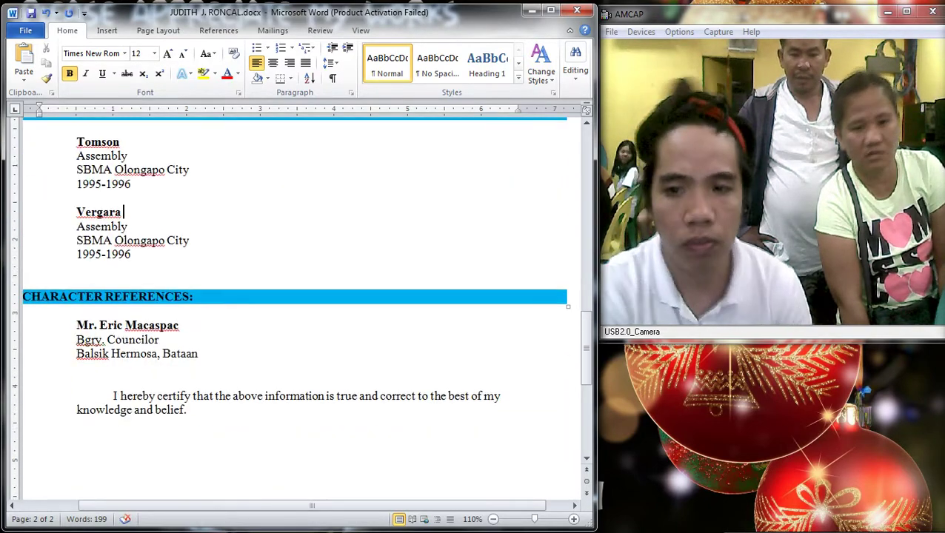
scroll(296, 311, "down", 2)
left_click_drag(127, 151, 76, 151)
key("Delete")
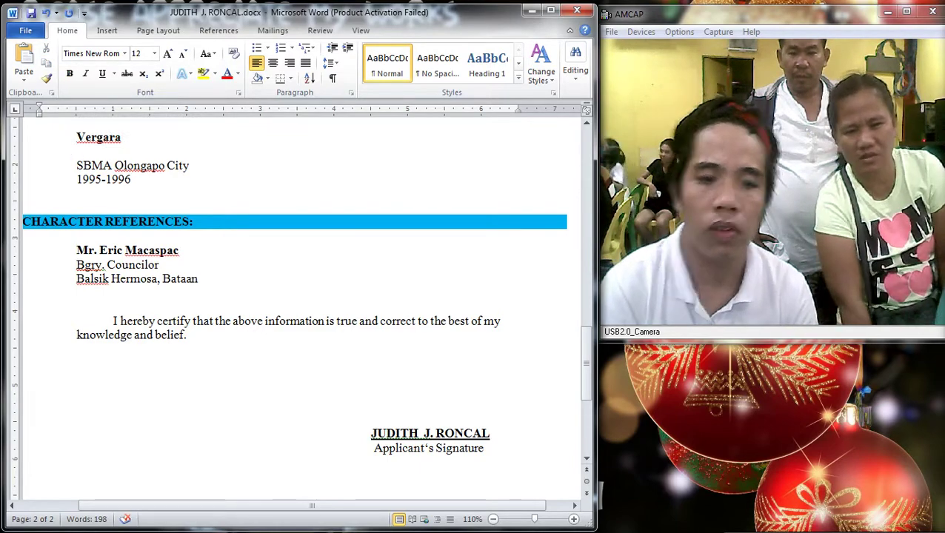
type("Sale")
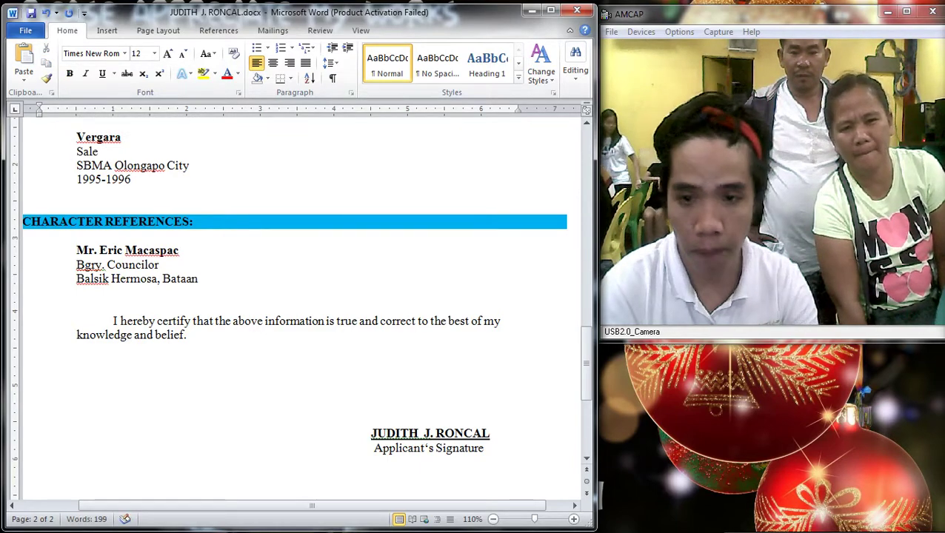
type("s La")
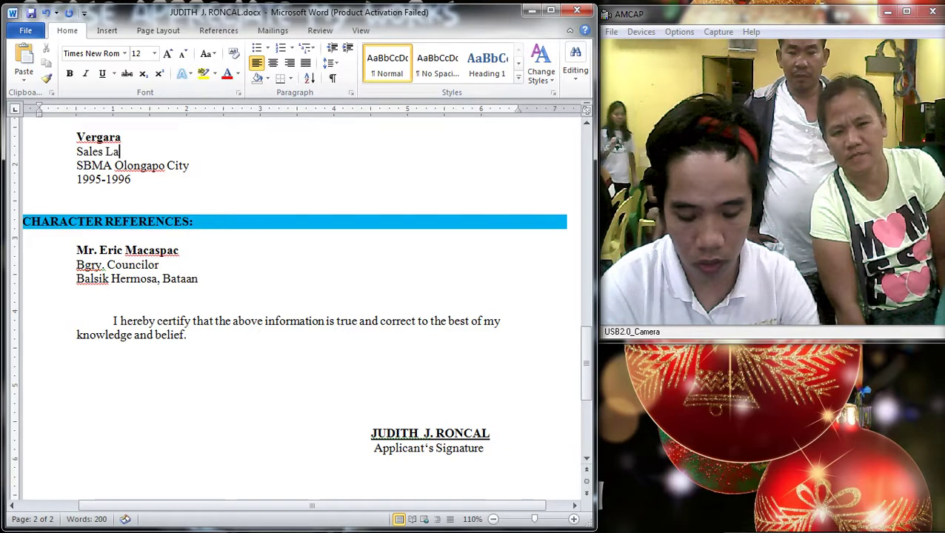
type("dy")
left_click_drag(189, 165, 76, 165)
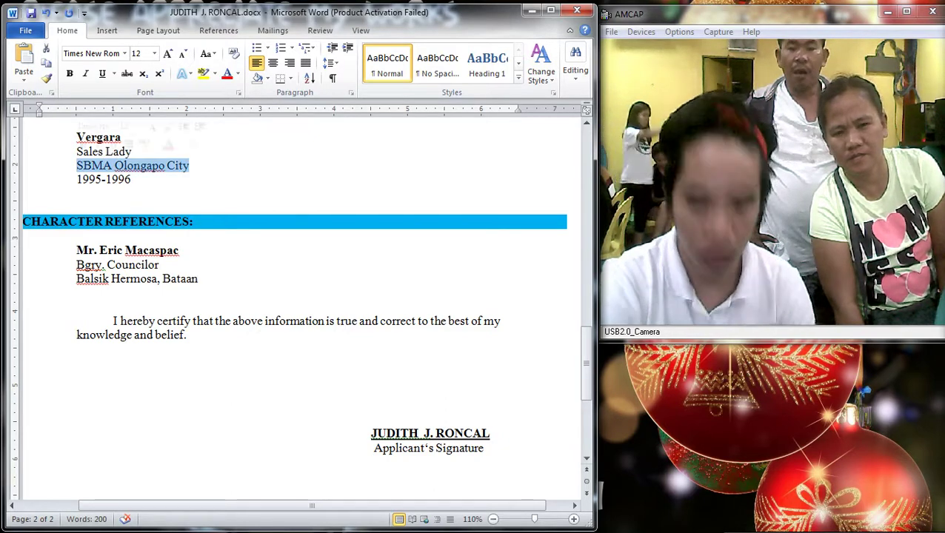
type("DInalupiha")
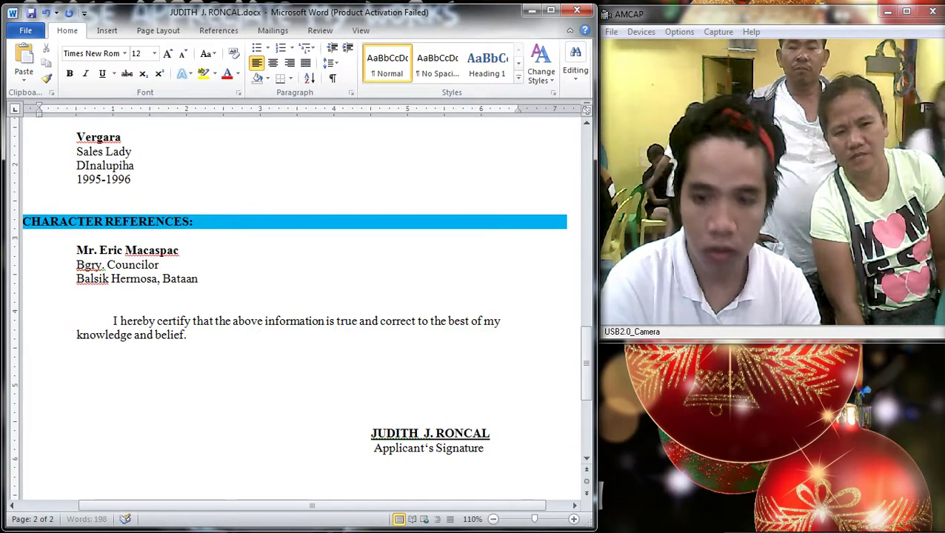
type("n Bataa")
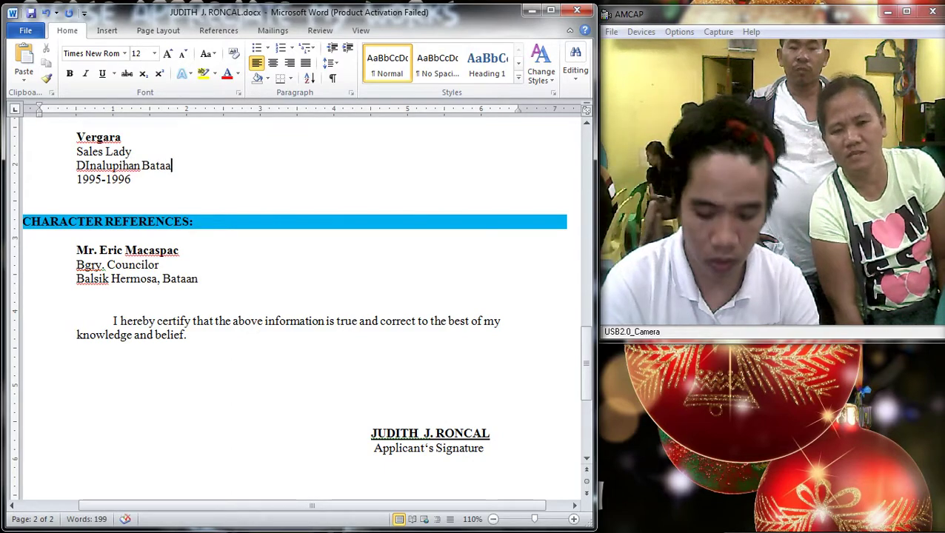
key("Down")
key("BackSpace")
key("BackSpace")
key("BackSpace")
key("BackSpace")
key("BackSpace")
key("BackSpace")
key("BackSpace")
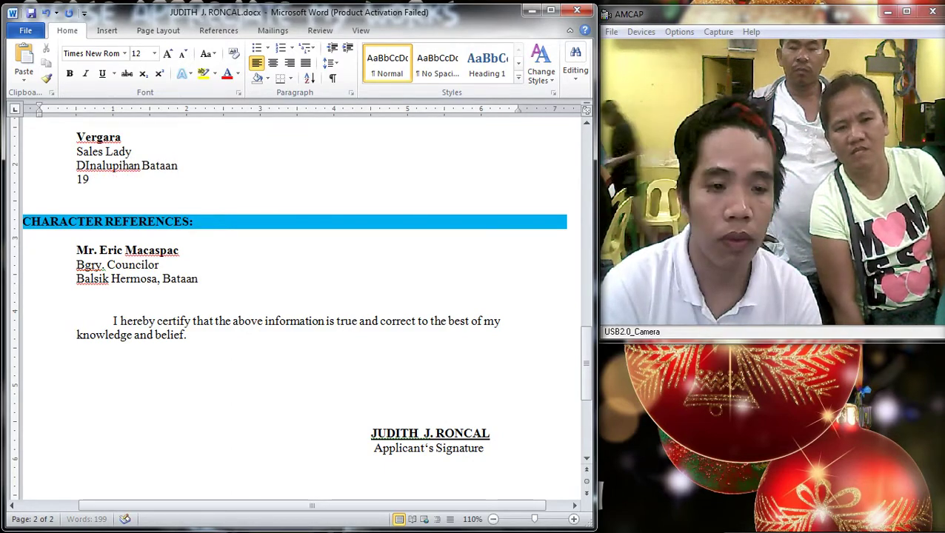
key("BackSpace")
key("BackSpace")
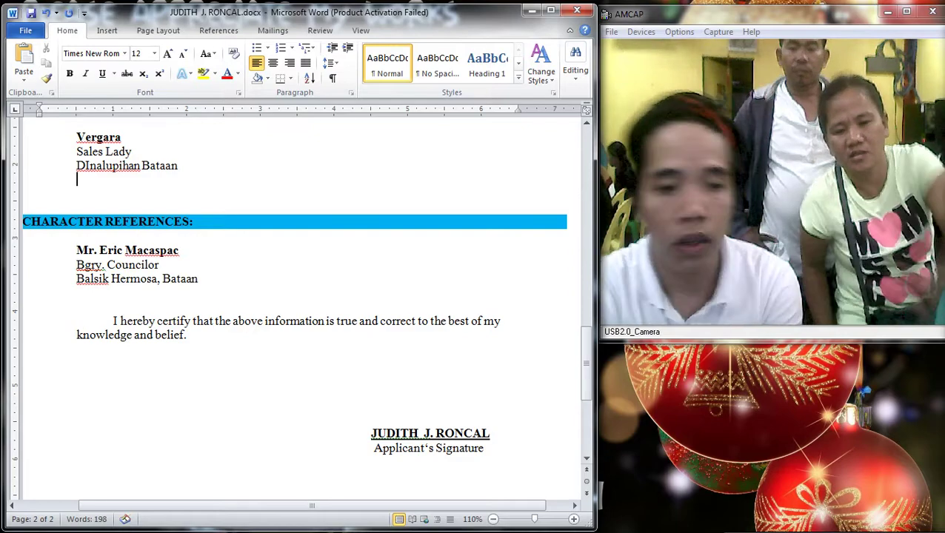
left_click(87, 165)
key("BackSpace")
type("i")
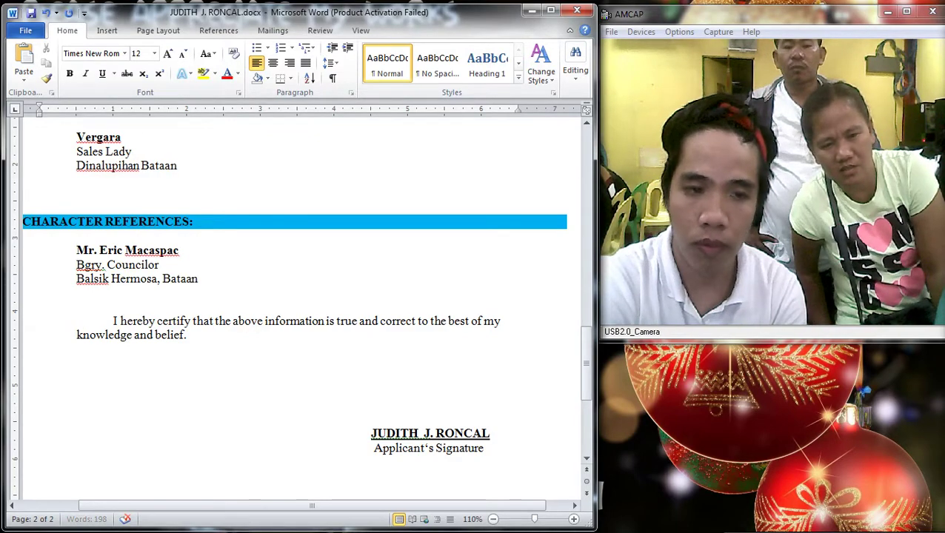
left_click(76, 137)
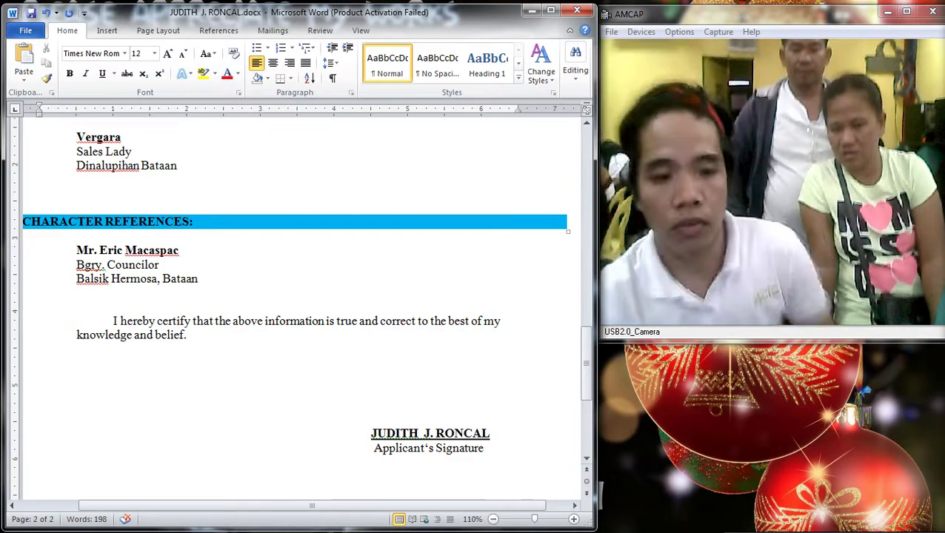
- Go to the empty date line under Dinalupihan Bataan in the Vergara entry
left_click(77, 180)
scroll(296, 296, "up", 3)
type("1996-")
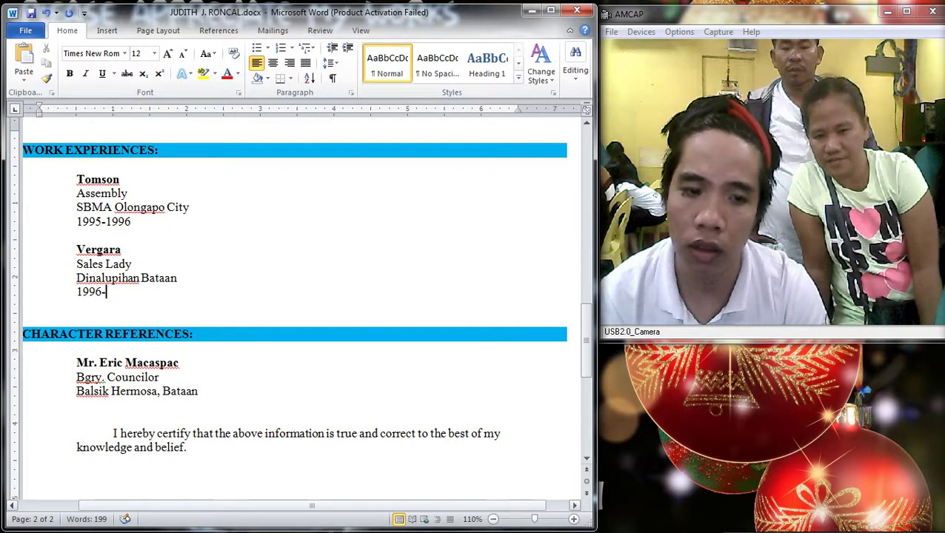
- Enter the Vergara dates 1996-1997, add a new line, and begin selecting the entry
type("1")
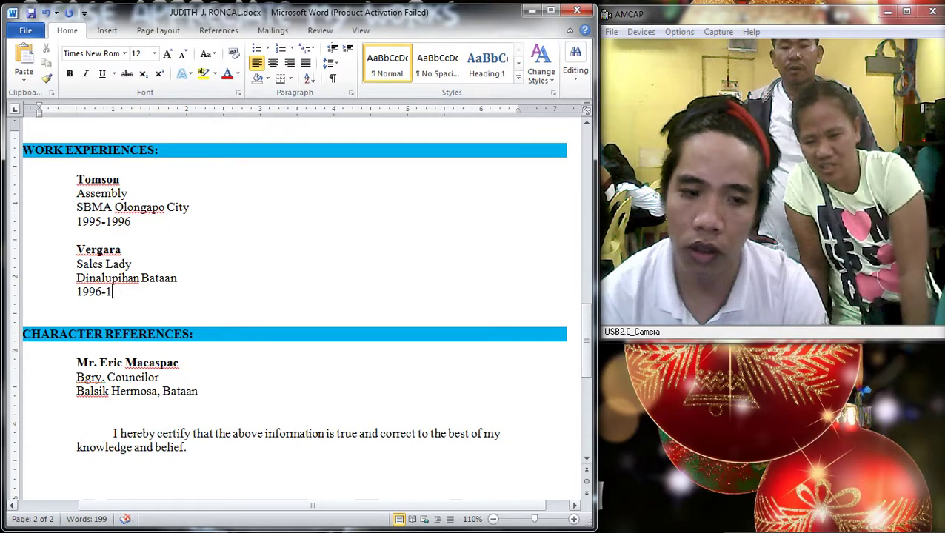
key("BackSpace")
key("BackSpace")
key("BackSpace")
key("BackSpace")
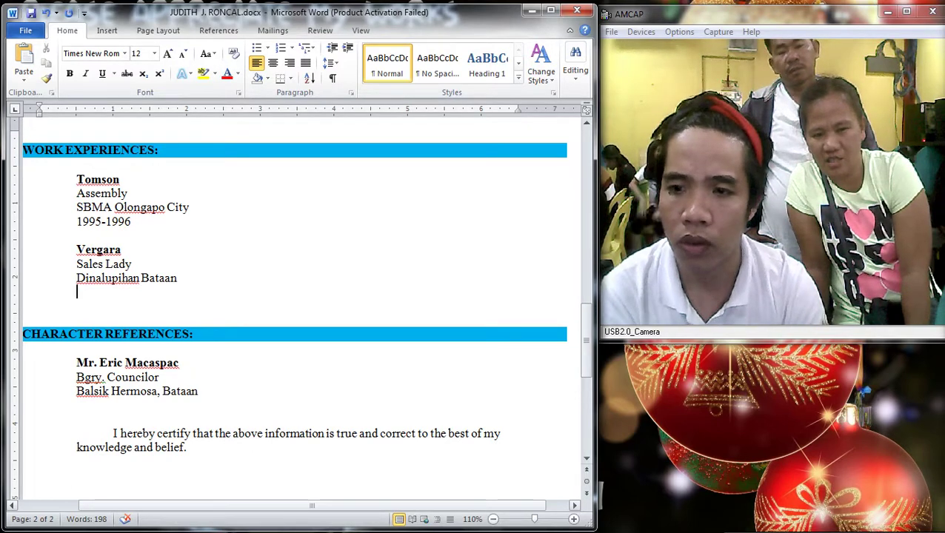
type("199")
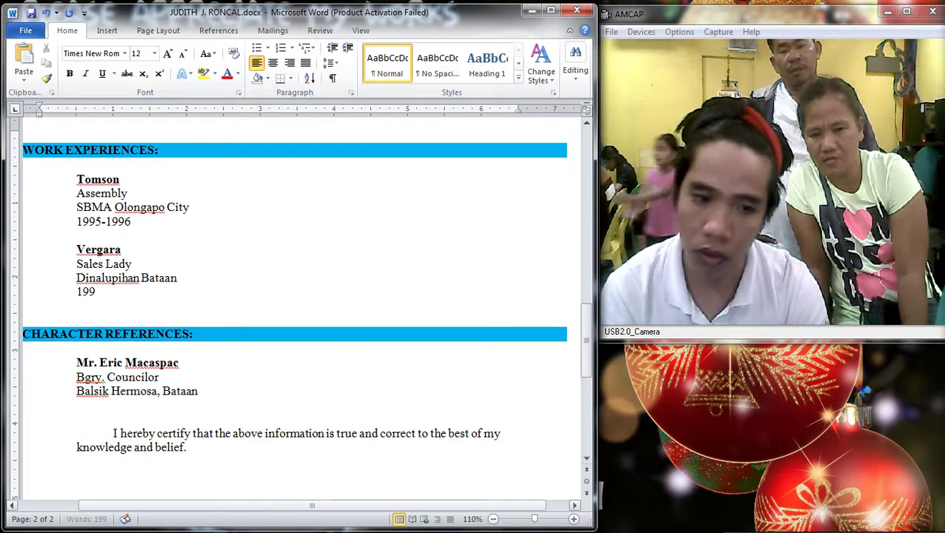
type("6-1997")
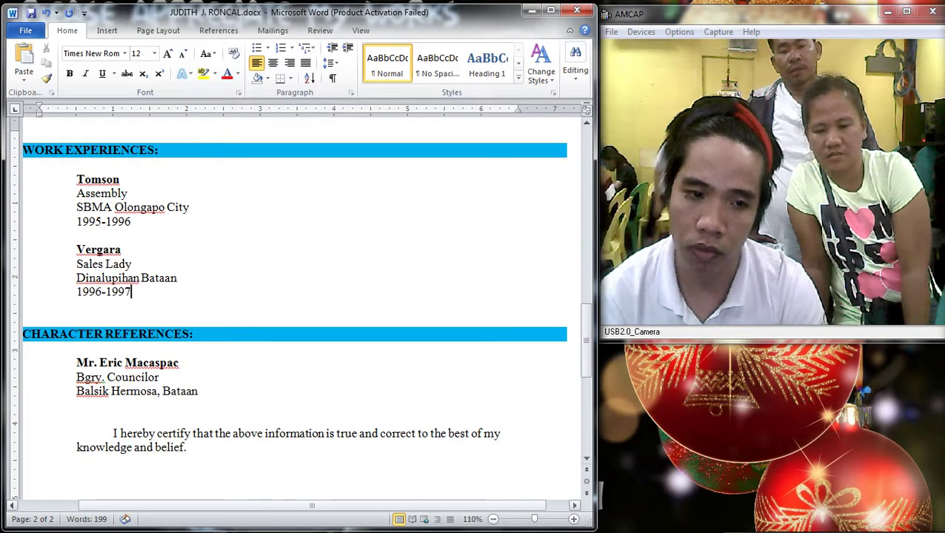
key("Return")
key("Return")
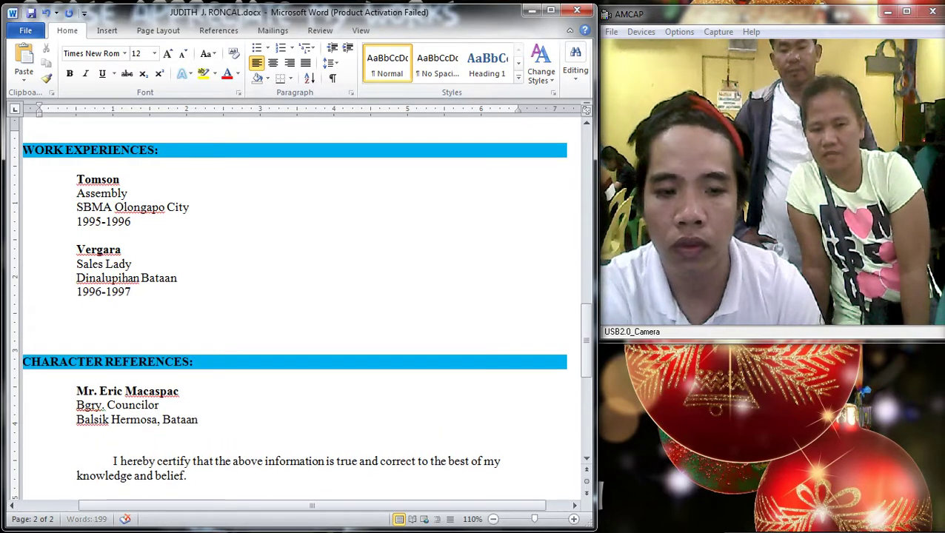
key("shift+Up")
key("shift+Up")
key("shift+Up")
key("shift+Up")
- Duplicate the Vergara job entry and rename the copy's company to Kubota
key("ctrl+c")
key("Right")
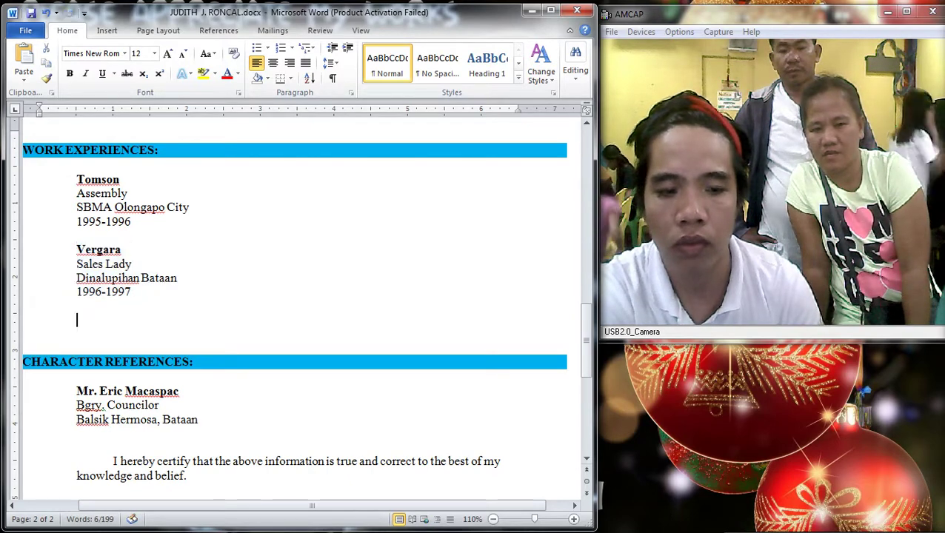
key("ctrl+v")
double_click(98, 319)
type("K")
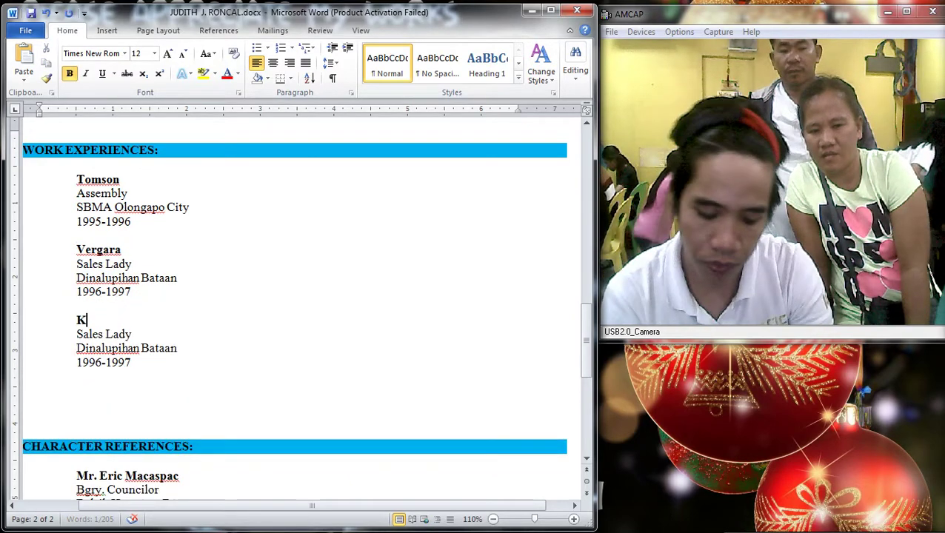
type("ubota")
- Clear the copied job title under Kubota and change Vergara's title to Cashier
scroll(296, 296, "up", 2, "ctrl")
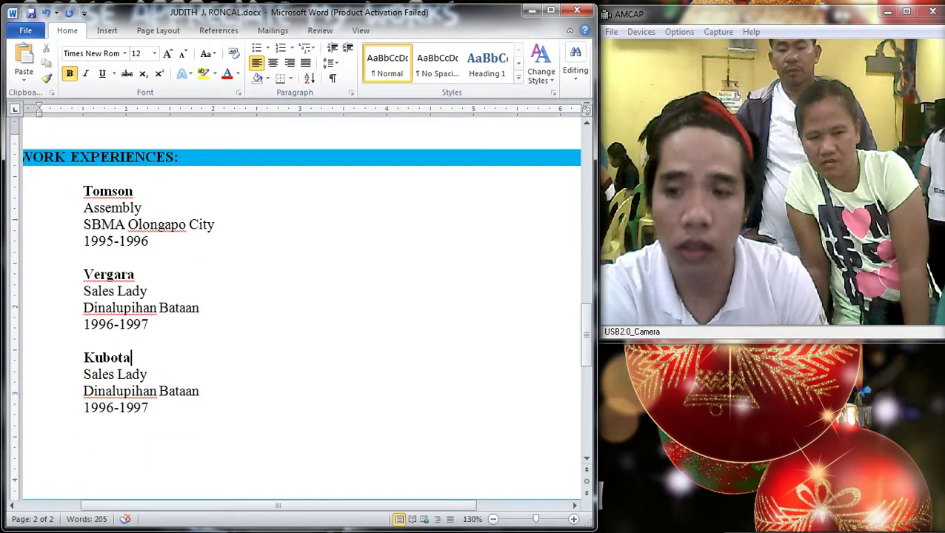
scroll(296, 297, "down", 1)
key("Down")
key("End")
key("ctrl+shift+Left")
key("ctrl+shift+Left")
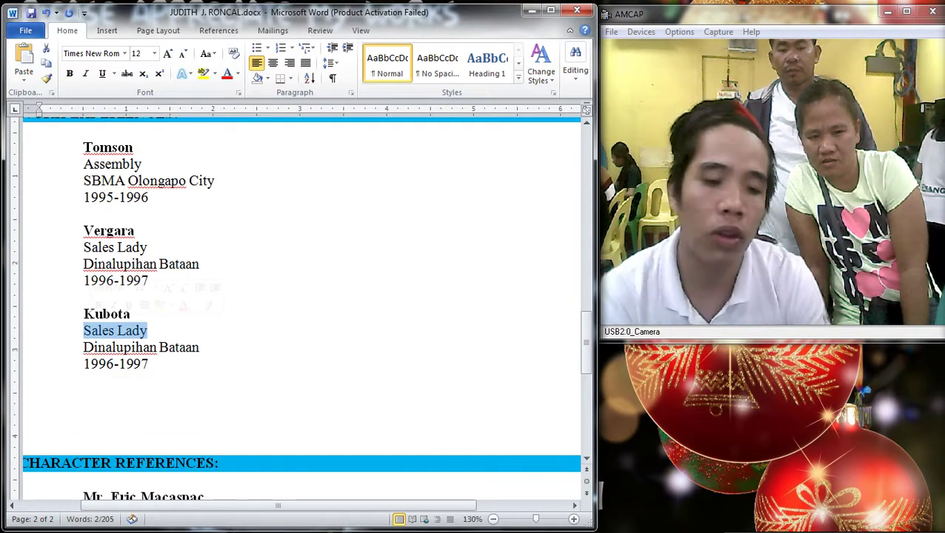
key("Delete")
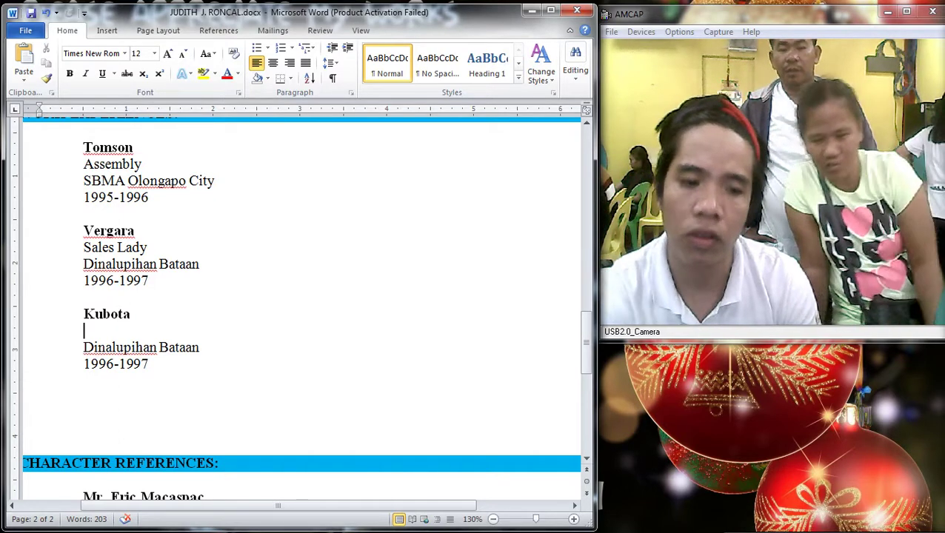
left_click_drag(84, 247, 147, 248)
type("C")
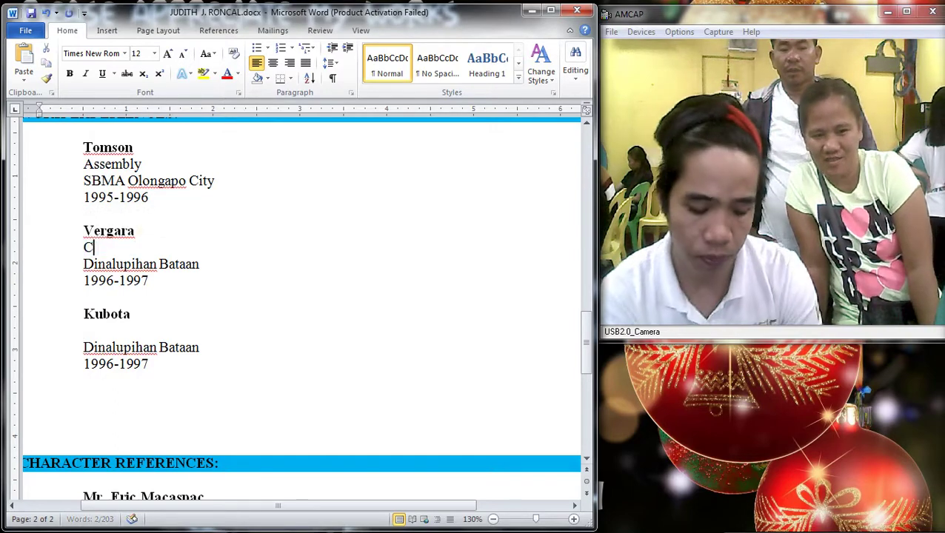
type("ashier")
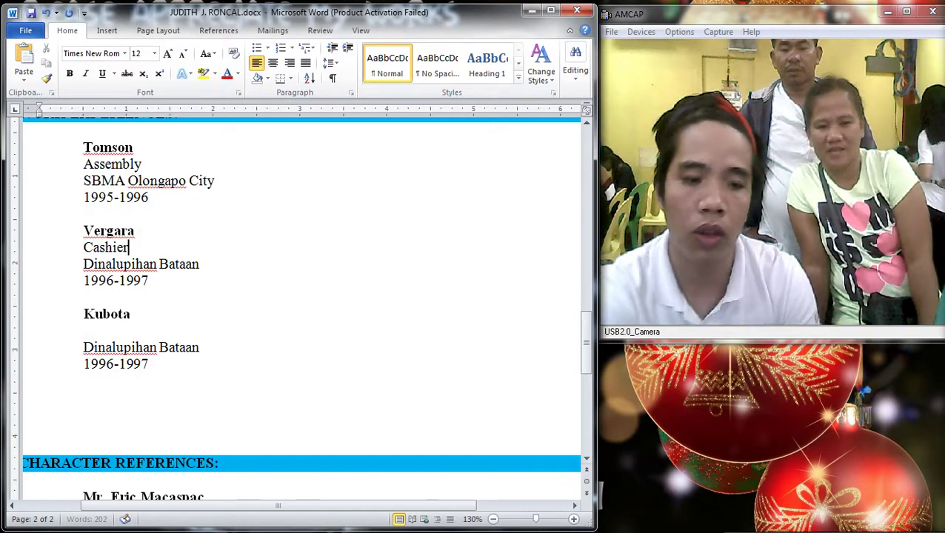
- Give the Kubota entry the title Sales Lady and dates 1997-1999, removing extra blank lines
left_click(83, 330)
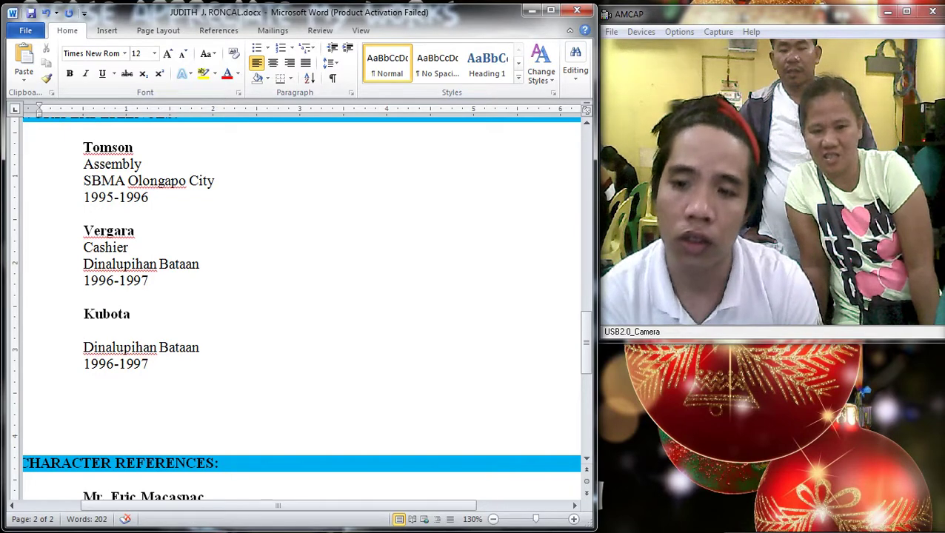
type("Sales La")
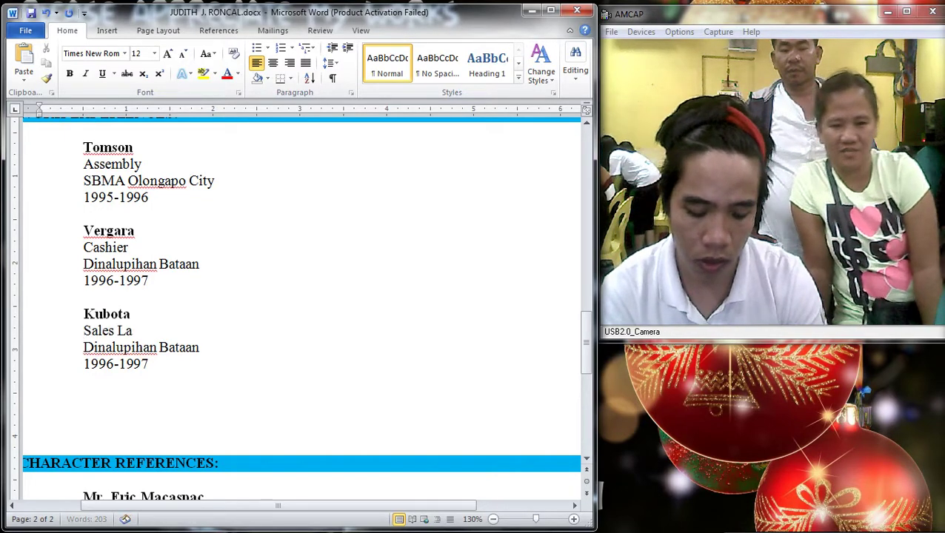
type("dy")
left_click_drag(84, 348, 200, 348)
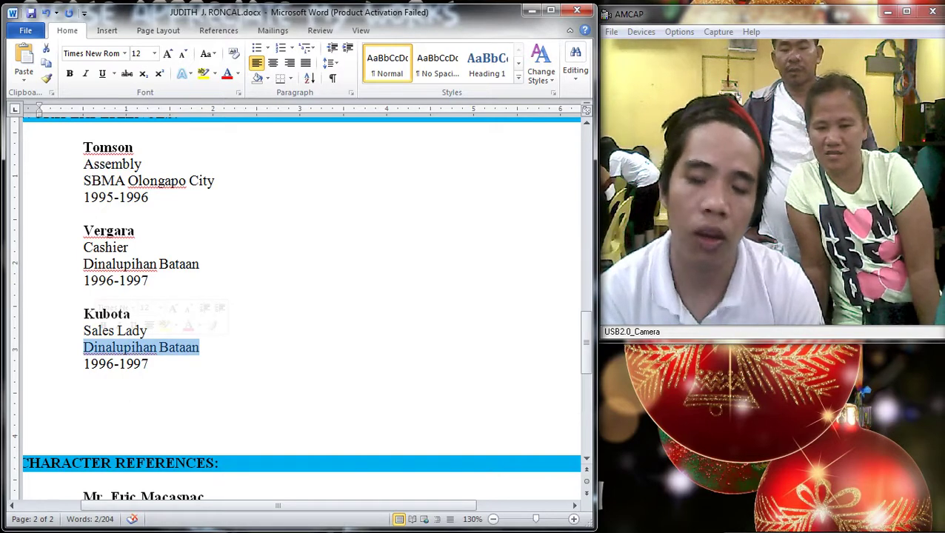
left_click(148, 364)
key("BackSpace")
key("BackSpace")
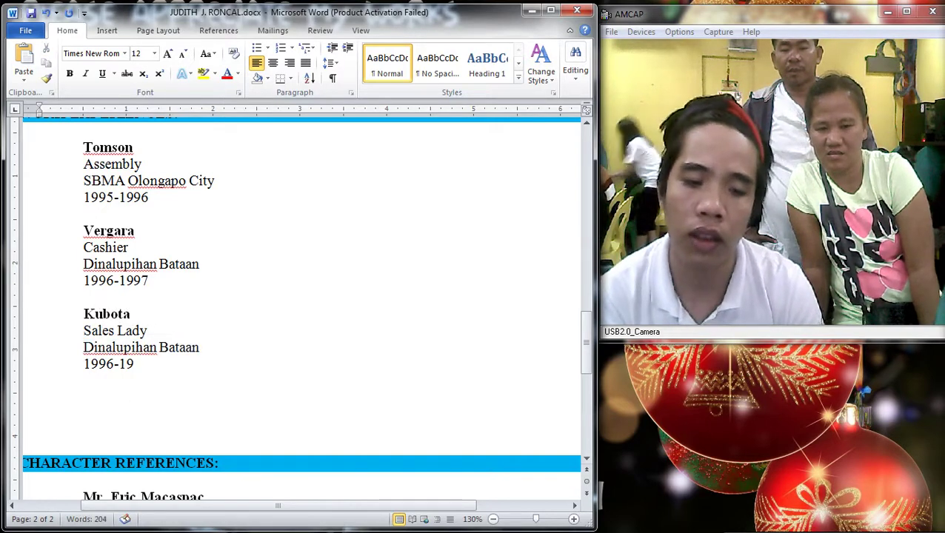
key("BackSpace")
key("BackSpace")
key("BackSpace")
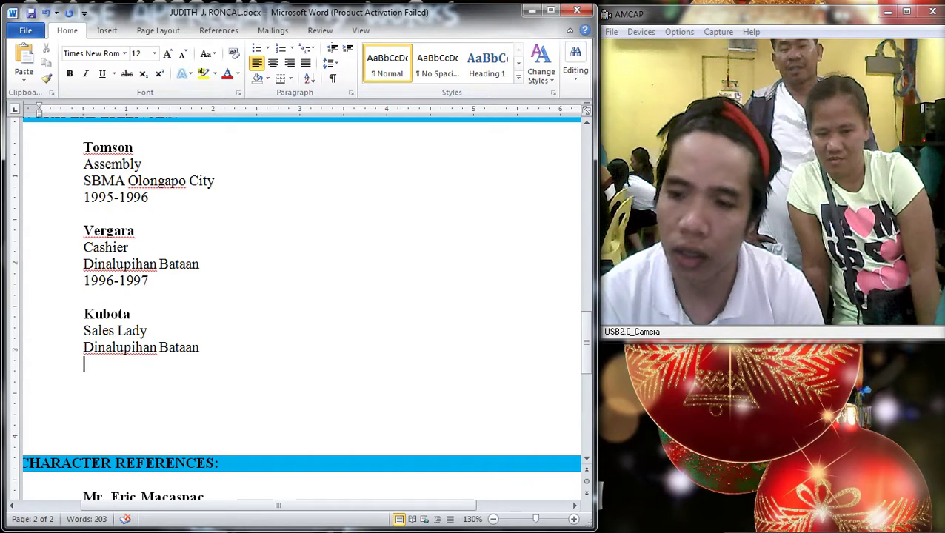
type("1997-19")
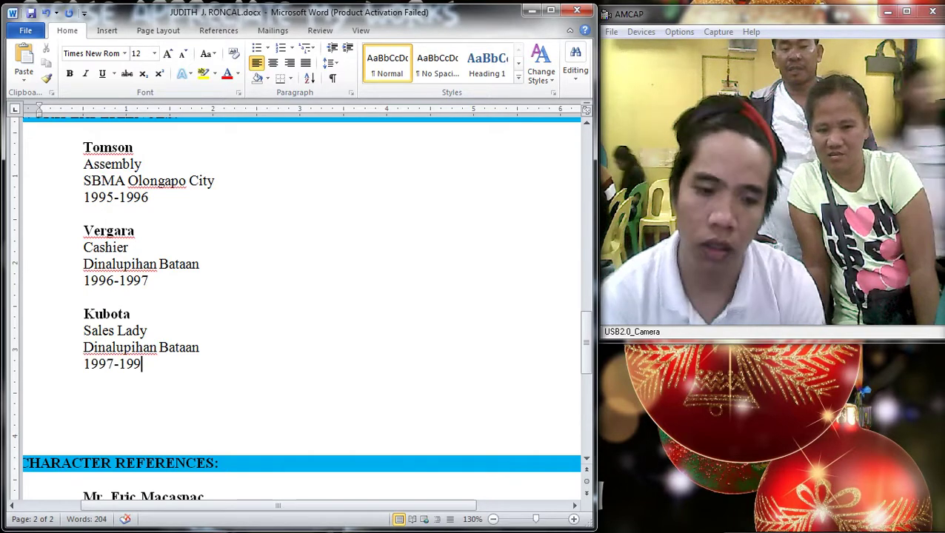
type("9")
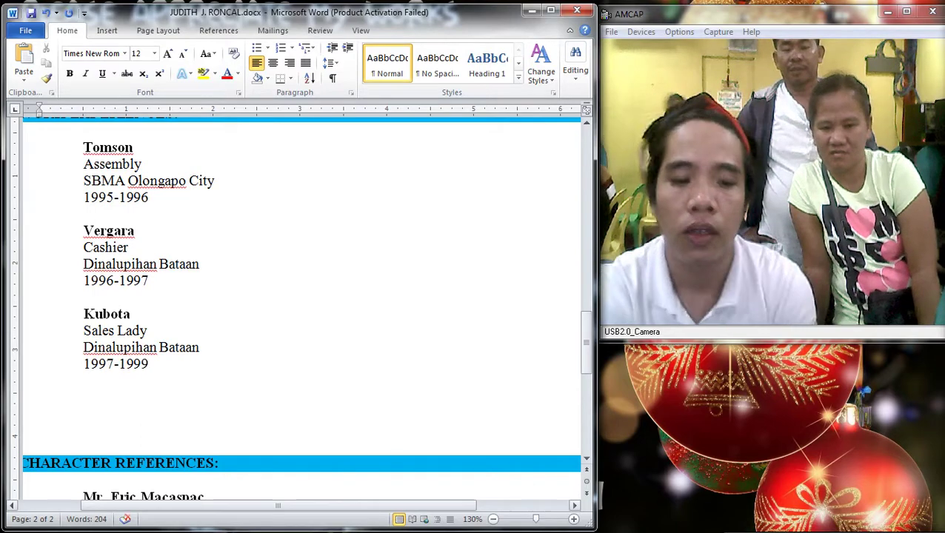
key("BackSpace")
key("BackSpace")
key("BackSpace")
- Remove the last blank line above CHARACTER REFERENCES and type the new reference's name
scroll(296, 297, "down", 3)
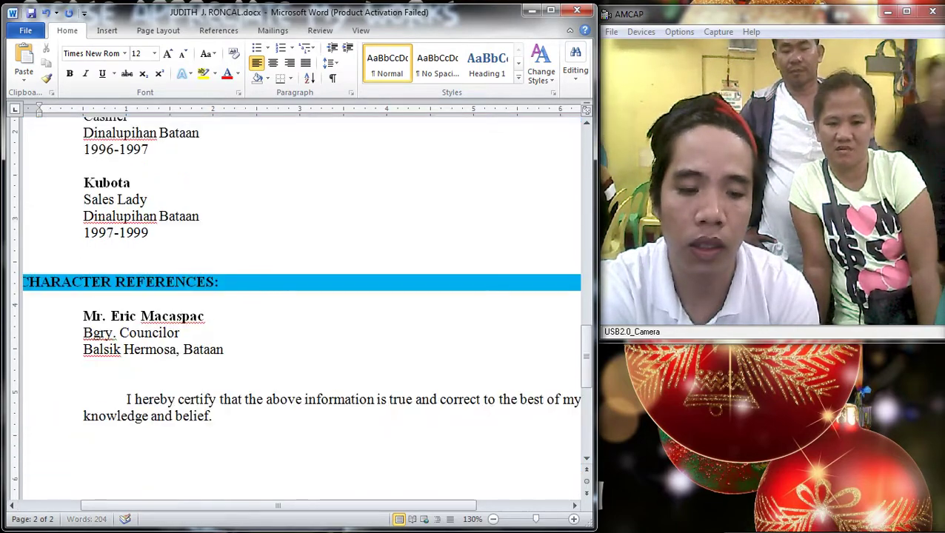
key("BackSpace")
scroll(296, 296, "down", 3)
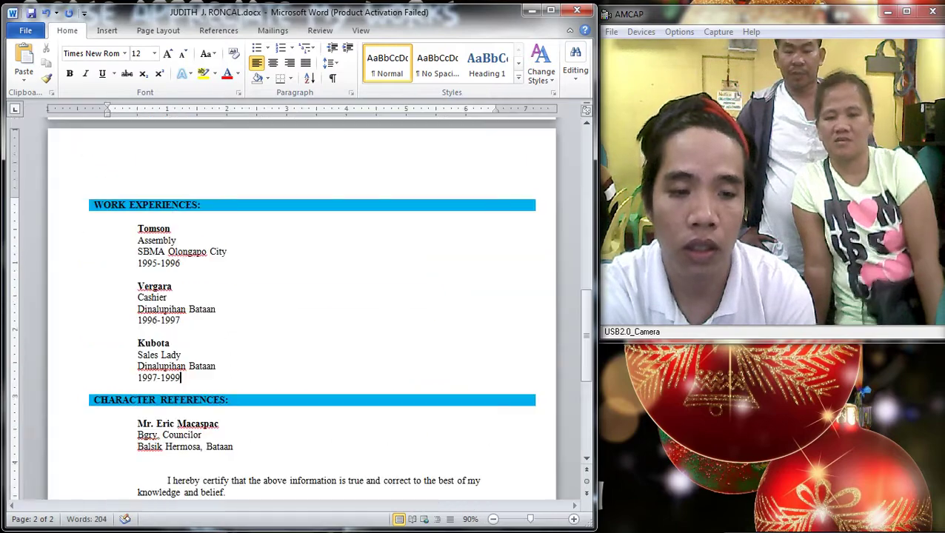
scroll(296, 296, "down", 5)
scroll(297, 296, "up", 3)
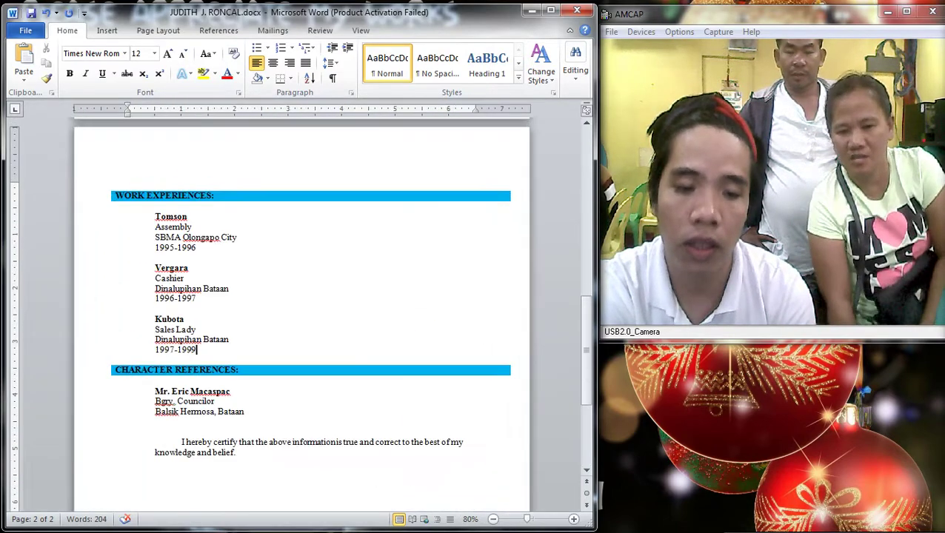
scroll(296, 297, "up", 3)
scroll(296, 296, "down", 3)
left_click_drag(178, 382, 99, 382)
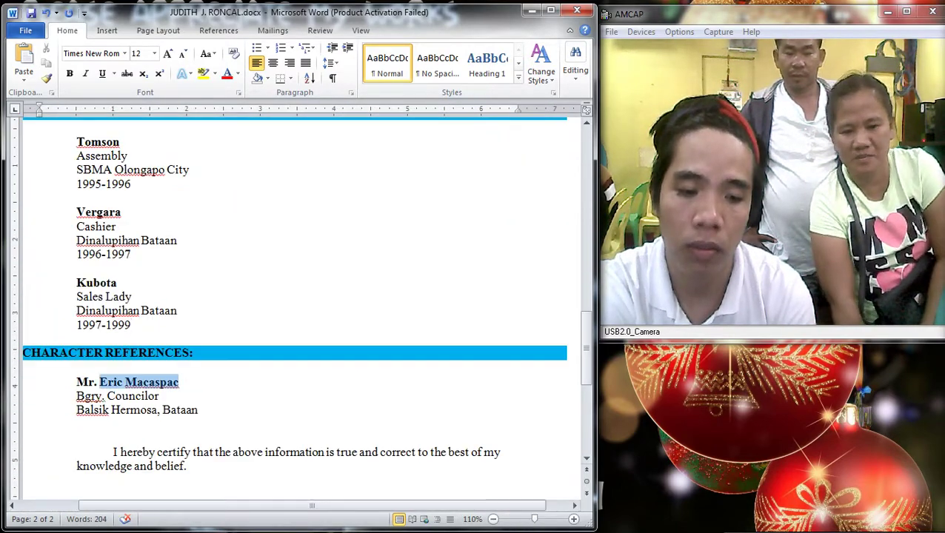
scroll(296, 296, "down", 3)
scroll(296, 296, "up", 4)
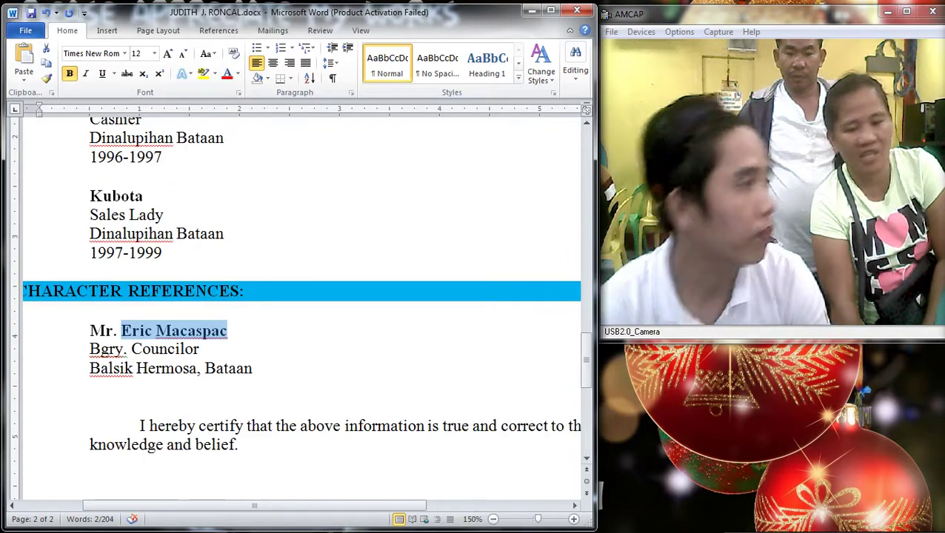
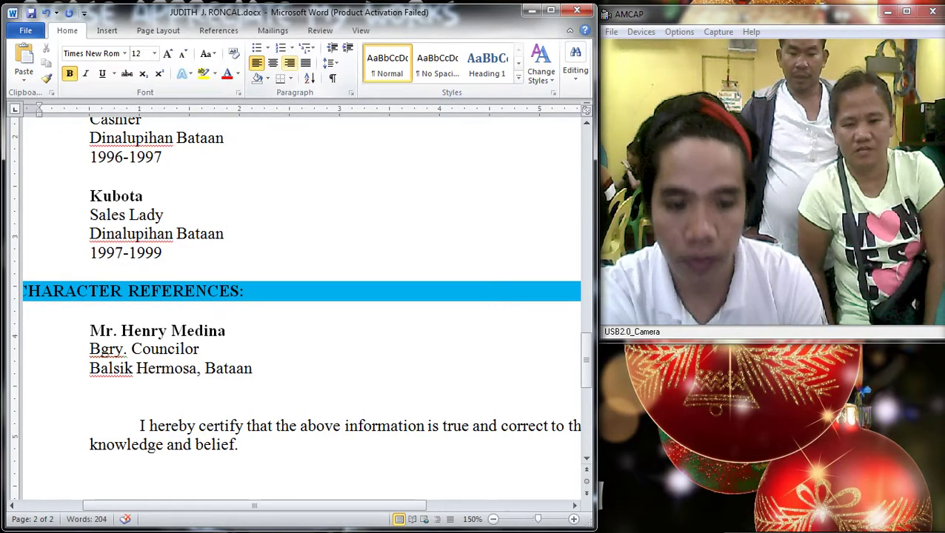
- Change the reference's position title to Bgry. Captain
key("shift+Left")
key("shift+Left")
key("shift+Left")
type("A")
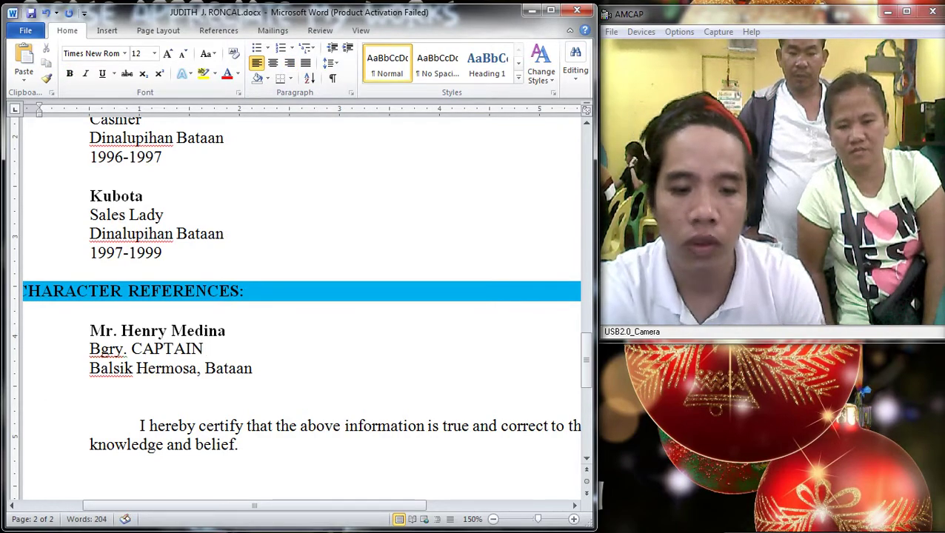
key("shift+Left")
key("shift+Left")
key("shift+Left")
type("ap")
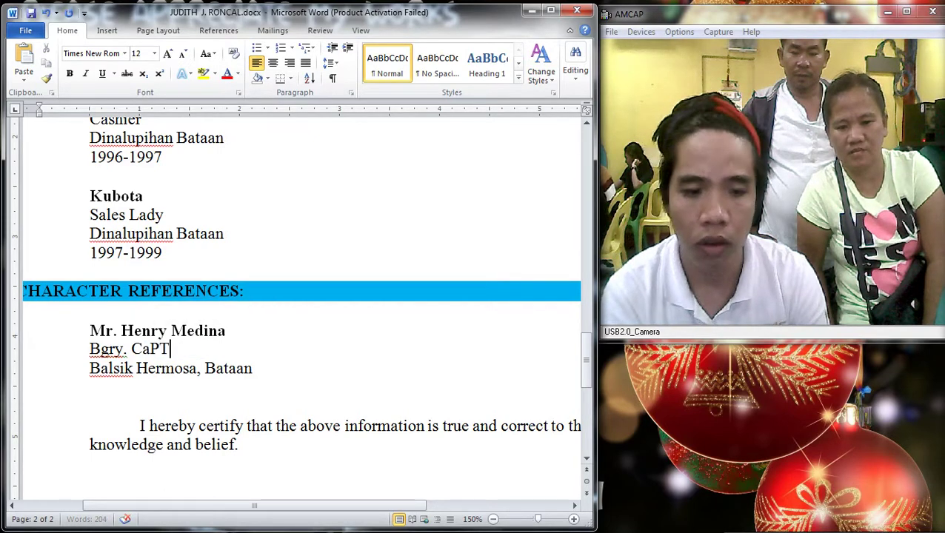
type("tai")
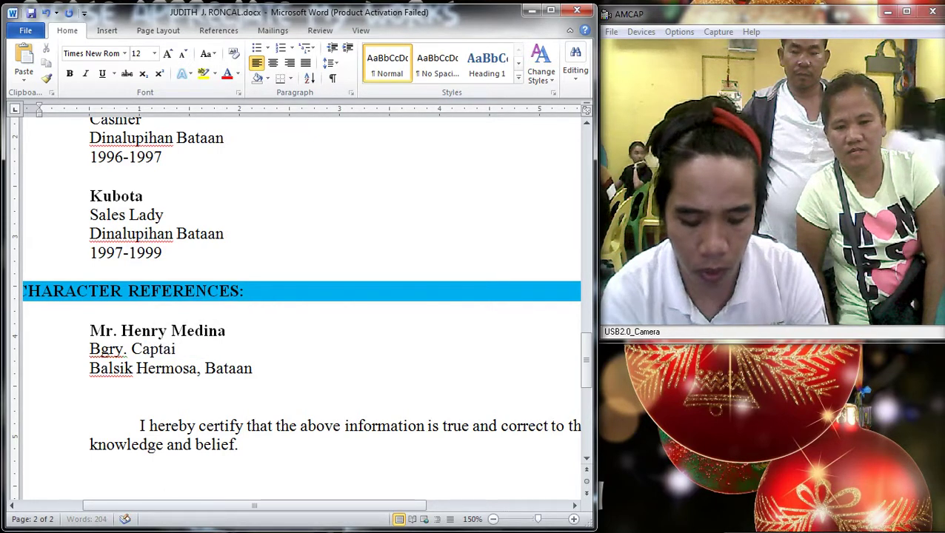
type("n")
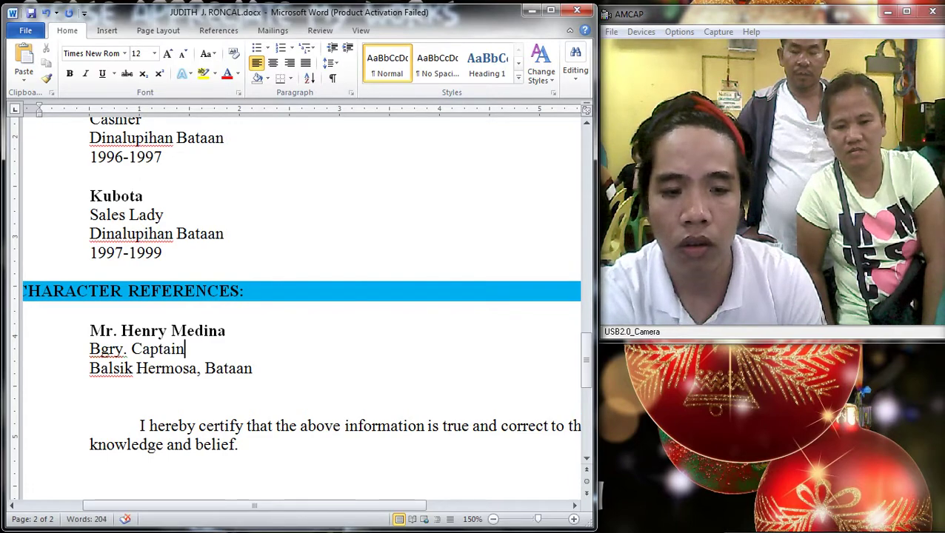
- Replace the reference's old address with the new Dinalupihan, Bataan address, fixing typos
scroll(296, 296, "down", 5)
scroll(296, 296, "up", 3)
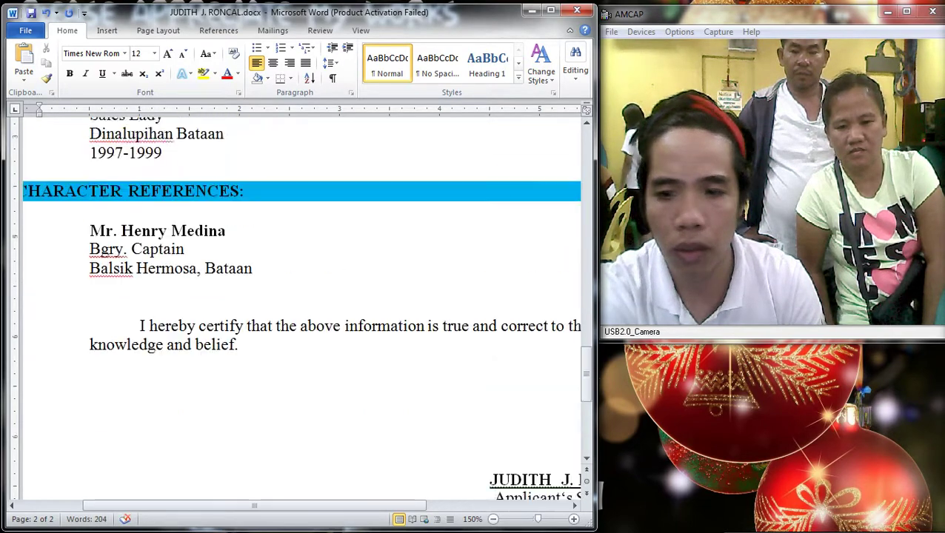
scroll(296, 297, "up", 1)
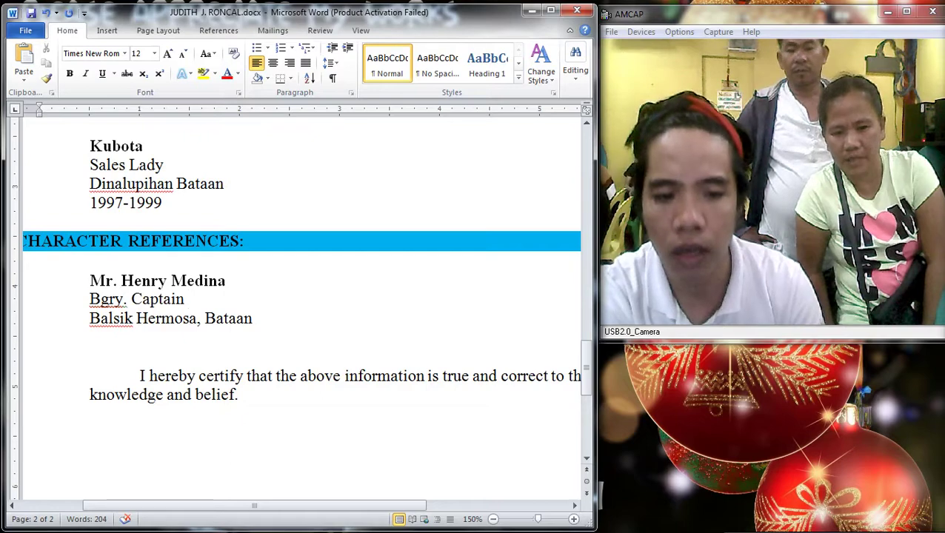
scroll(296, 297, "up", 1)
left_click_drag(161, 368, 190, 367)
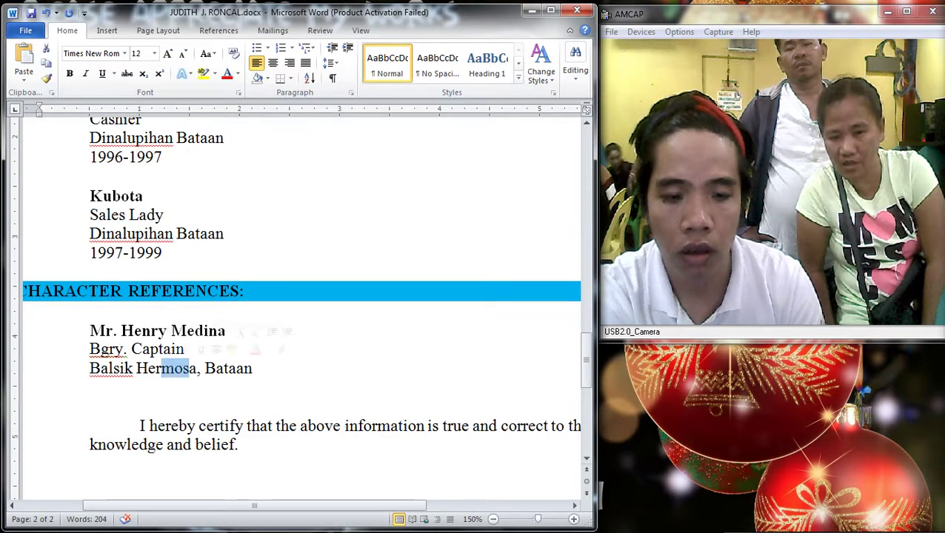
key("shift+Home")
type("Pag")
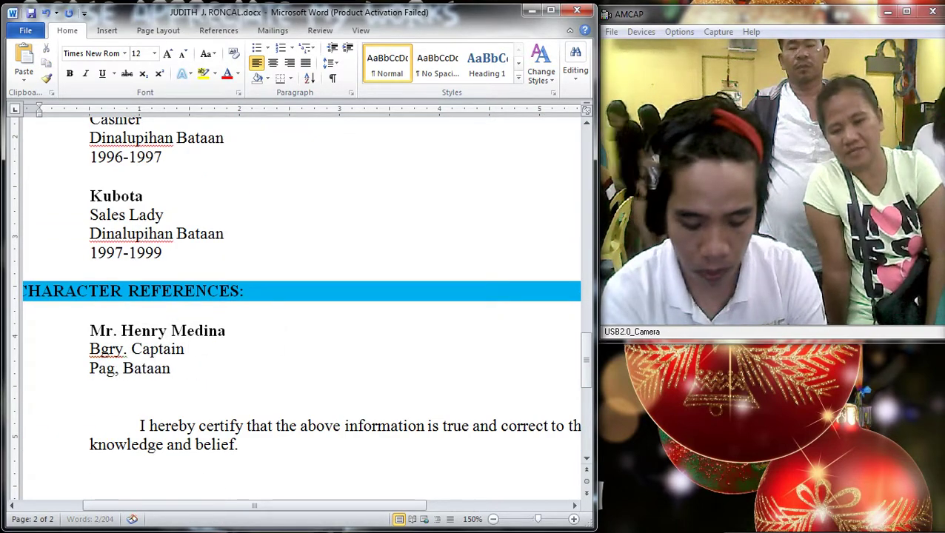
type("alangga")
key("Left")
key("Left")
key("Left")
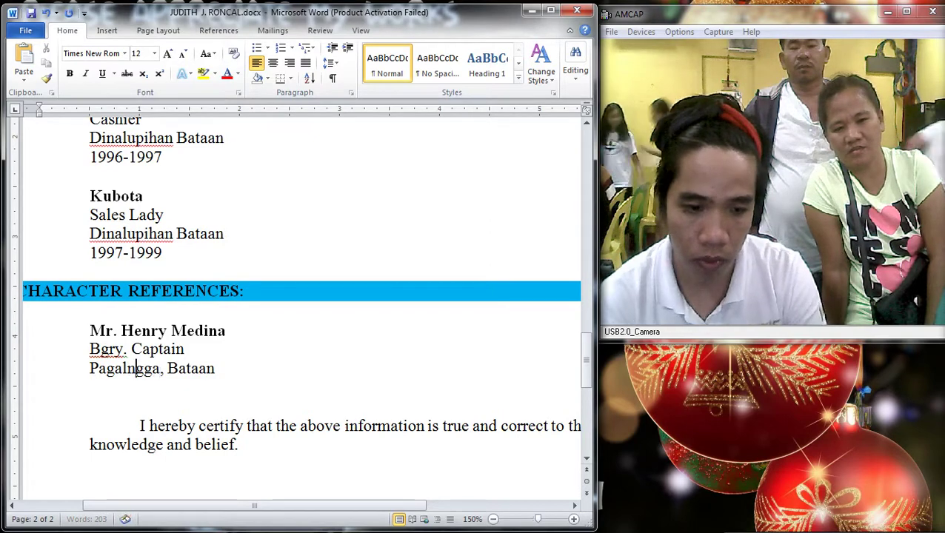
type("an")
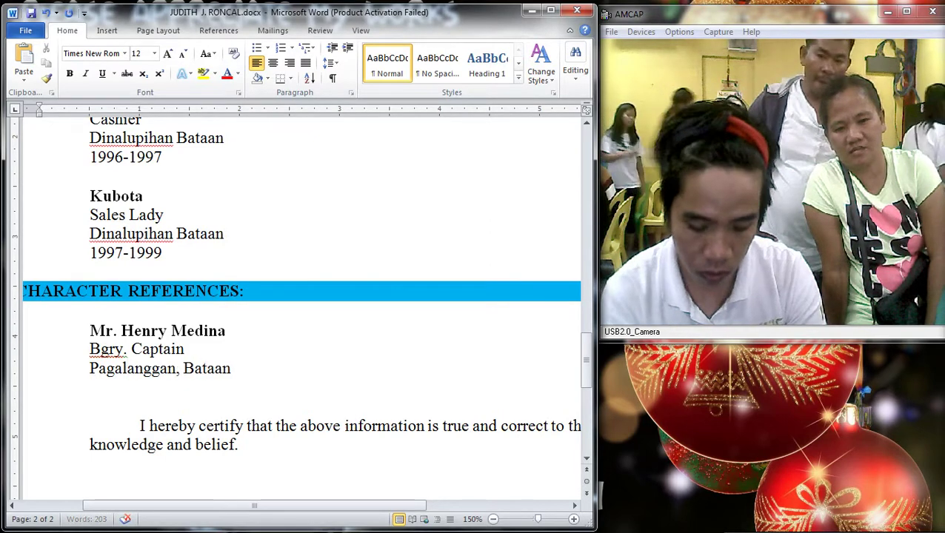
type("g DInalupihan")
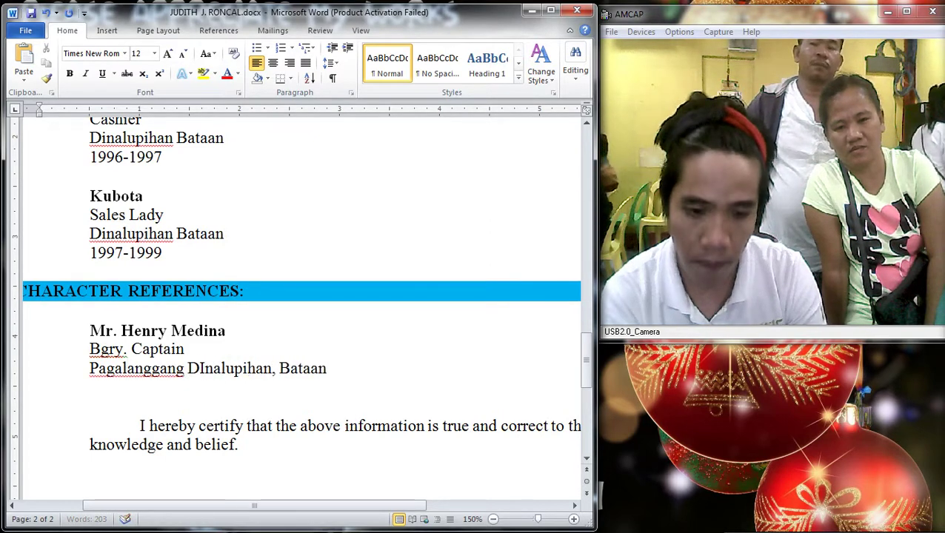
left_click(200, 368)
key("BackSpace")
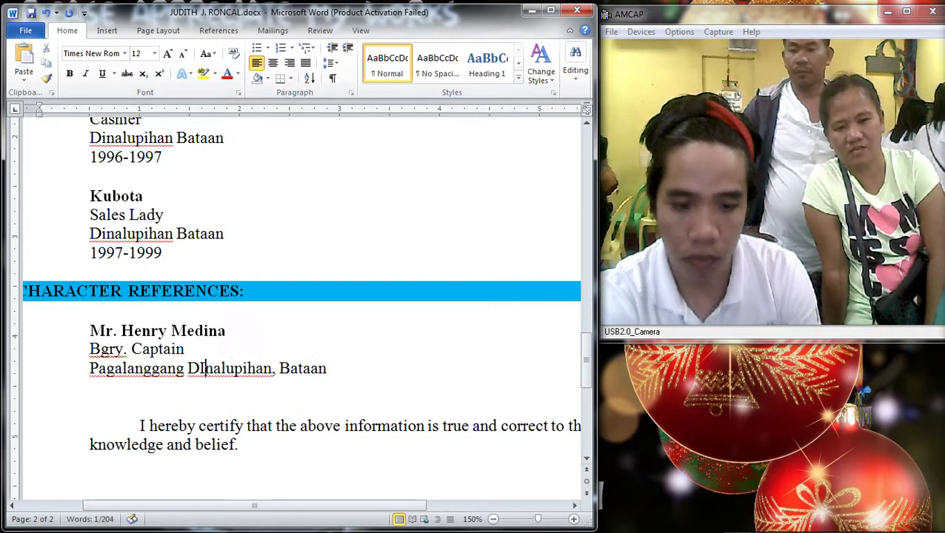
- Finish correcting Dinalupihan in the reference address and select the old signature name
type("in")
scroll(297, 296, "down", 3)
scroll(296, 296, "up", 5)
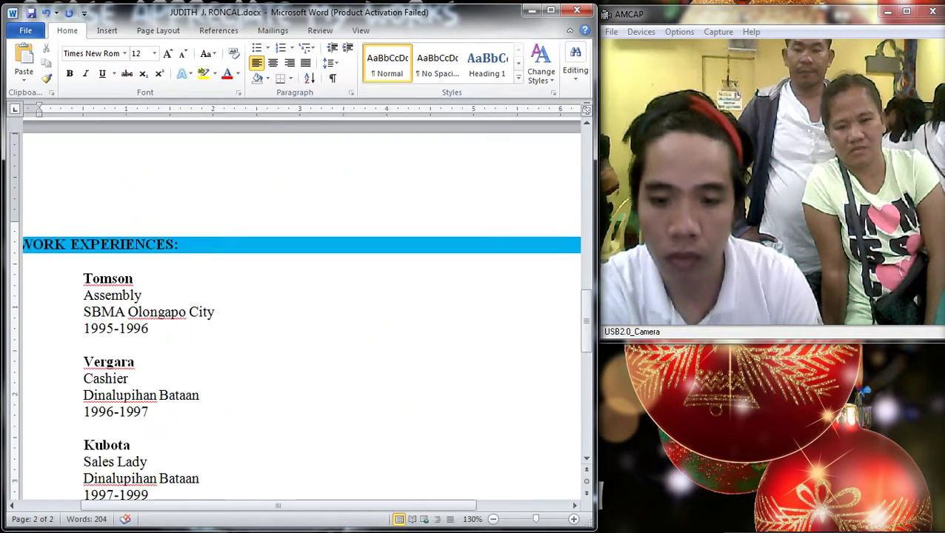
scroll(296, 297, "down", 12, "ctrl")
scroll(245, 317, "up", 2, "ctrl")
left_click_drag(194, 386, 400, 386)
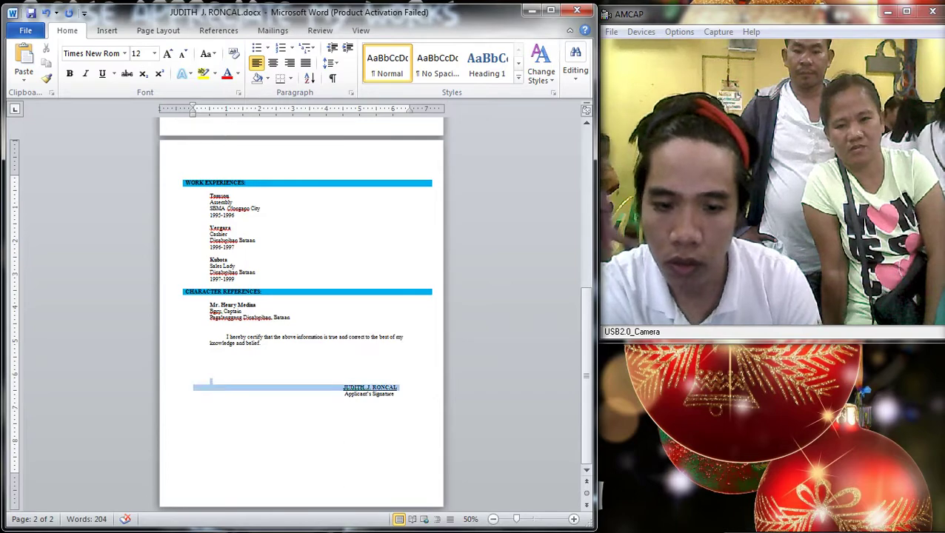
left_click_drag(325, 387, 211, 382)
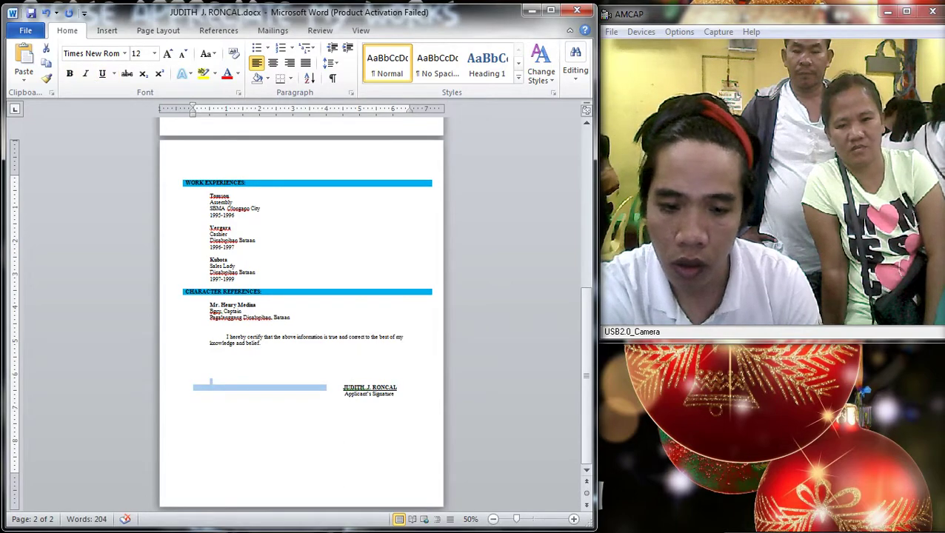
left_click_drag(343, 387, 396, 387)
scroll(370, 333, "down", 1, "ctrl")
scroll(370, 333, "down", 2, "ctrl")
scroll(370, 333, "up", 3, "ctrl")
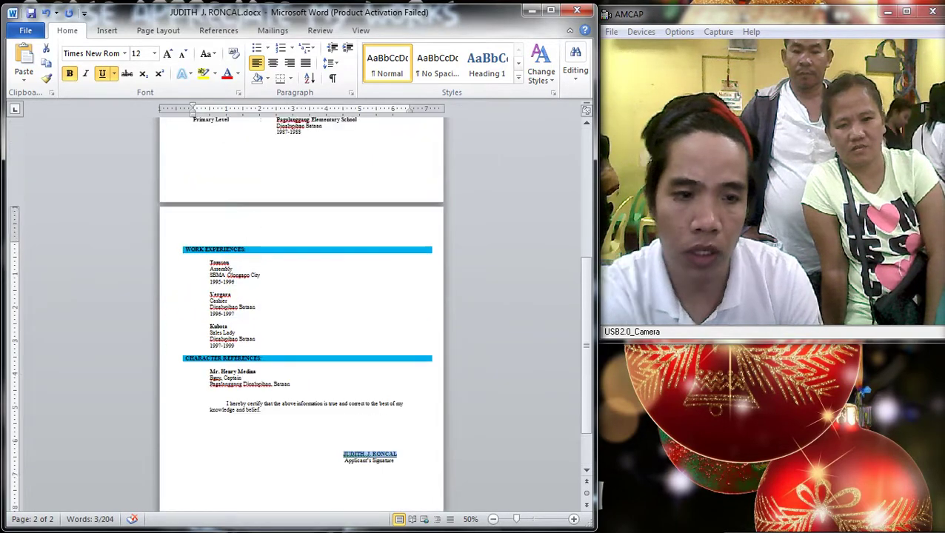
scroll(301, 311, "up", 5)
scroll(302, 311, "up", 2)
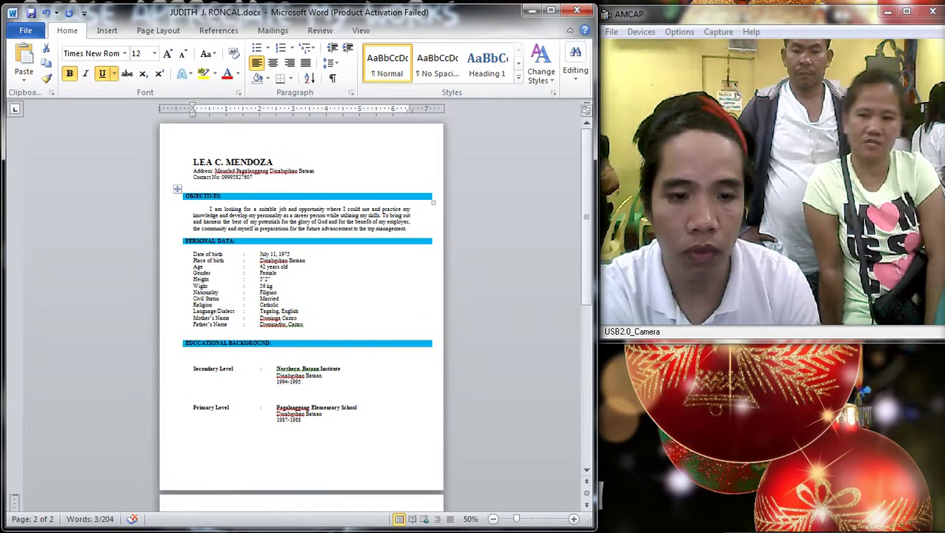
- Paste the new applicant's name over the old name on the signature line
left_click(193, 388)
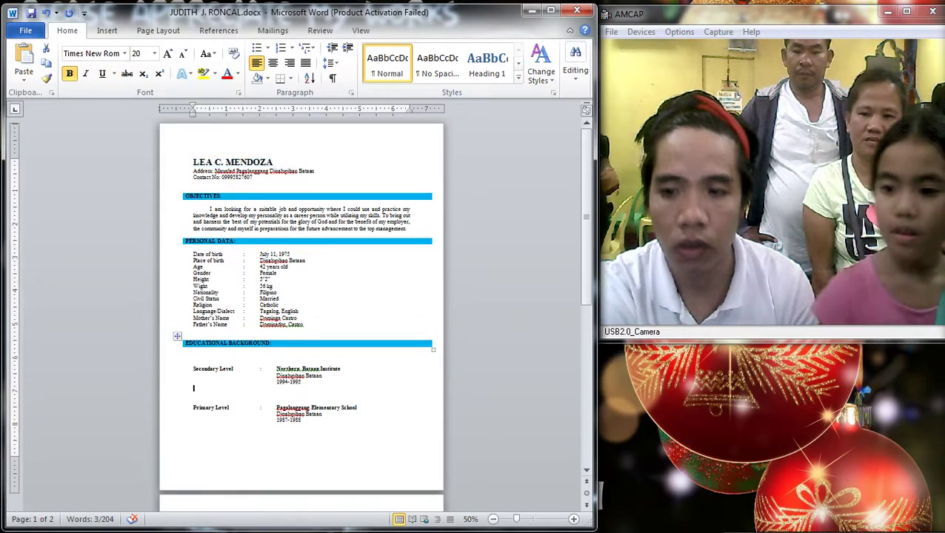
scroll(193, 388, "down", 3)
scroll(301, 311, "down", 3)
scroll(302, 311, "down", 3)
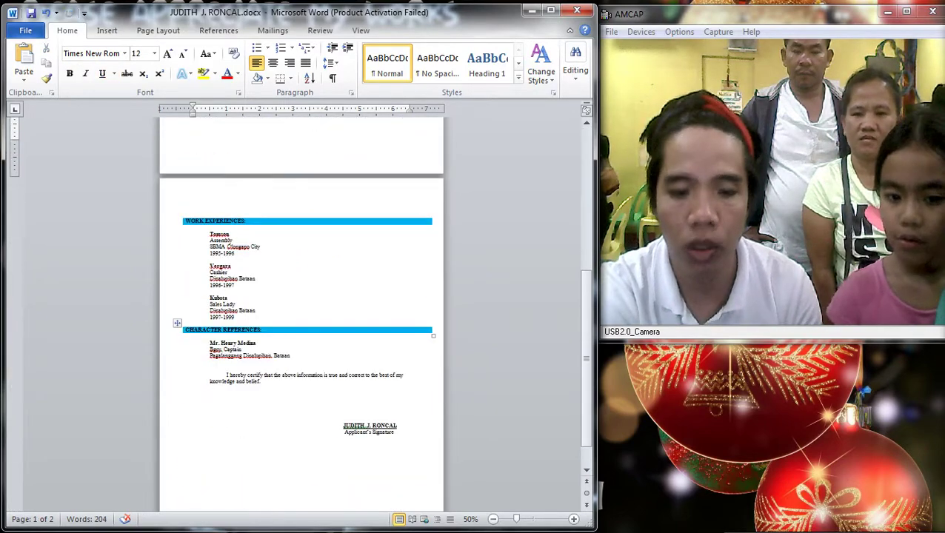
left_click_drag(391, 422, 386, 422)
scroll(387, 421, "up", 5)
key("ctrl+shift+Left")
key("ctrl+shift+Left")
key("ctrl+shift+Left")
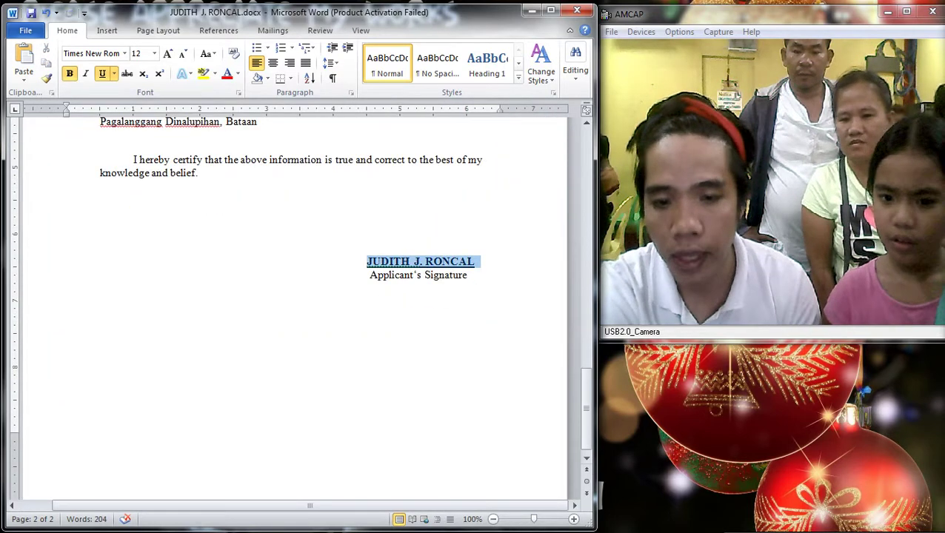
right_click(398, 259)
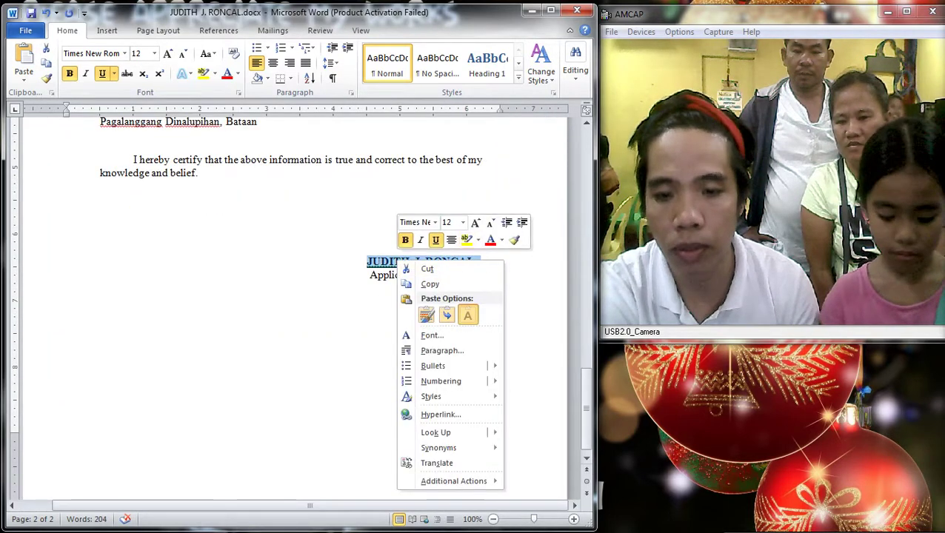
left_click(468, 312)
- Indent Applicant's Signature with tabs so it lines up beneath the new name
left_click(302, 274)
key("Tab")
key("Tab")
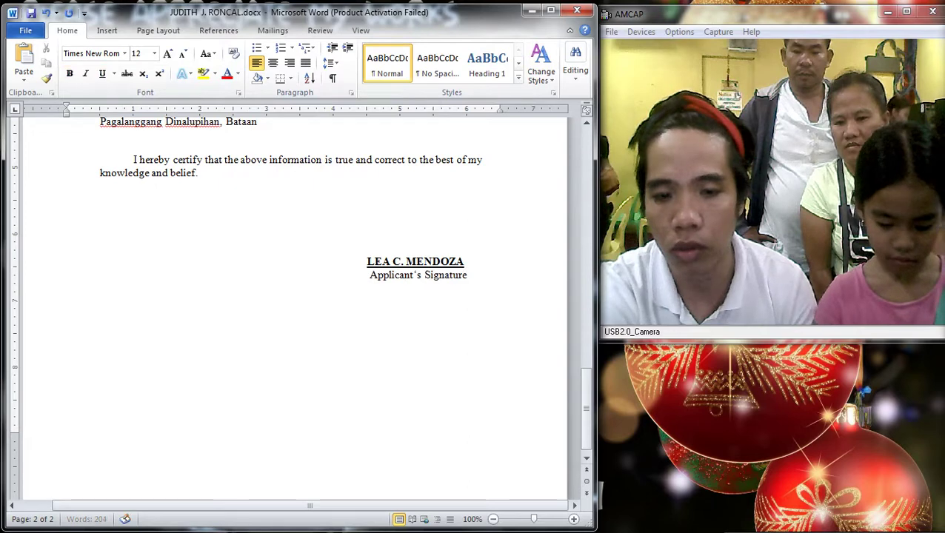
key("Tab")
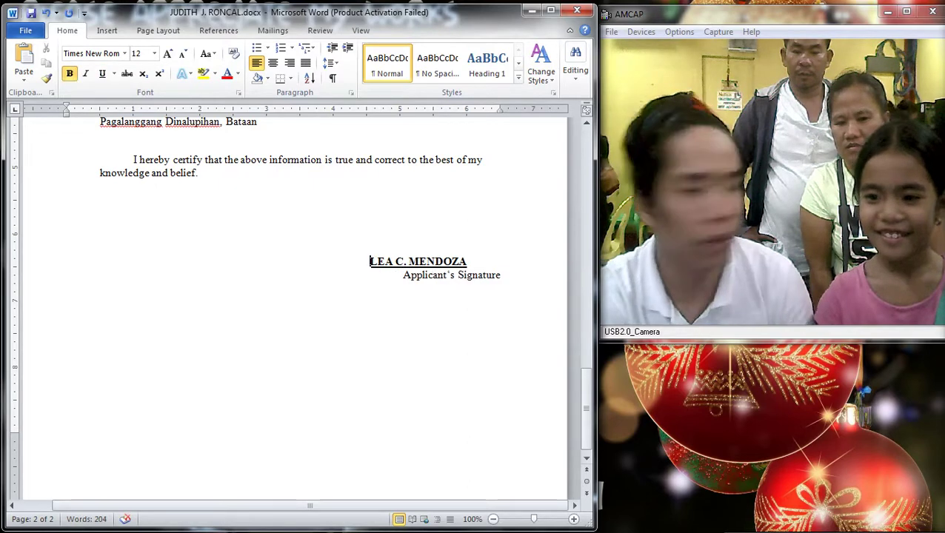
key("ctrl+z")
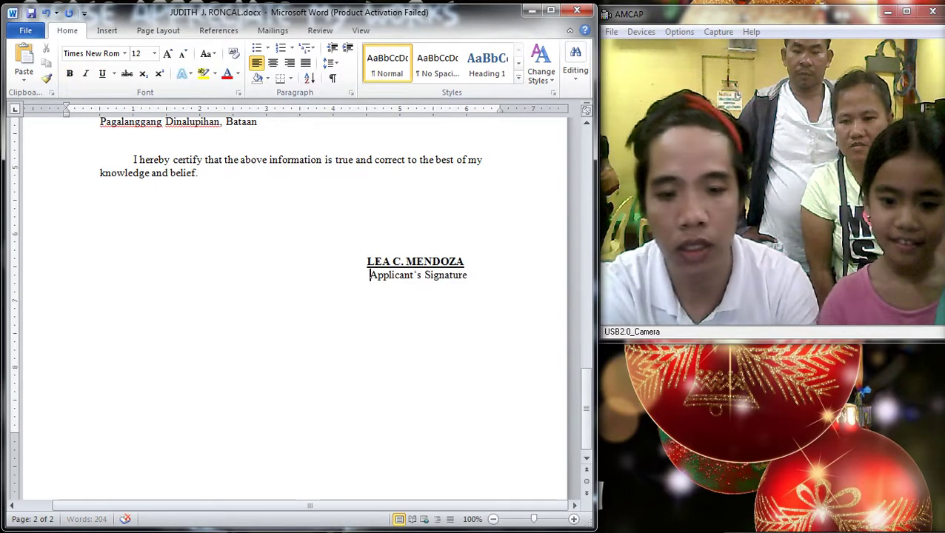
key("BackSpace")
key("Tab")
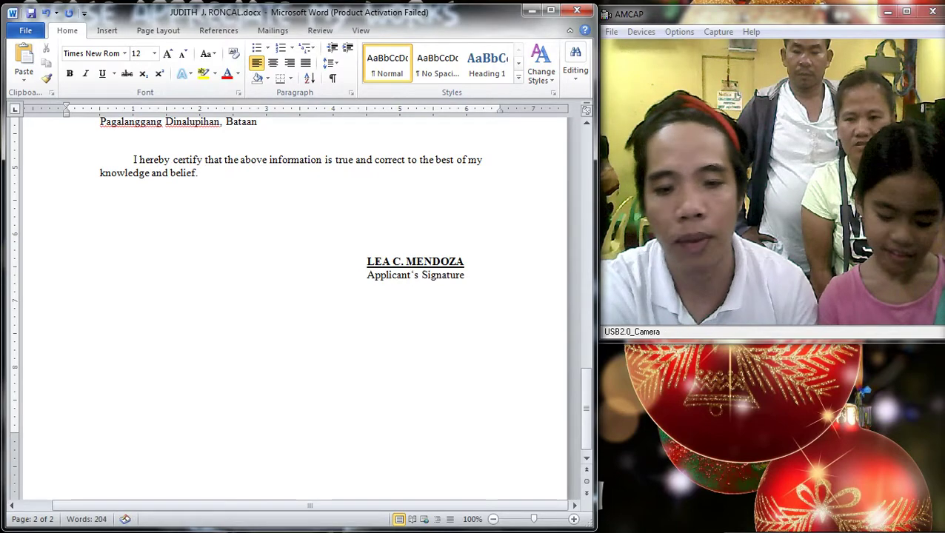
scroll(296, 303, "down", 5)
scroll(296, 303, "down", 2)
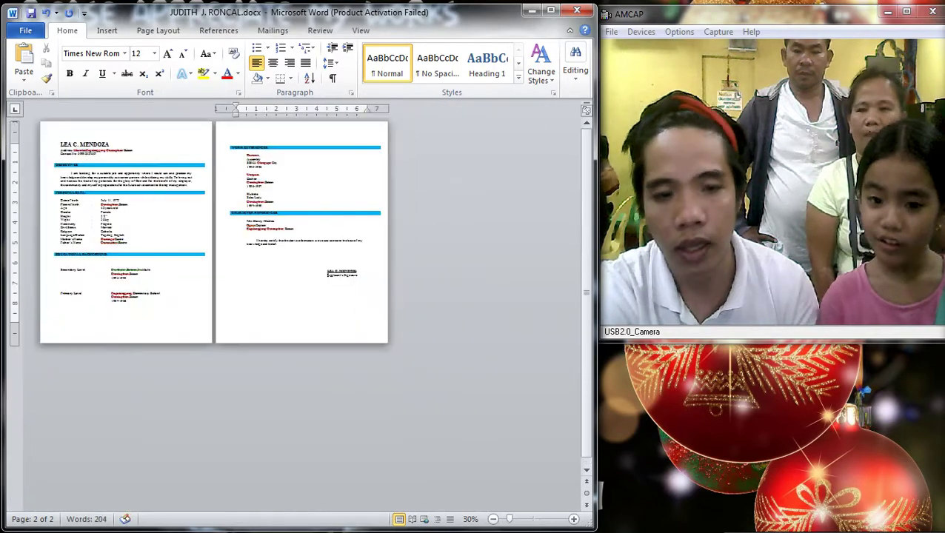
scroll(296, 304, "up", 1)
scroll(296, 304, "up", 1)
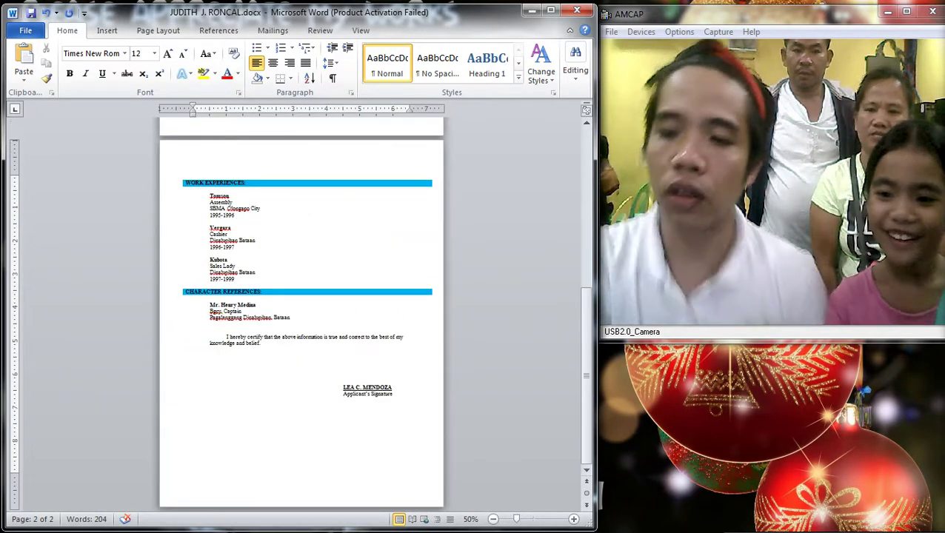
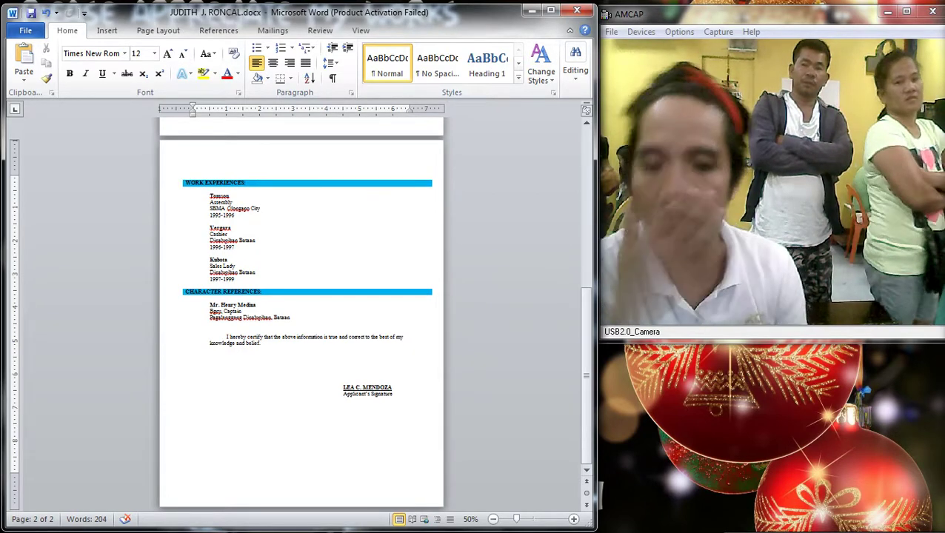
- Open the Computer drive view and refresh it until Removable Disk (F:) is detected
key("super")
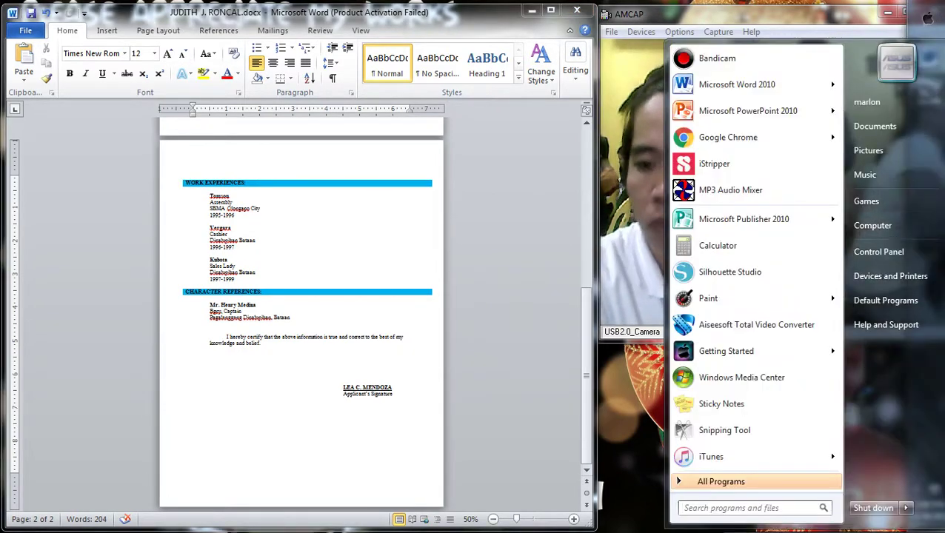
key("Return")
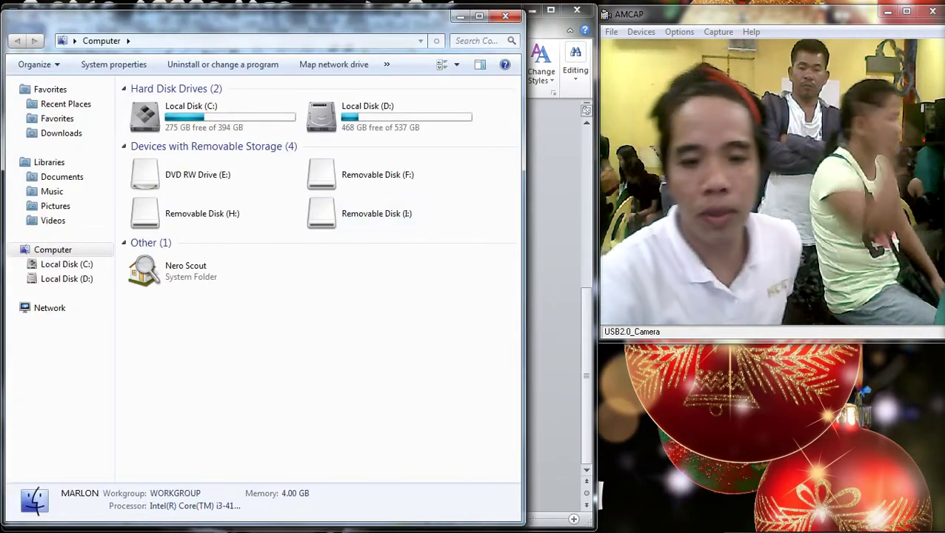
right_click(373, 286)
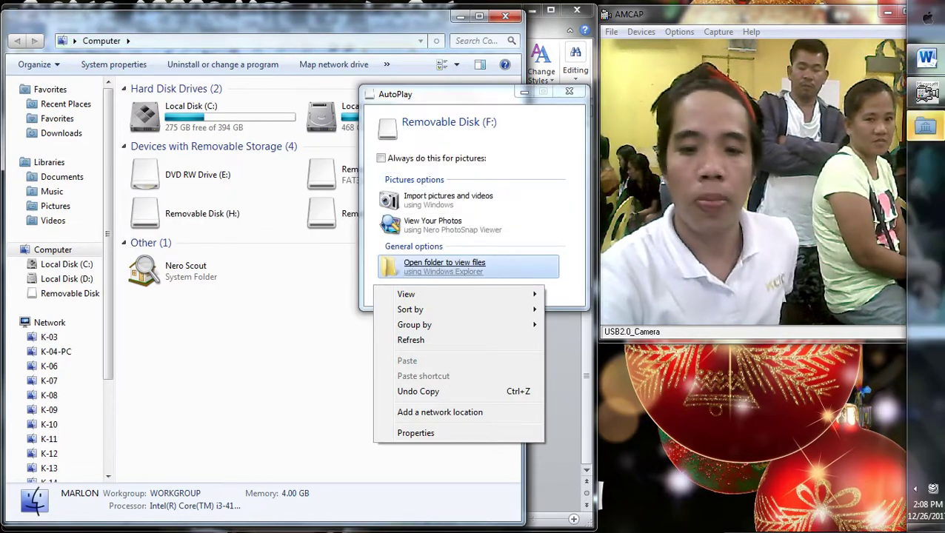
key("Return")
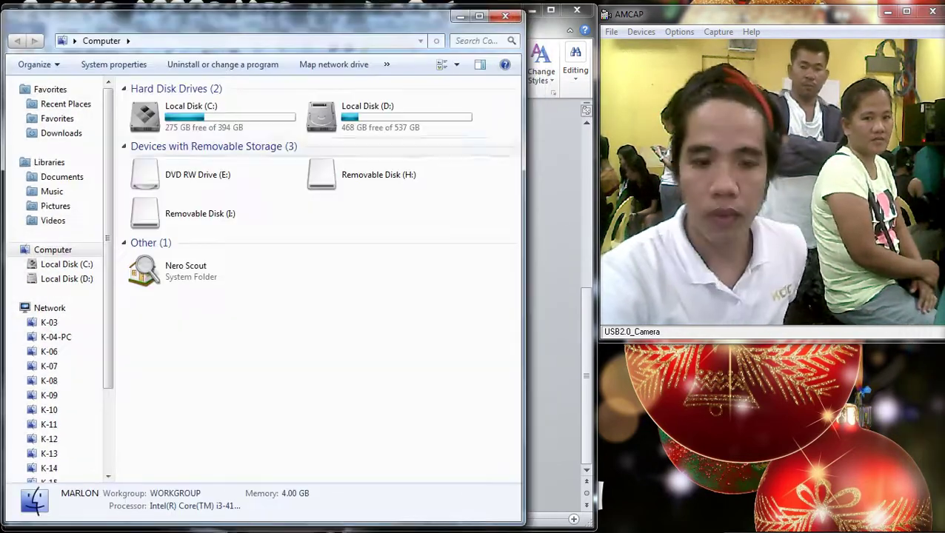
right_click(241, 336)
left_click(276, 390)
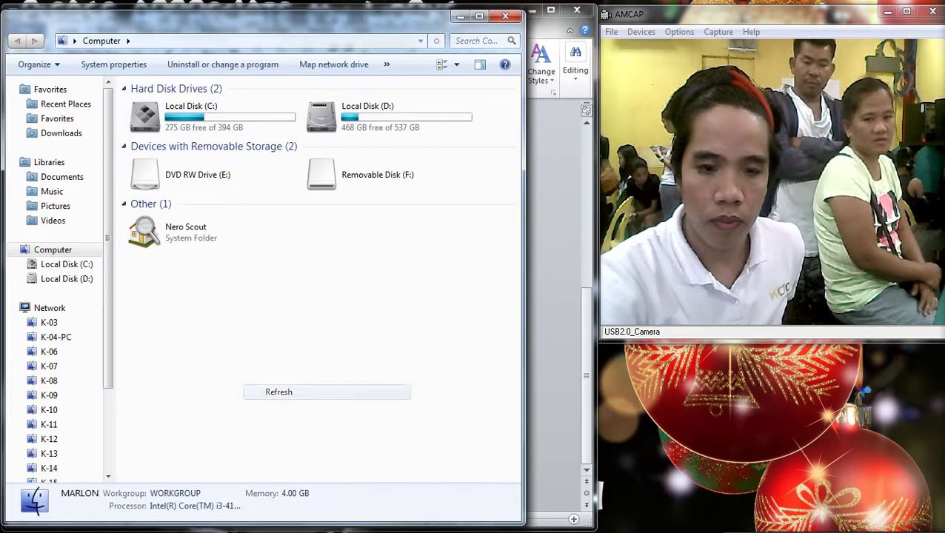
right_click(340, 308)
left_click(377, 362)
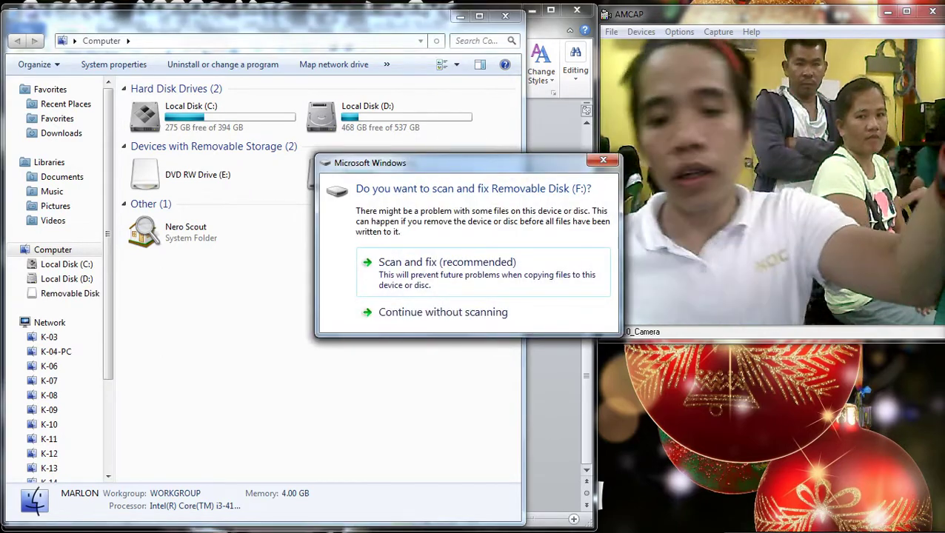
- Skip the disk scan, open F:\DCIM\101MSDCF and select DSC00441.JPG
left_click(69, 294)
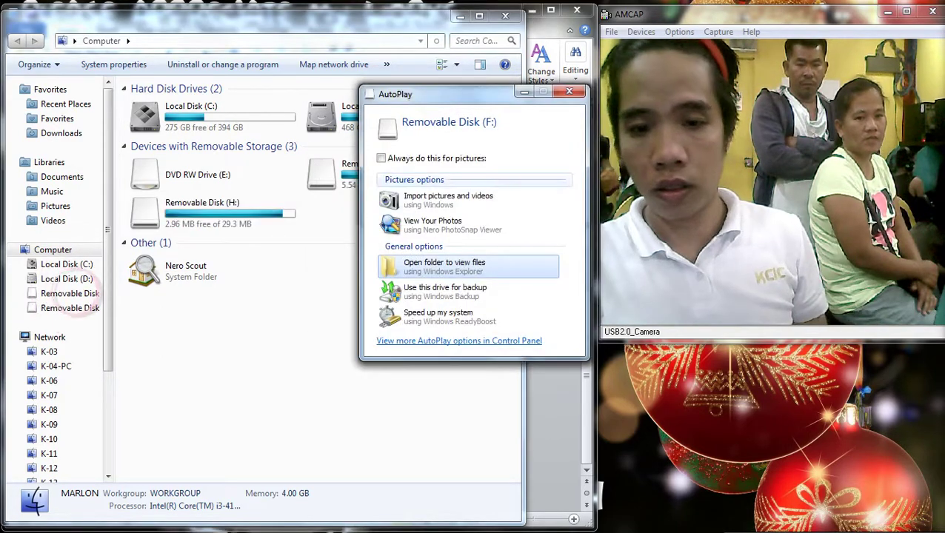
key("Down")
key("Return")
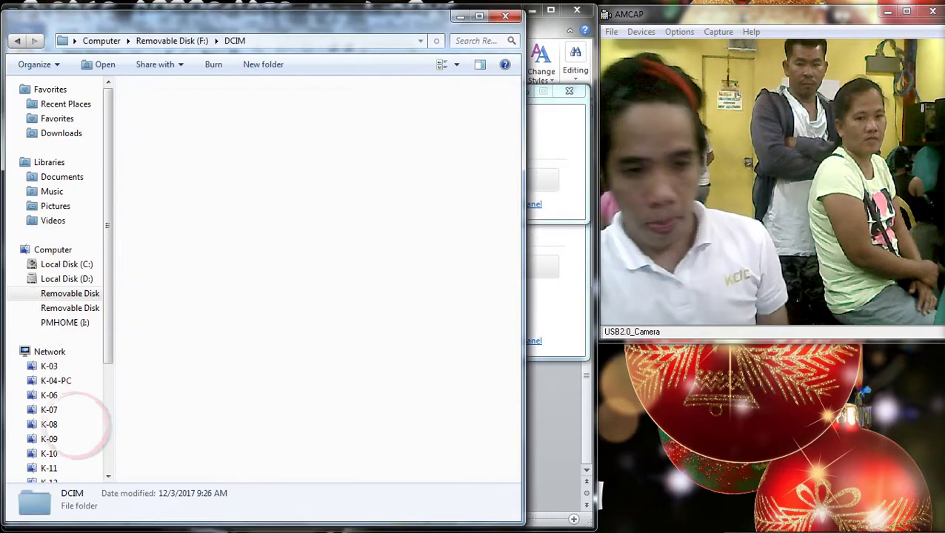
key("Return")
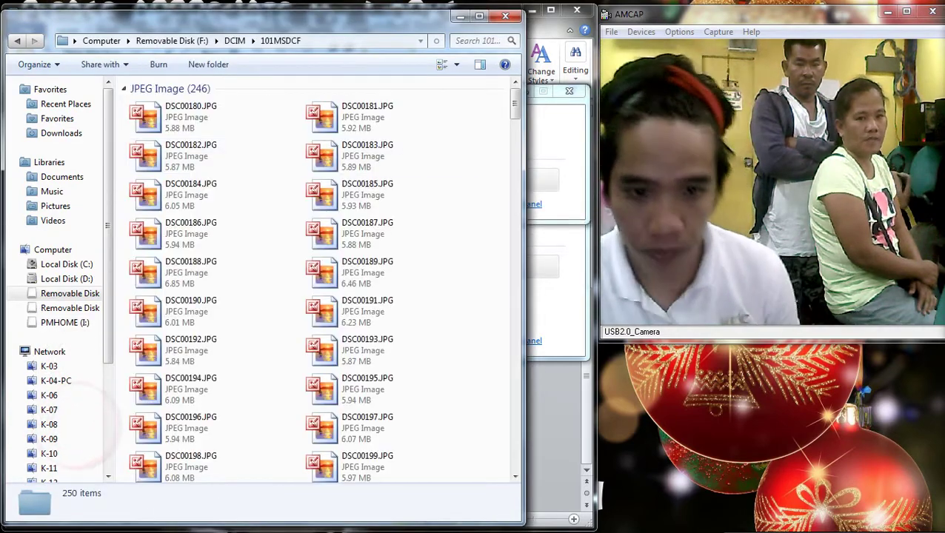
key("End")
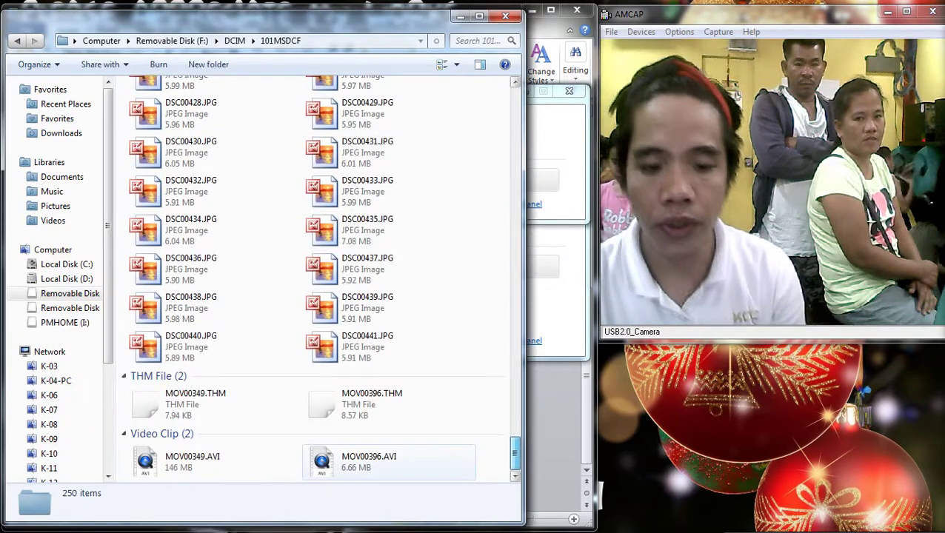
left_click(367, 346)
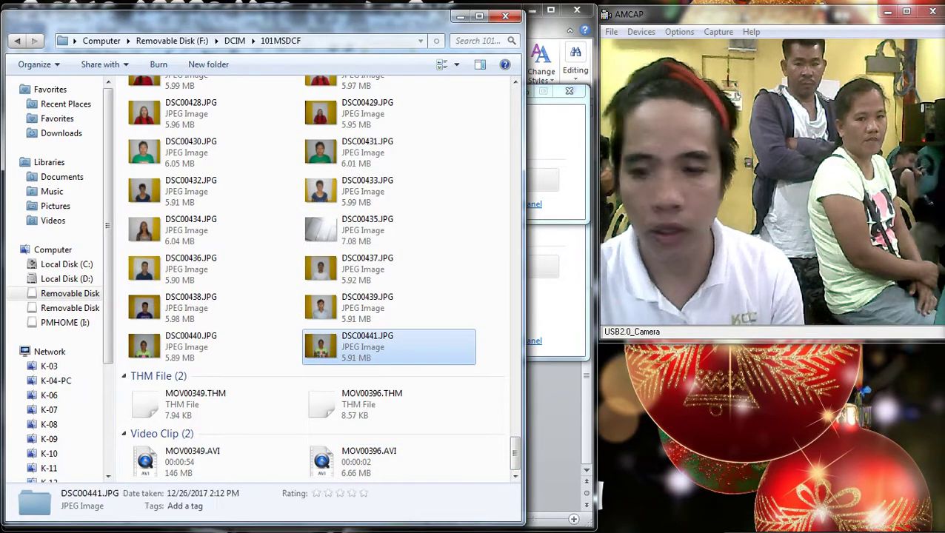
- Arrange the photo folder beside Photoshop and select DSC00439.JPG
key("alt+Tab")
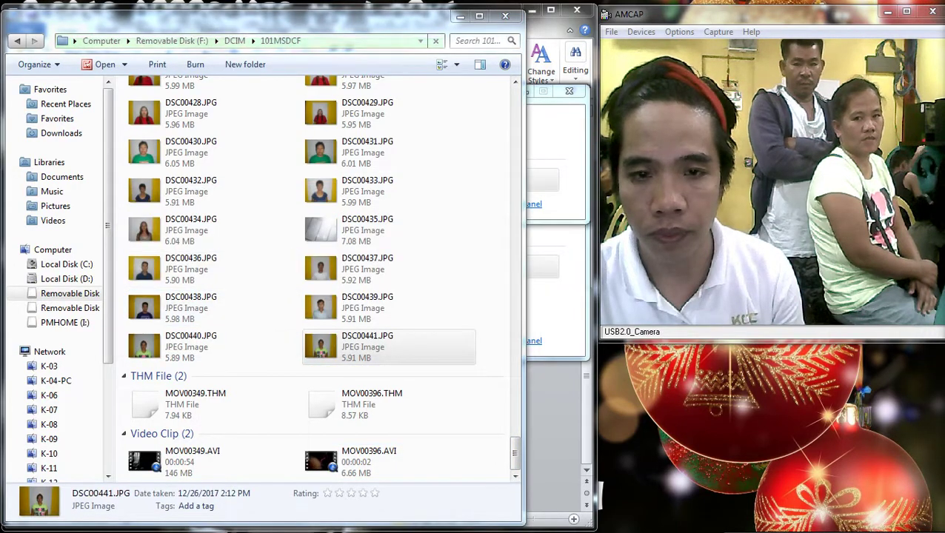
key("super+Down")
left_click_drag(296, 430, 316, 62)
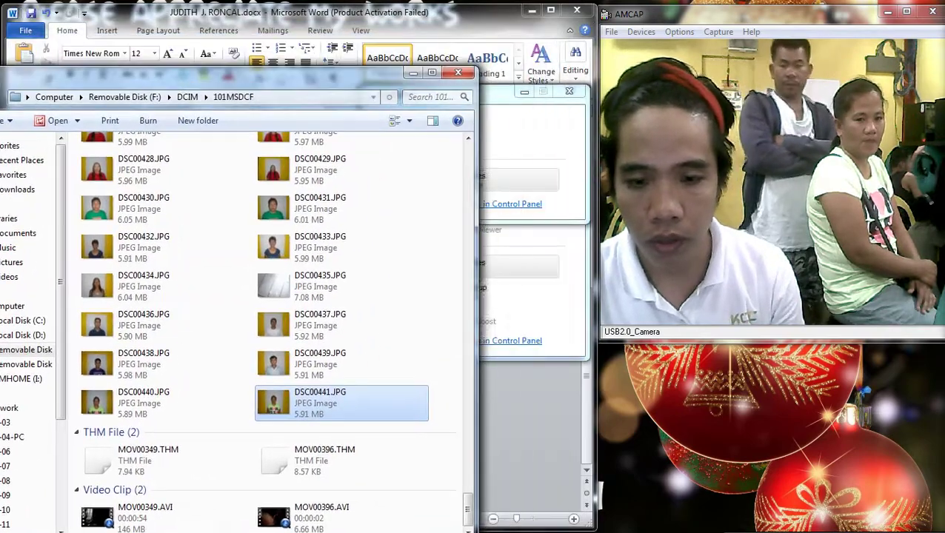
key("alt+Tab")
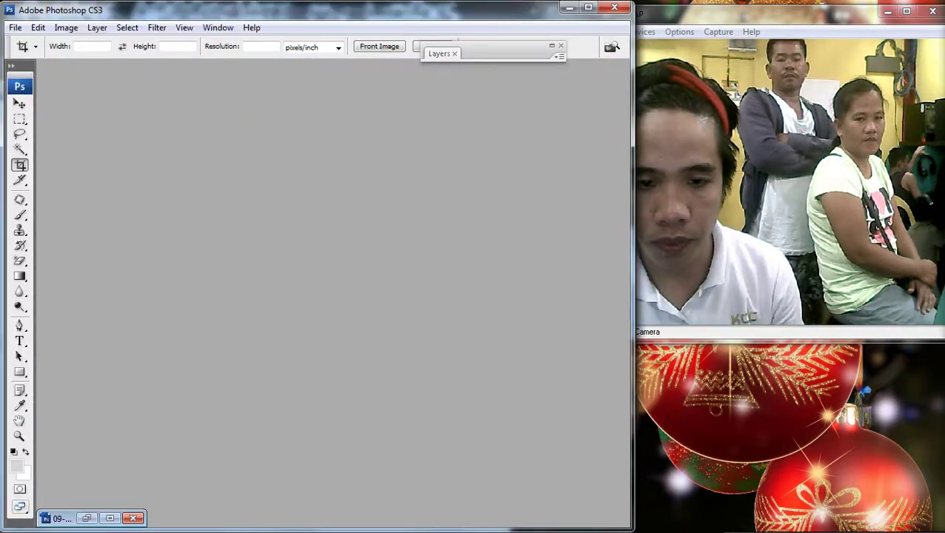
left_click_drag(296, 34, 232, 399)
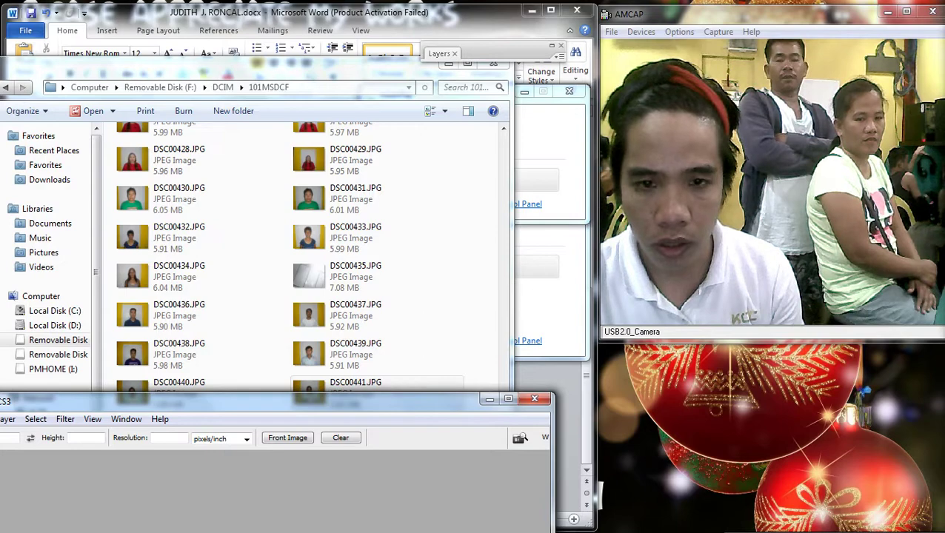
left_click_drag(296, 68, 347, 13)
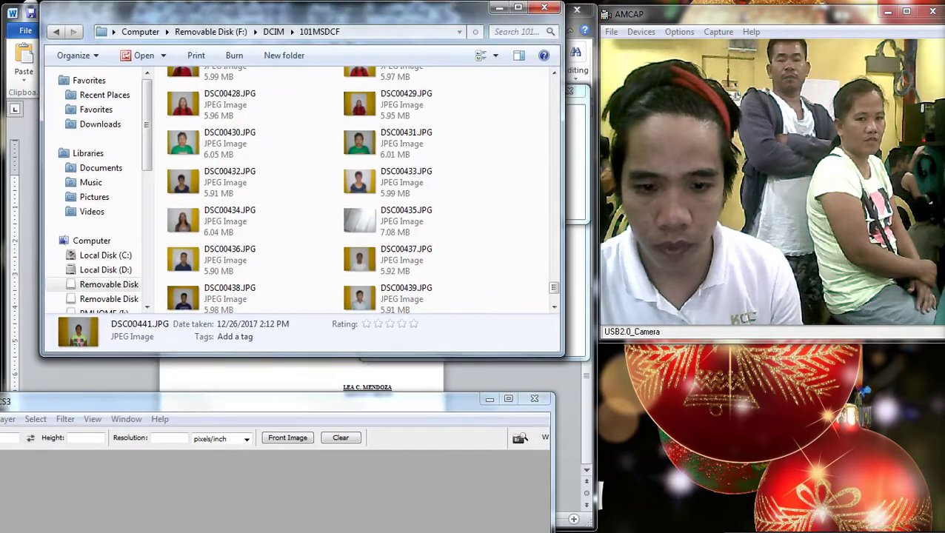
left_click(406, 296)
scroll(406, 297, "down", 1)
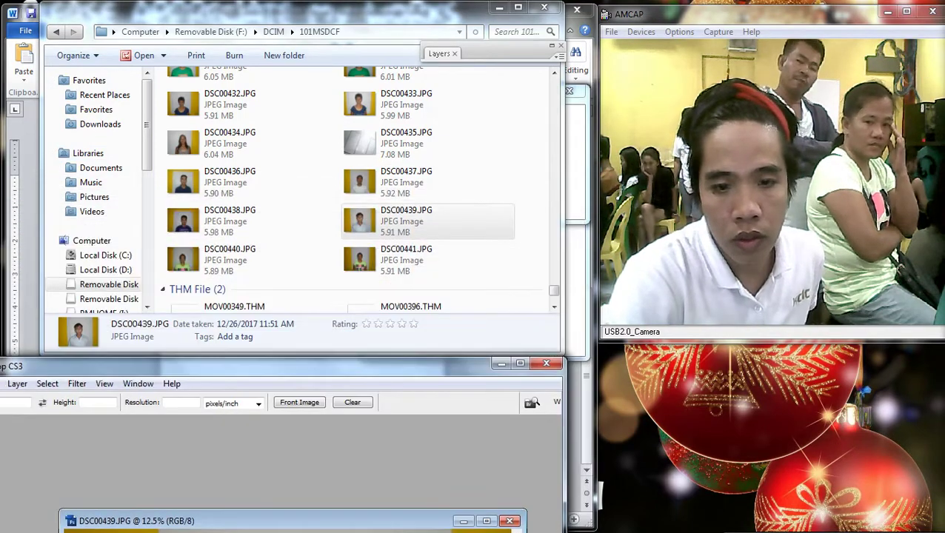
- Enlarge DSC00441.JPG and crop it to head and shoulders against the grey backdrop
left_click(406, 259)
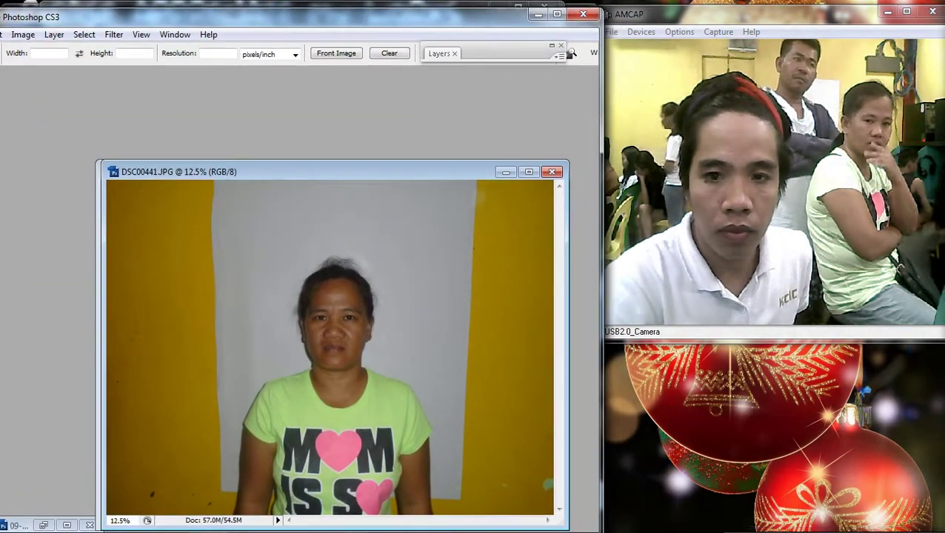
key("f")
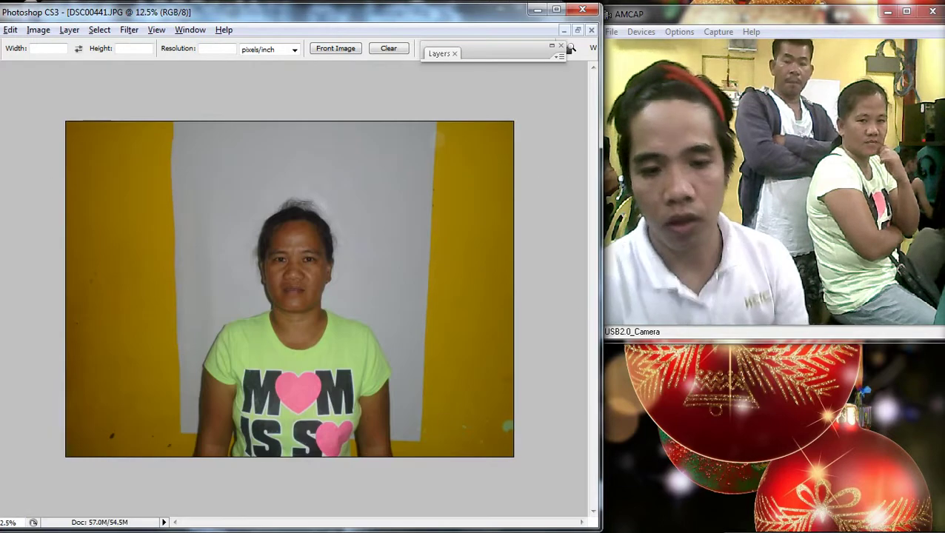
key("ctrl+plus")
key("ctrl+minus")
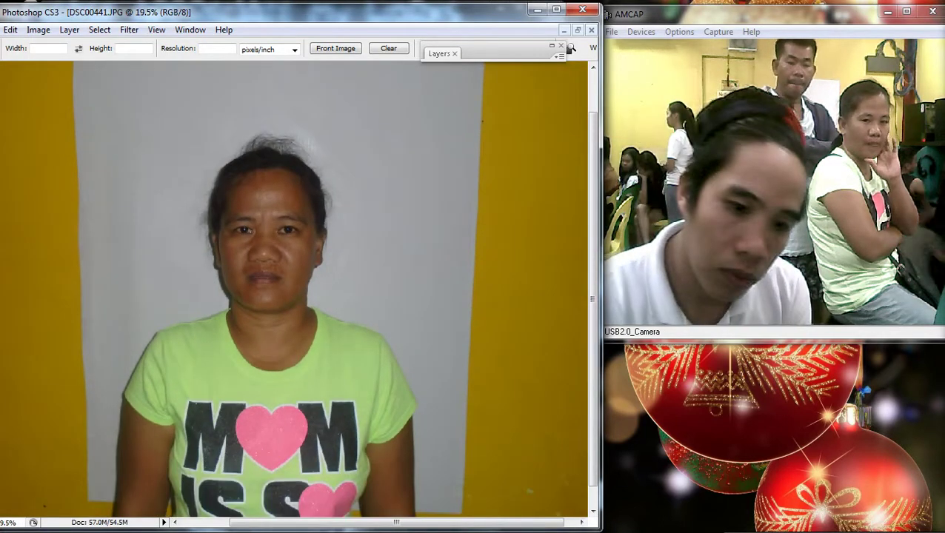
left_click_drag(404, 382, 407, 379)
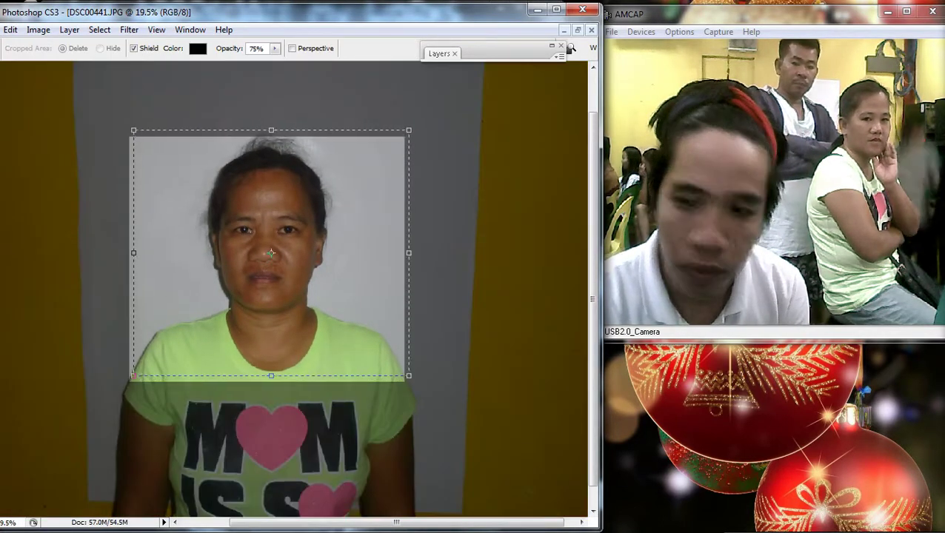
left_click_drag(267, 257, 271, 255)
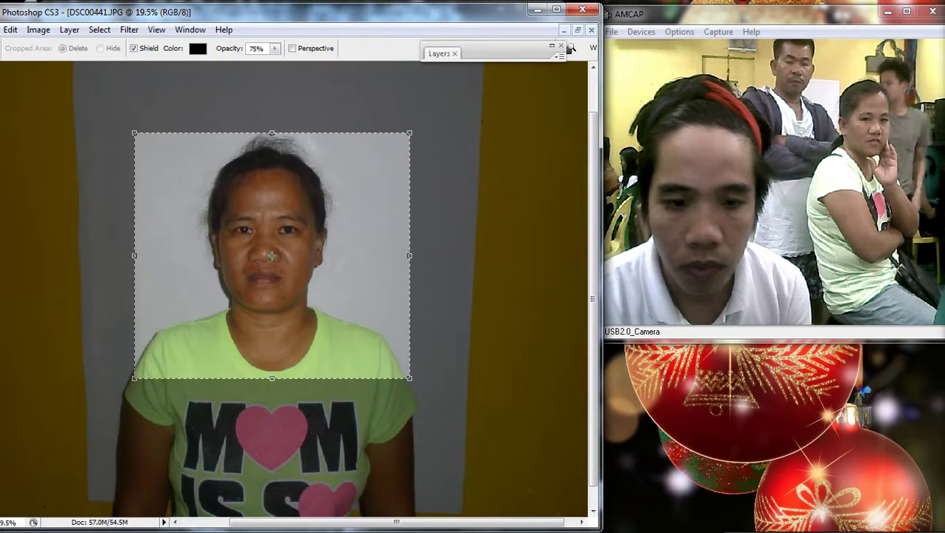
key("Return")
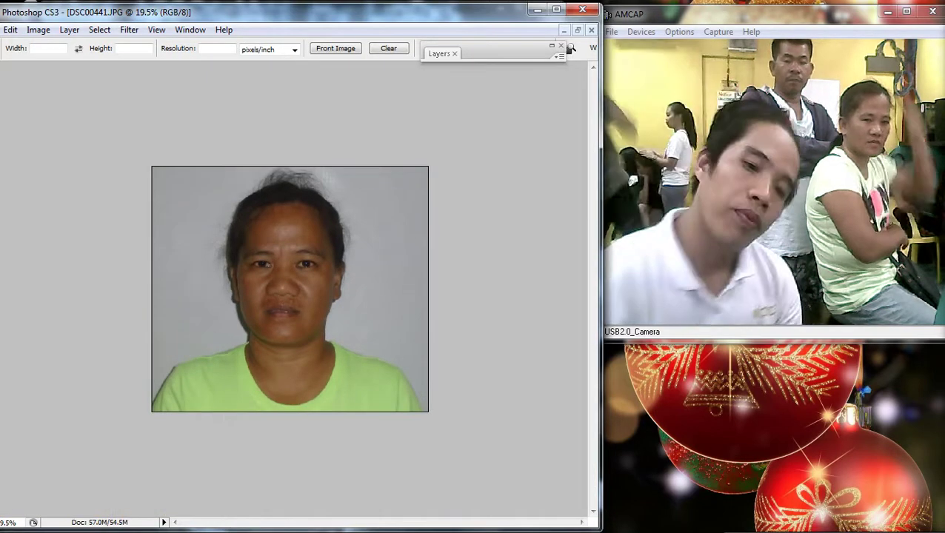
key("ctrl+minus")
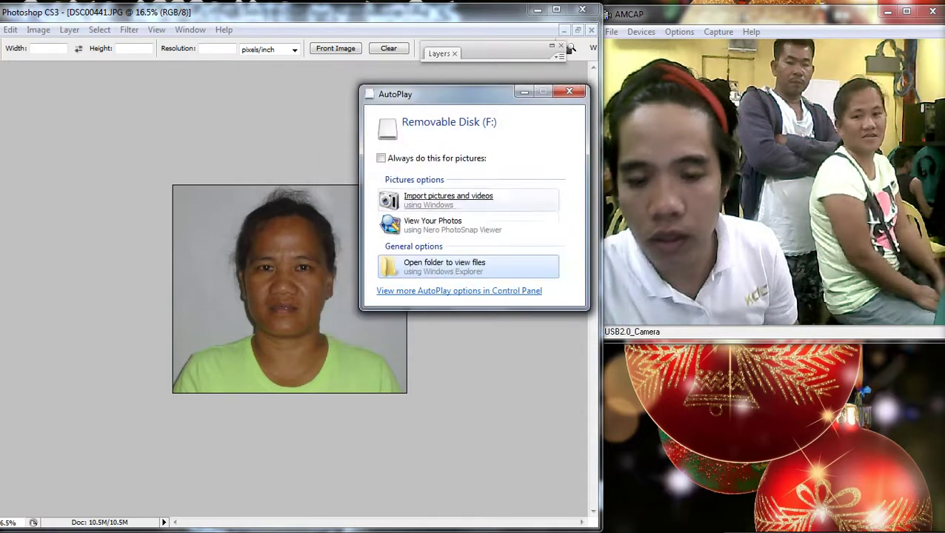
key("Escape")
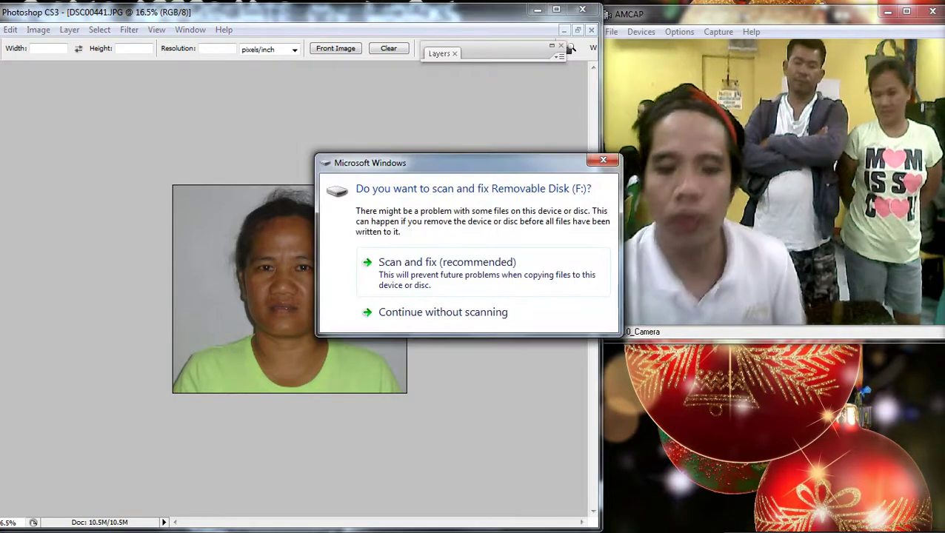
- Dismiss the scan prompt and open Removable Disk (F:) > DCIM > 101MSDCF
left_click(78, 359)
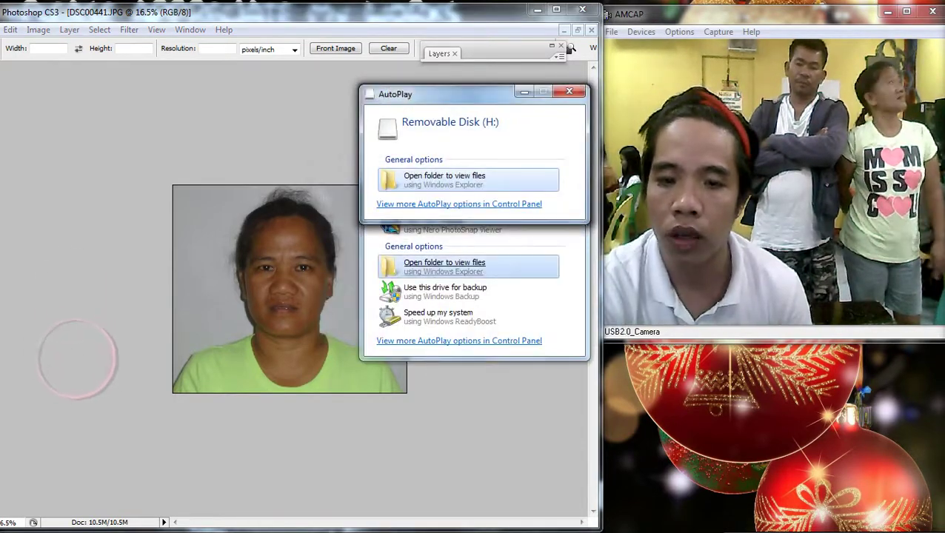
key("Return")
key("Down")
key("Return")
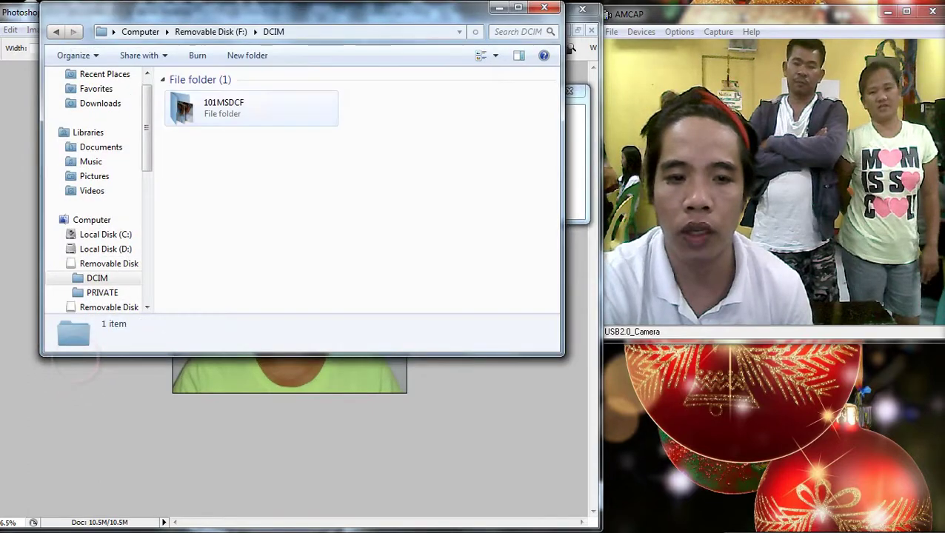
key("Return")
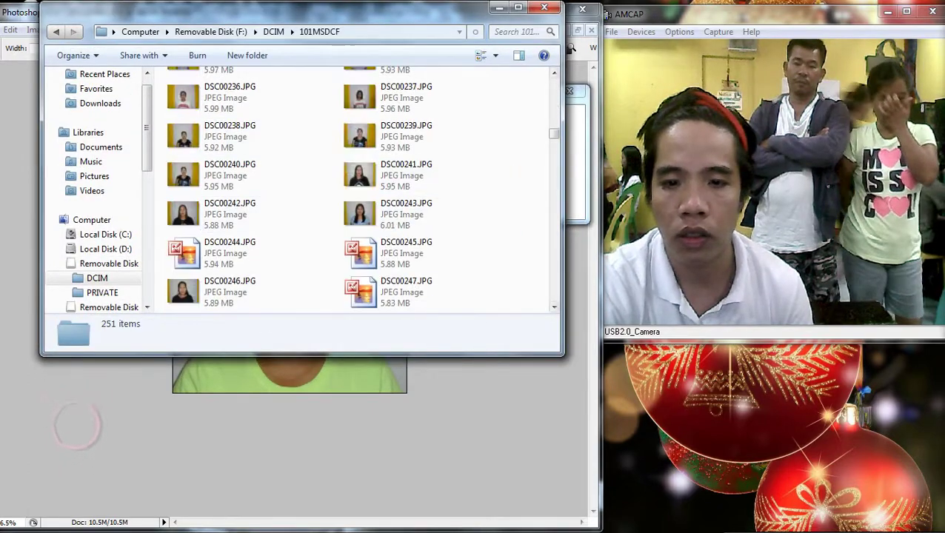
scroll(355, 189, "down", 10)
scroll(355, 189, "up", 5)
- Bring the 101MSDCF folder back to front and scroll to its last photos
key("alt+F4")
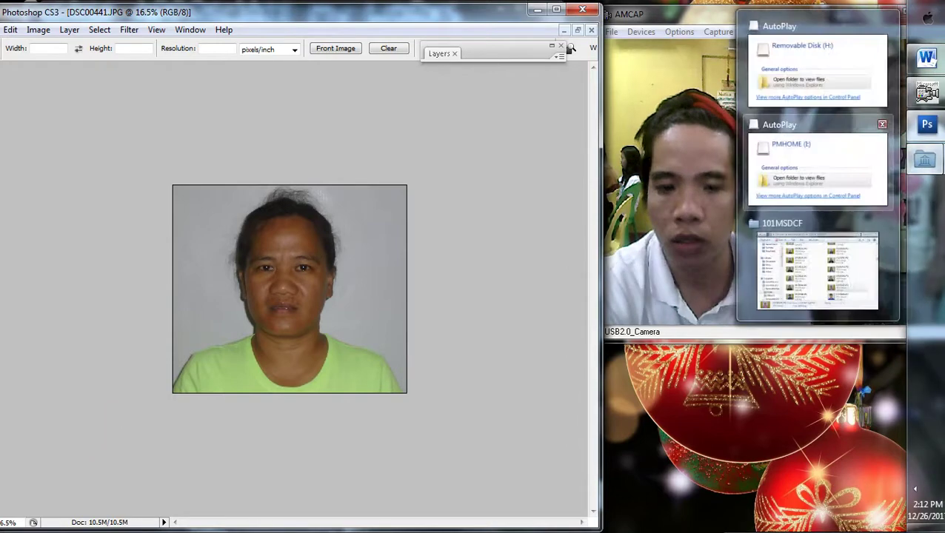
left_click(815, 266)
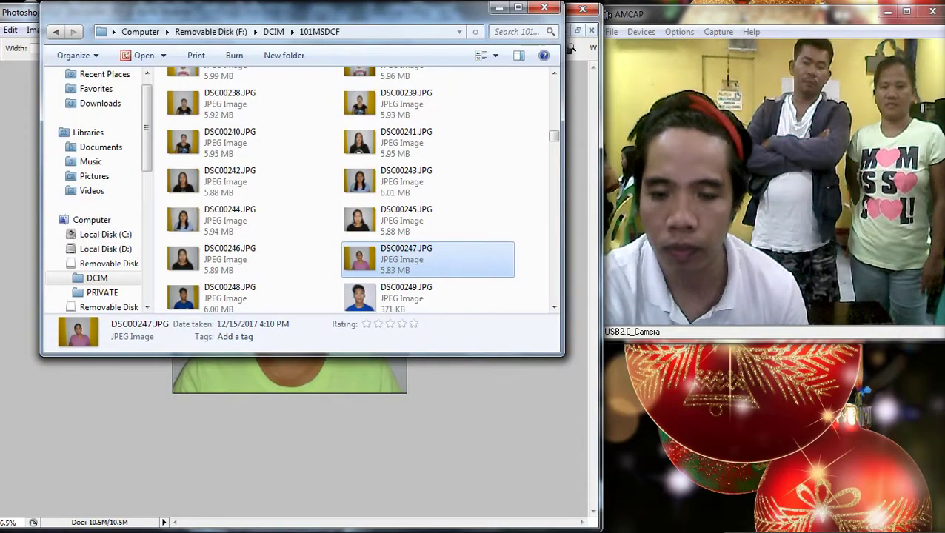
scroll(428, 293, "down", 5)
scroll(428, 293, "down", 20)
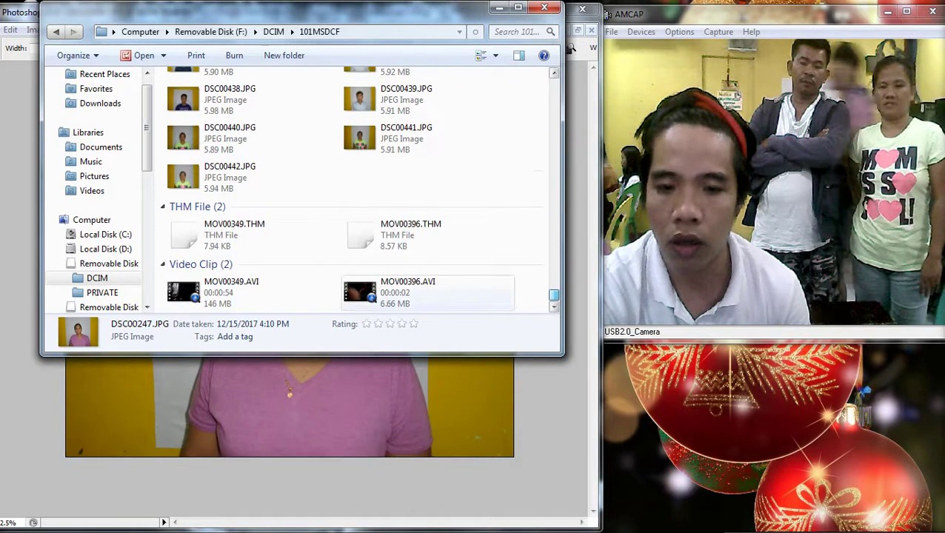
- Open DSC00442.JPG, crop out the yellow side walls to head and shoulders, and fit on screen
double_click(222, 176)
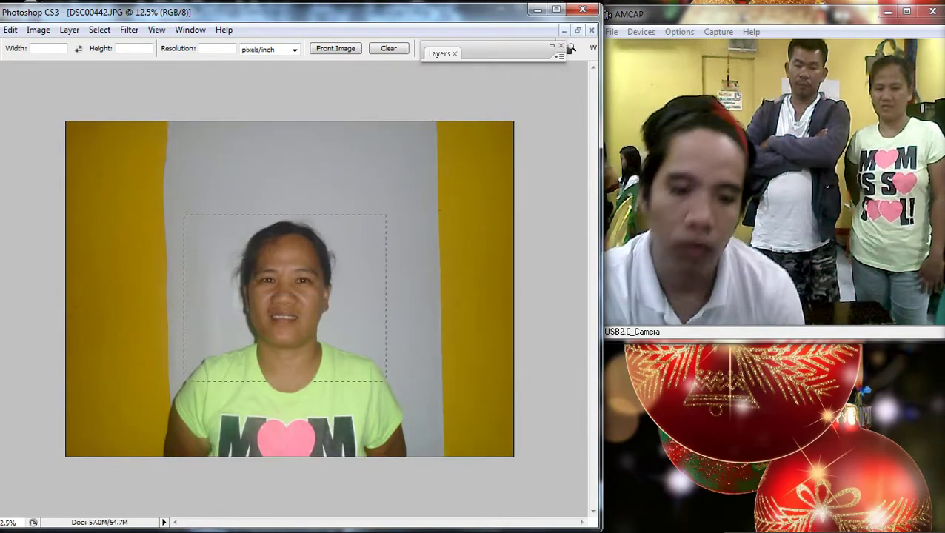
key("Return")
key("Return")
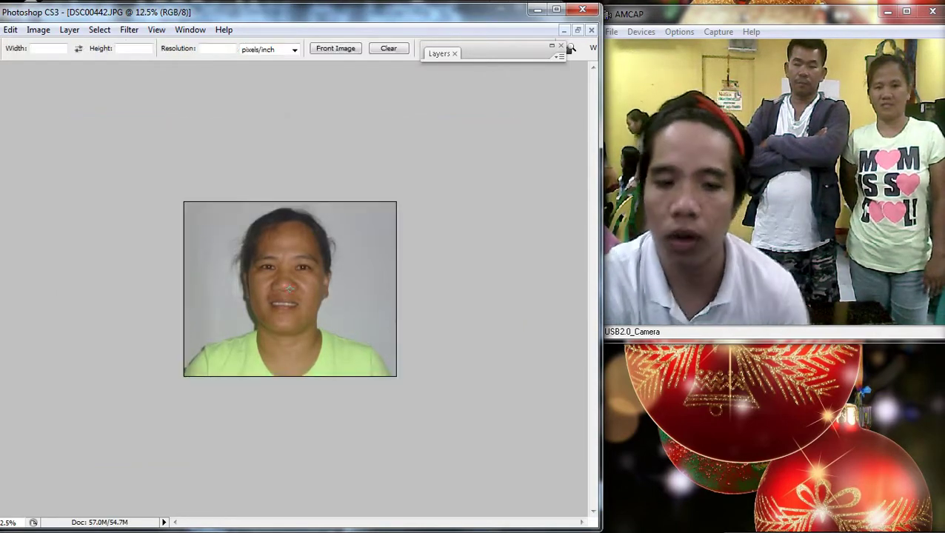
key("ctrl+0")
key("ctrl+z")
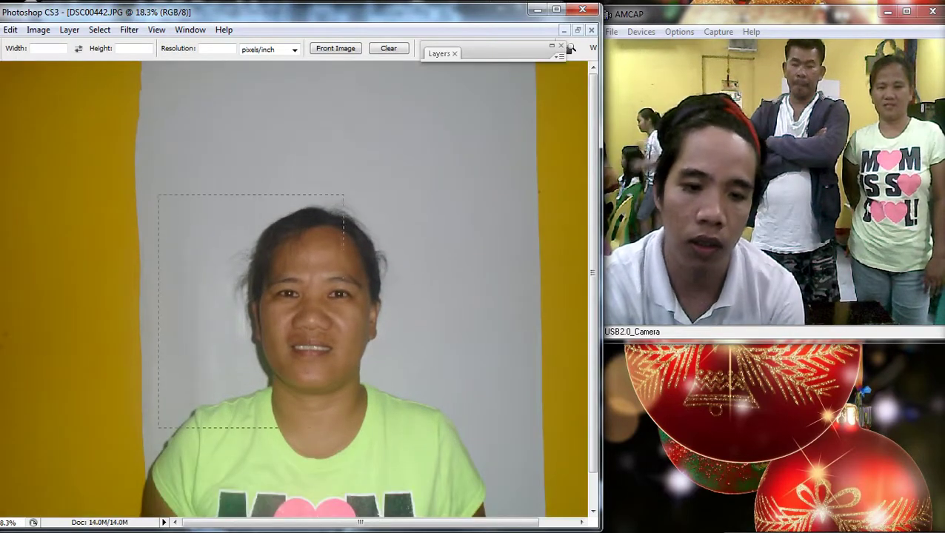
key("Return")
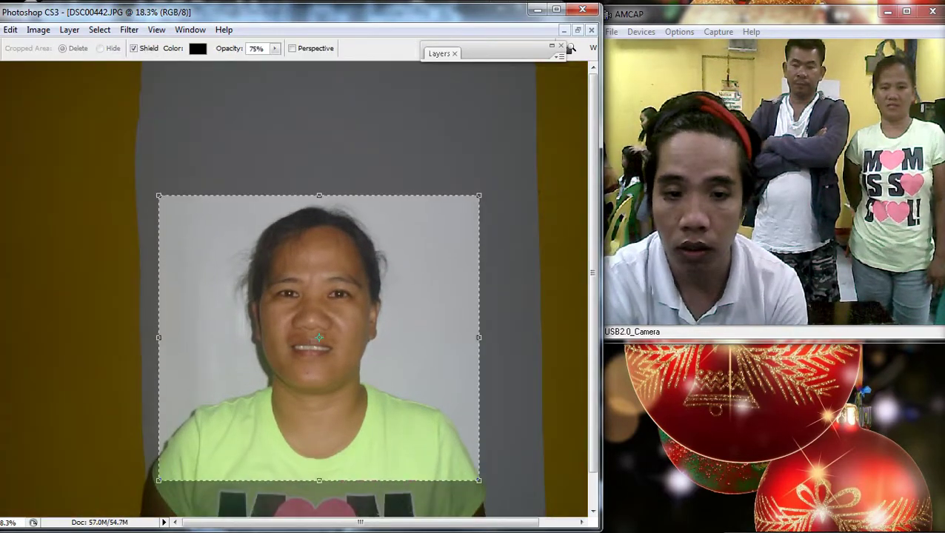
key("Return")
key("ctrl+0")
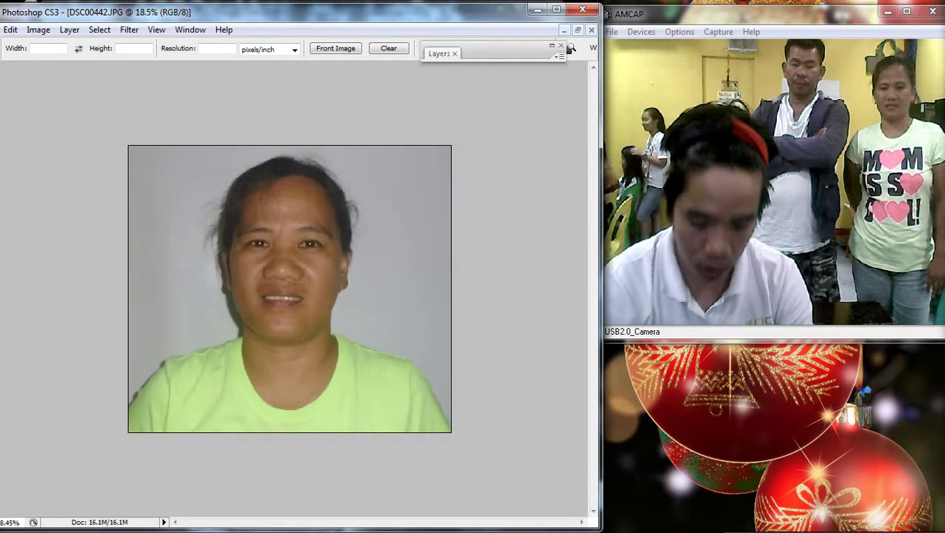
key("ctrl+m")
- Brighten with Curves and shift midtones toward blue with Color Balance Yellow-Blue +14
left_click_drag(556, 426, 555, 410)
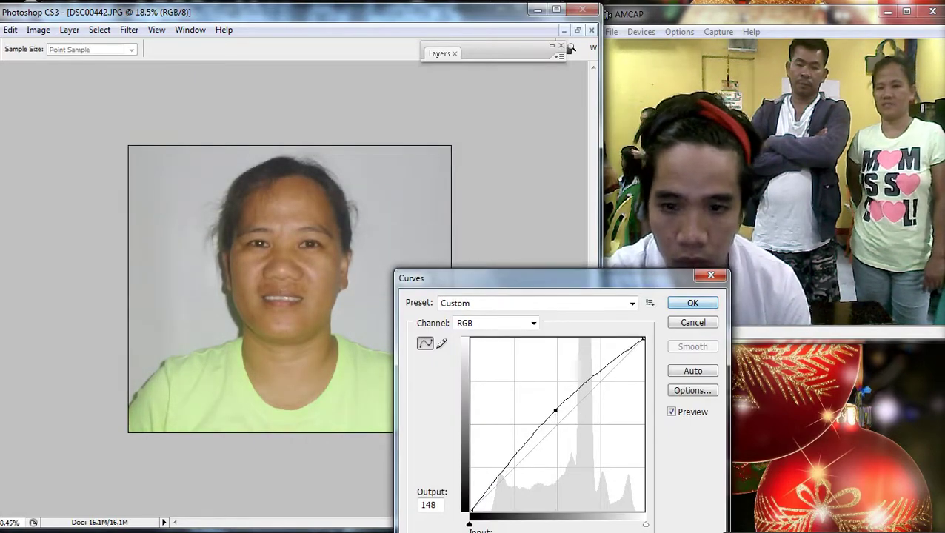
key("Return")
key("c")
key("ctrl+plus")
key("ctrl+b")
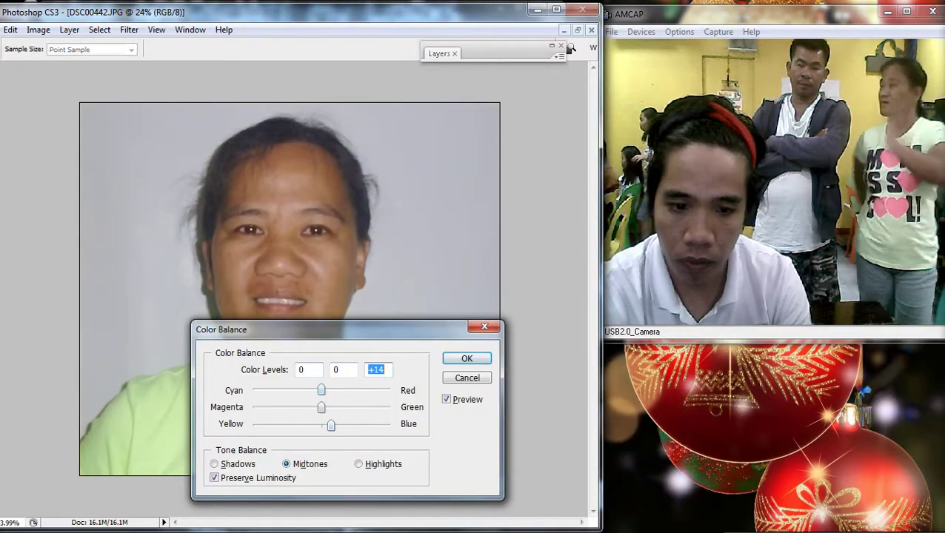
key("Tab")
key("Return")
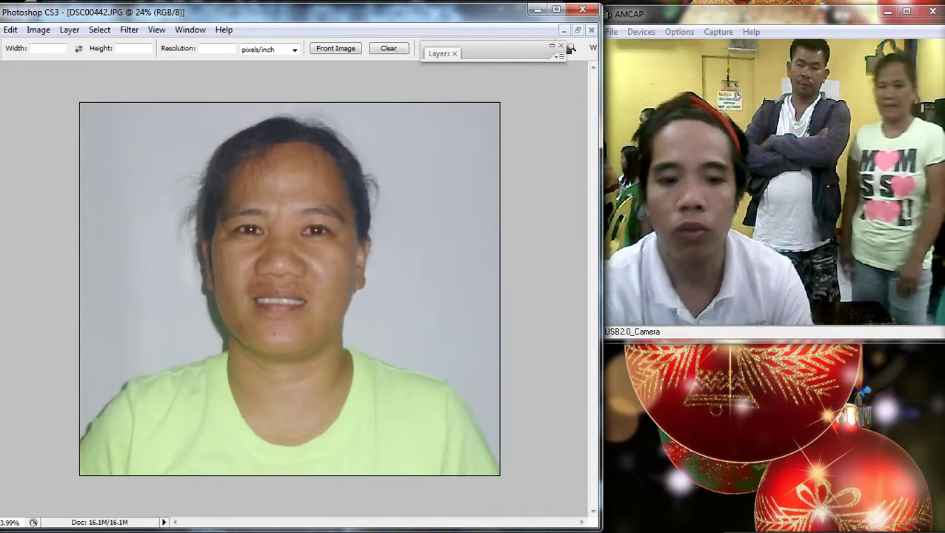
- Apply a second Curves adjustment lifting the midpoint to brighten the face further
key("ctrl+minus")
key("ctrl+plus")
key("ctrl+plus")
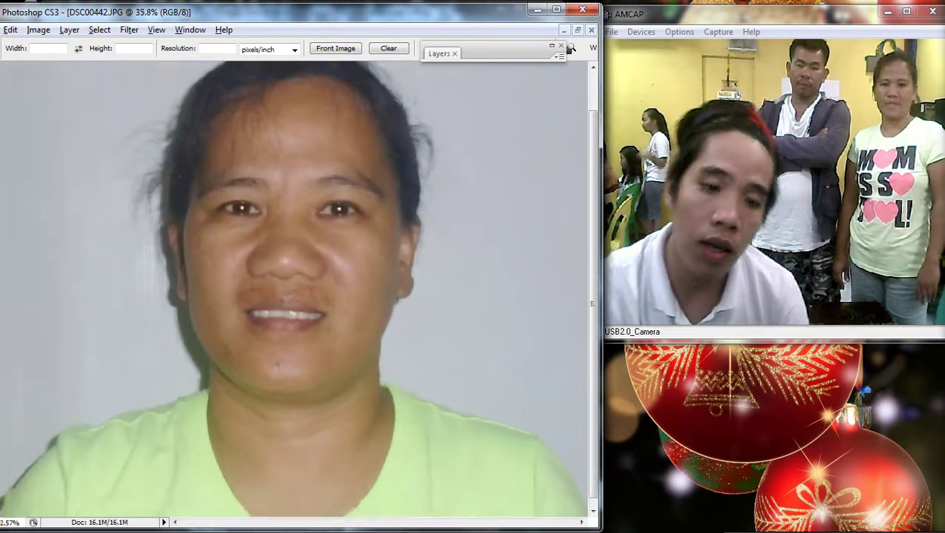
key("ctrl+minus")
key("ctrl+m")
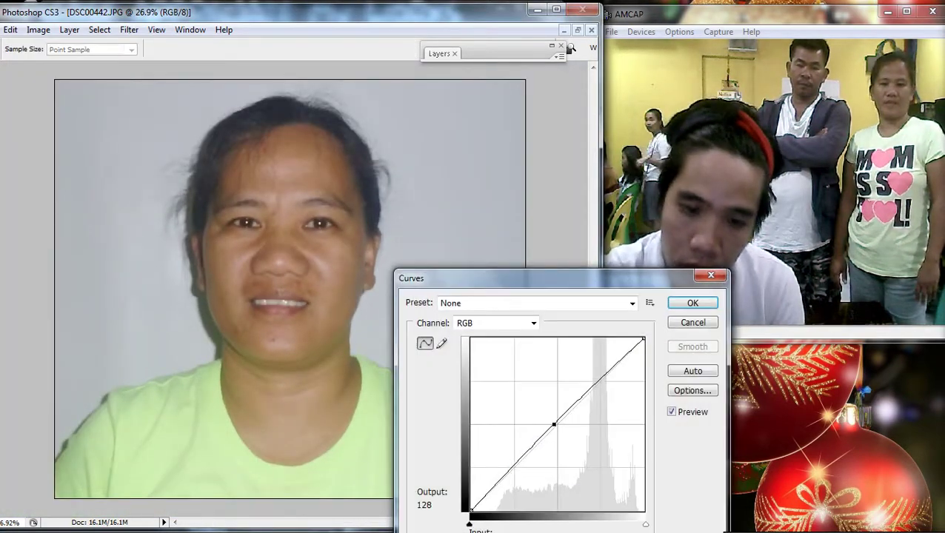
left_click_drag(554, 425, 553, 417)
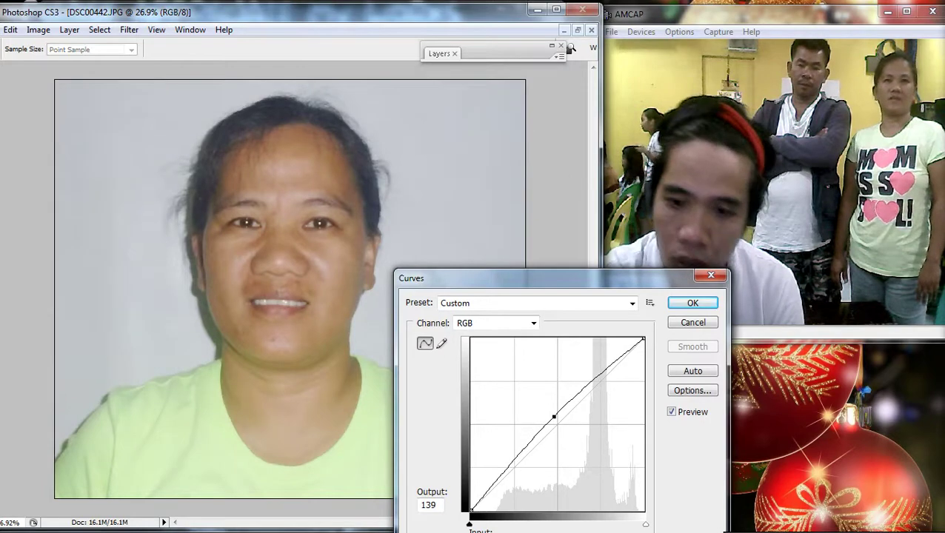
key("Return")
key("c")
key("ctrl+minus")
key("ctrl+minus")
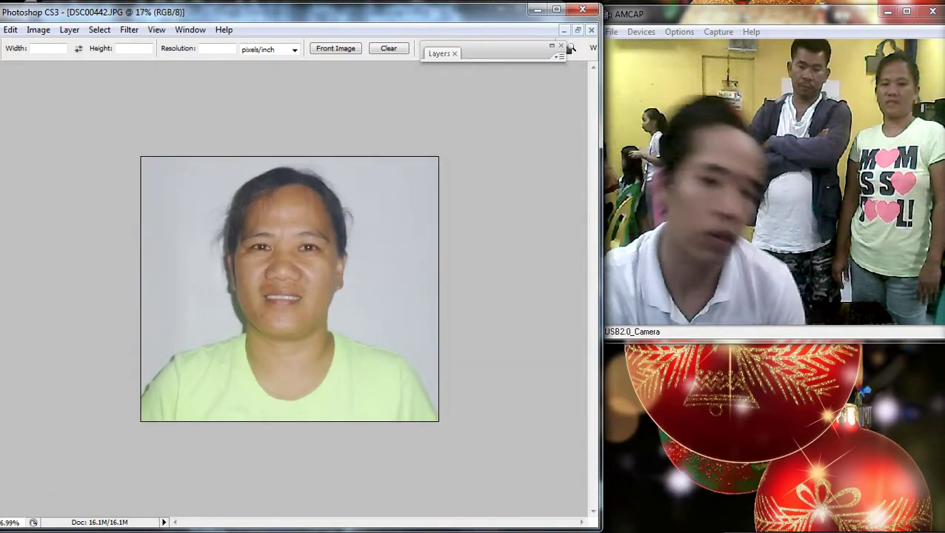
- Start Save As with the Desktop as location, then cancel without saving
left_click(10, 29)
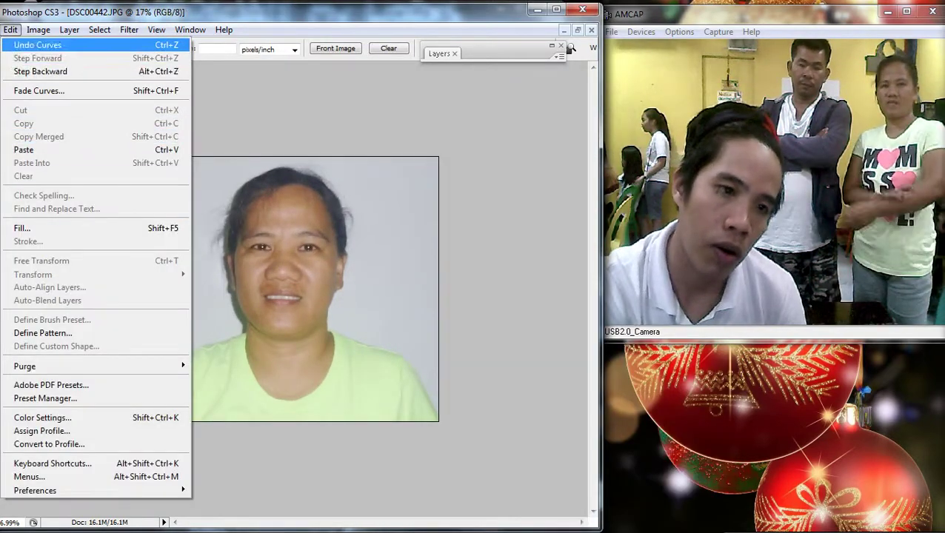
key("Escape")
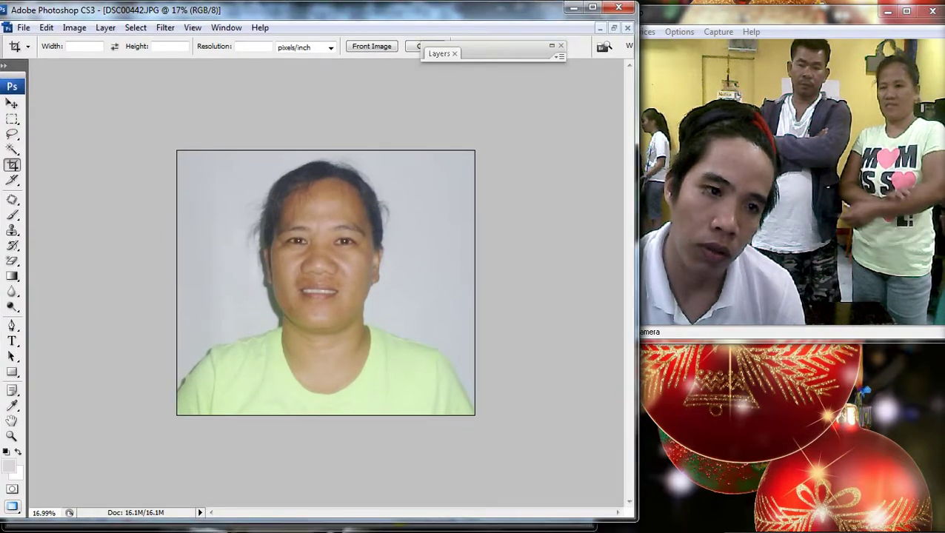
left_click(24, 27)
left_click(43, 200)
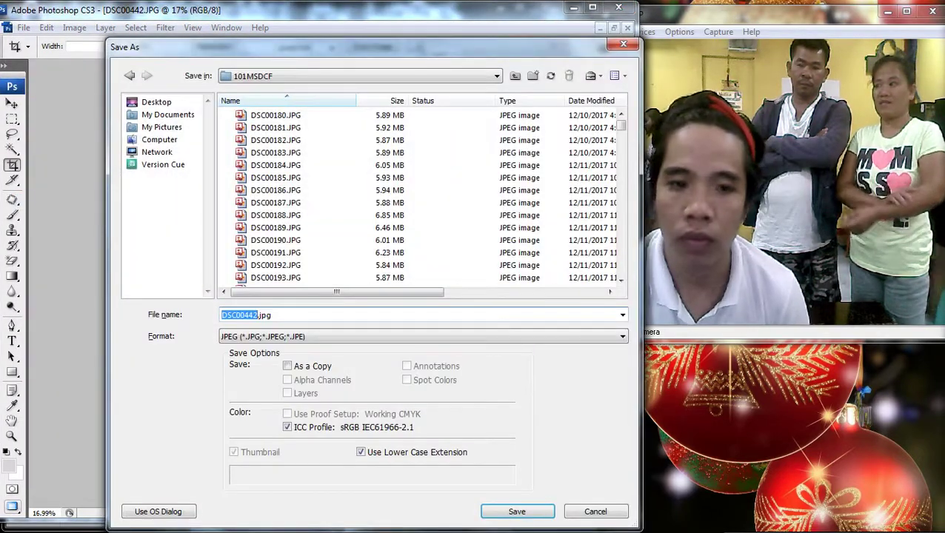
left_click(156, 102)
type("p")
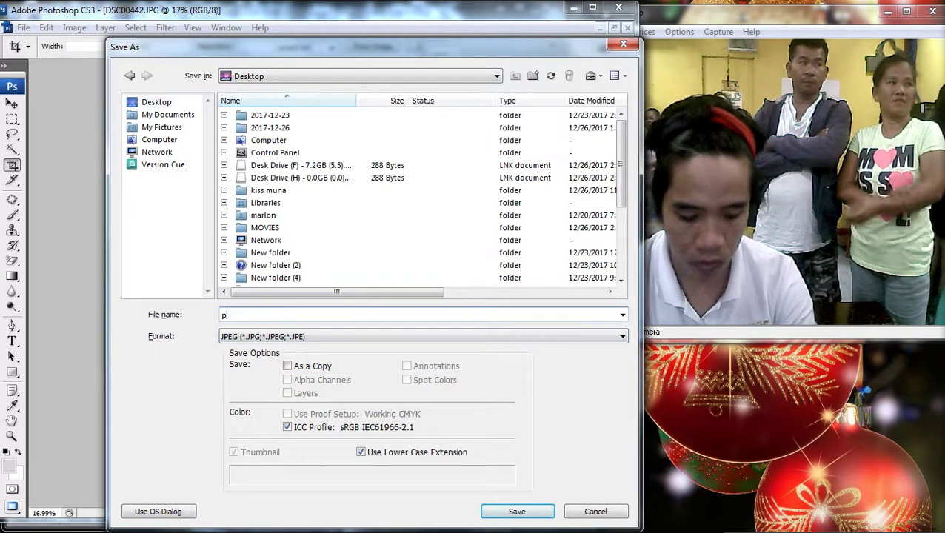
key("ctrl+z")
key("Escape")
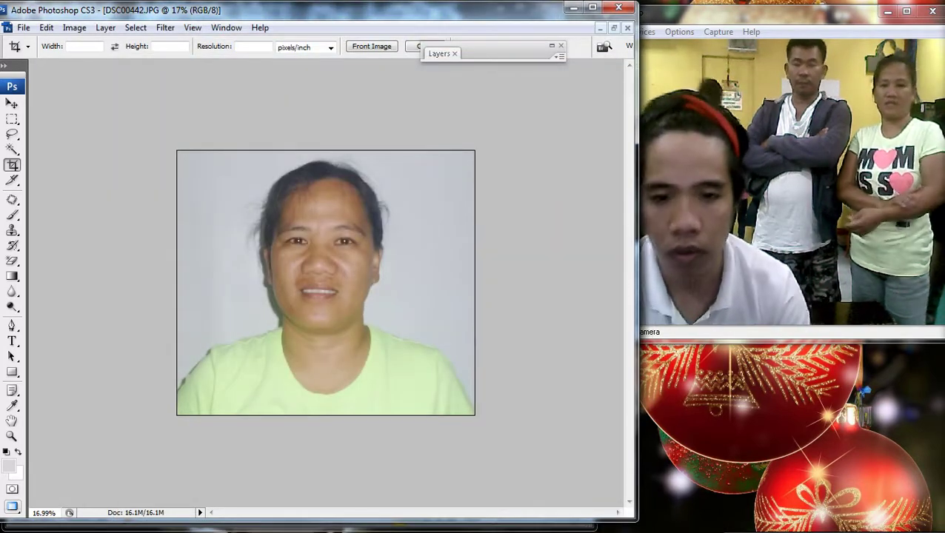
key("super+e")
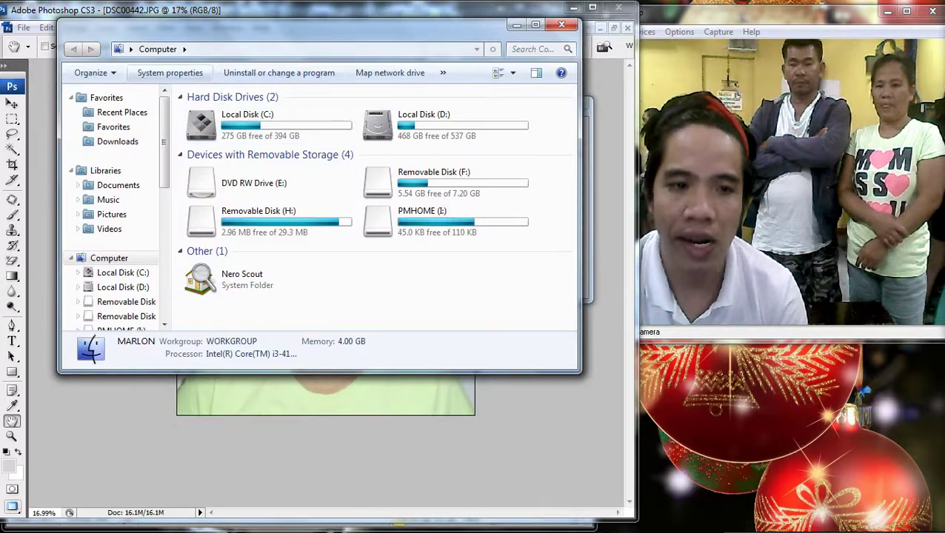
- Go to the Desktop folder and scroll through its files
left_click(148, 65)
scroll(417, 281, "down", 5)
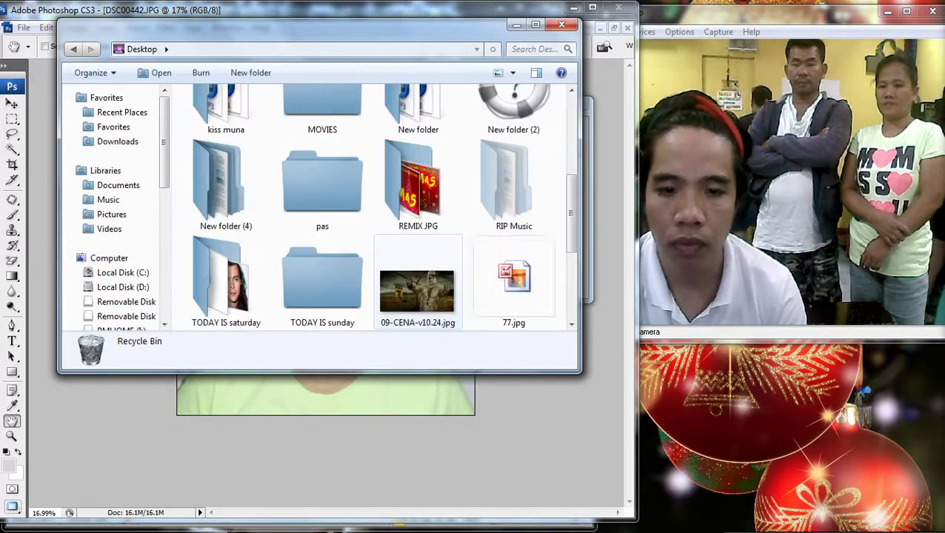
scroll(417, 281, "down", 3)
scroll(417, 281, "up", 2)
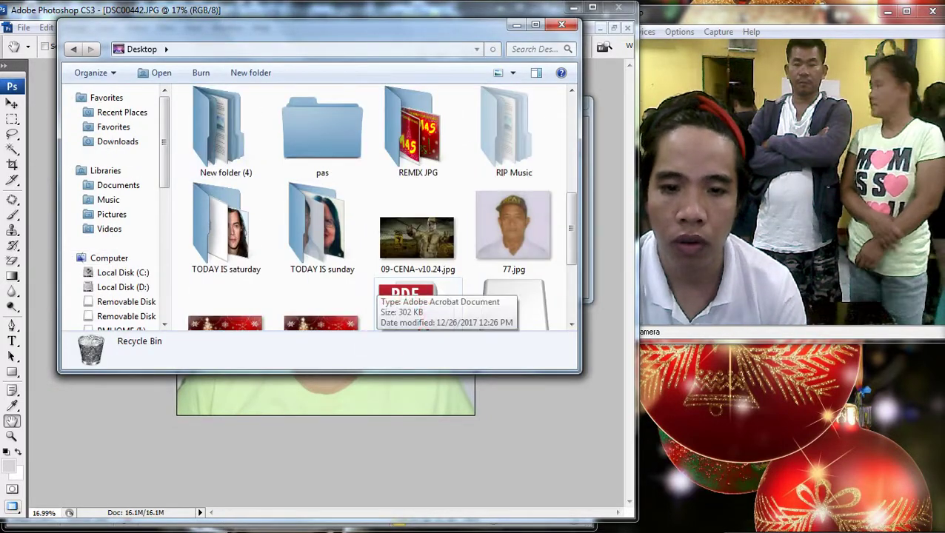
scroll(417, 282, "down", 2)
scroll(417, 282, "up", 3)
scroll(417, 282, "down", 3)
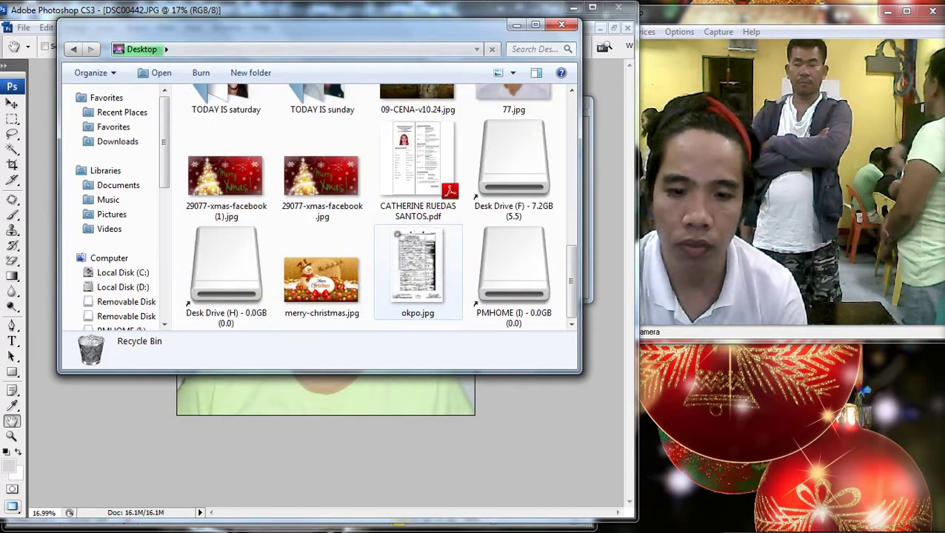
scroll(417, 281, "up", 3)
scroll(417, 282, "up", 5)
scroll(417, 282, "down", 6)
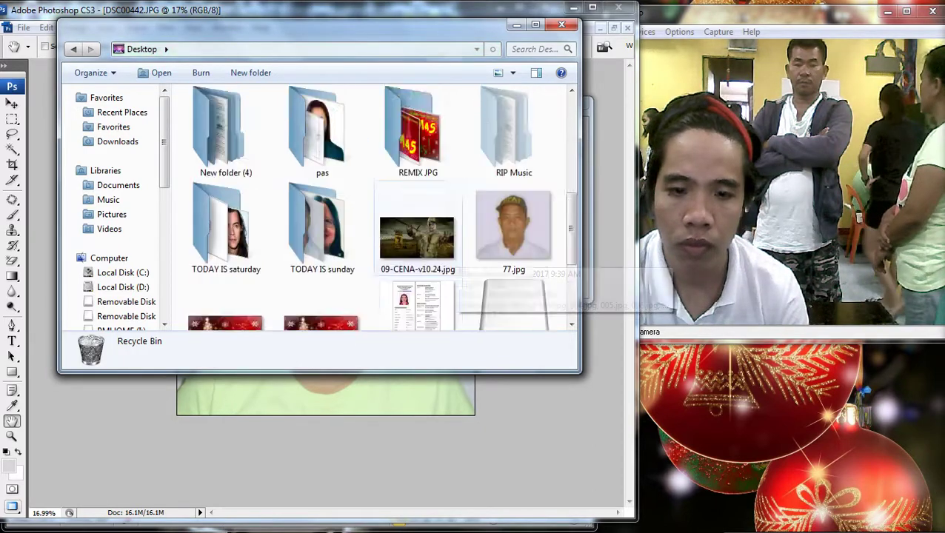
scroll(417, 282, "up", 6)
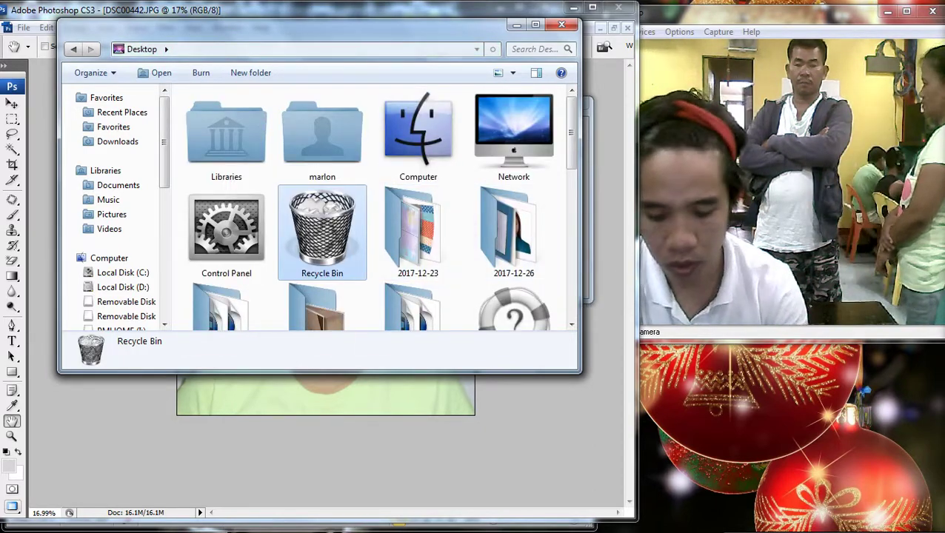
scroll(421, 185, "down", 1)
scroll(420, 186, "down", 3)
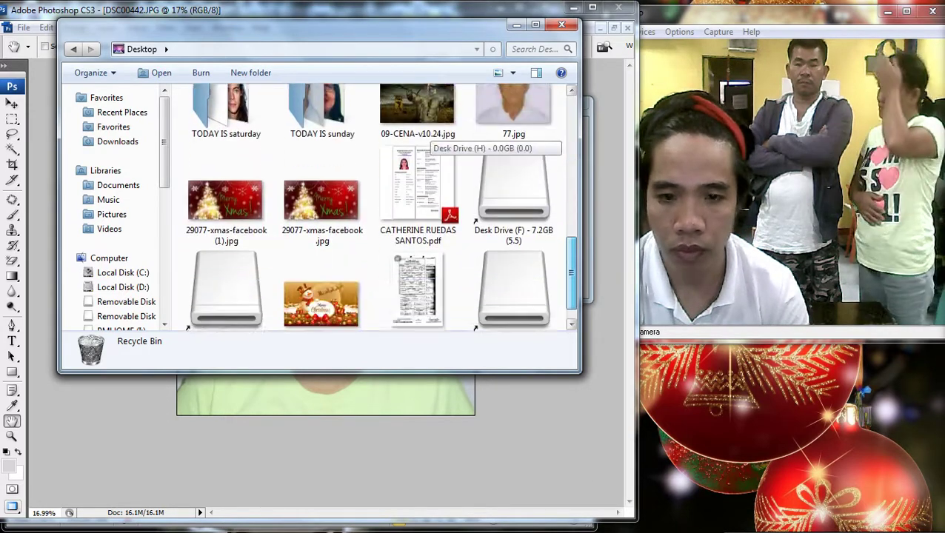
scroll(422, 141, "down", 2)
scroll(422, 141, "up", 5)
scroll(422, 141, "up", 1)
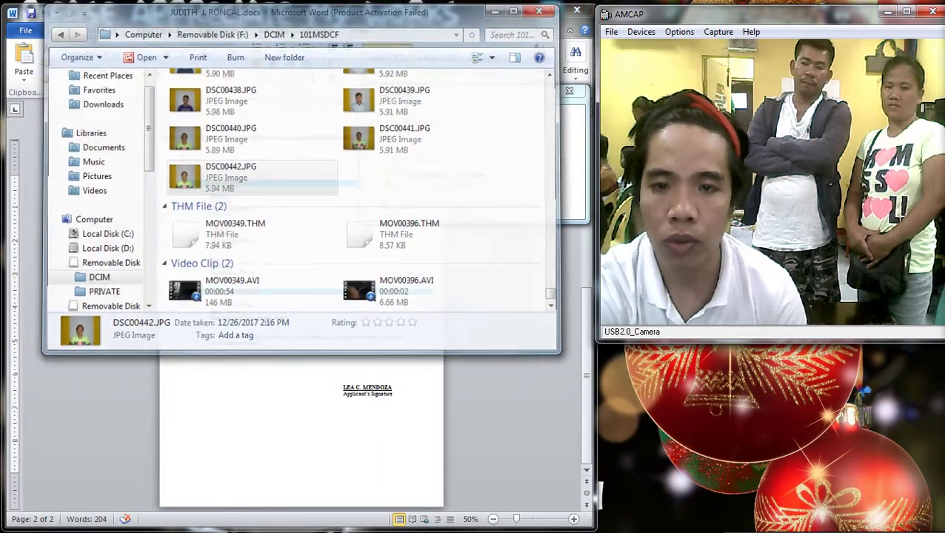
- Return to the résumé and paste the portrait below the contact line
left_click(545, 7)
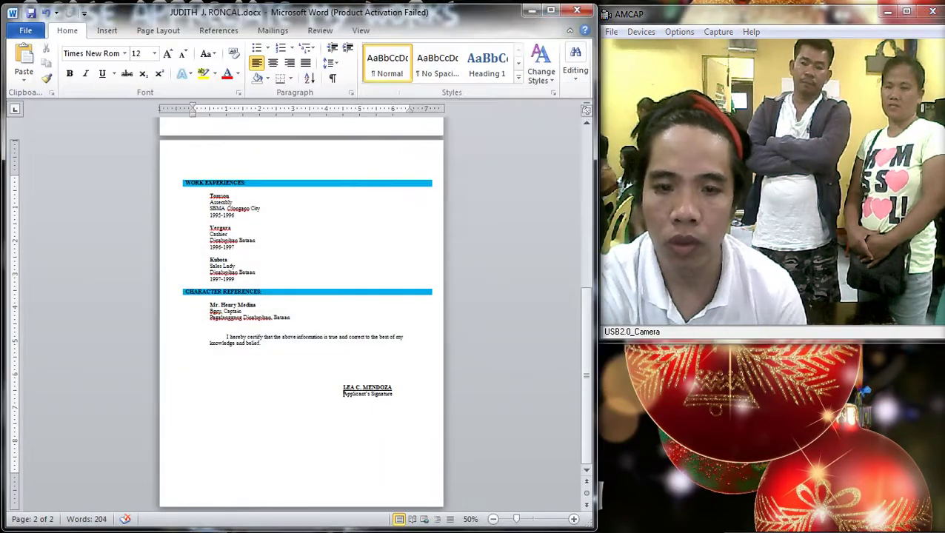
scroll(302, 311, "up", 2)
scroll(301, 311, "up", 5)
scroll(301, 311, "up", 5)
left_click(177, 186)
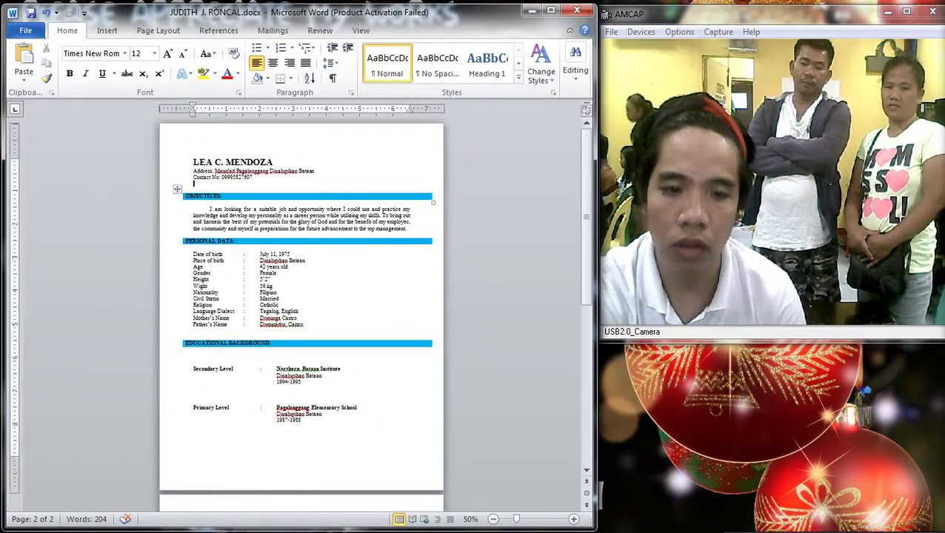
scroll(178, 186, "up", 5)
key("ctrl+v")
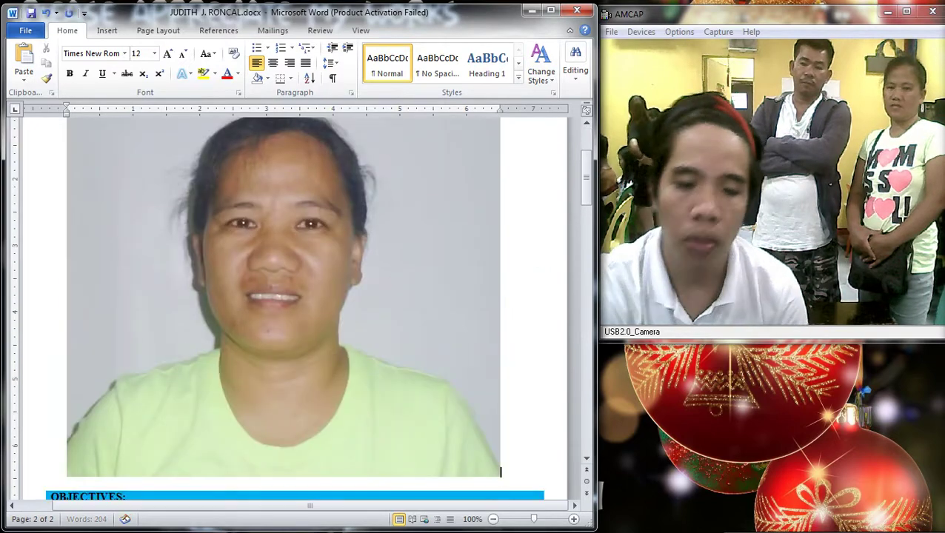
- Set the photo to In Front of Text and shrink it to about 1.89" x 2.13" at top right
left_click(276, 71)
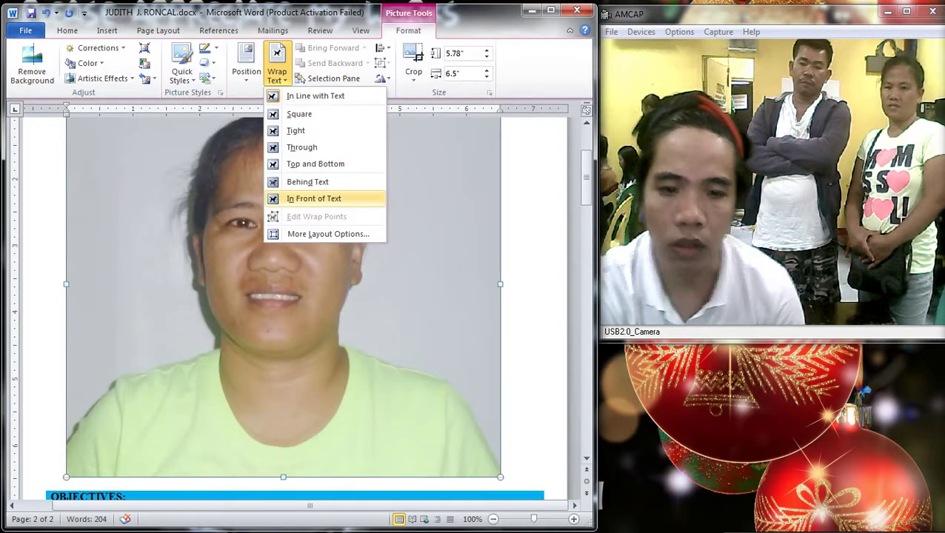
left_click(314, 198)
scroll(314, 199, "down", 4, "ctrl")
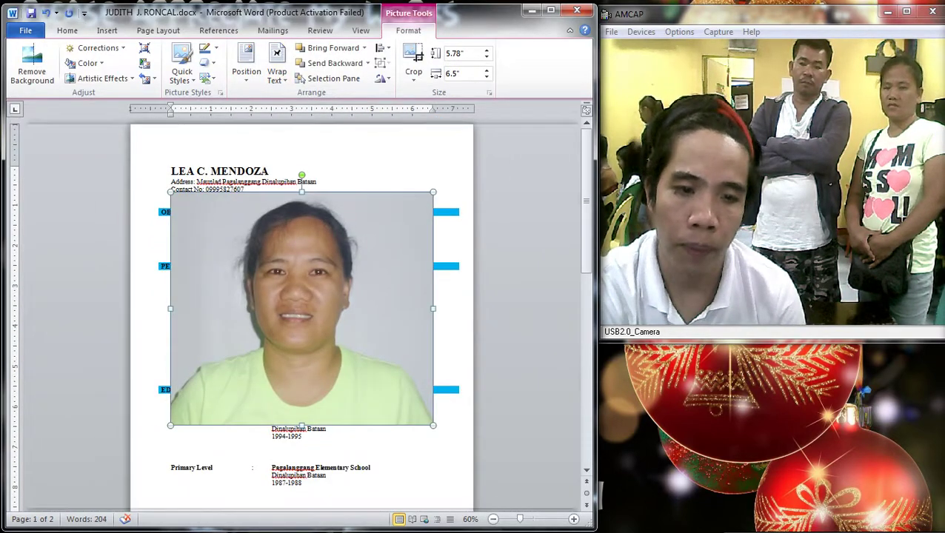
left_click_drag(170, 192, 328, 332)
left_click_drag(380, 379, 404, 169)
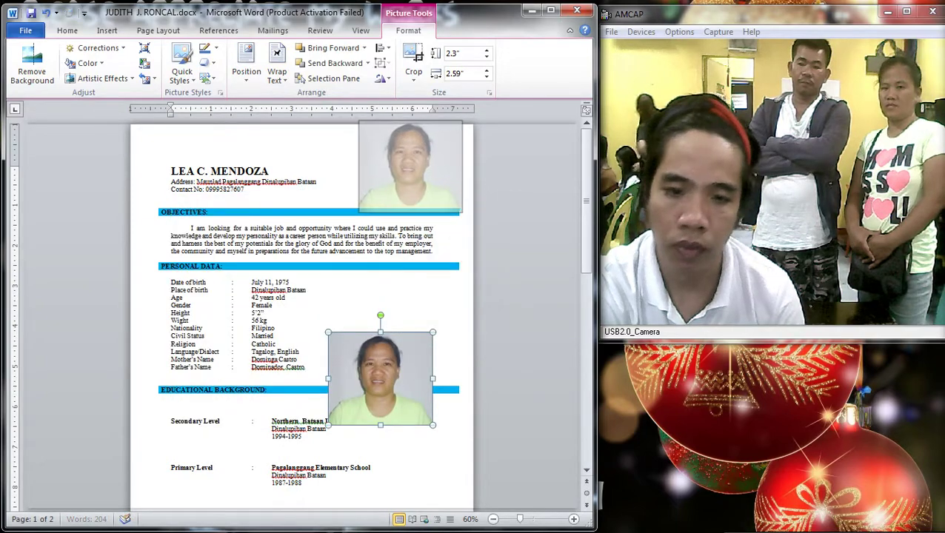
scroll(403, 168, "up", 3, "ctrl")
left_click_drag(462, 177, 462, 285)
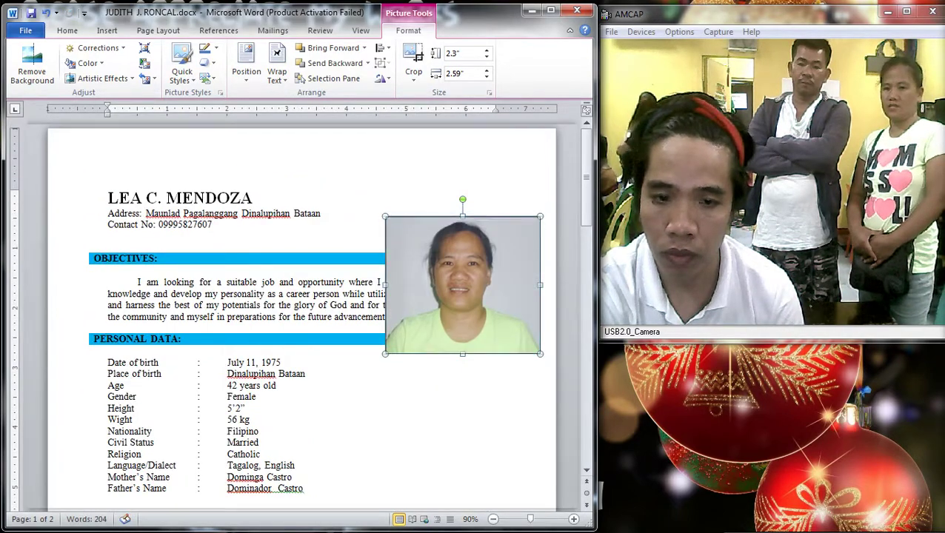
left_click_drag(385, 217, 412, 241)
left_click_drag(474, 297, 471, 193)
- Fine-tune the photo to 1.82" x 2.05" and nudge it into the top-right corner
key("Down")
key("Down")
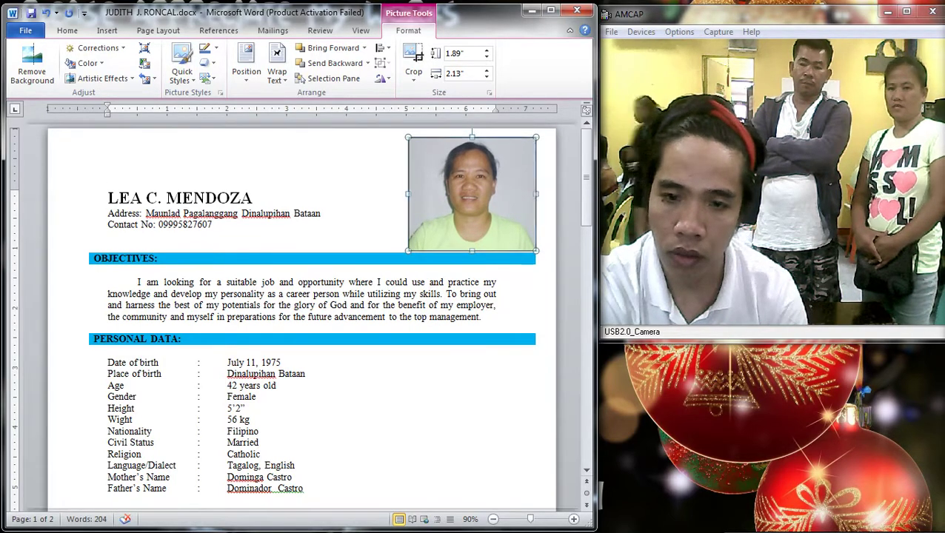
left_click_drag(536, 137, 531, 141)
key("Right")
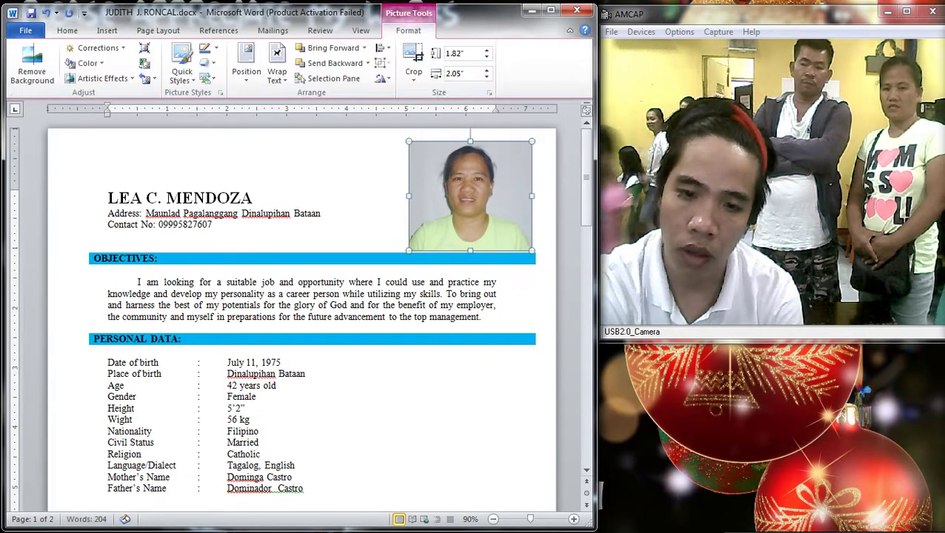
key("Right")
left_click(108, 351)
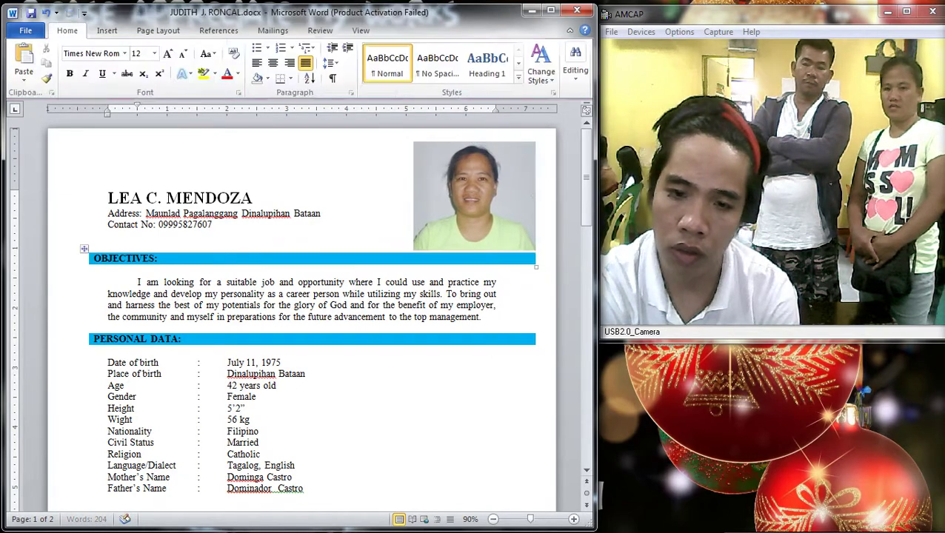
- Scroll the page and select the photo to check its placement beside the name
scroll(301, 319, "down", 4, "ctrl")
scroll(301, 318, "down", 2, "ctrl")
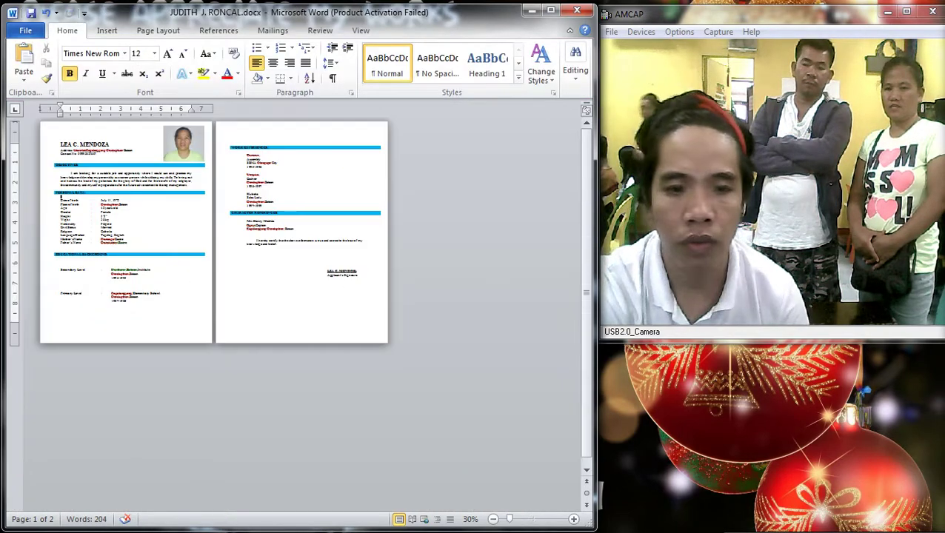
scroll(301, 319, "up", 1, "ctrl")
scroll(302, 318, "up", 5, "ctrl")
scroll(302, 318, "up", 3, "ctrl")
left_click(514, 222)
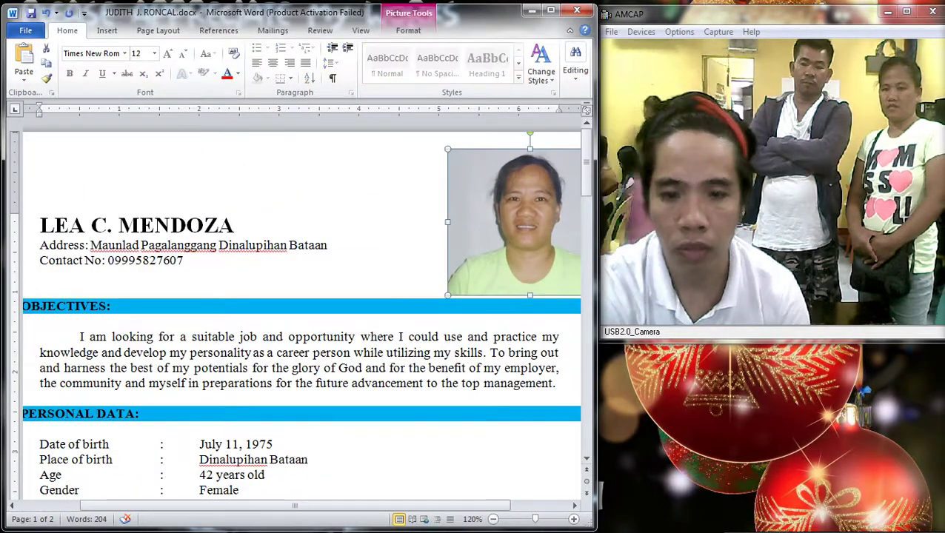
left_click(302, 356)
scroll(302, 355, "down", 4, "ctrl")
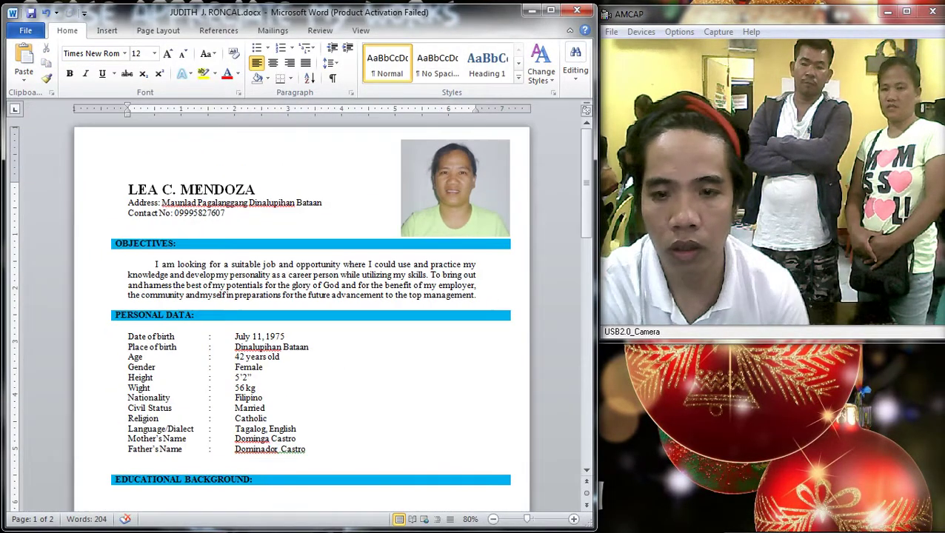
scroll(302, 355, "down", 2, "ctrl")
- Add two blank lines above the PERSONAL DATA heading
scroll(301, 356, "down", 2, "ctrl")
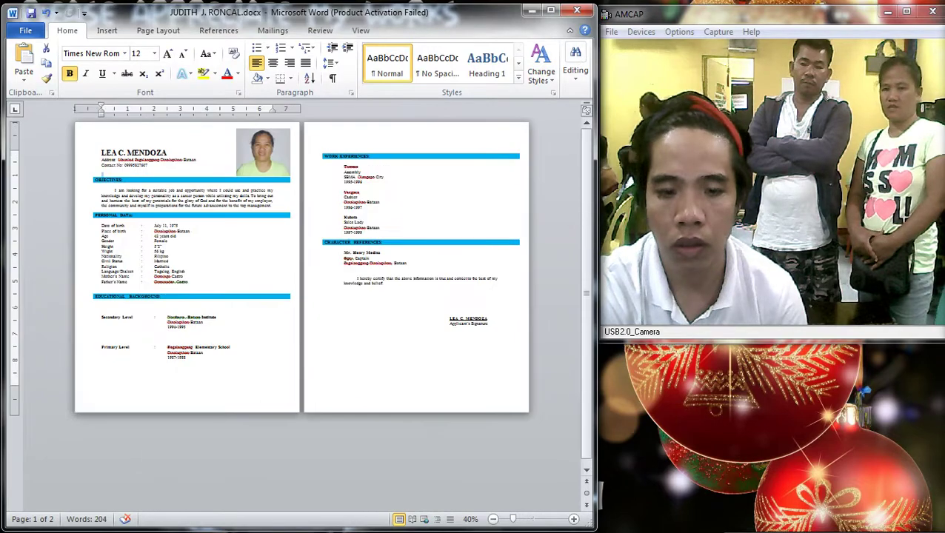
scroll(301, 306, "up", 1, "ctrl")
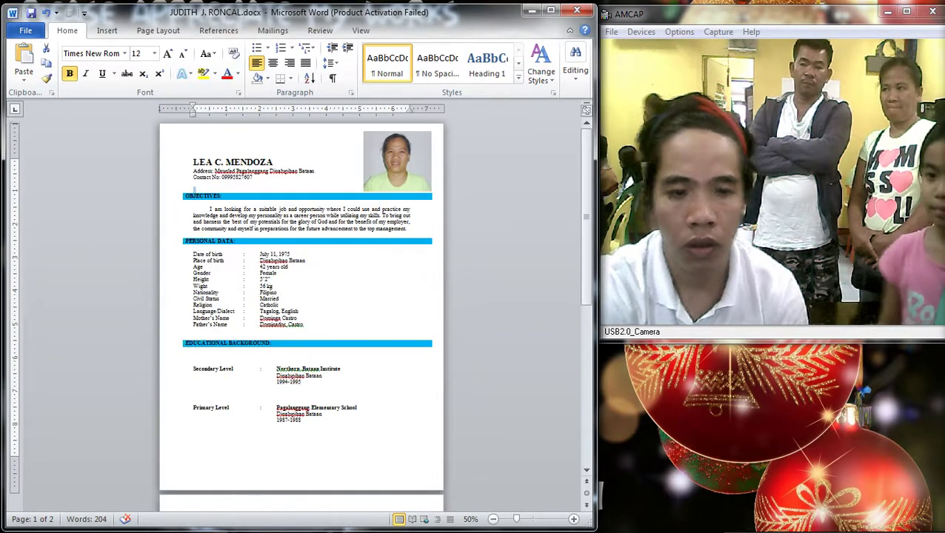
left_click(407, 228)
key("Return")
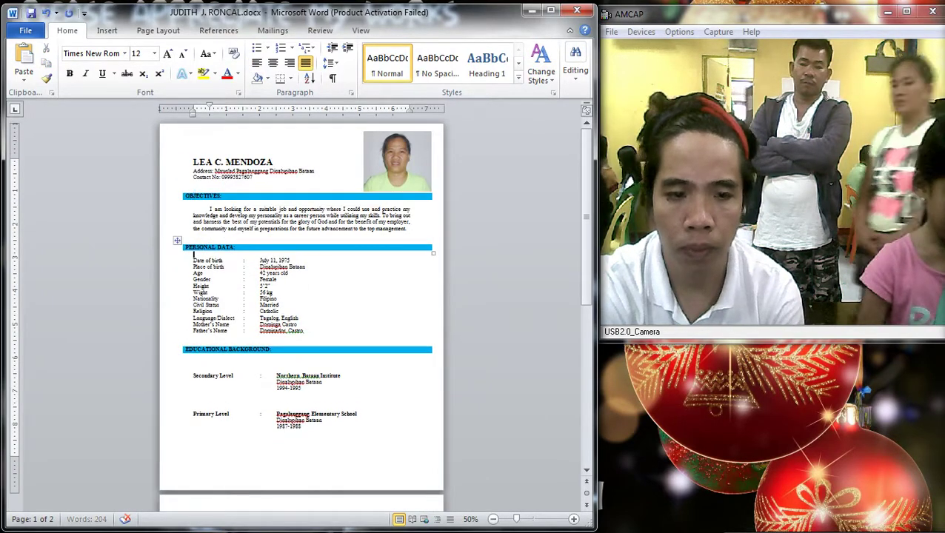
key("Return")
- Add blank lines above CHARACTER REFERENCES and the certification paragraph
scroll(302, 307, "down", 2)
scroll(302, 306, "down", 2)
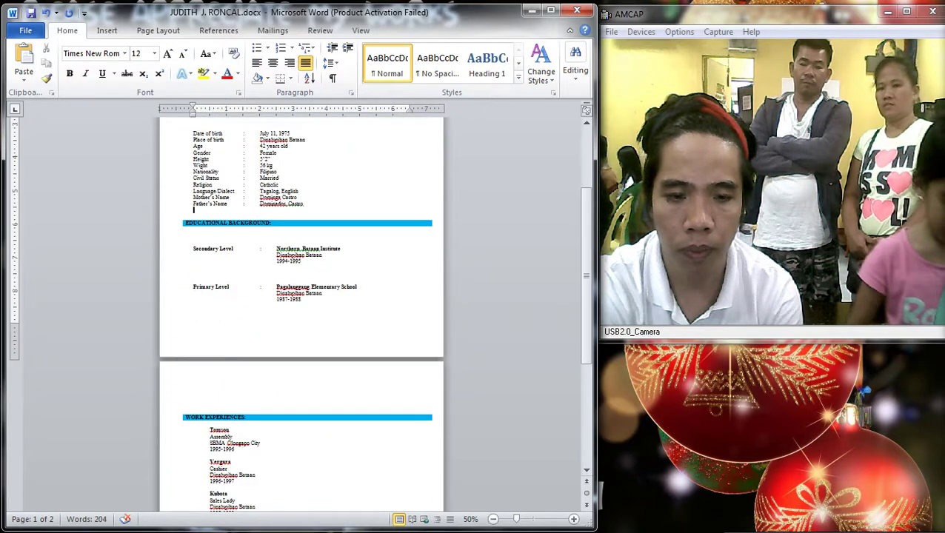
scroll(193, 281, "down", 1)
scroll(193, 283, "down", 2)
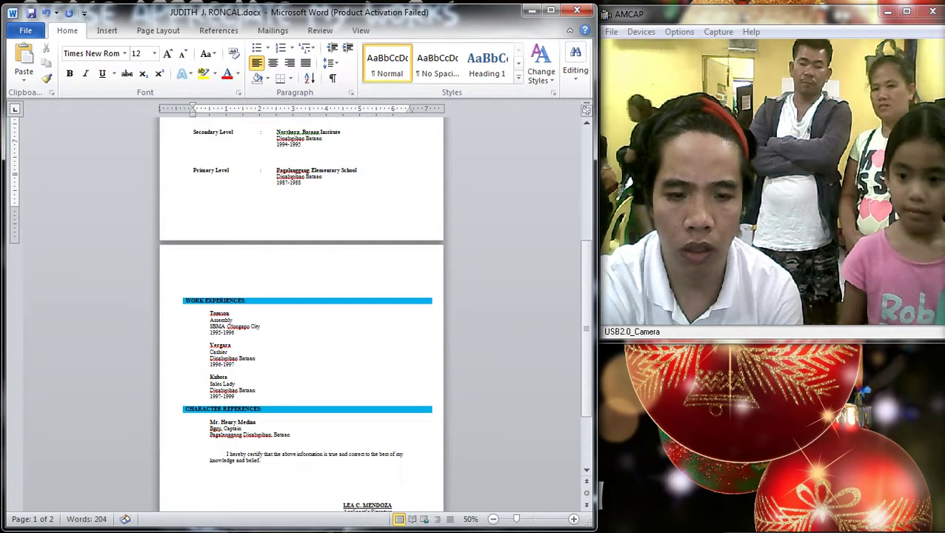
scroll(193, 288, "down", 1)
scroll(193, 288, "down", 2)
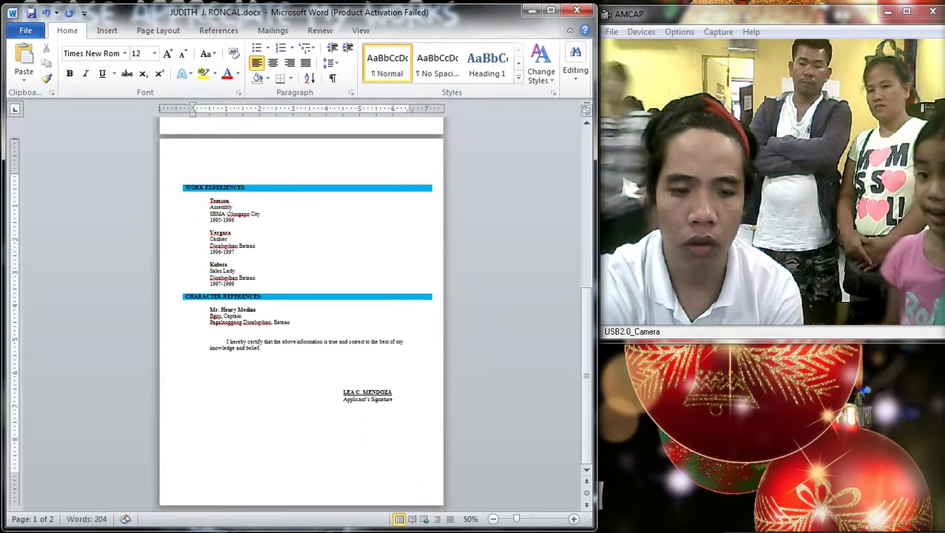
key("Return")
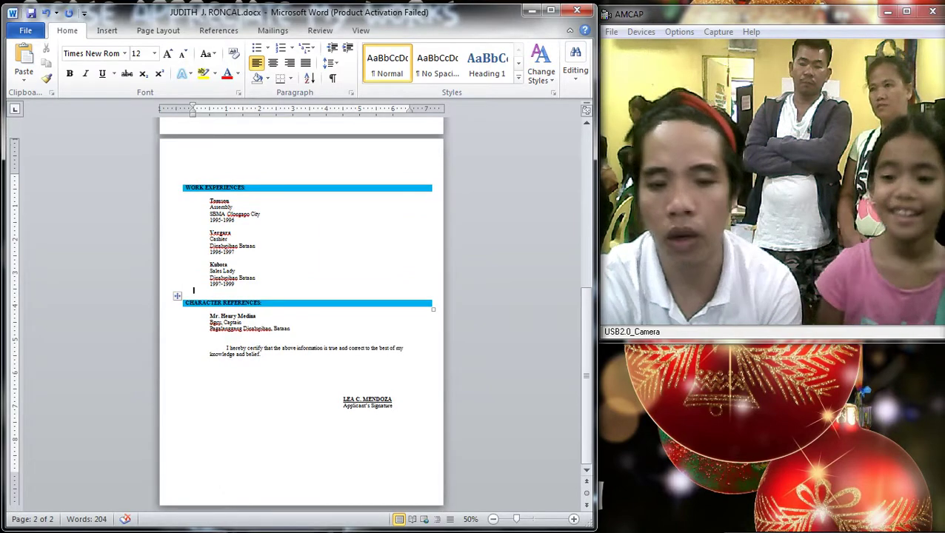
key("Return")
- Delete the blank line at the top of page 2, then briefly open and close Print
scroll(296, 311, "down", 4, "ctrl")
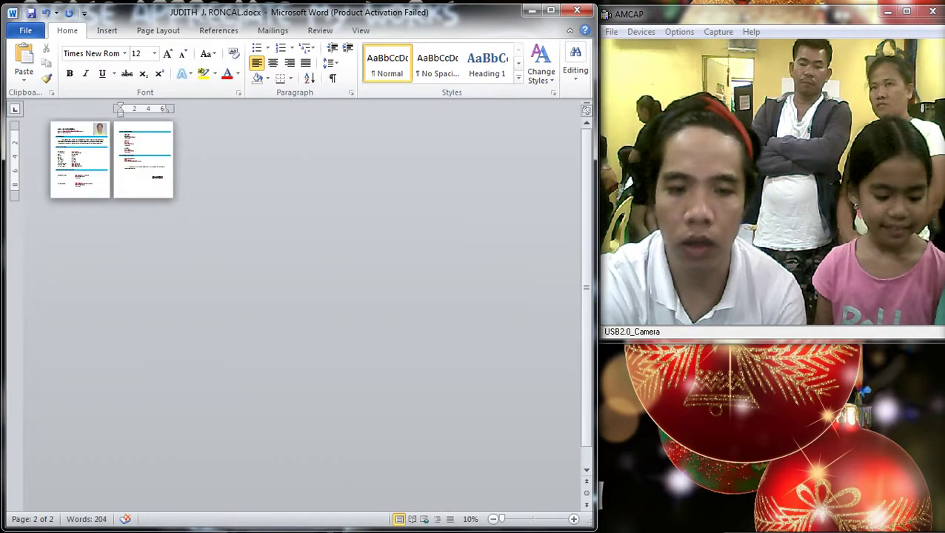
scroll(296, 311, "up", 2, "ctrl")
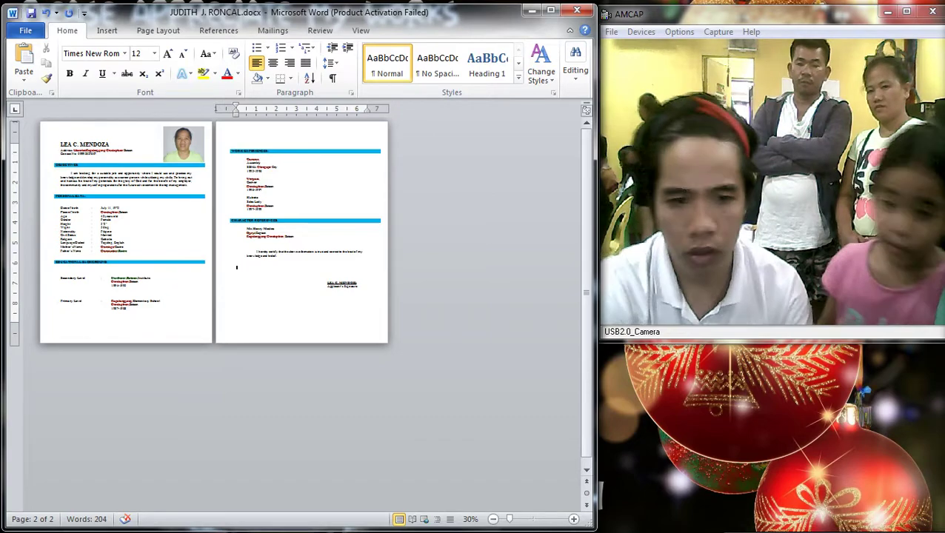
key("BackSpace")
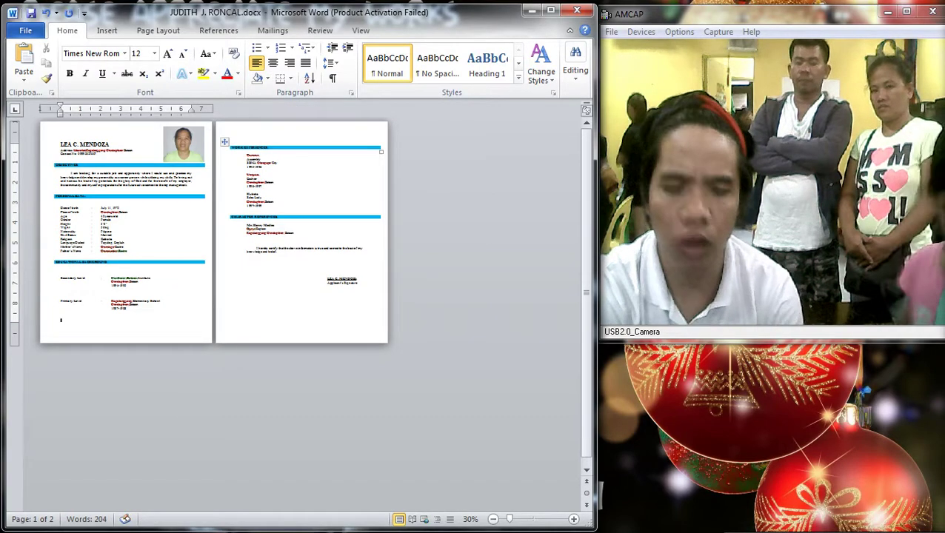
key("ctrl+p")
key("Escape")
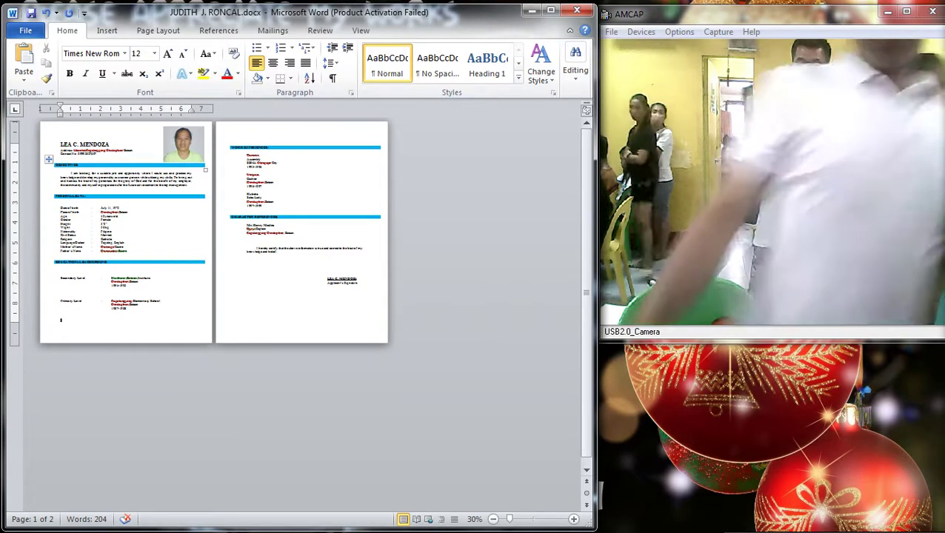
- Print the résumé to the EPSON T60 Series, with Epson Matte confirmed as the paper type
key("ctrl+p")
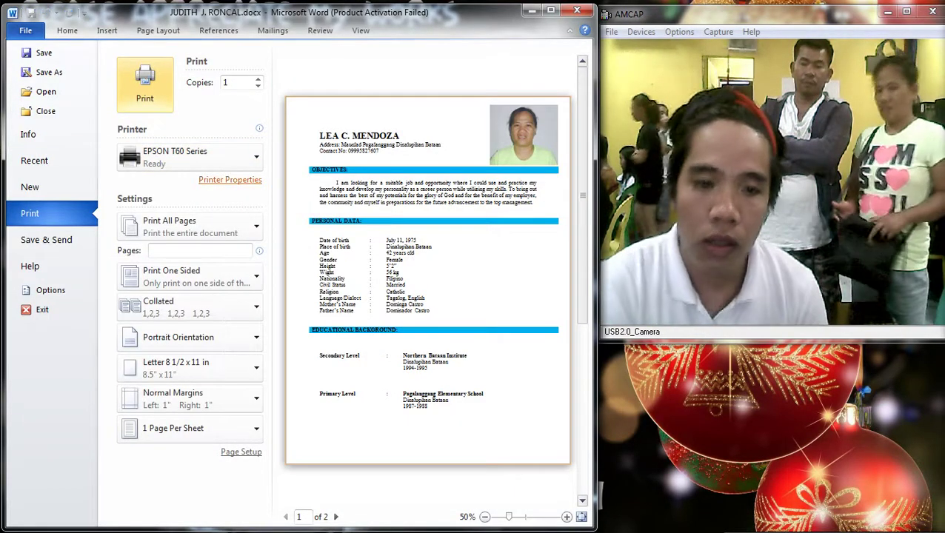
left_click(229, 179)
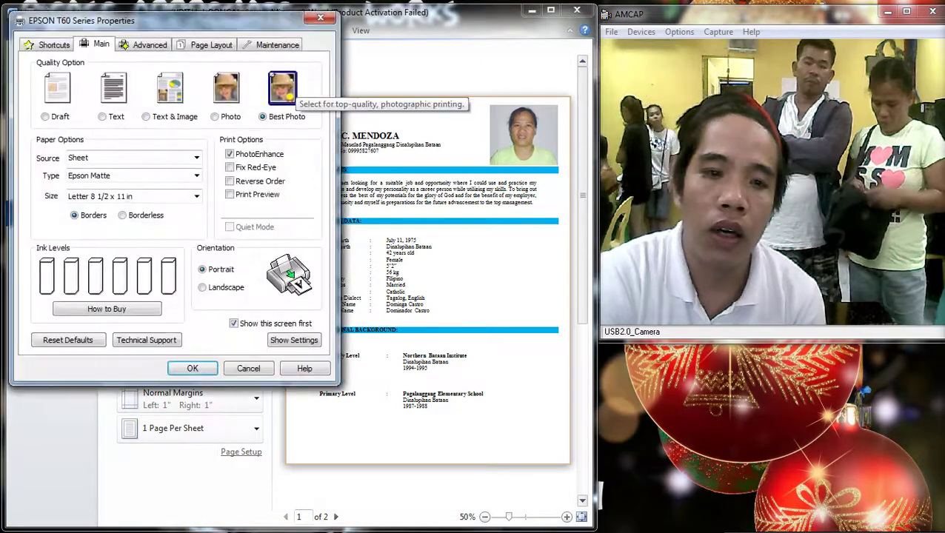
left_click(196, 175)
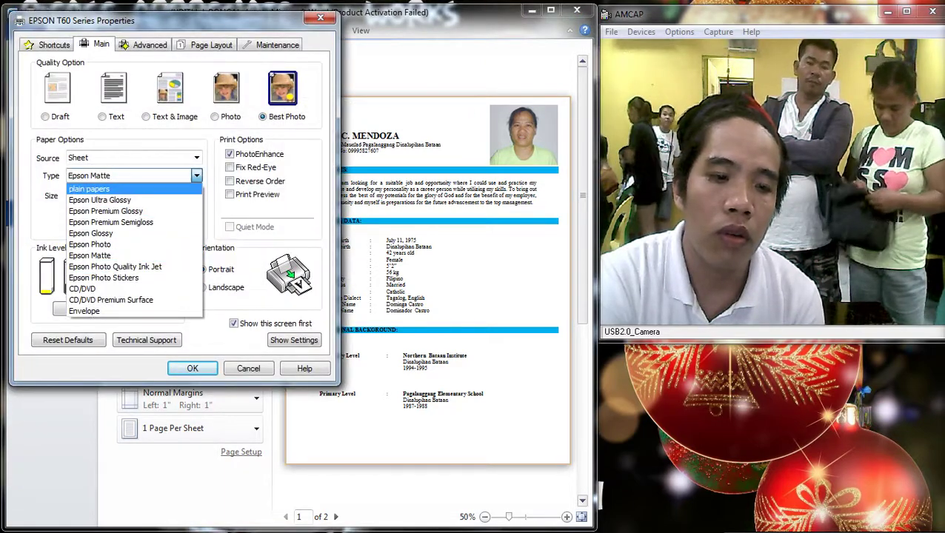
left_click(196, 175)
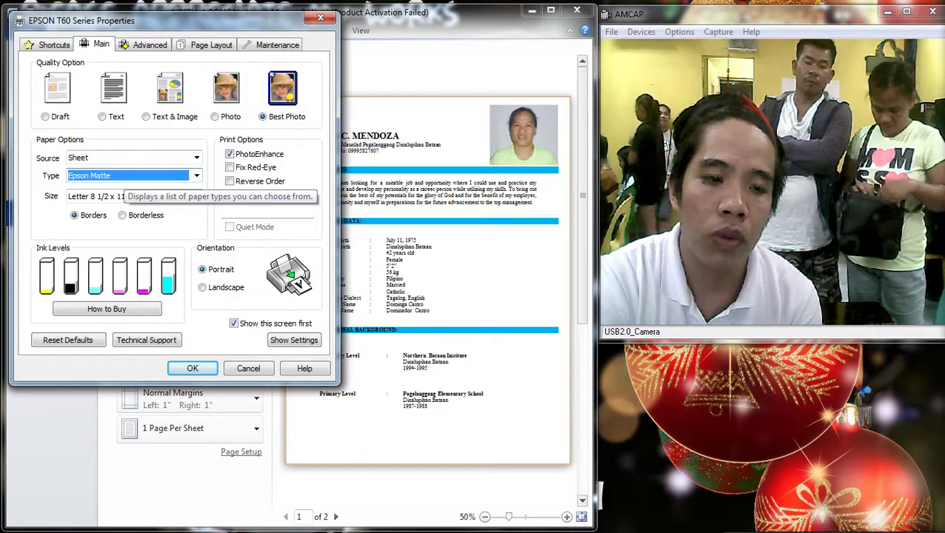
left_click(197, 175)
left_click(126, 254)
left_click(192, 368)
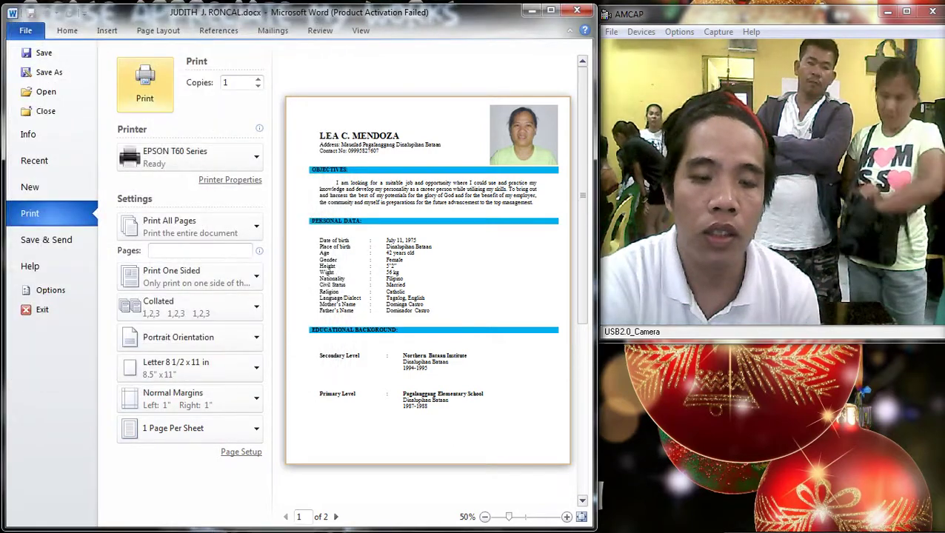
left_click(144, 84)
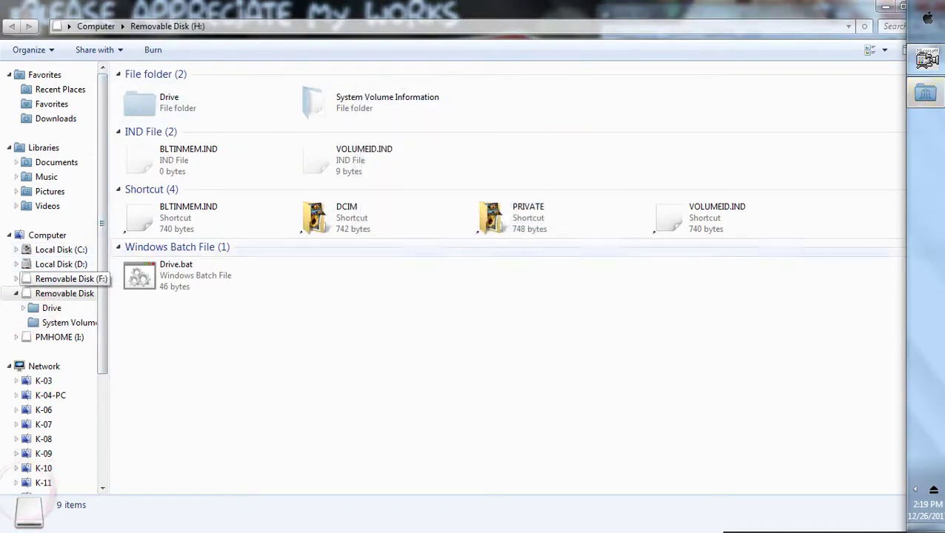
- Open the DCIM > 101MSDCF folder on Removable Disk (F:)
key("super+Down")
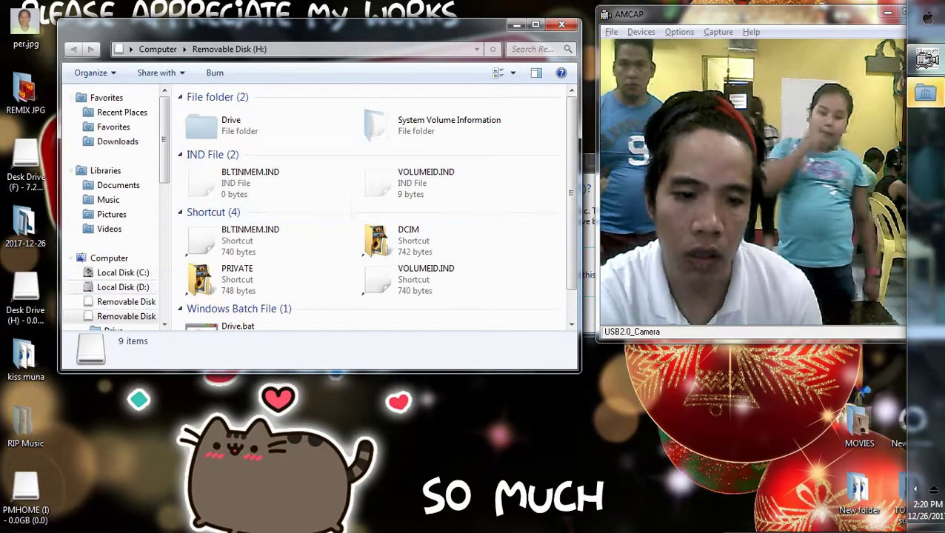
left_click(126, 301)
double_click(213, 142)
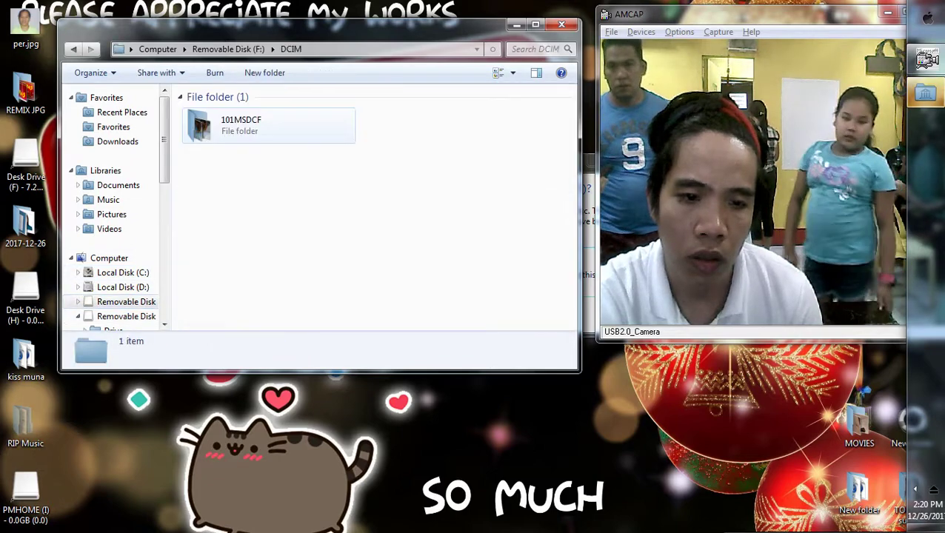
double_click(211, 122)
- Enlarge the Explorer window and scroll through the 129 JPEG photos
left_click_drag(296, 24, 226, 7)
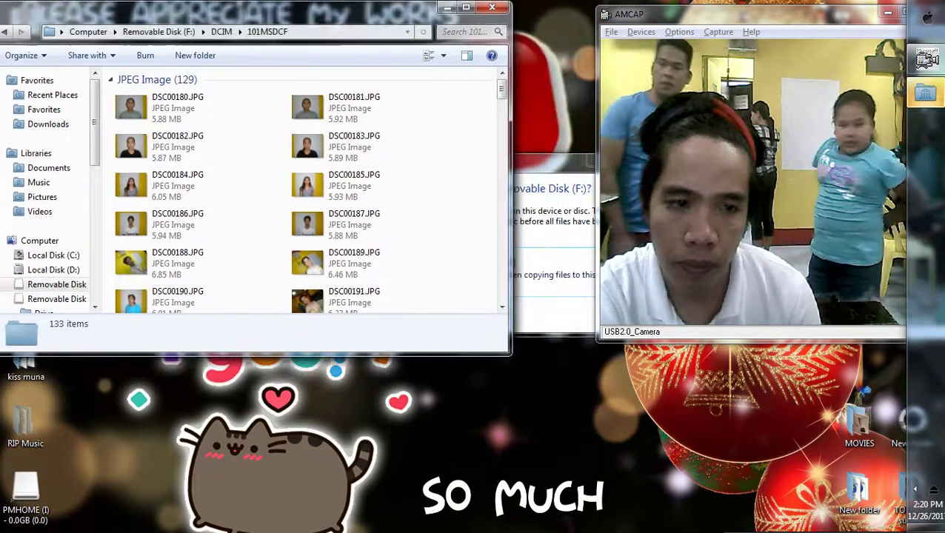
scroll(296, 192, "down", 5)
scroll(296, 193, "down", 4)
left_click_drag(510, 354, 590, 531)
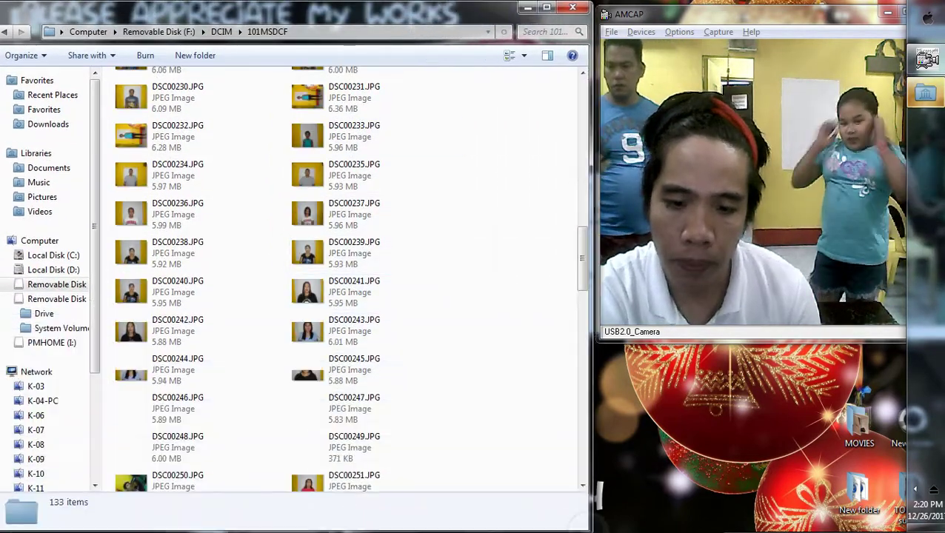
scroll(341, 281, "down", 5)
scroll(340, 281, "down", 5)
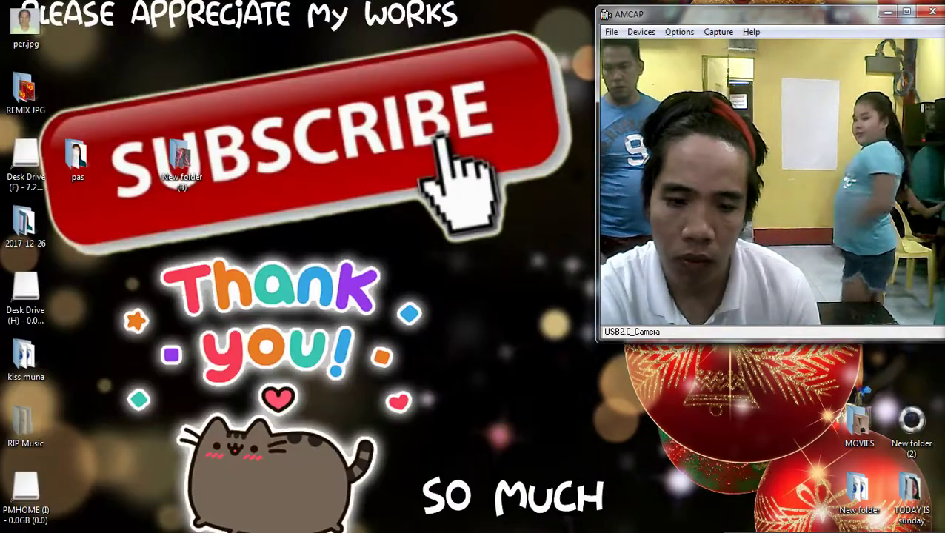
- Dismiss the scan prompt and reopen Removable Disk (F:) at its DCIM folder
left_click(418, 310)
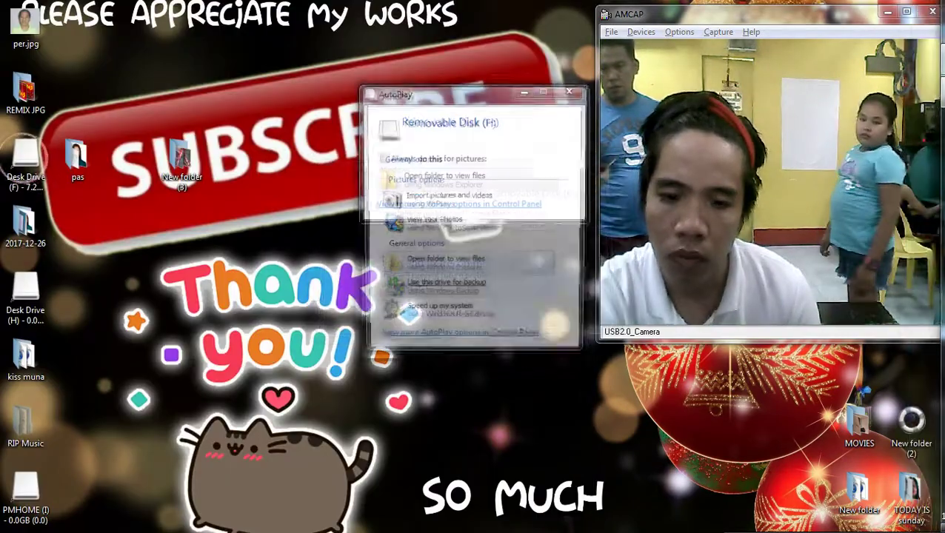
left_click(444, 267)
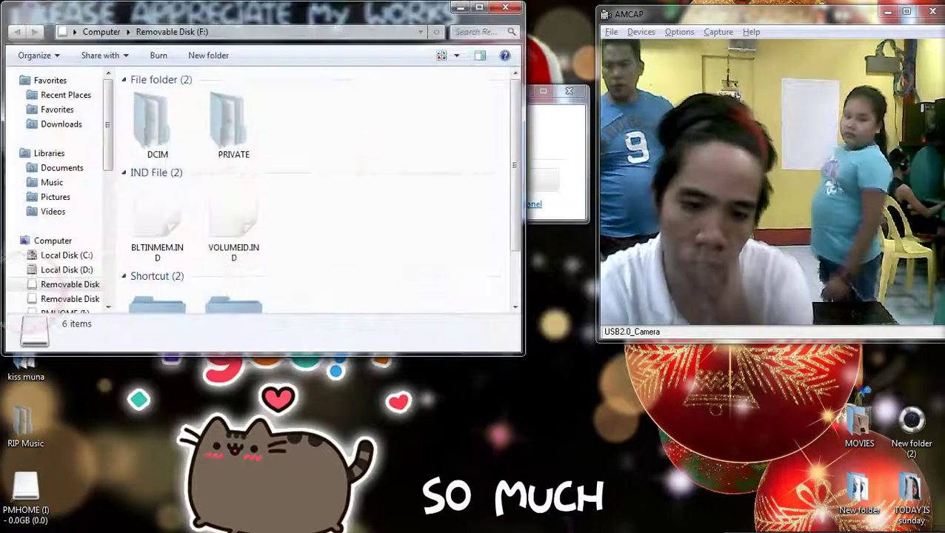
double_click(157, 122)
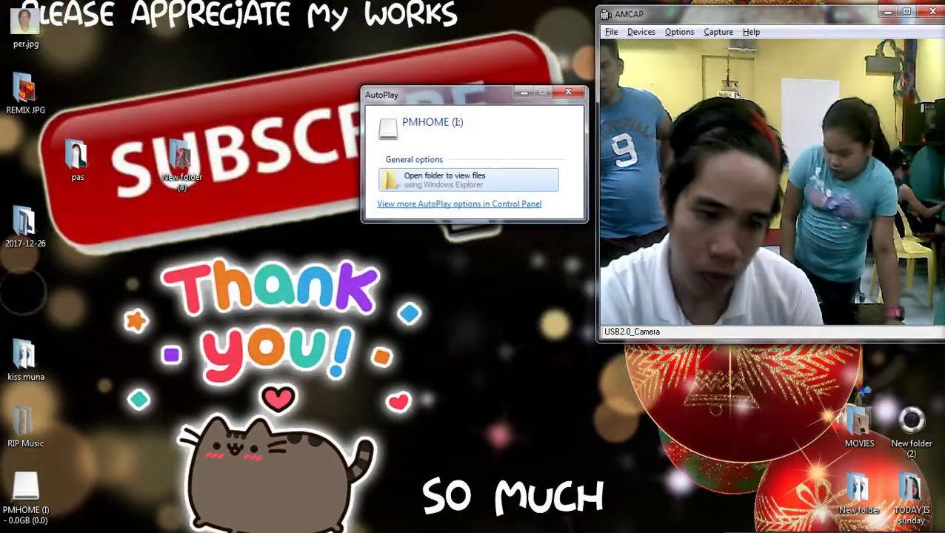
- Open Computer from the Start menu and refresh its drive list twice
left_click(927, 16)
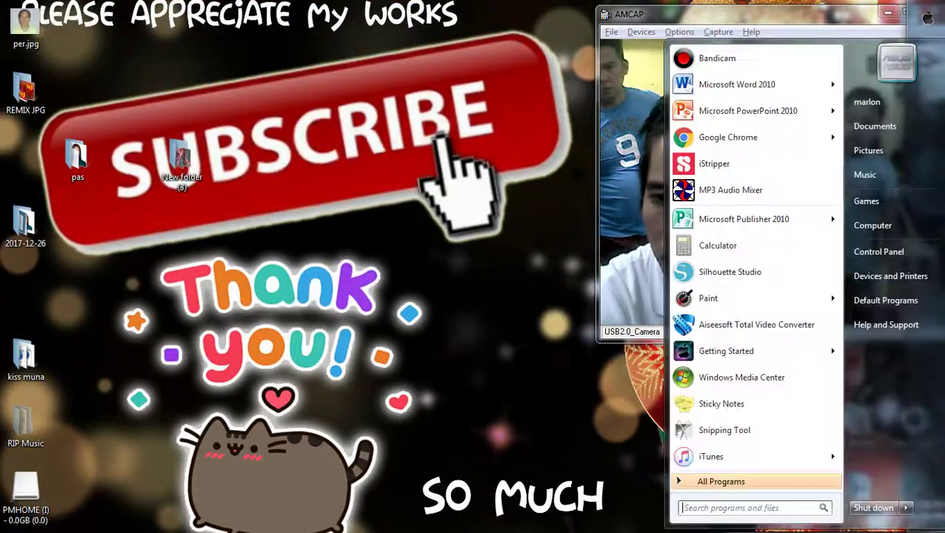
left_click(873, 225)
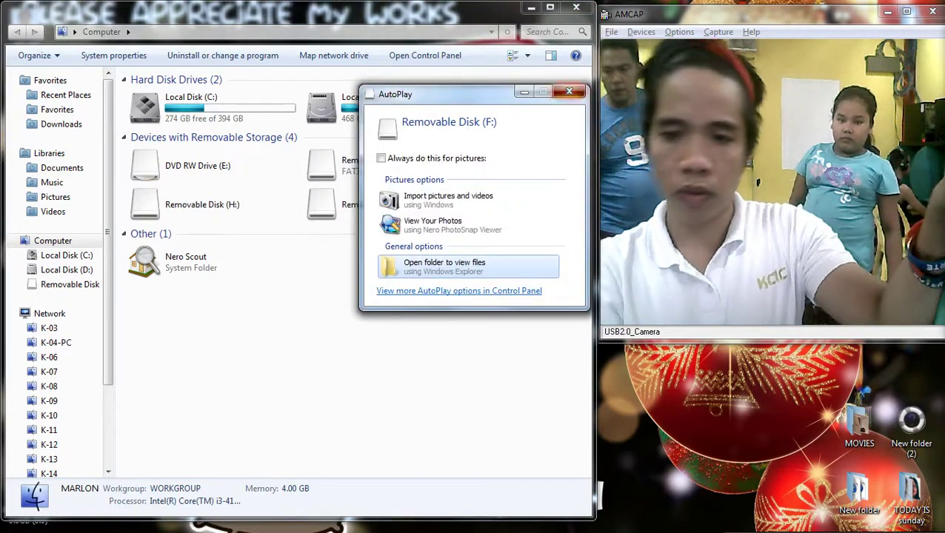
right_click(341, 268)
left_click(371, 324)
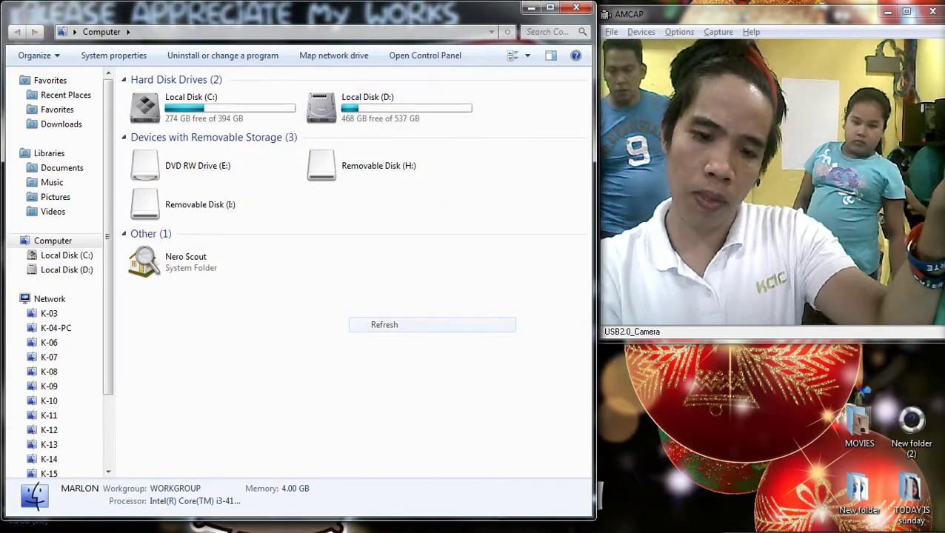
right_click(401, 260)
left_click(428, 314)
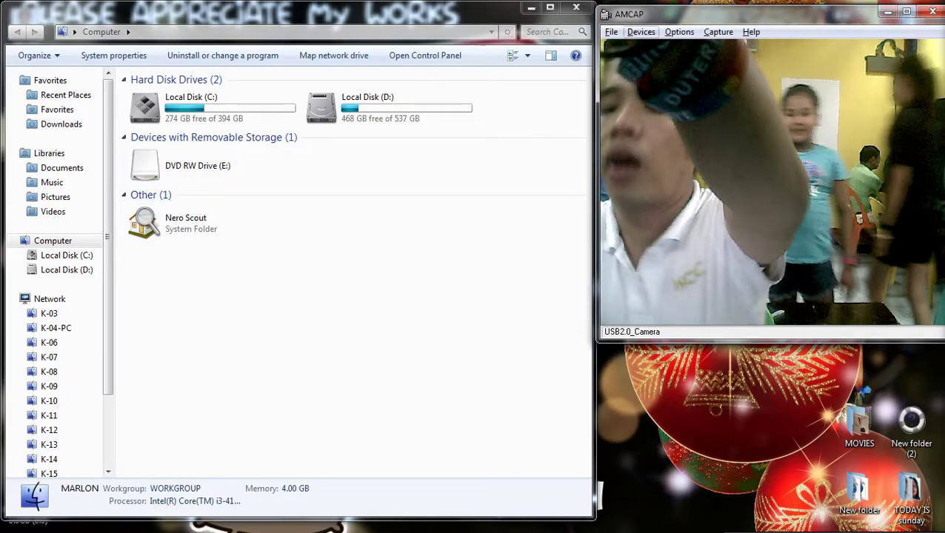
- Refresh again until only Local Disks C:, D: and DVD RW Drive (E:) remain
left_click(640, 32)
left_click(640, 32)
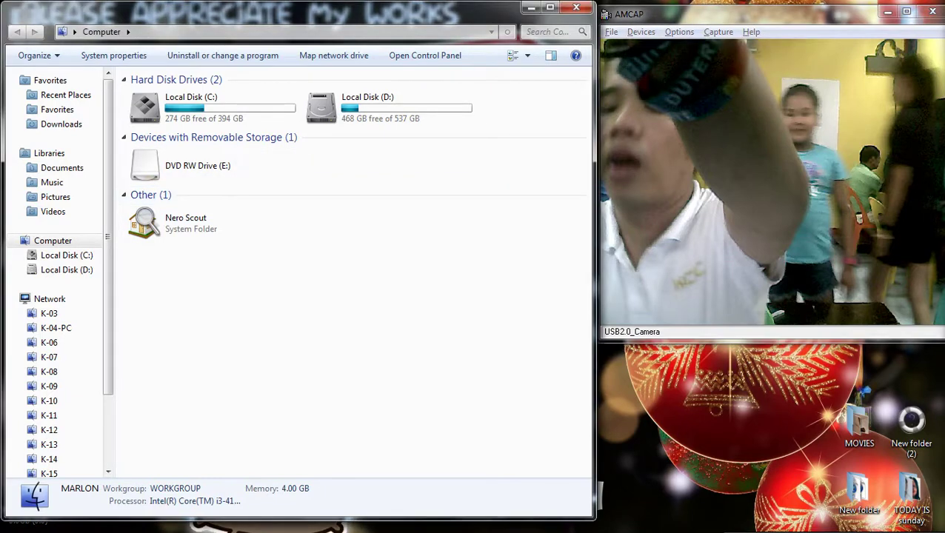
right_click(370, 255)
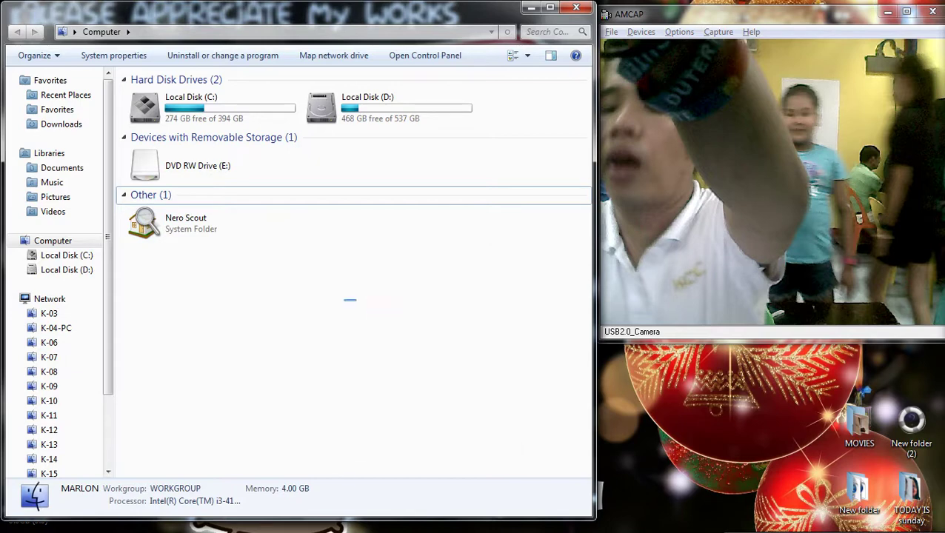
right_click(344, 299)
left_click(378, 352)
left_click(641, 32)
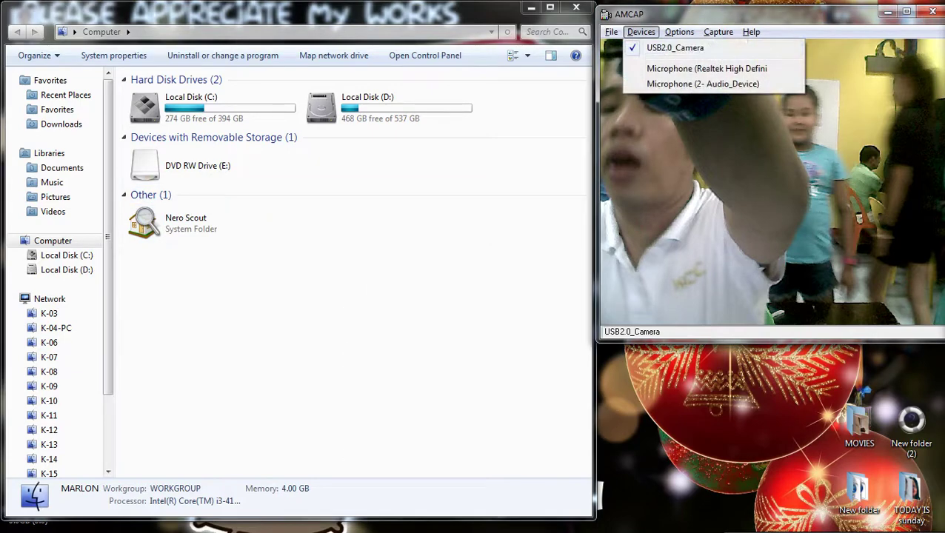
left_click(640, 32)
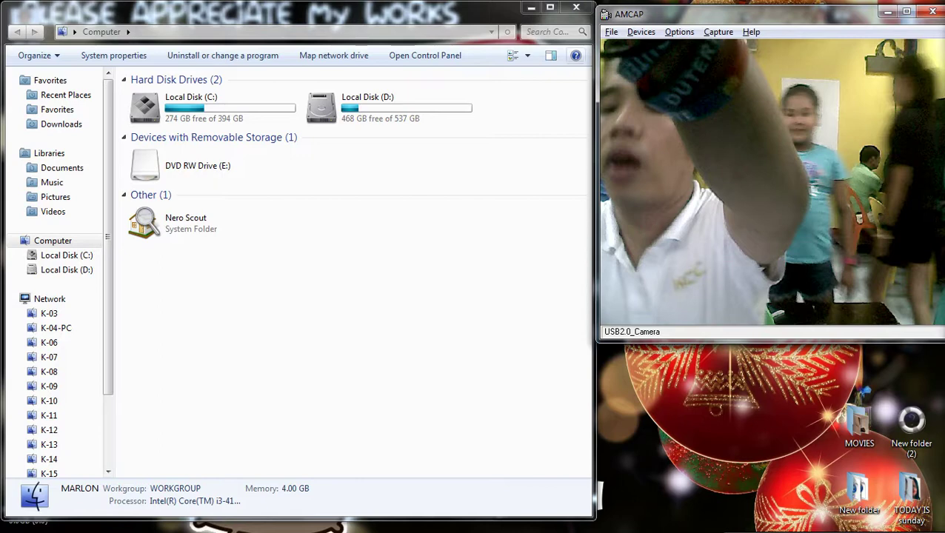
left_click(640, 32)
left_click(641, 32)
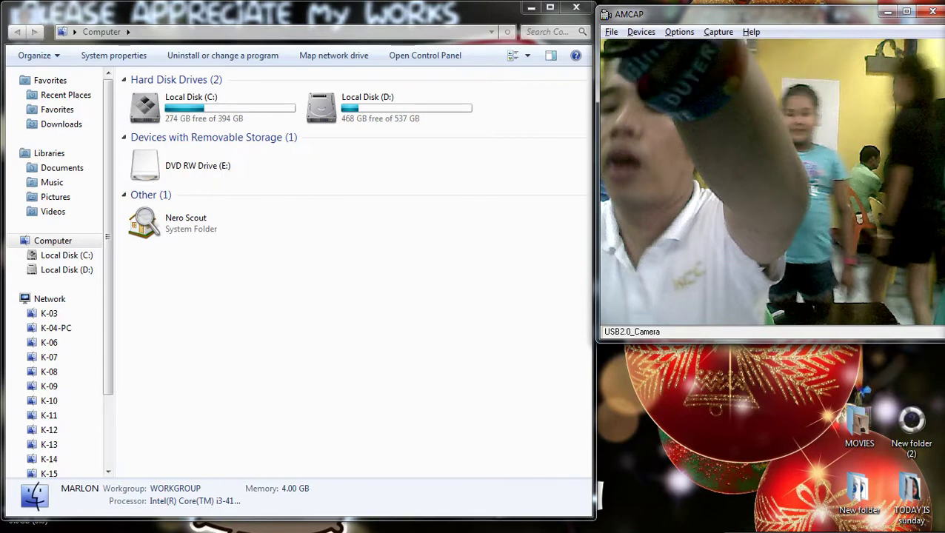